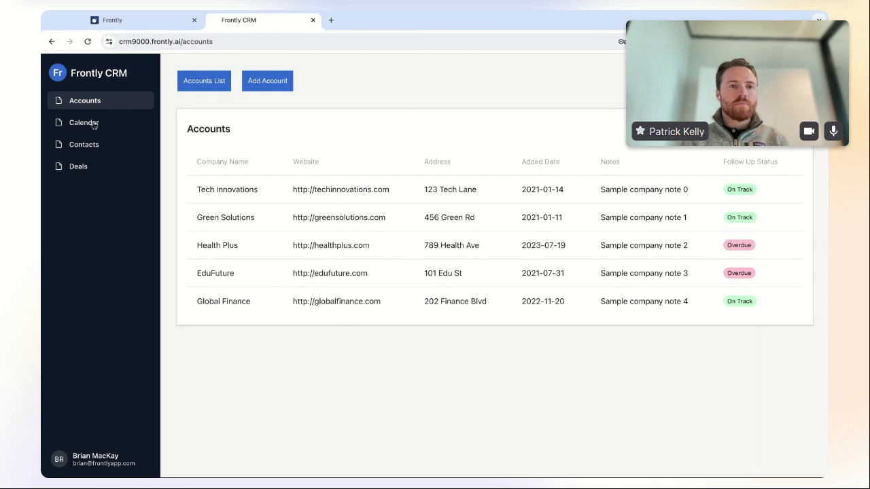
- Go to the Deals pipeline and drag the Educational Reform card from Qualification into Proposal Sent
click(94, 124)
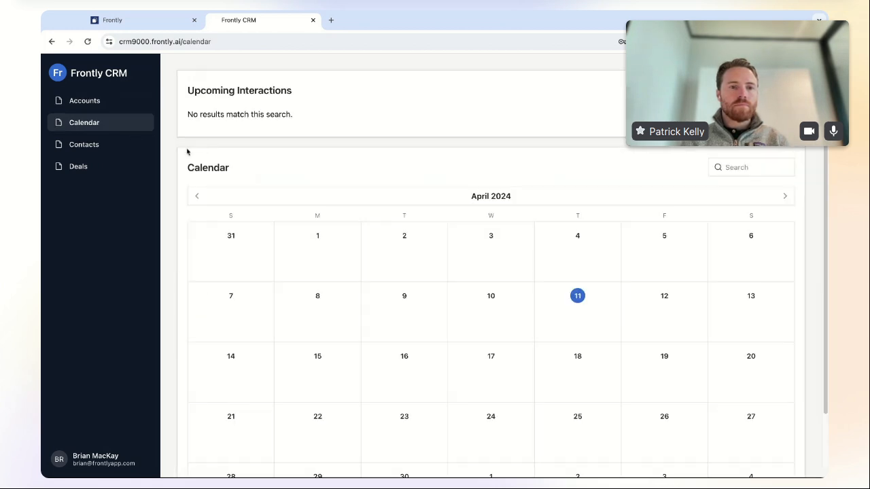
click(88, 147)
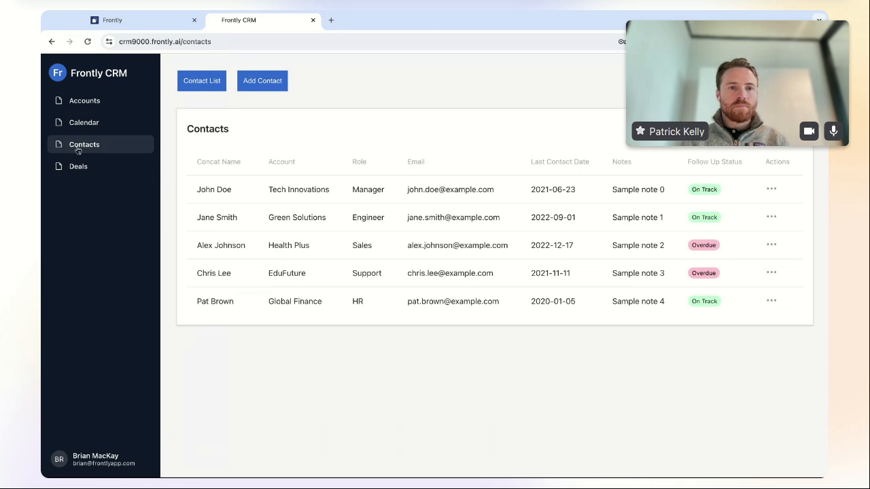
click(97, 166)
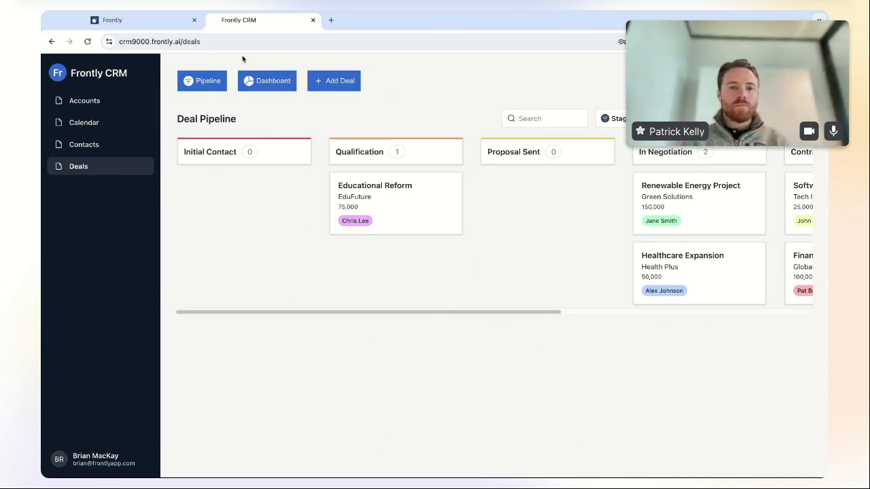
scroll(476, 316, right, 6)
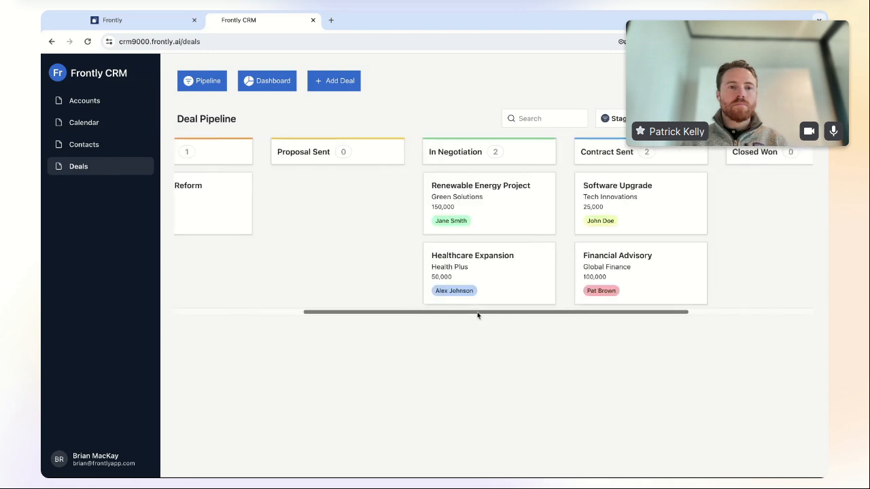
scroll(477, 315, left, 6)
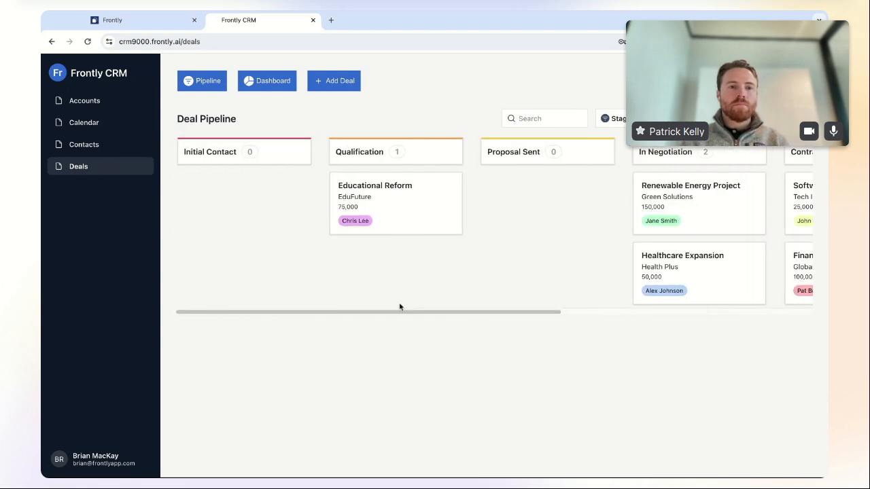
drag(409, 218, 536, 219)
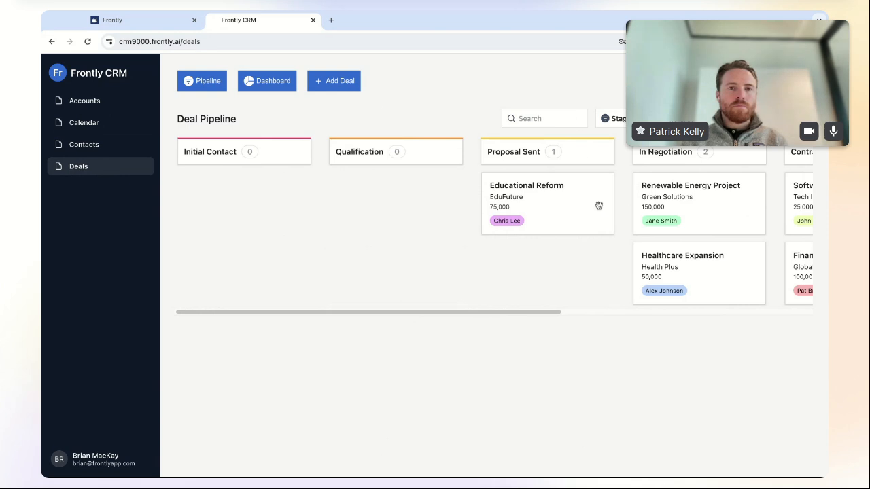
- Filter the board to Health Plus deals, then clear the company filter
click(612, 118)
click(692, 119)
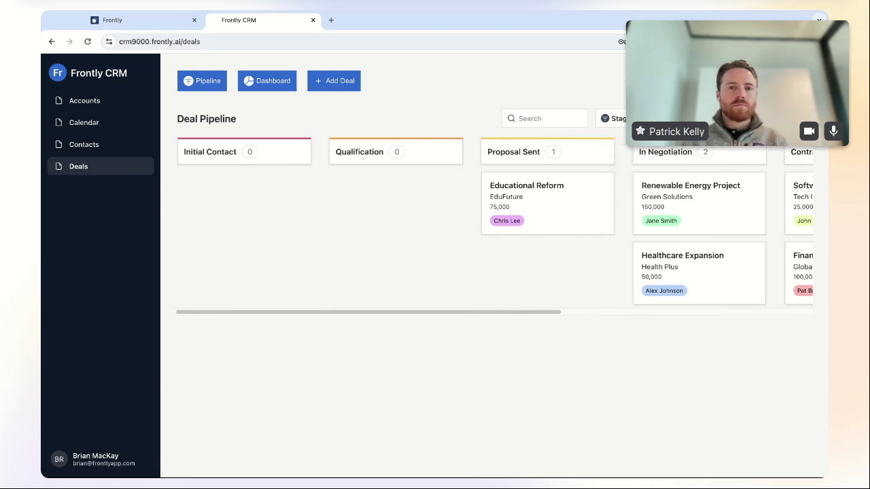
click(692, 118)
click(690, 191)
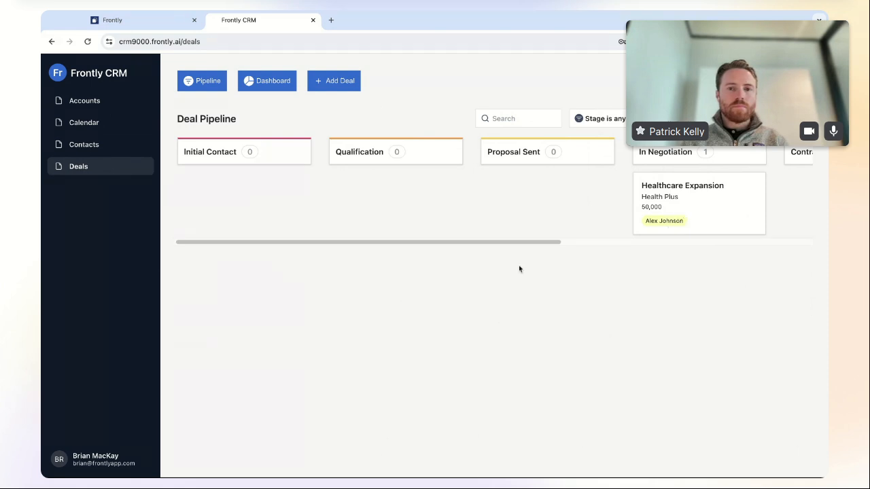
drag(547, 243, 680, 243)
click(674, 119)
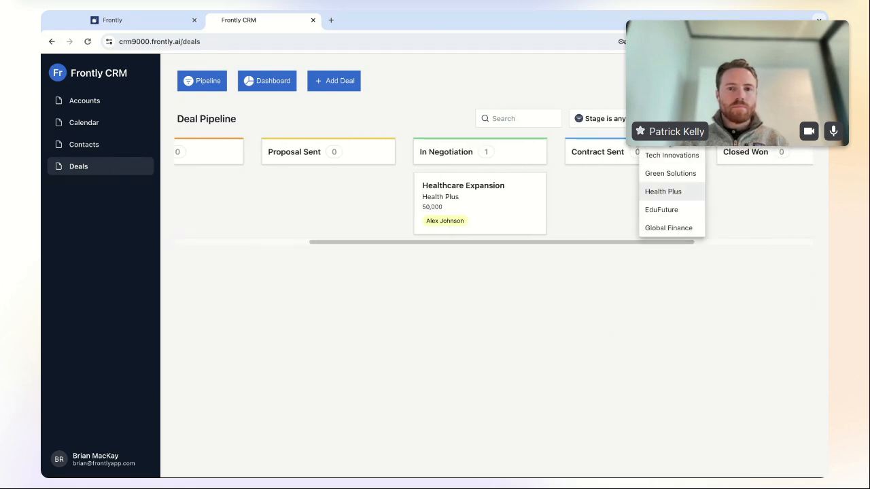
click(677, 137)
- Filter the board to a single assignee's deals, then clear the assignee filter
click(769, 119)
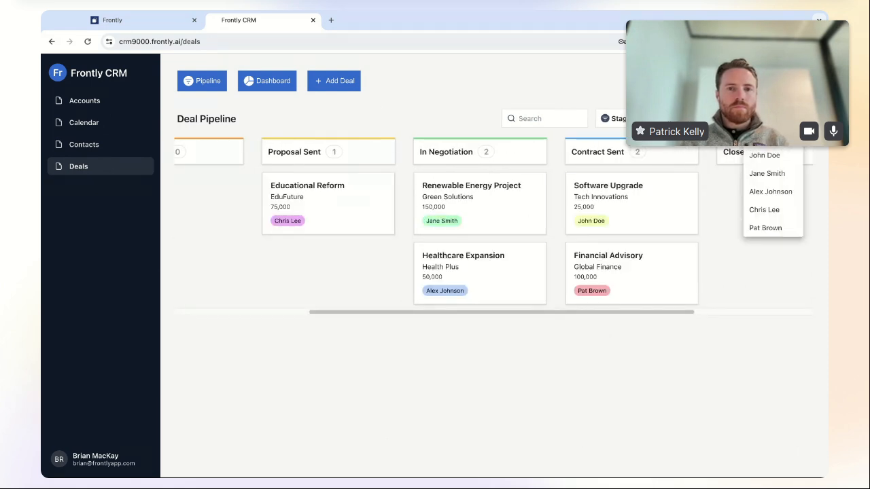
click(771, 182)
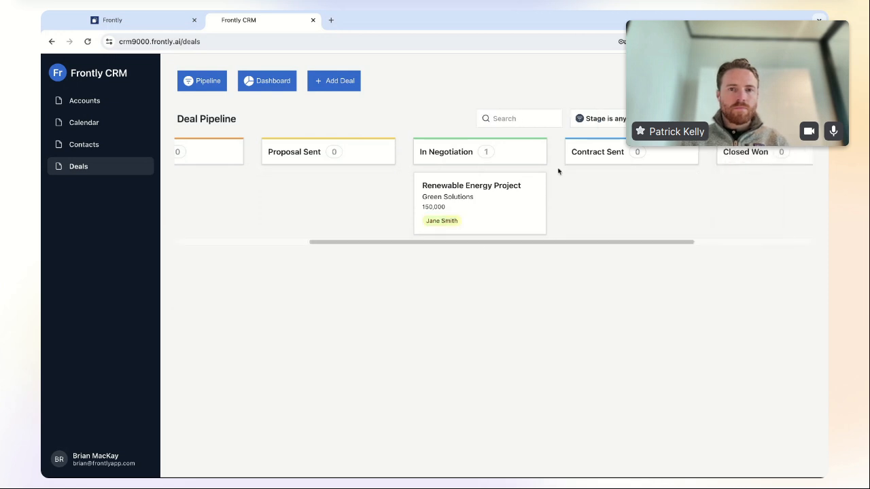
click(747, 119)
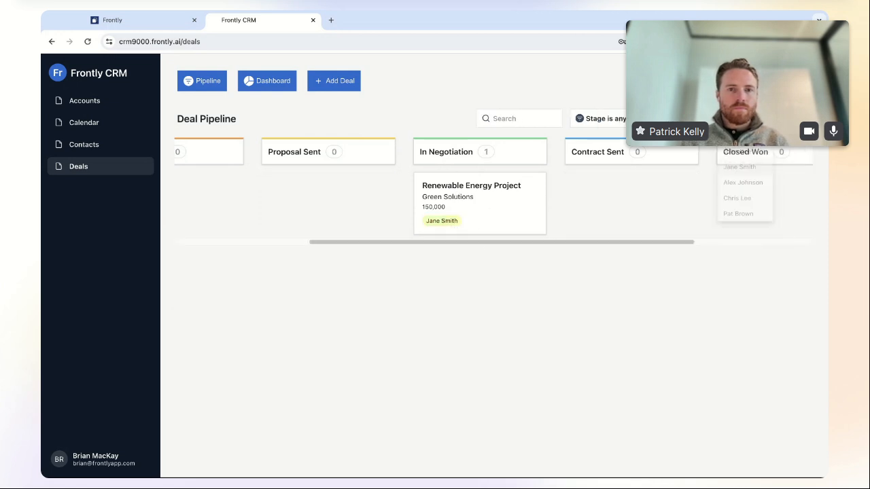
click(748, 138)
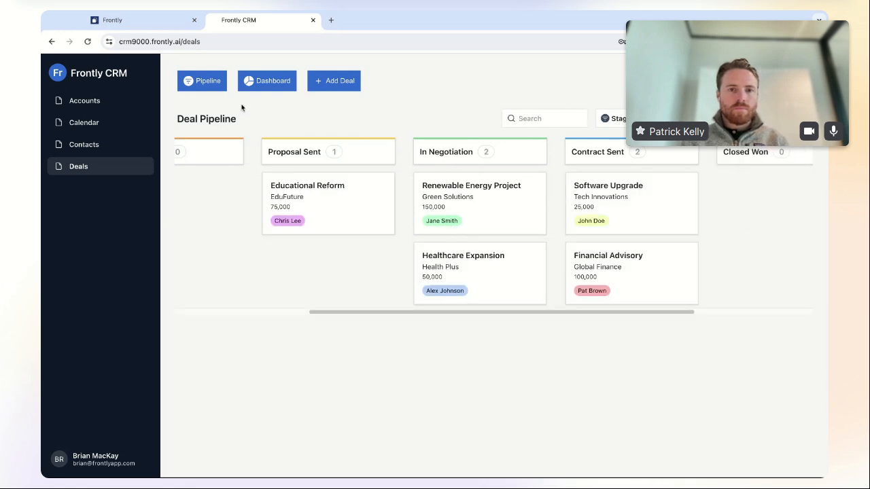
- Look at the deals charts dashboard and the new-deal form, then go to Contacts
click(277, 87)
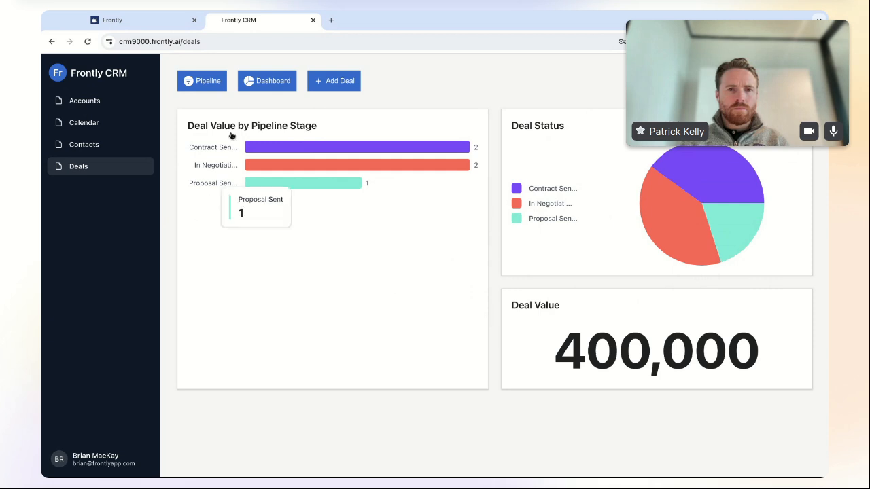
click(340, 83)
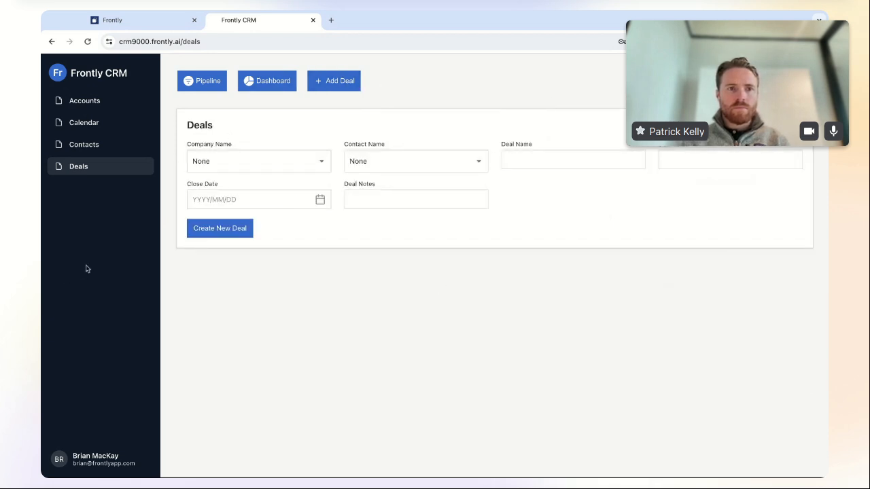
click(114, 152)
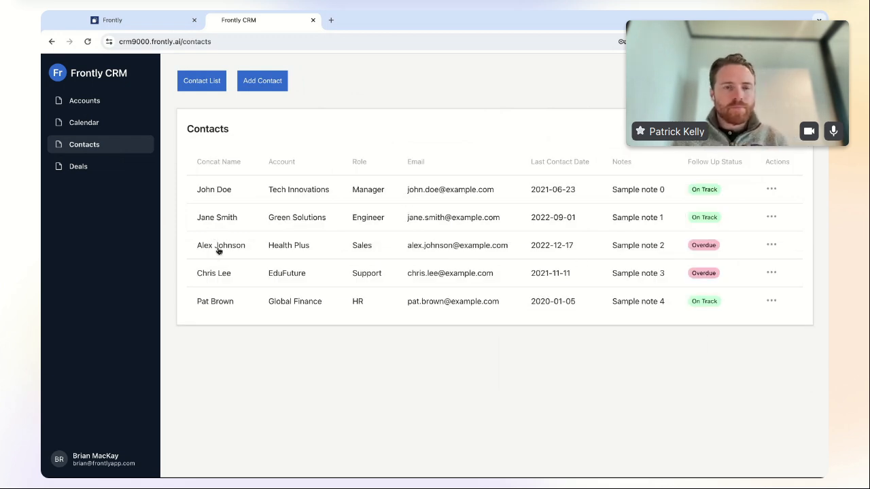
- Review the first contact's personal, company, interaction, log-interaction and deals tabs, ending on Accounts
click(451, 193)
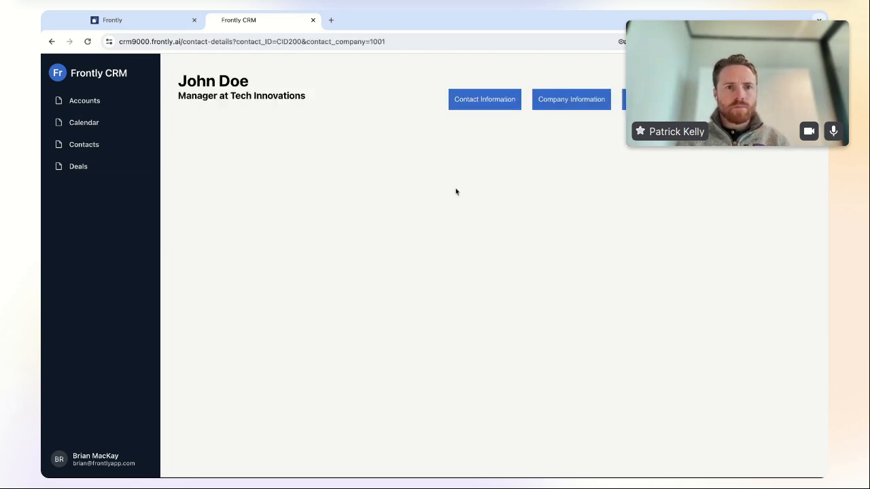
click(484, 102)
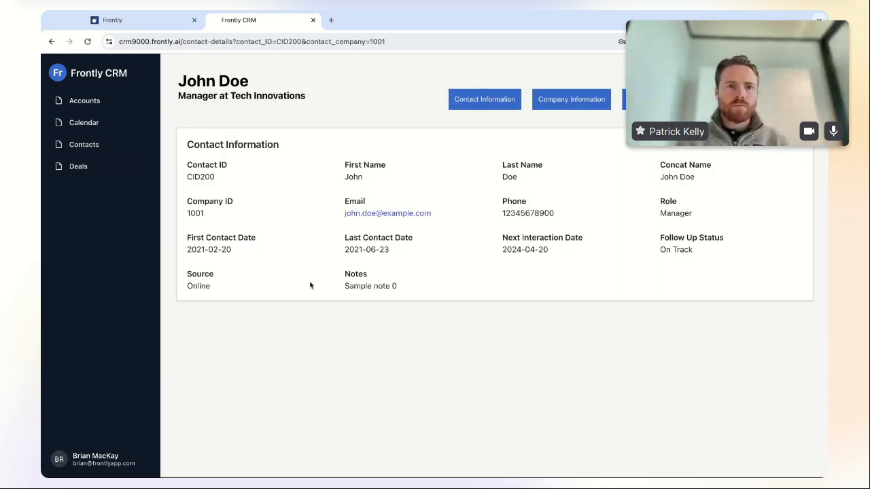
click(570, 102)
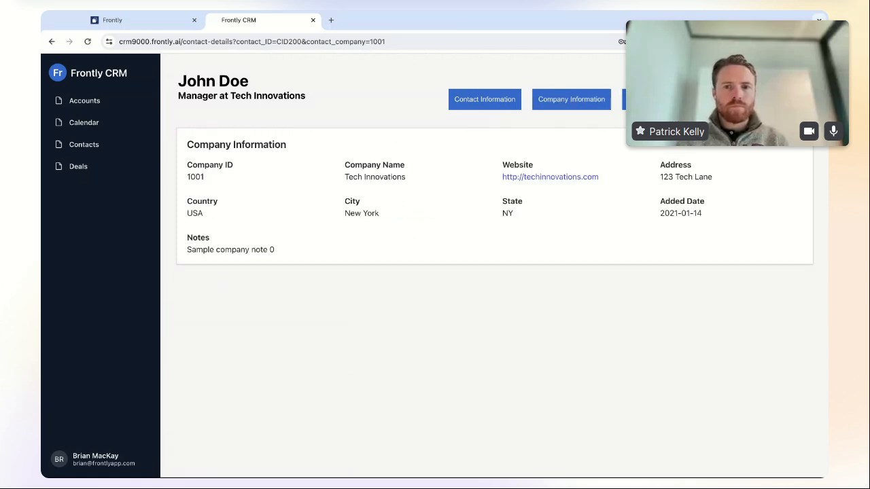
click(655, 99)
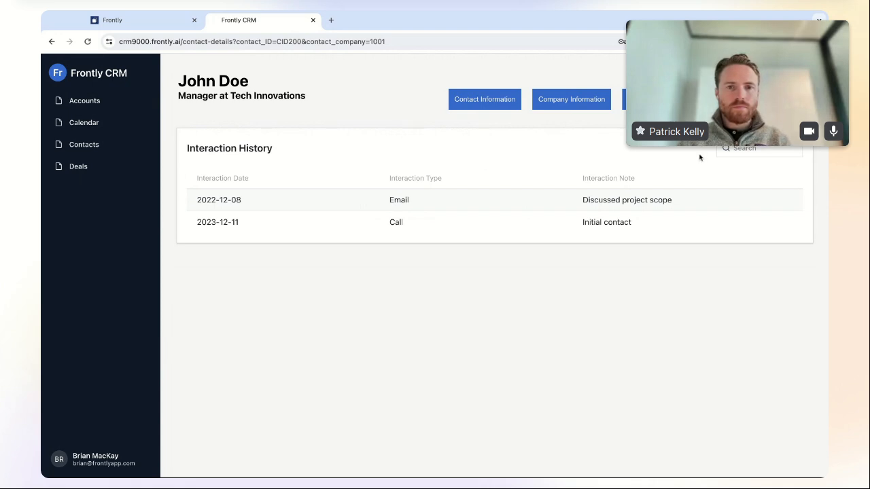
click(739, 100)
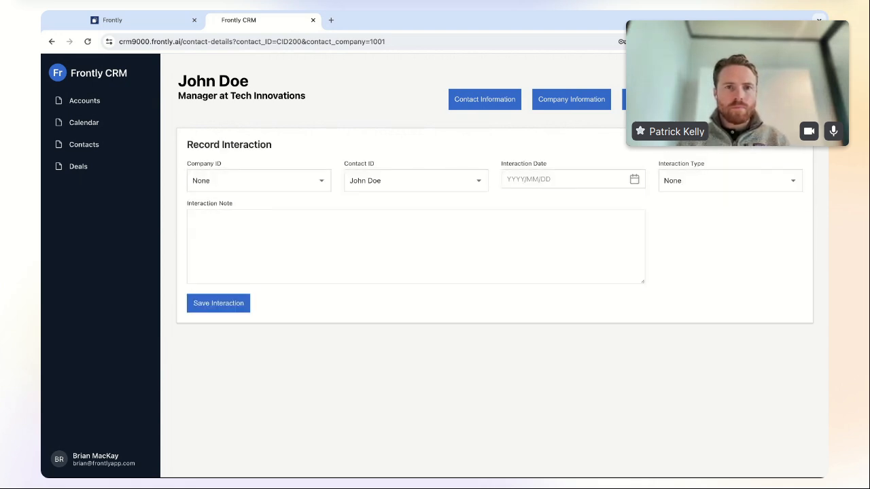
click(797, 100)
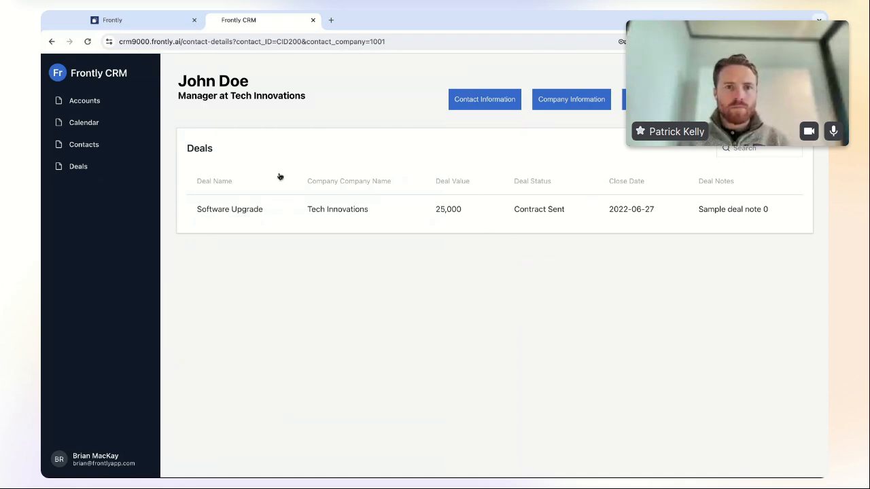
click(99, 103)
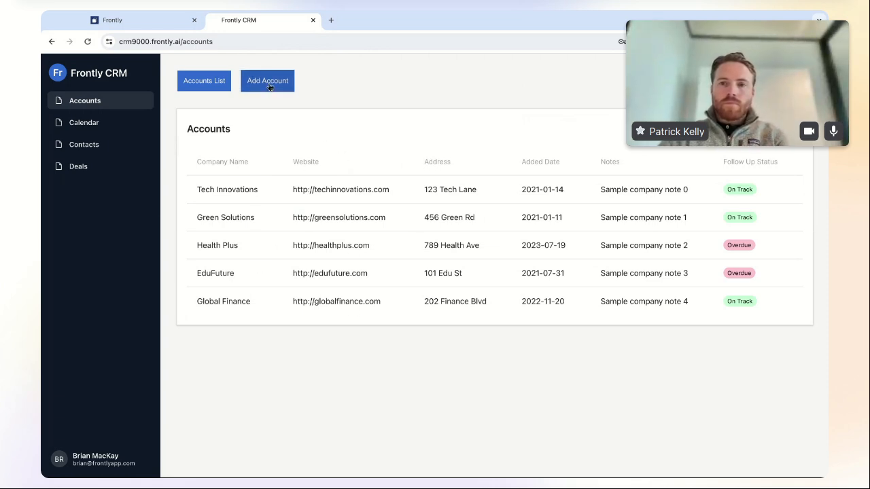
- Review Tech Innovations' edit-details, contacts and deals tabs, including the 25,000 Software Upgrade deal
click(372, 192)
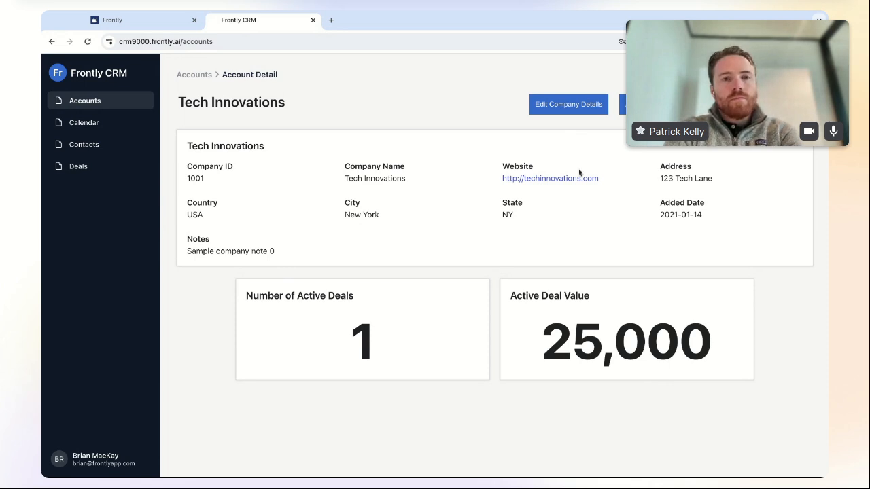
click(584, 106)
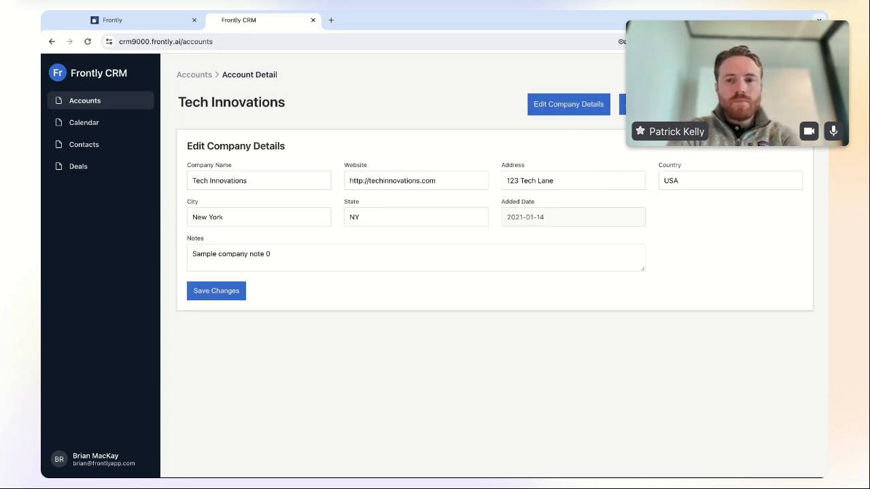
click(646, 104)
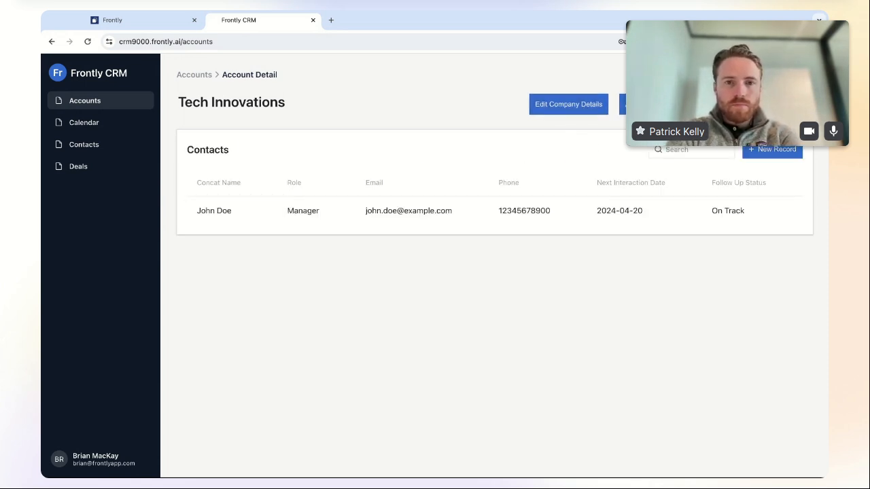
click(731, 105)
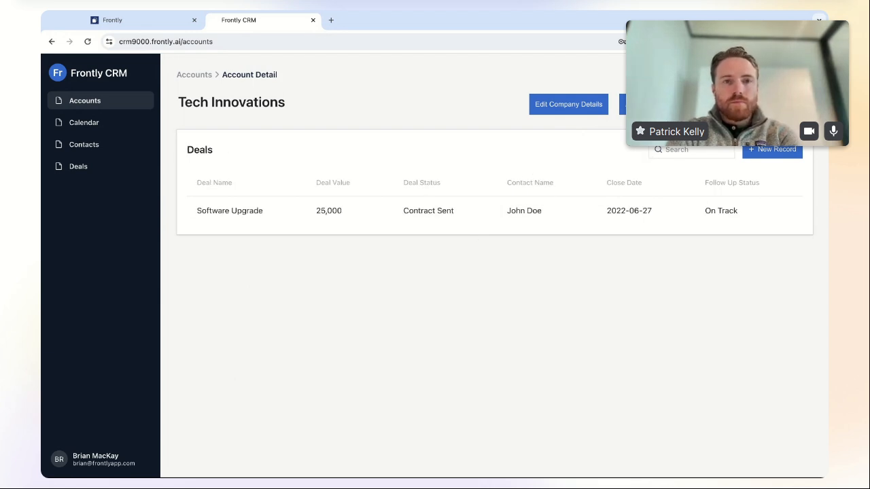
click(754, 105)
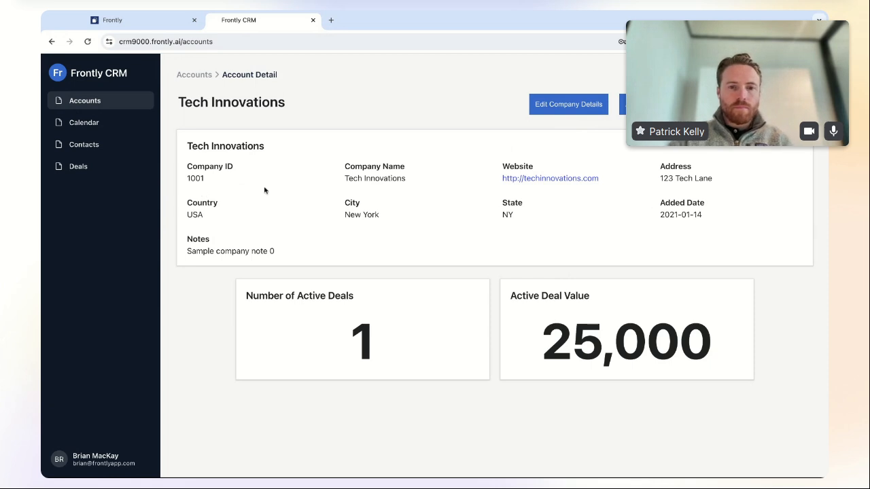
- Look over the Calendar page, then open John Doe's contact details
click(92, 124)
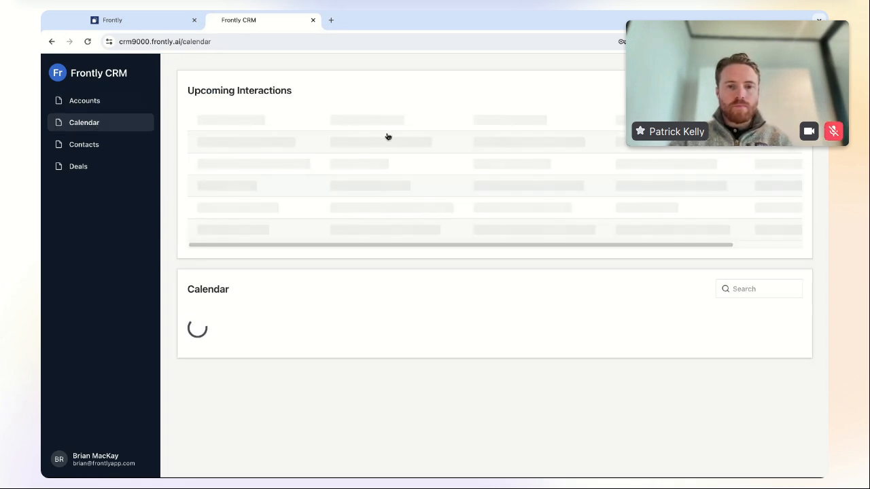
scroll(528, 353, down, 2)
scroll(528, 353, up, 2)
scroll(529, 353, down, 2)
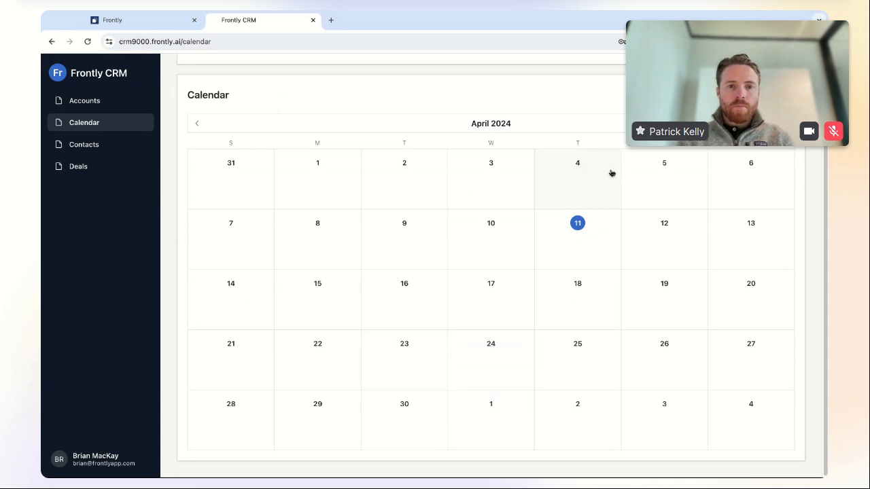
scroll(342, 309, up, 2)
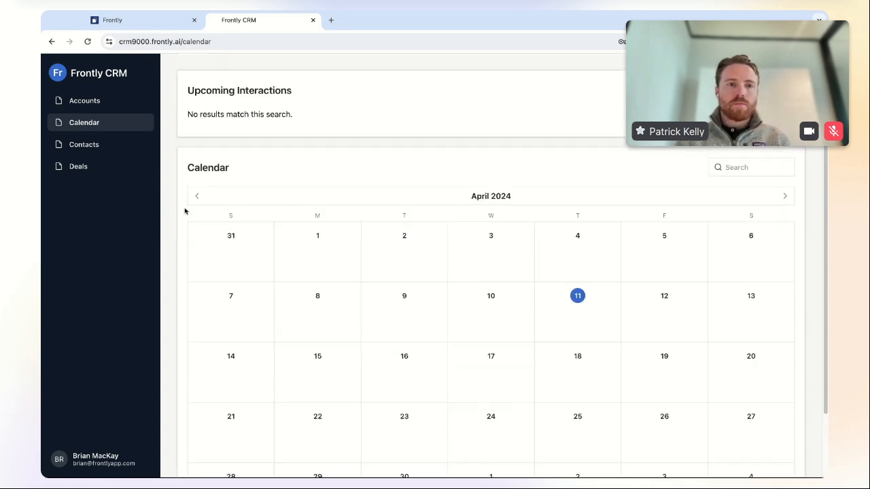
click(101, 146)
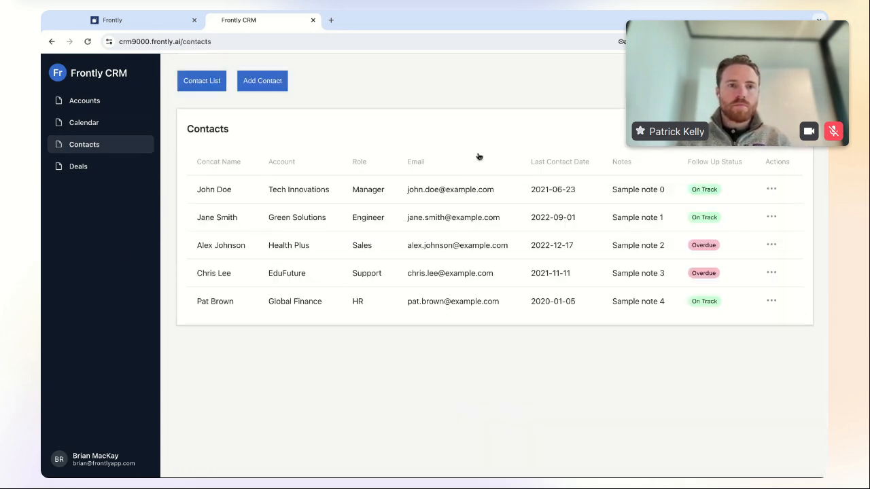
click(417, 193)
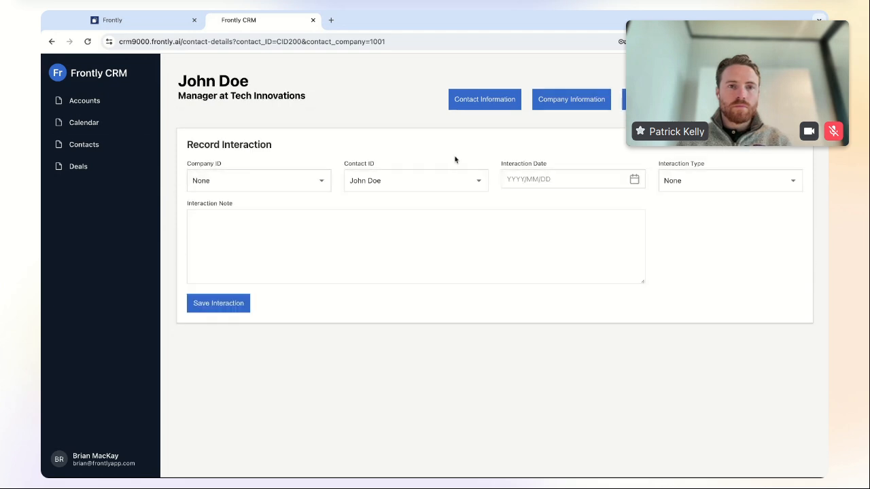
- Save an Email interaction dated 2024/04/12 with Green Solutions, then view it on the Calendar
click(633, 180)
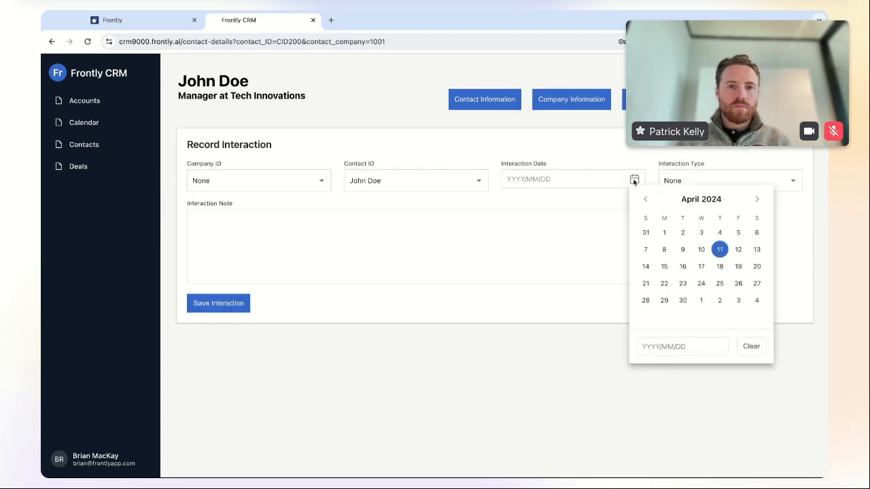
click(738, 250)
click(725, 183)
click(725, 182)
click(700, 202)
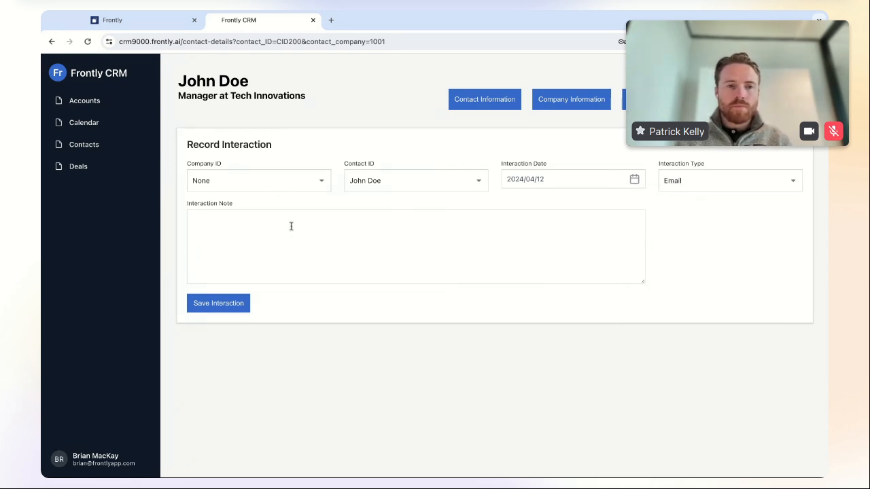
text(an email to John)
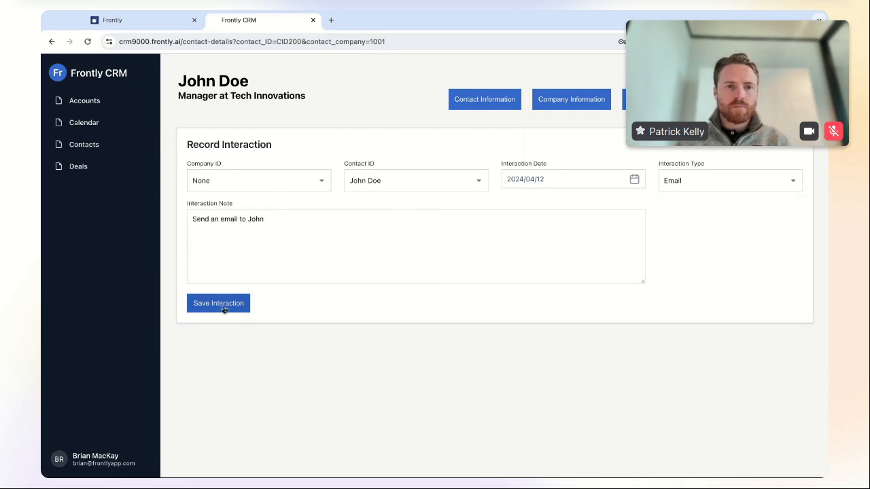
click(221, 306)
click(316, 181)
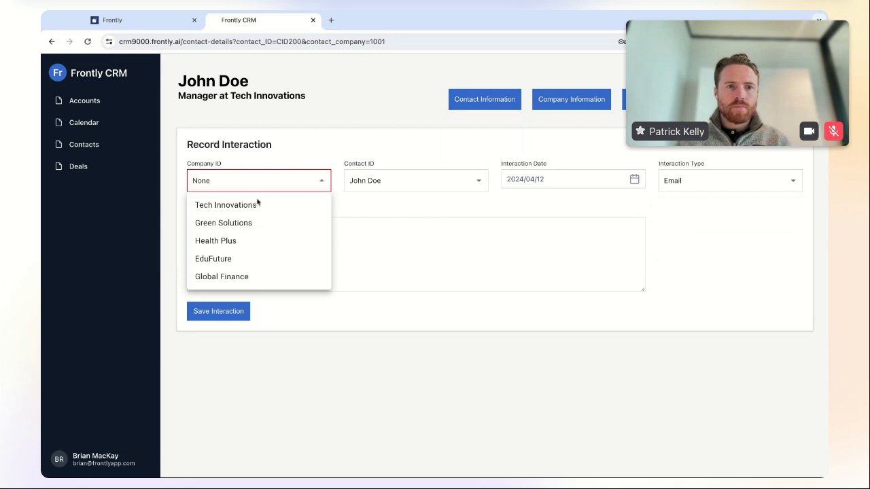
click(265, 221)
click(233, 304)
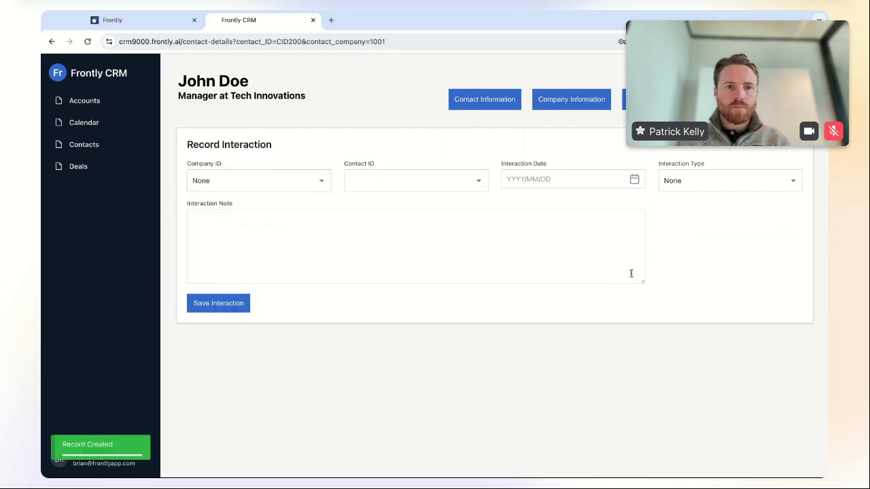
click(84, 122)
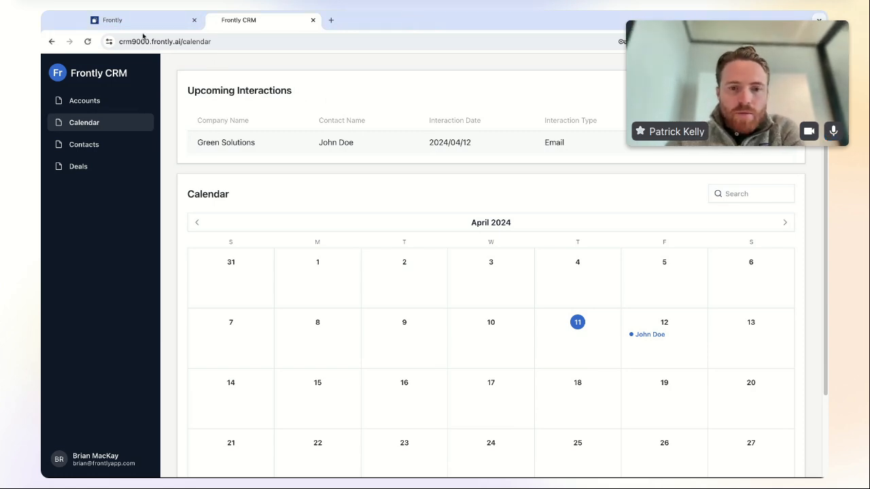
- Switch to the Frontly builder and start a new app from the Apps page
click(113, 20)
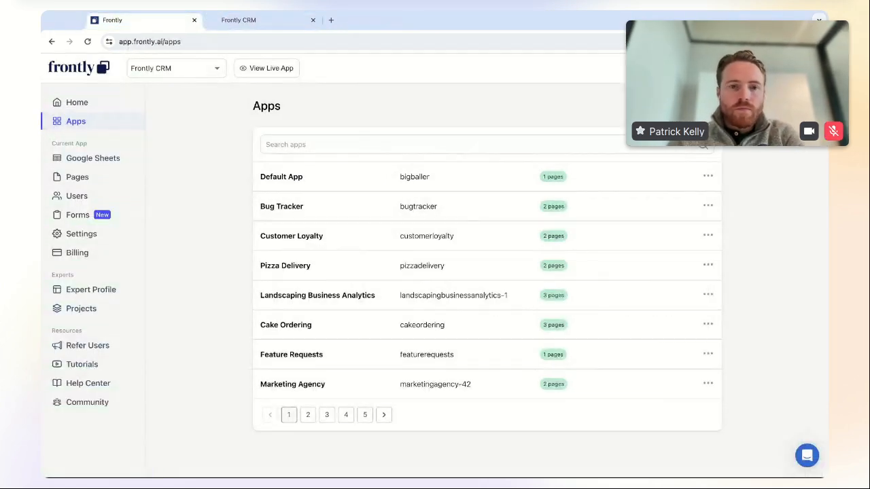
click(688, 106)
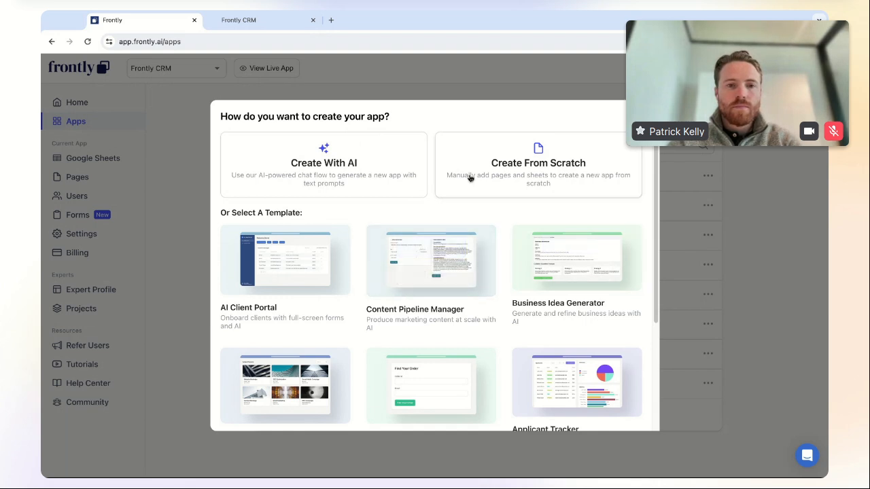
- Create an app from scratch named 'Webinar CRM' with subdomain webinar-crm
click(562, 165)
triple_click(400, 236)
text(Webinar CRM)
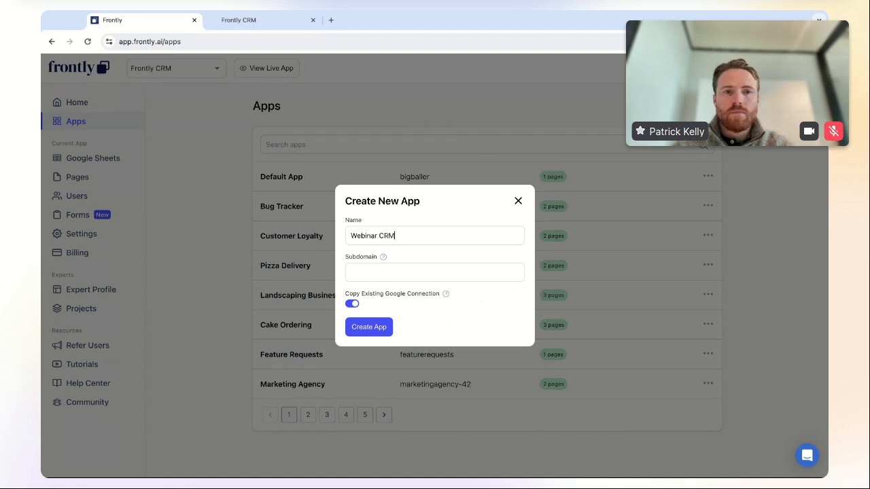
click(386, 275)
text(webinar-crm)
click(370, 326)
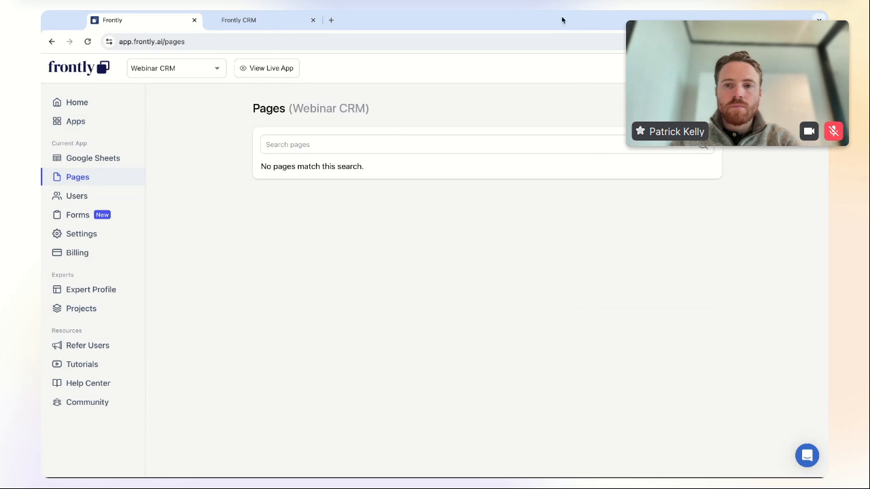
- Add the Contacts and Accounts pages, returning to the pages list after each
click(688, 109)
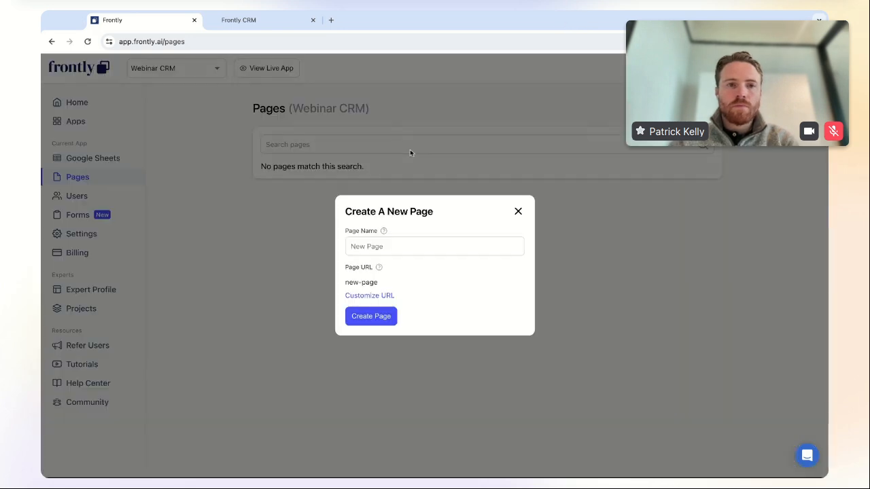
click(403, 248)
text(Contacts)
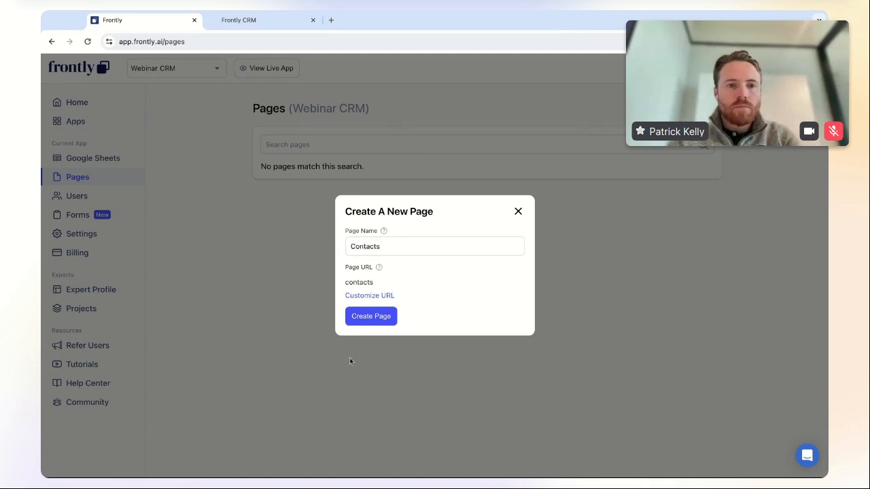
click(371, 316)
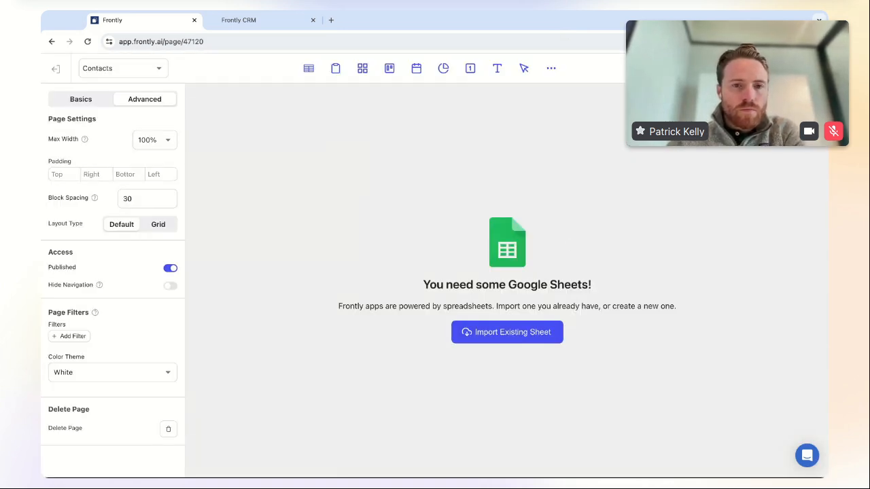
click(56, 69)
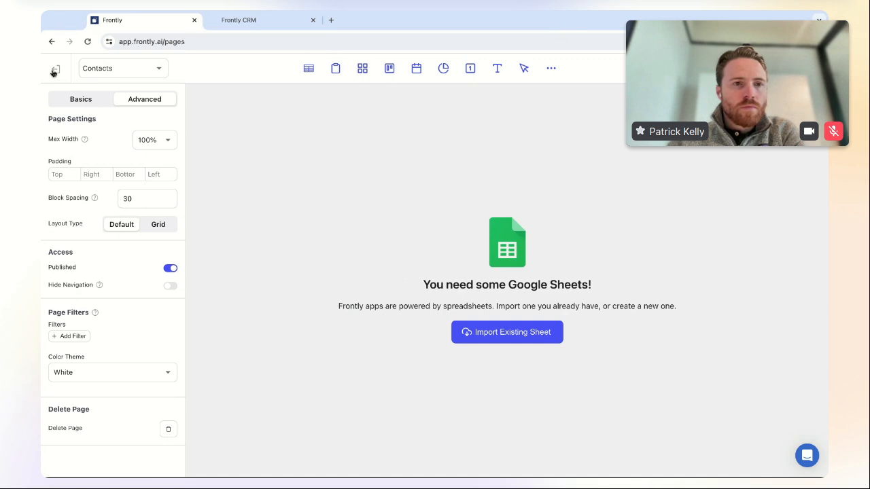
click(693, 109)
text(Accounts)
click(371, 317)
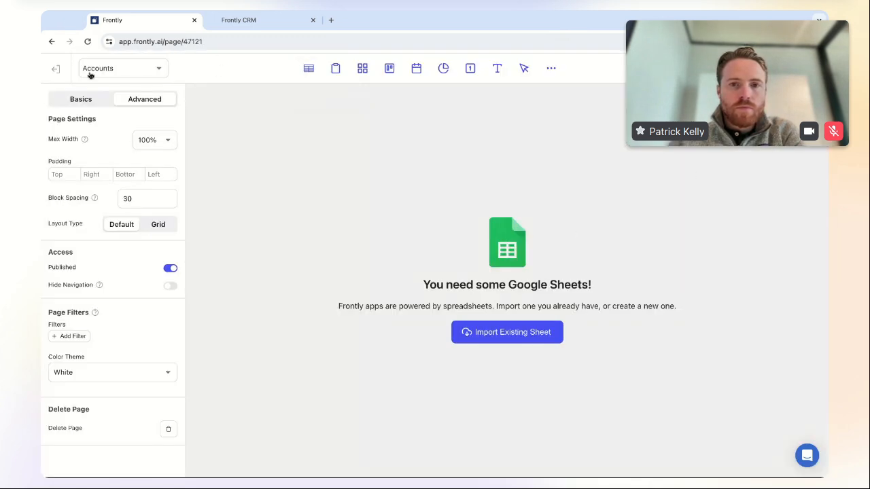
click(56, 68)
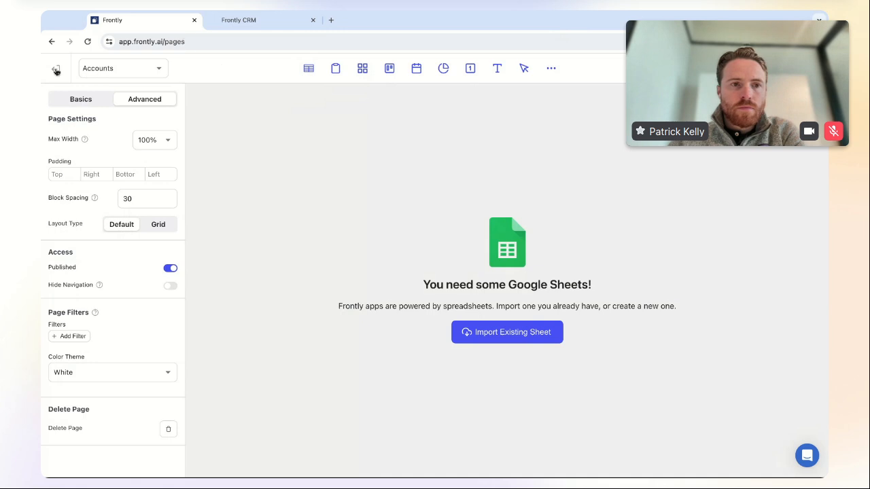
- Add the Deals and Calendar pages, returning to the pages list after each
click(694, 108)
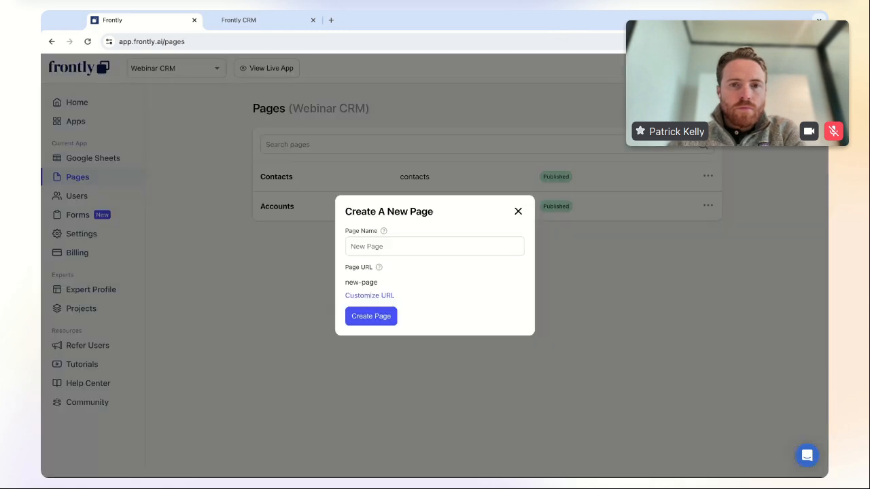
click(399, 241)
text(Deals)
click(370, 320)
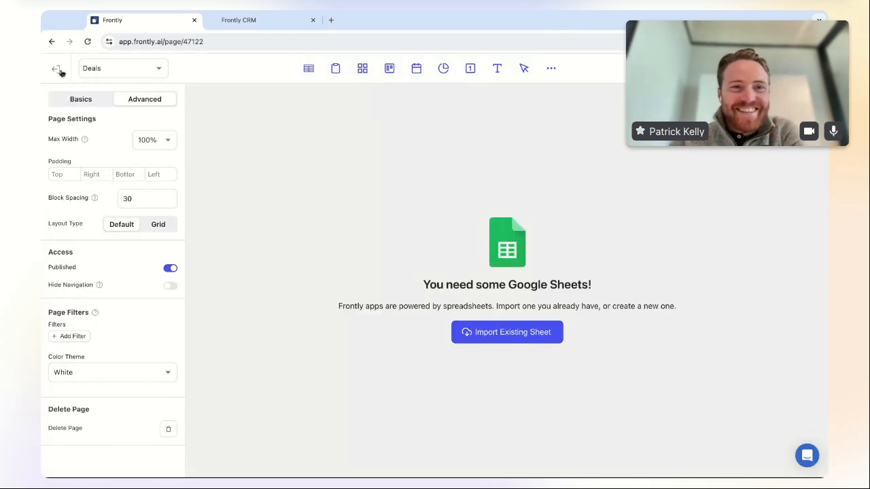
click(56, 69)
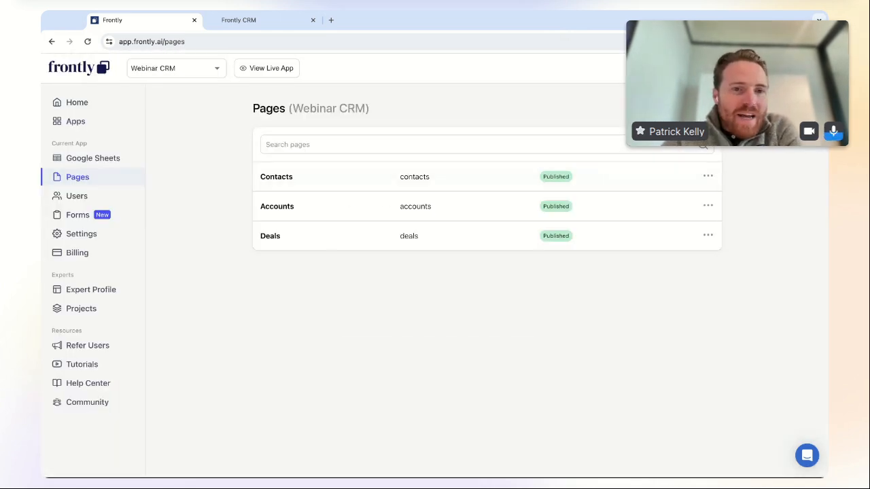
click(692, 108)
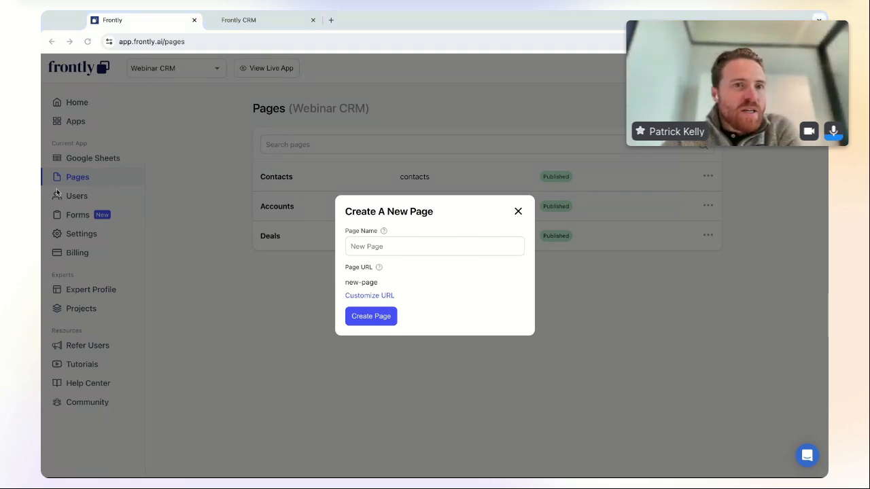
text(Calendar)
click(373, 316)
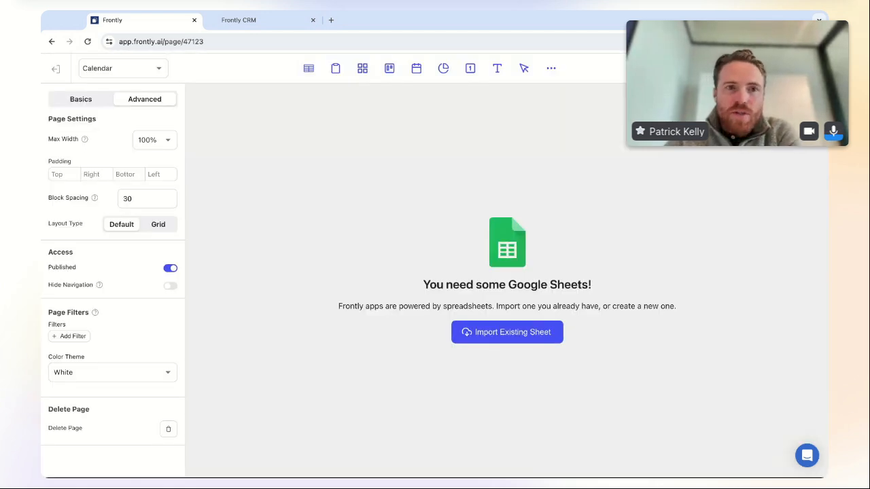
click(59, 73)
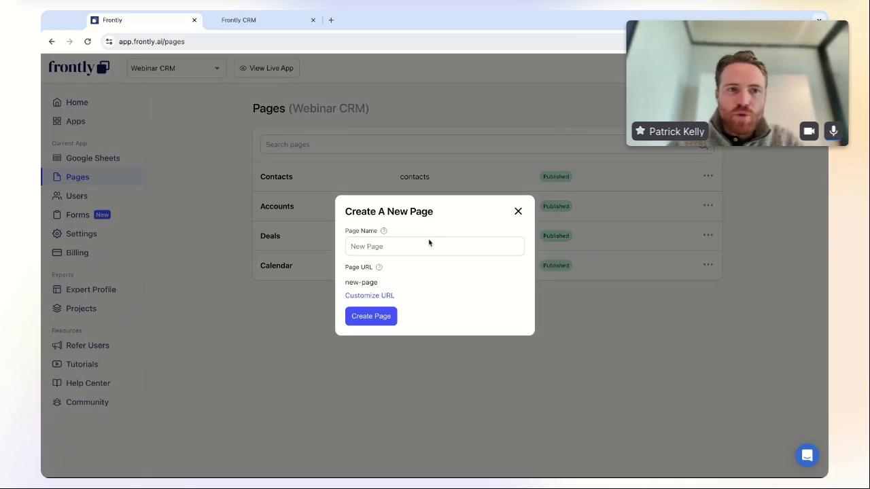
- Add a Contact Details page and return to the pages list
click(428, 243)
text(Contact Details)
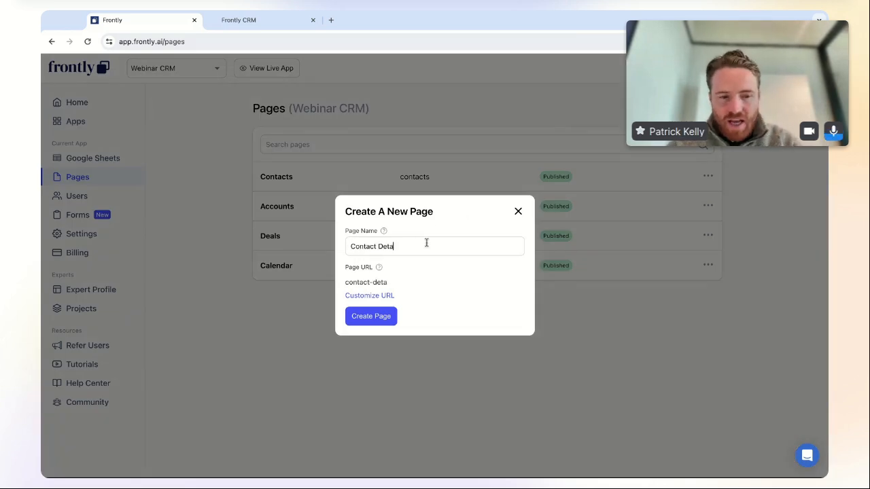
click(371, 318)
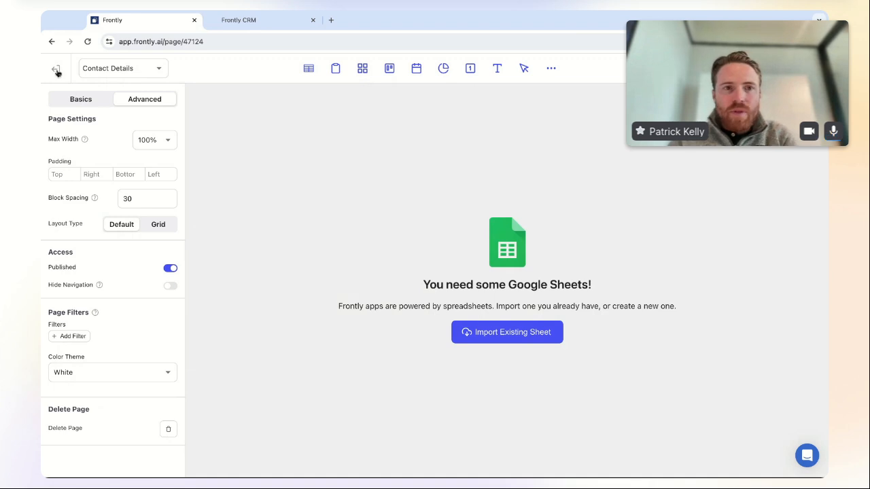
click(55, 68)
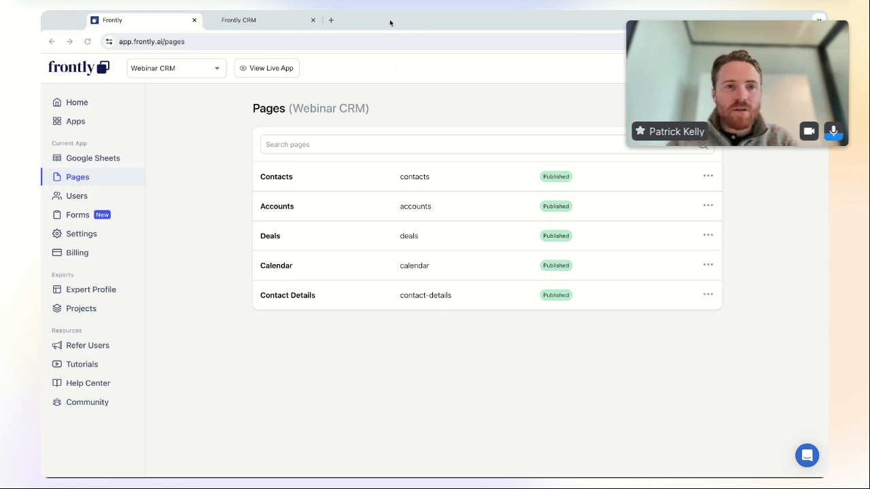
- Open the Webinar Spreadsheet from its link and rename the first sheet Companies
click(331, 20)
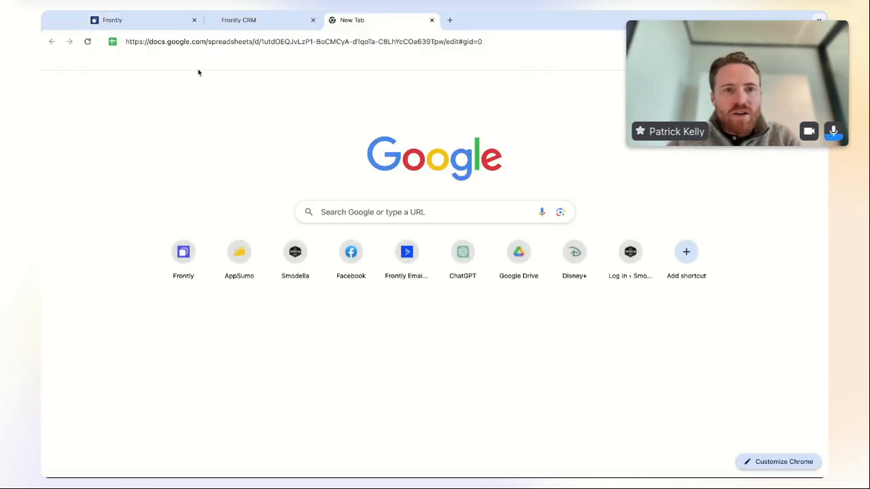
key(Return)
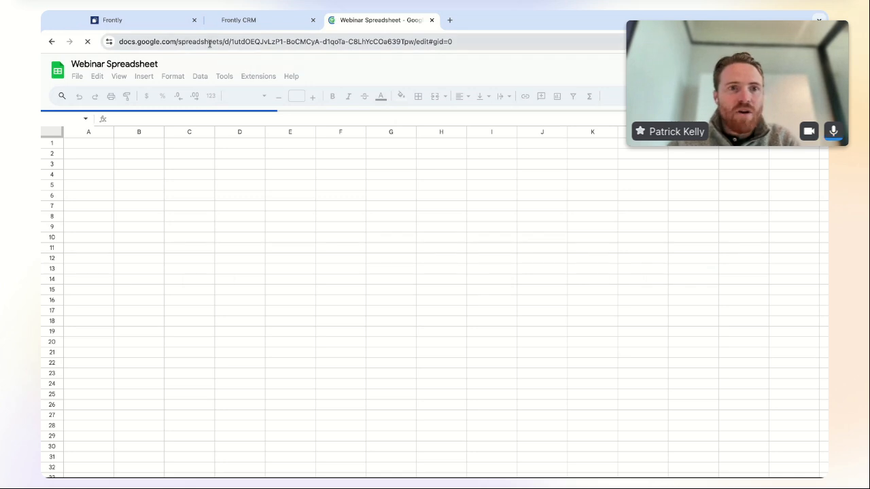
double_click(125, 469)
text(Accounts)
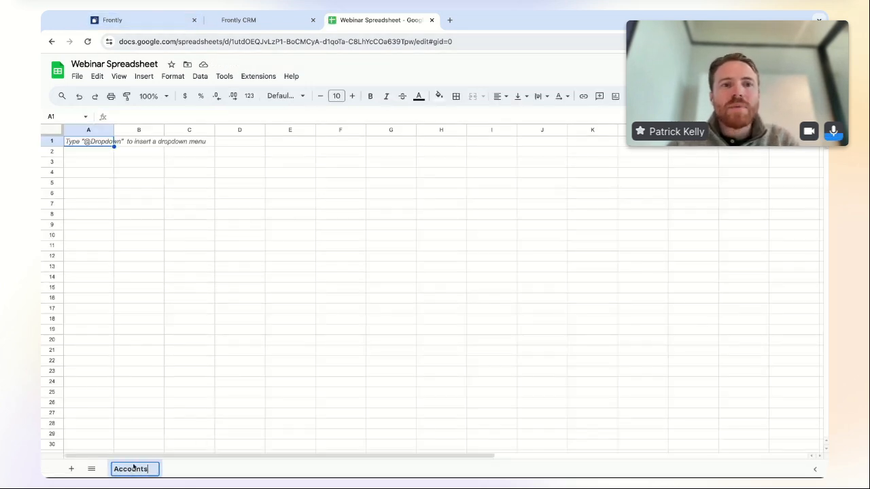
double_click(116, 469)
text(Companies)
key(Return)
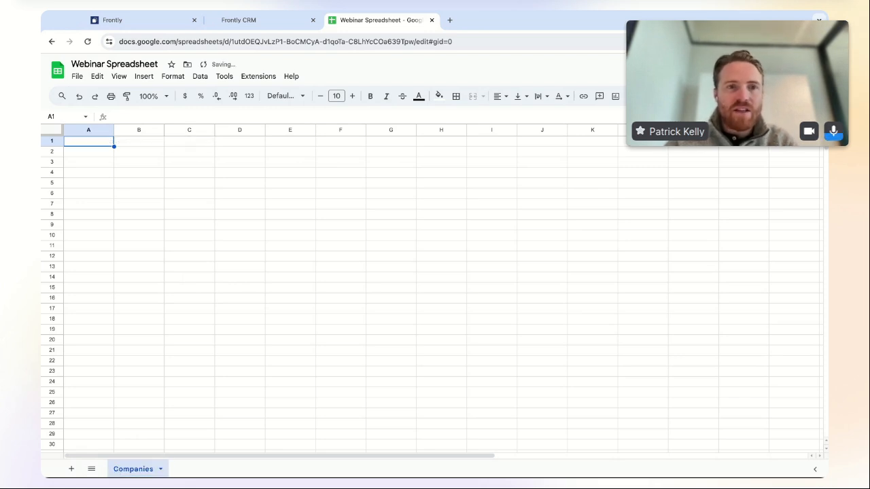
- Add three new sheets named Contacts, Interactions and Deals
click(70, 469)
double_click(185, 469)
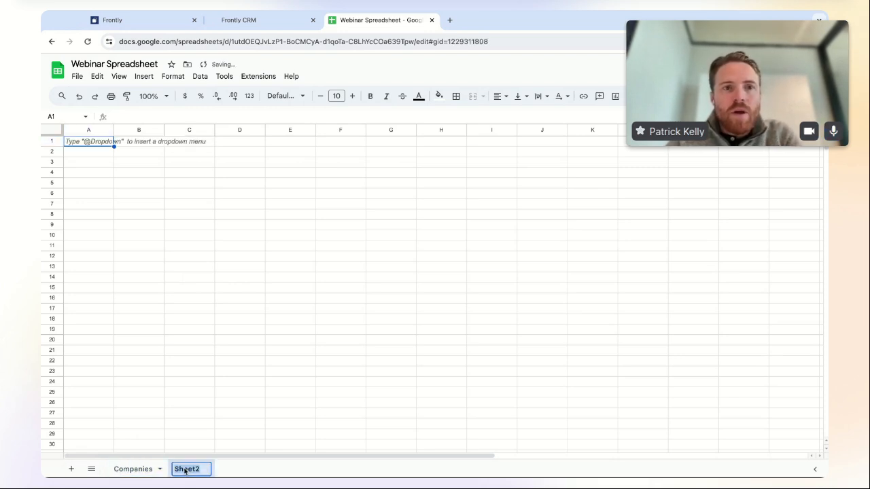
text(Contacts)
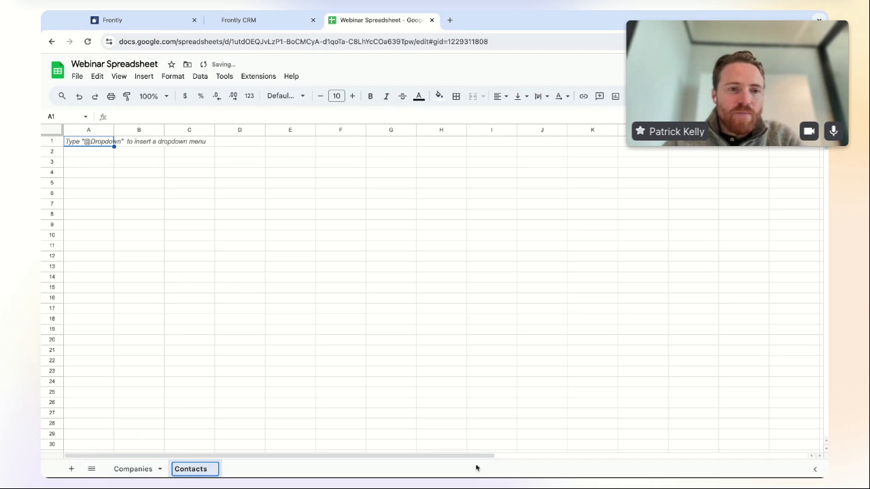
key(Return)
click(71, 469)
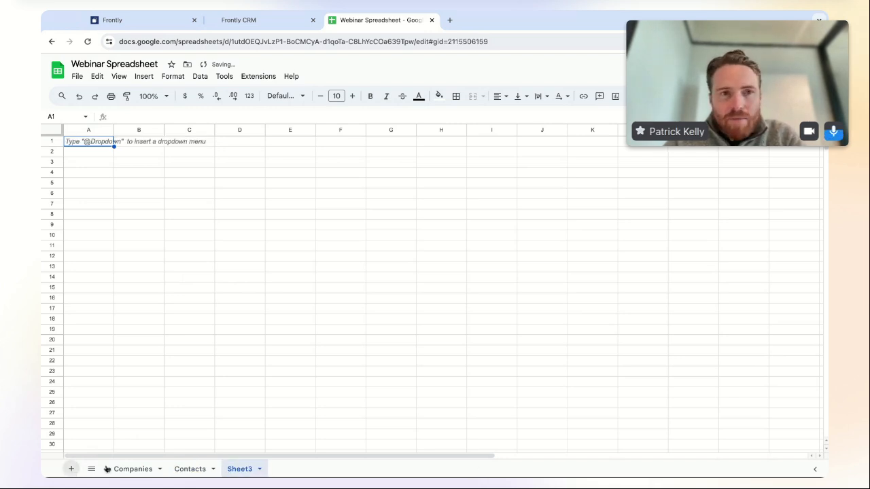
double_click(238, 470)
text(Inte)
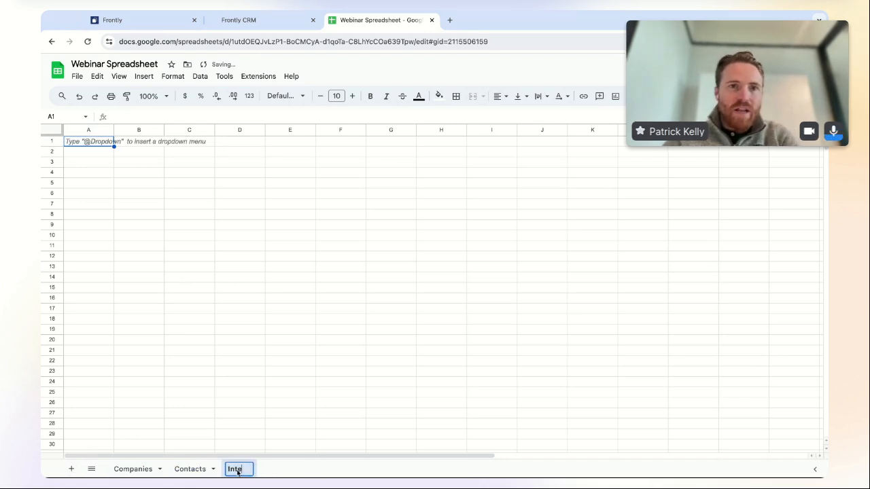
text(ractions)
key(Return)
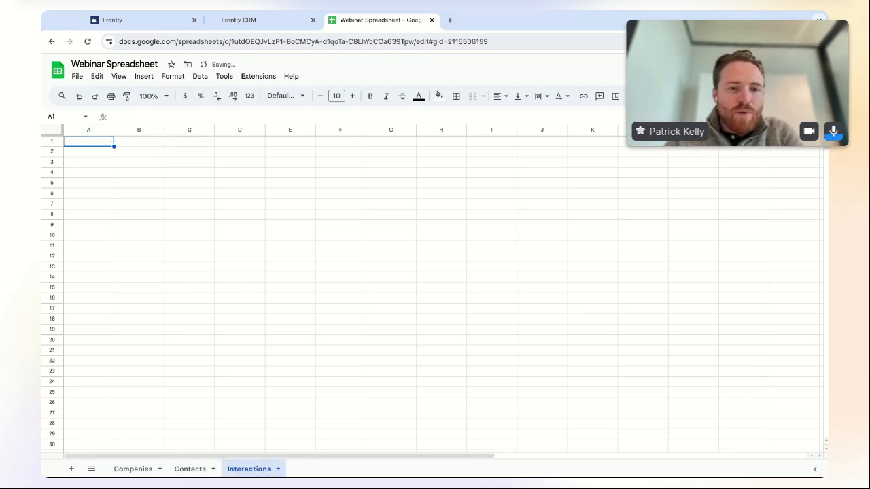
click(72, 469)
double_click(303, 469)
text(Deals)
key(Return)
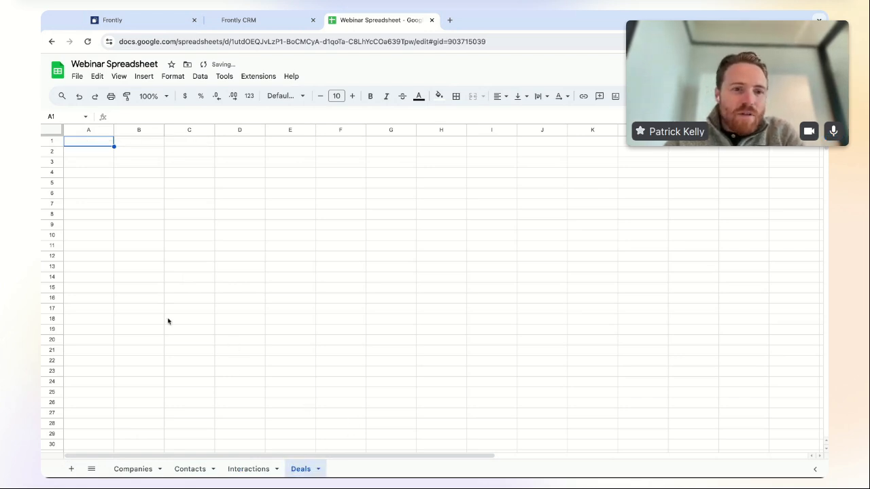
- Paste the column header rows into A1 of the Companies and Contacts sheets
click(135, 469)
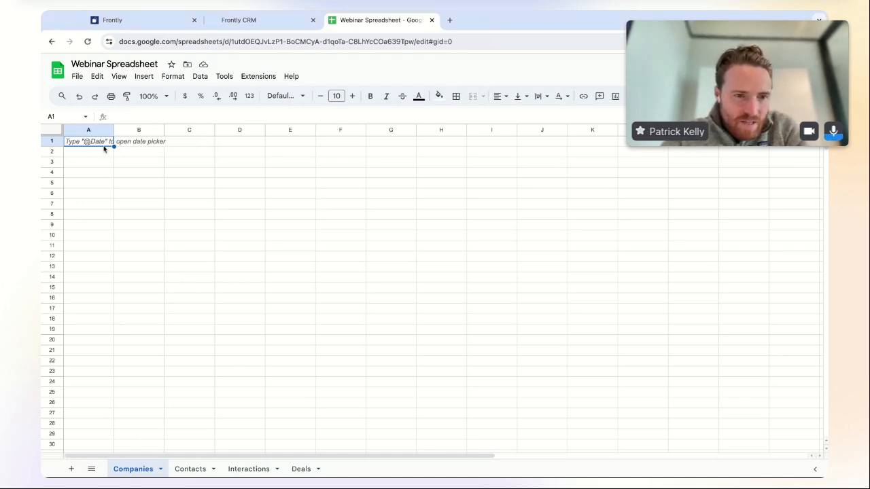
text(company_ID	company_name	website	address	country	city	state	added_date	notes)
click(217, 174)
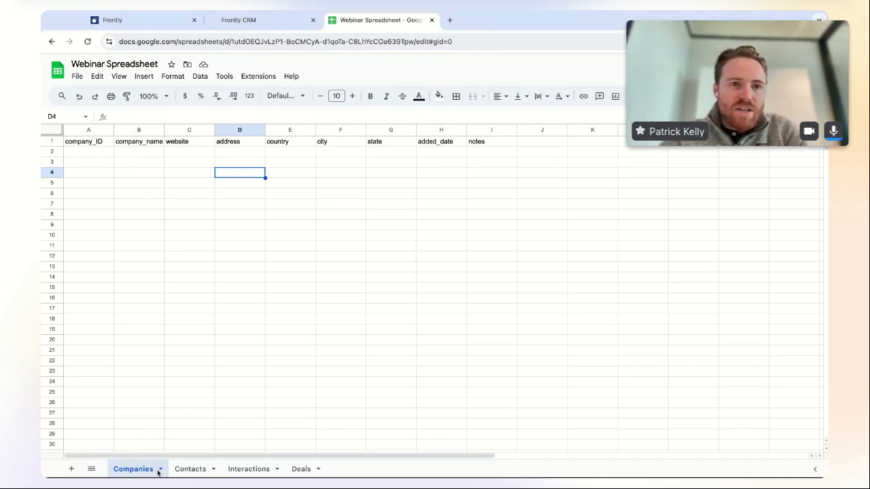
click(178, 471)
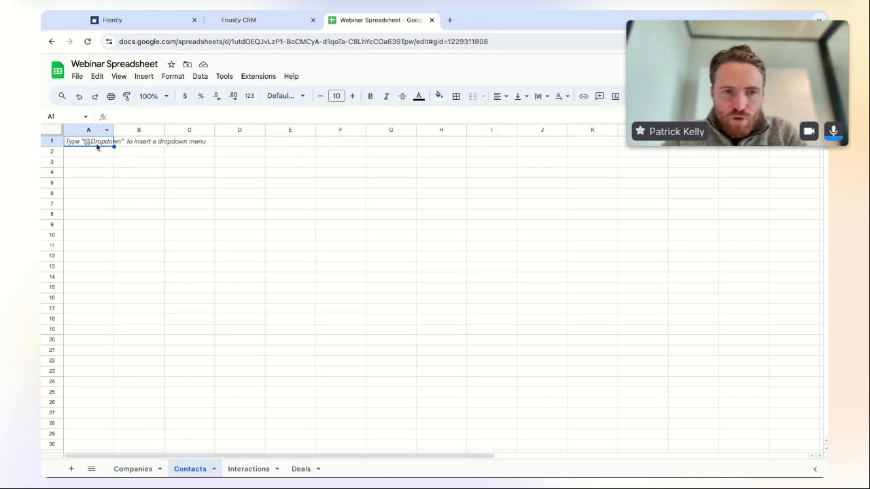
key(ctrl+v)
click(189, 235)
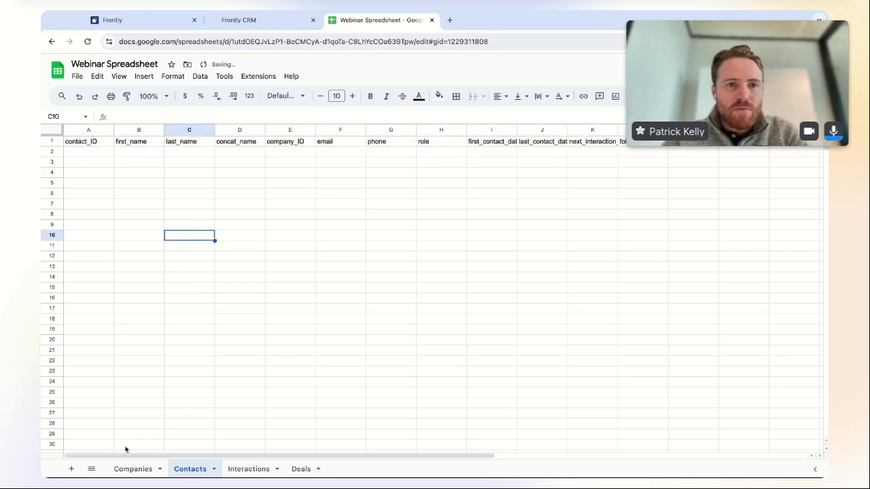
click(136, 469)
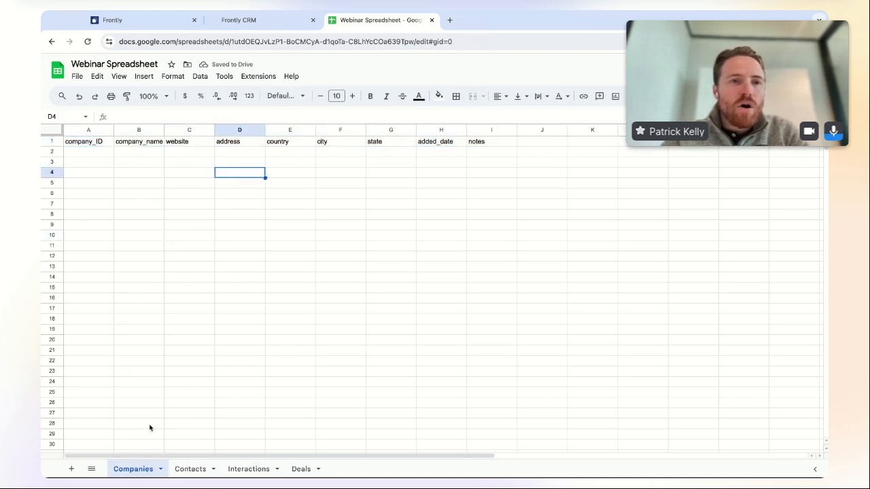
click(190, 469)
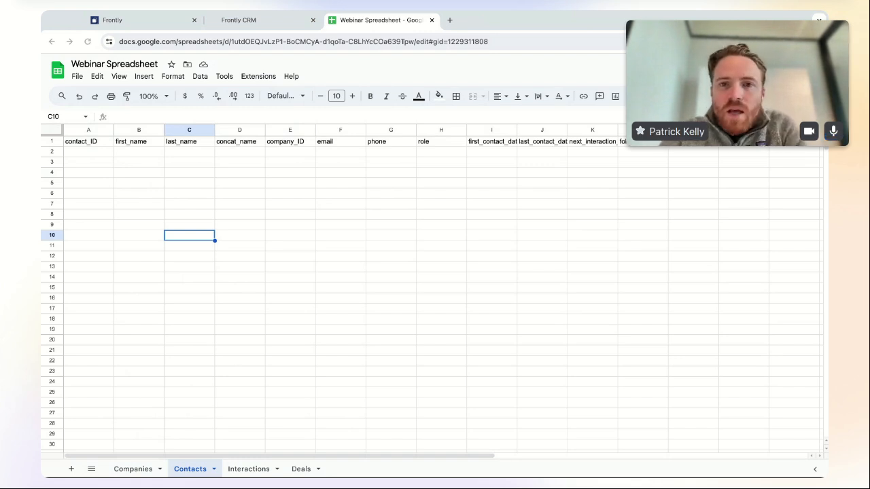
- Paste the column header rows into the Interactions and Deals sheets
click(237, 469)
text(company_ID	contact_ID	interaction_date	interaction_type	follow_up_date	follow_up_type	interaction_note	follow_up_note)
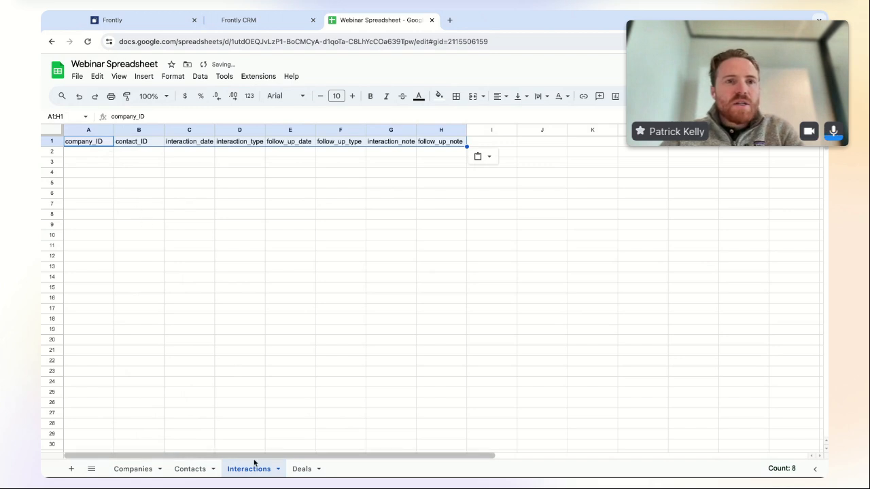
click(301, 469)
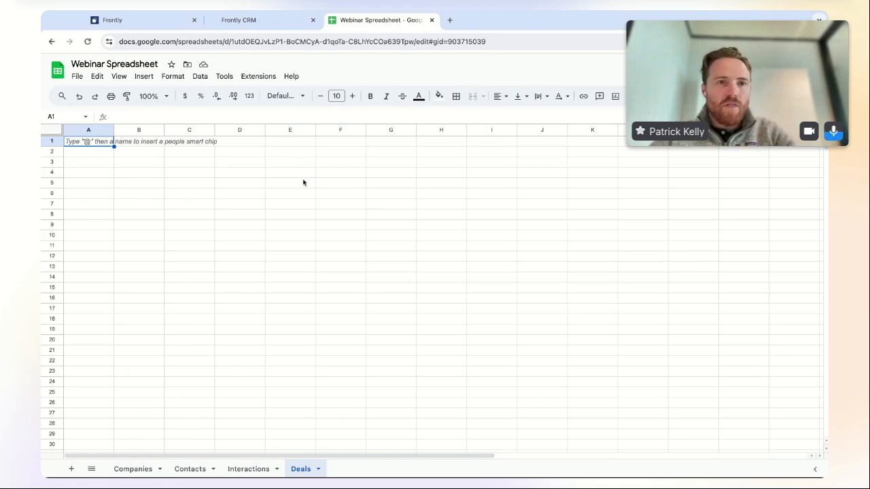
text(company_ID	contact_ID	deal_name	deal_value	deal_status	close_date	deal_notes)
click(336, 236)
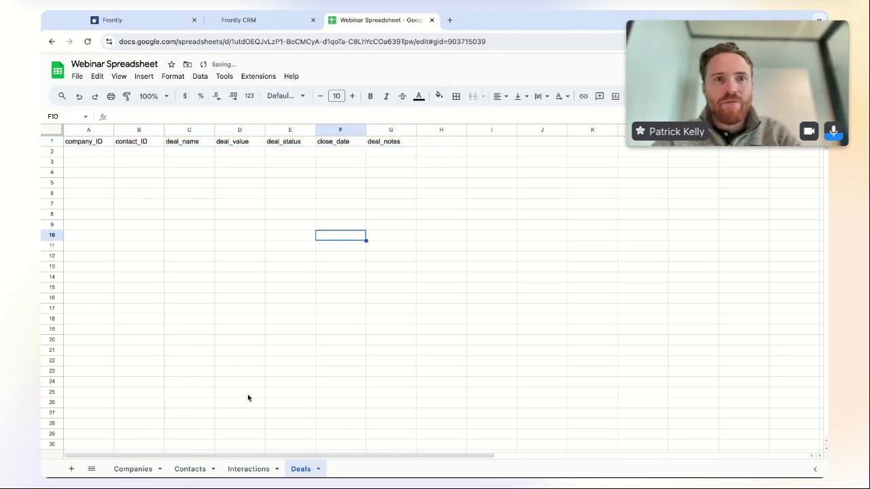
- Recheck the Companies and Contacts sheets and glance at the Frontly app and pages list
click(133, 469)
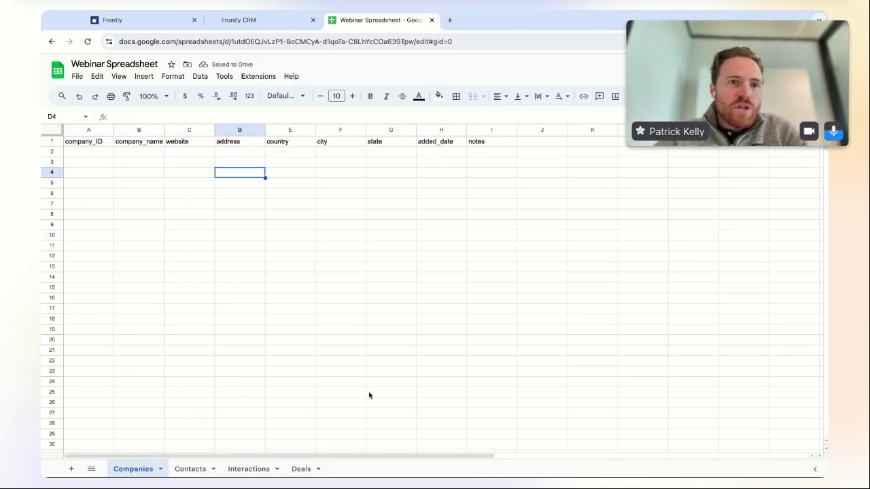
click(191, 469)
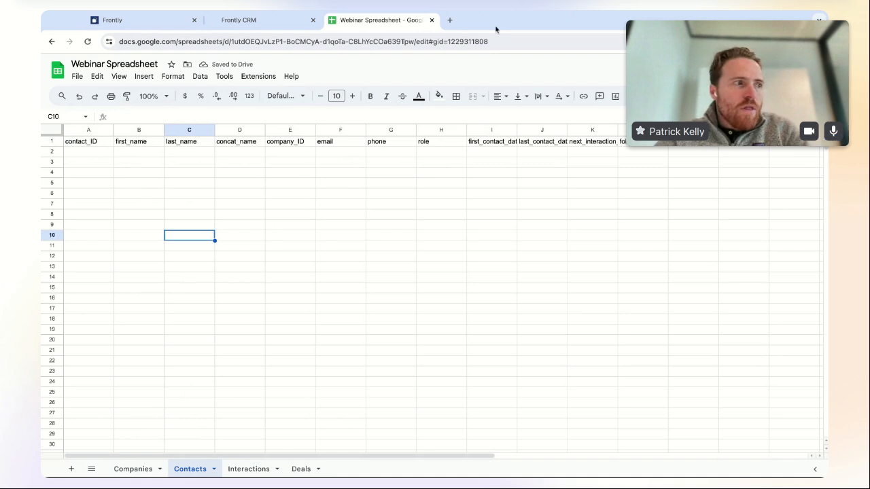
click(280, 26)
click(150, 23)
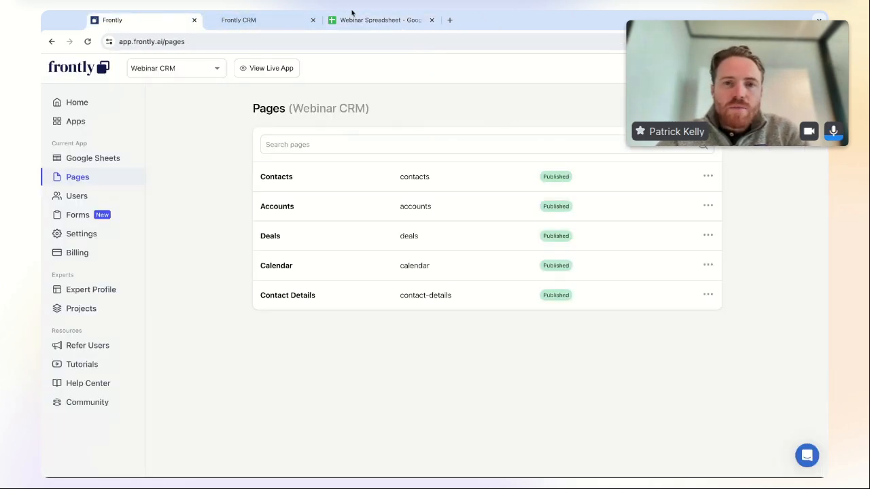
click(389, 21)
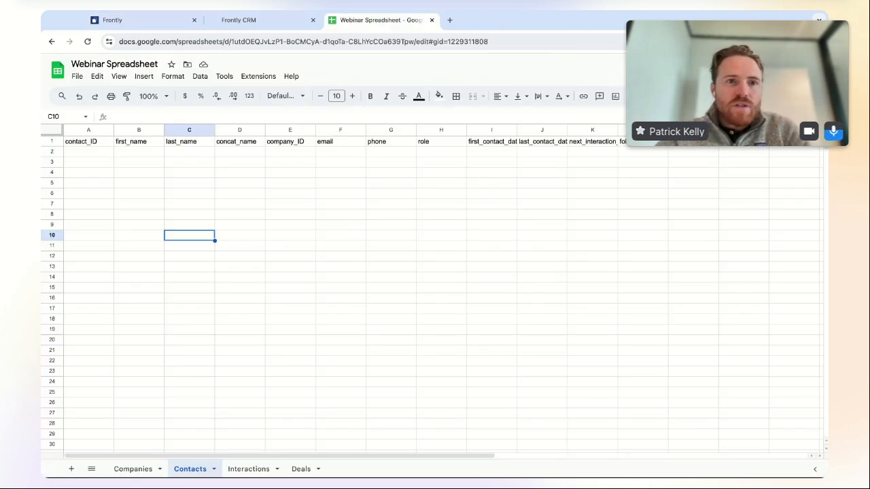
click(319, 54)
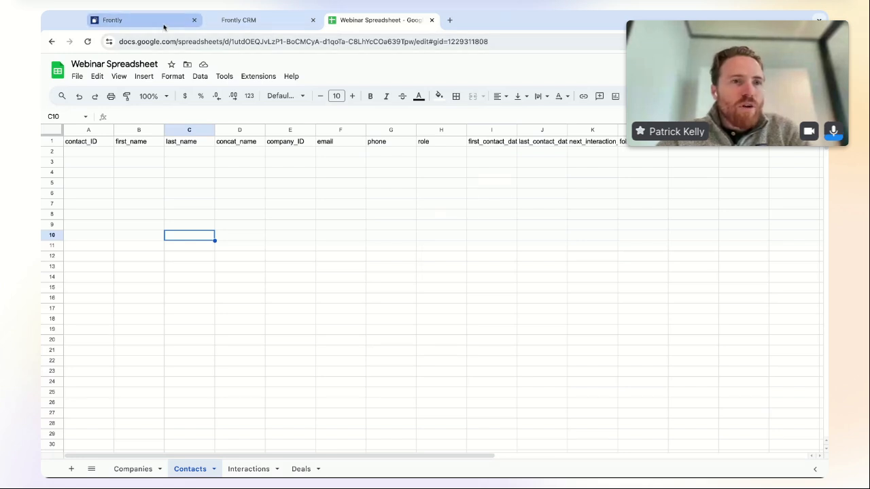
click(159, 22)
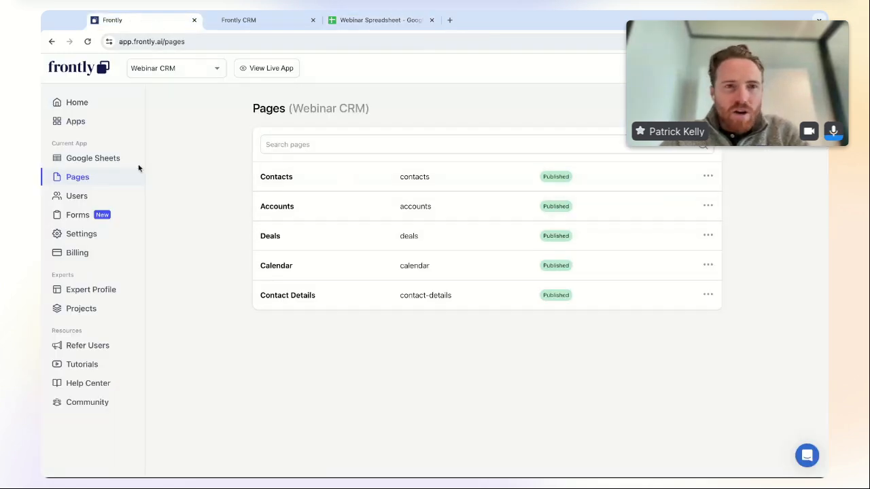
click(113, 164)
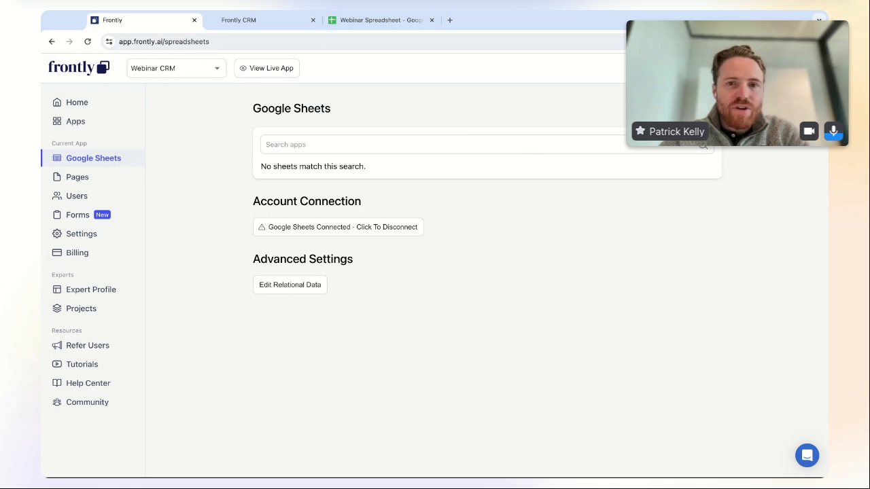
click(383, 27)
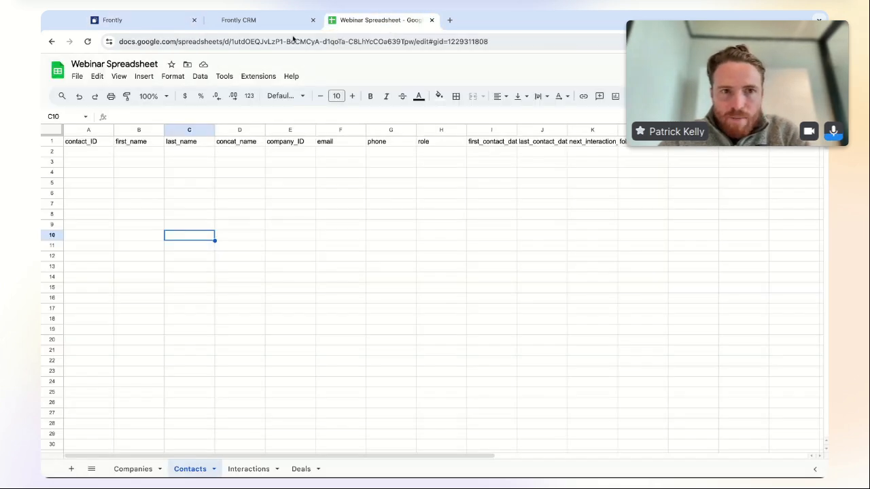
click(269, 43)
click(143, 20)
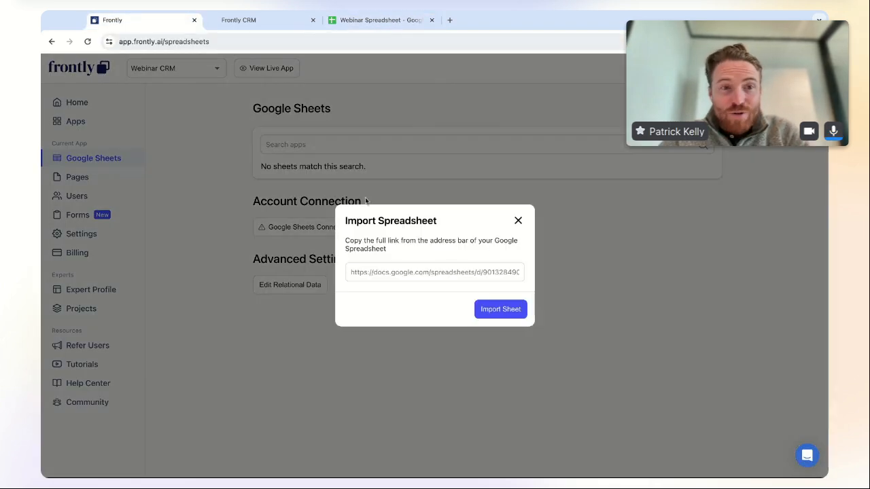
click(400, 272)
key(ctrl+v)
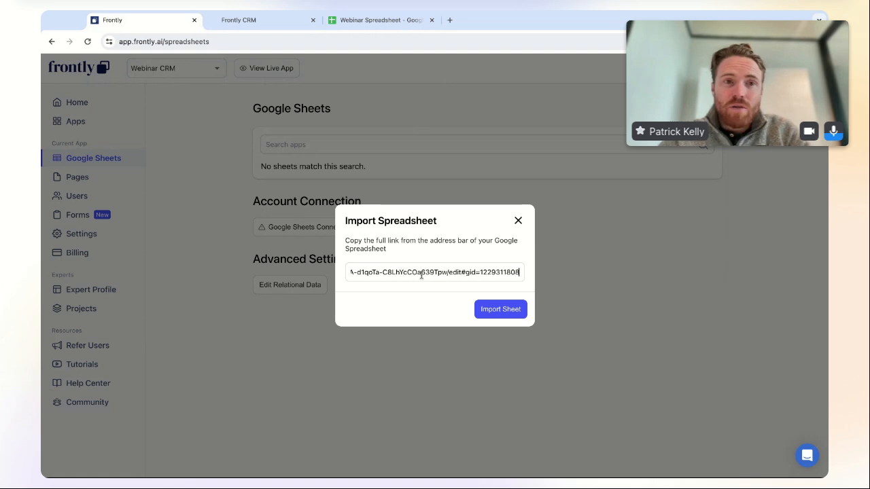
click(498, 310)
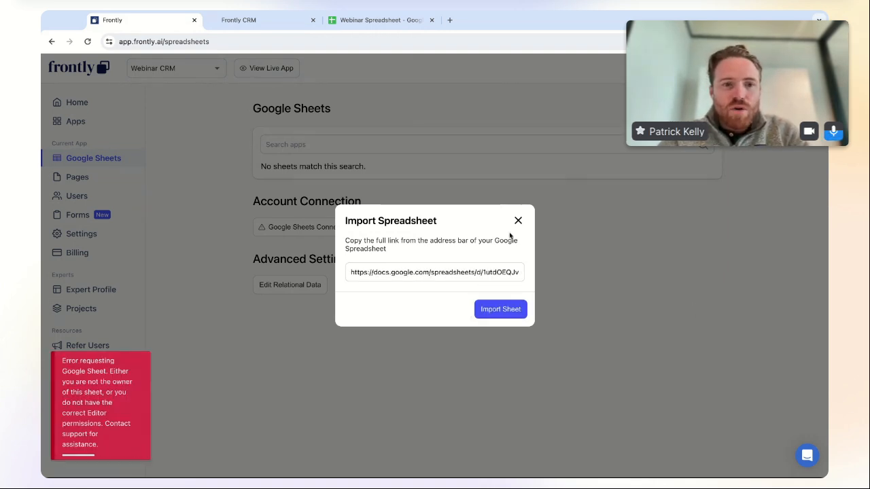
click(519, 224)
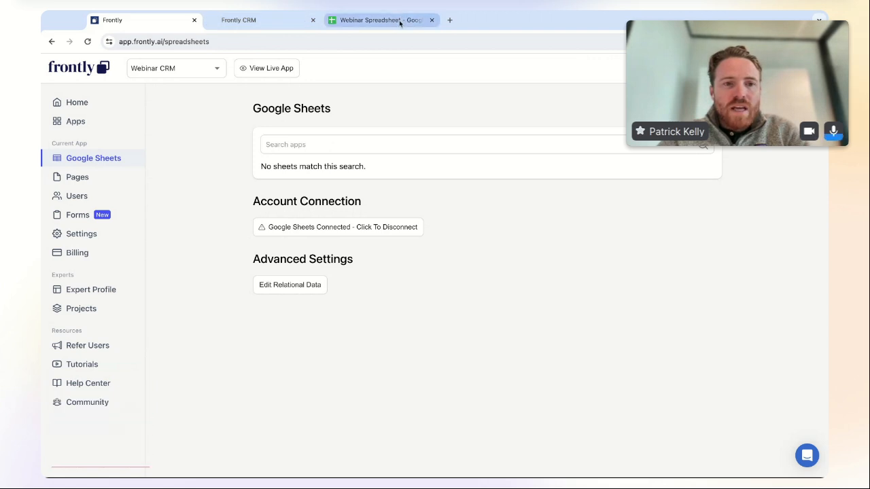
click(399, 20)
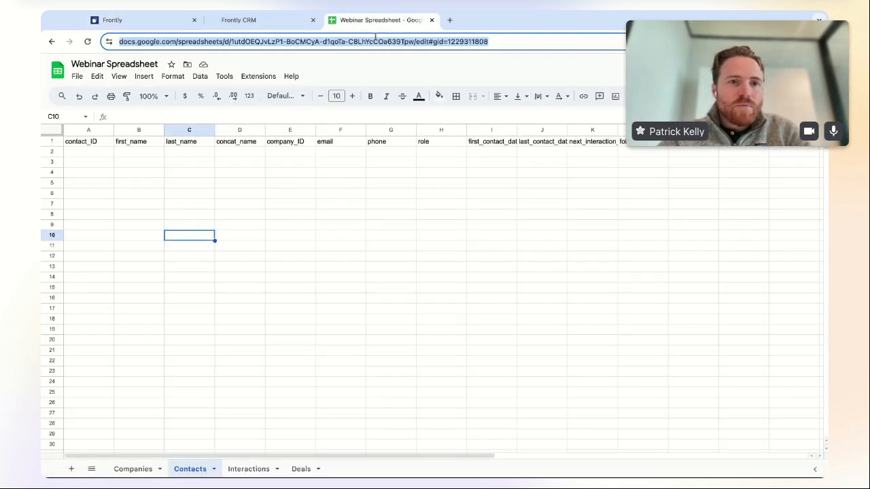
- Enter the collaborator's e-mail, keep General access Restricted, and add the suggested address
click(138, 19)
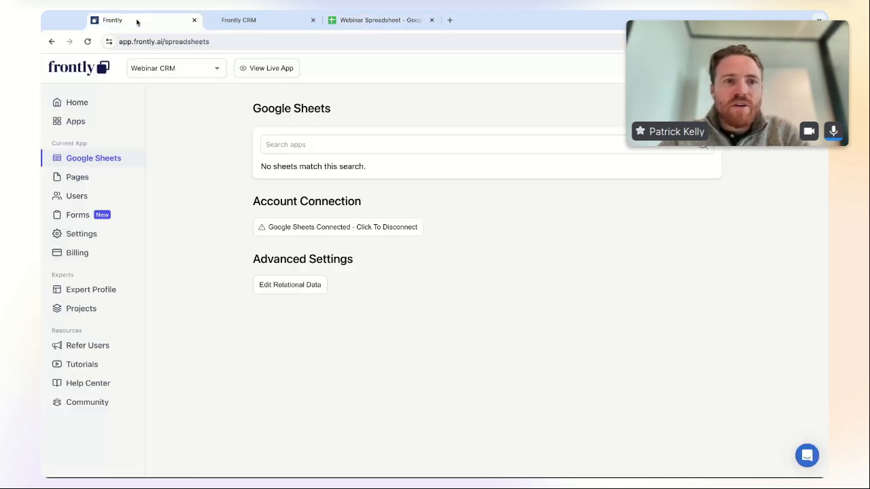
click(386, 21)
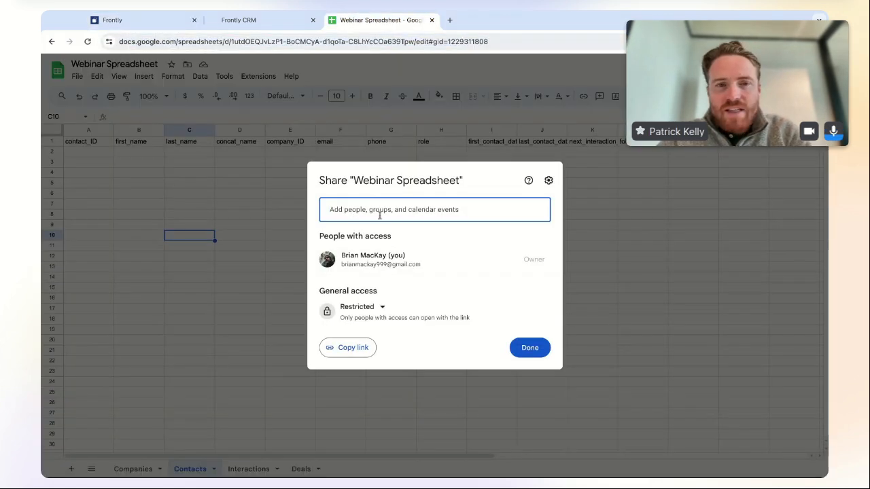
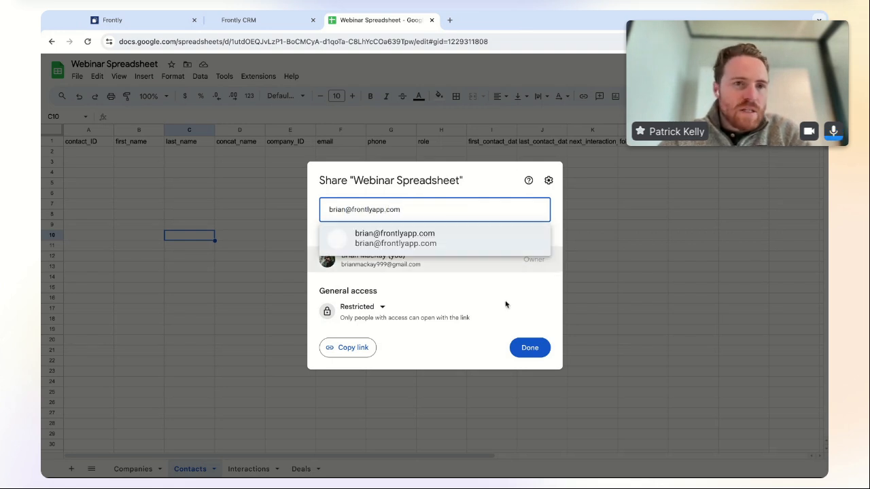
click(379, 307)
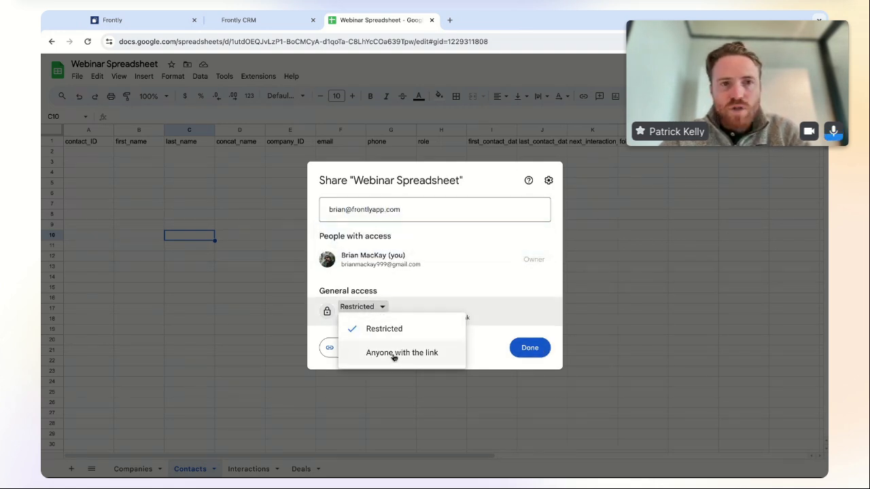
click(497, 261)
click(454, 204)
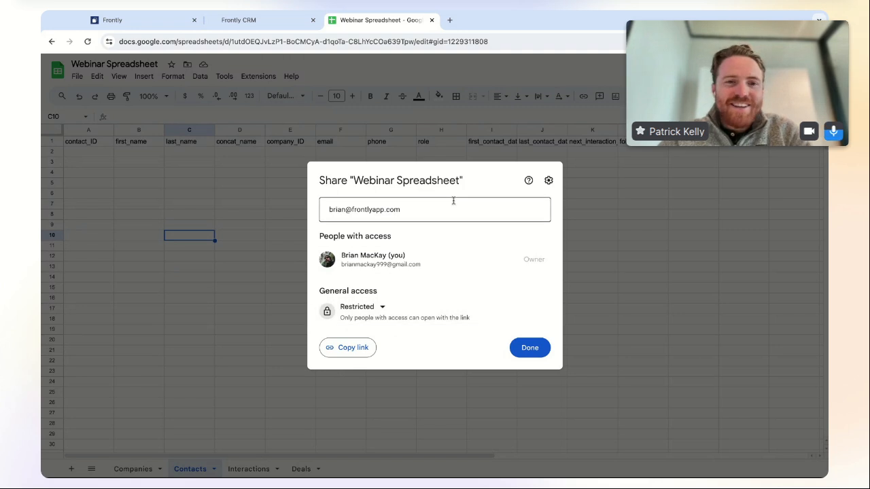
click(463, 238)
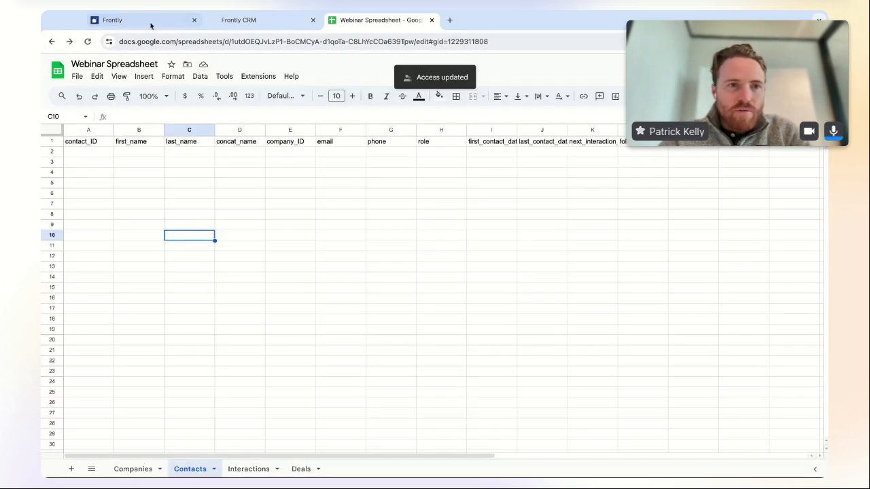
- Import the Webinar Spreadsheet's Companies, Contacts, Interactions and Deals tabs from its pasted URL
click(136, 25)
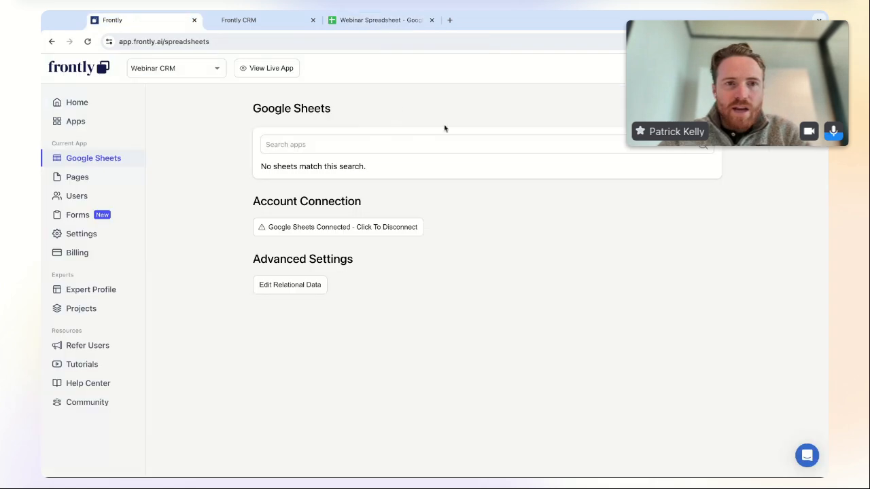
click(688, 108)
click(418, 272)
key(super+v)
click(504, 312)
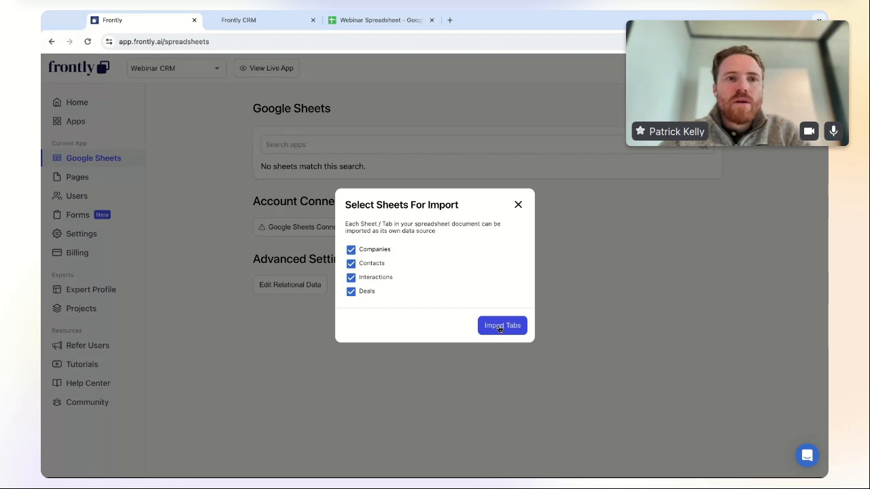
click(500, 327)
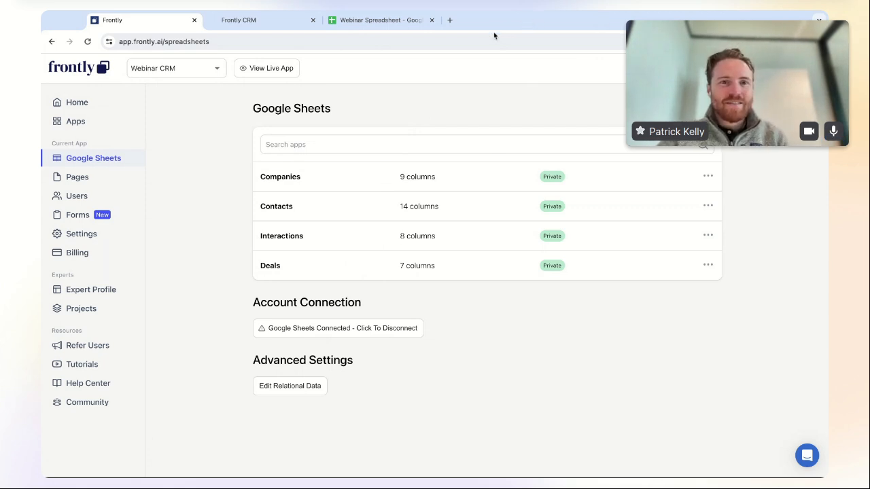
click(366, 21)
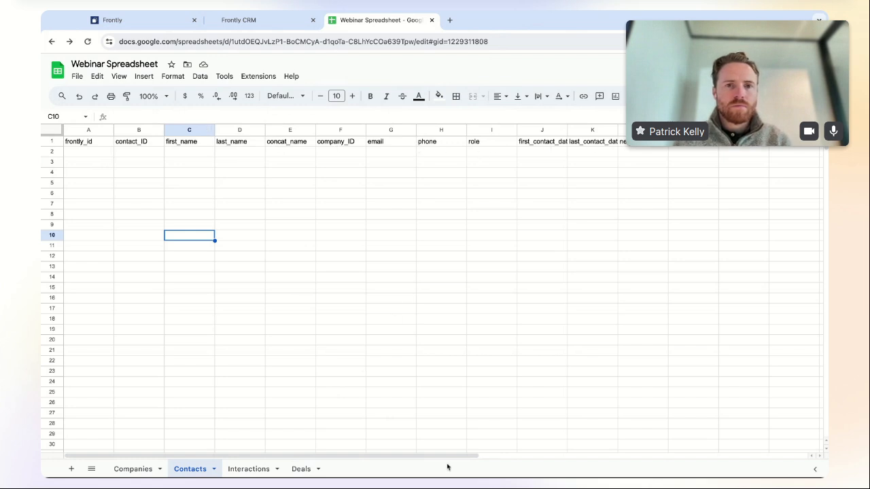
drag(432, 456, 431, 457)
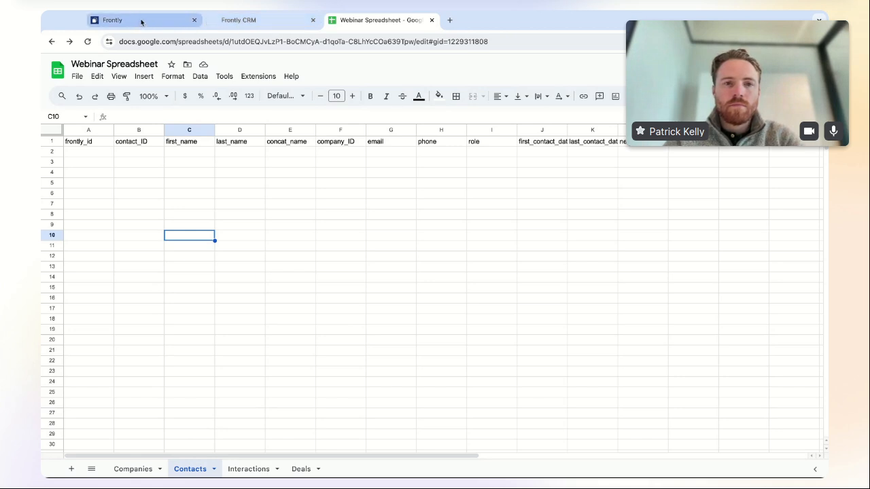
click(142, 25)
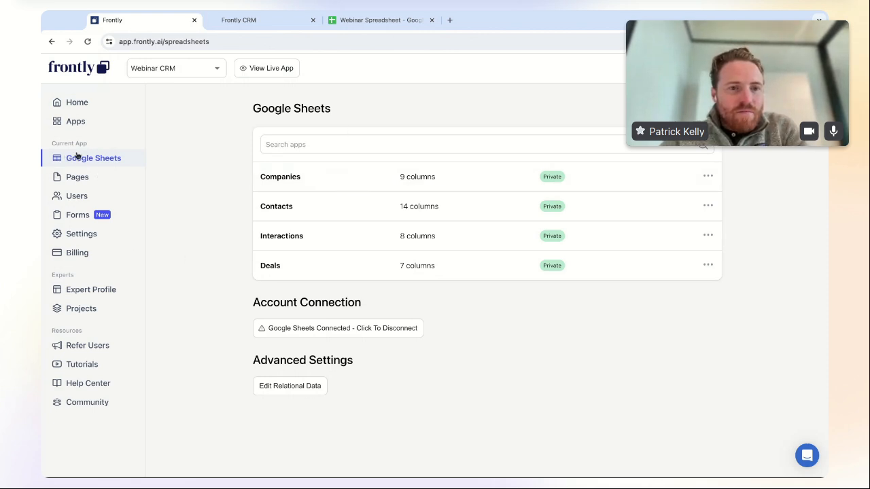
- Add a first data relation from the Companies sheet to the Contacts sheet
click(289, 388)
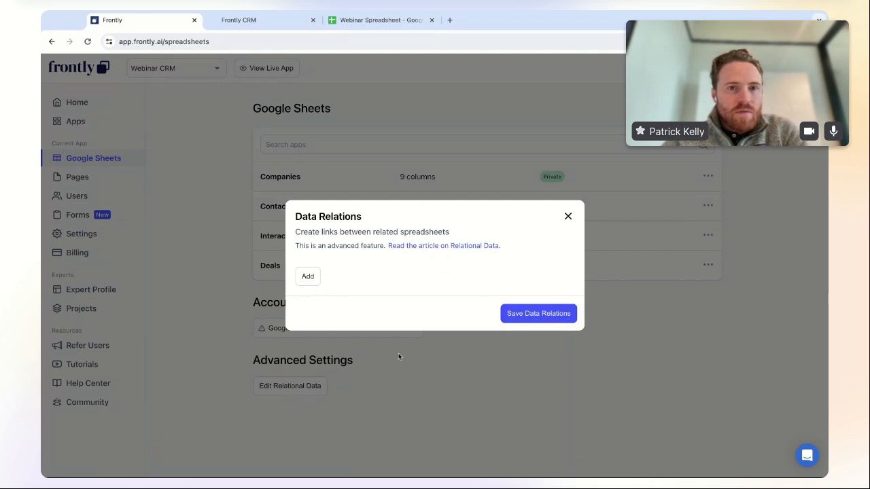
click(307, 279)
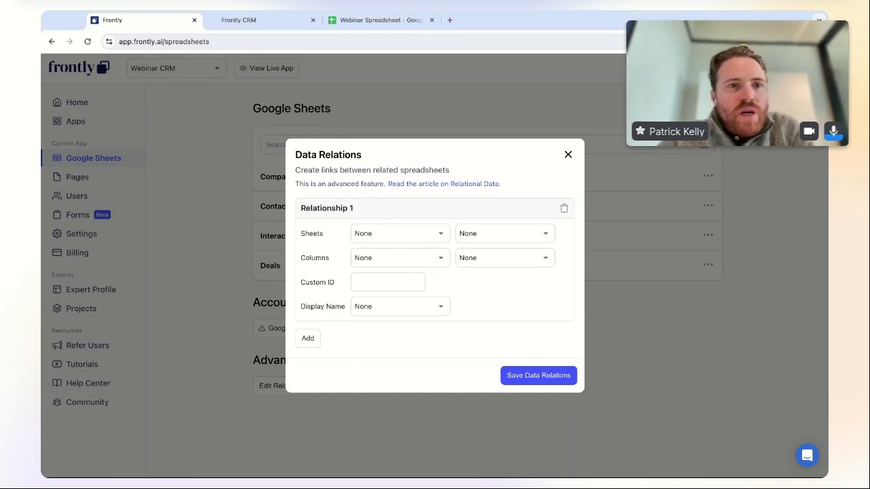
click(403, 233)
click(401, 255)
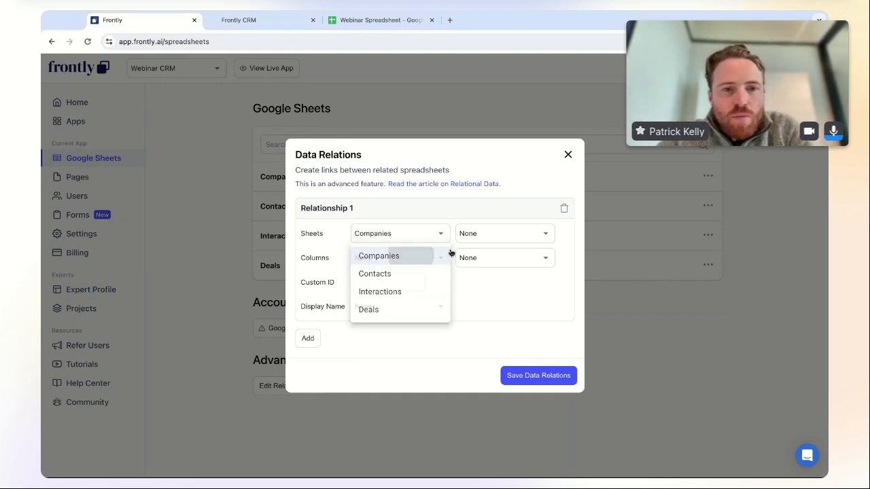
click(521, 235)
click(511, 256)
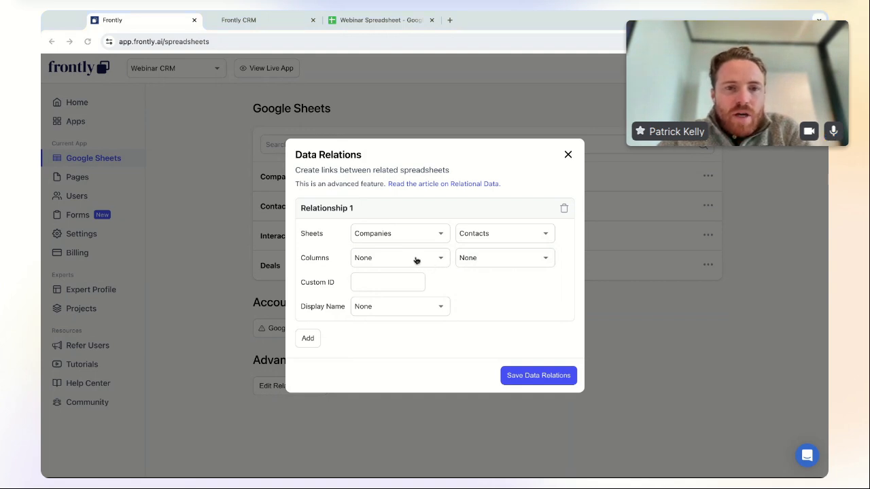
- Match the relation on Company ID in both sheets and display linked companies by Company Name
click(421, 259)
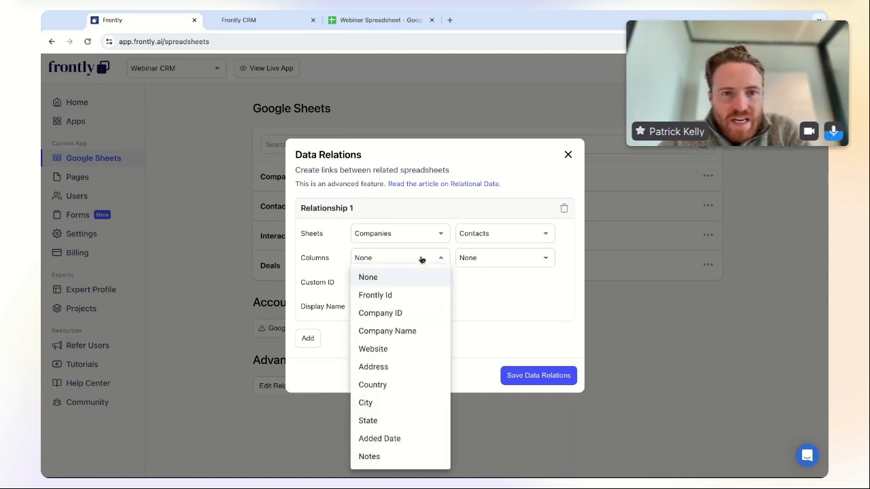
click(409, 318)
click(524, 257)
click(517, 229)
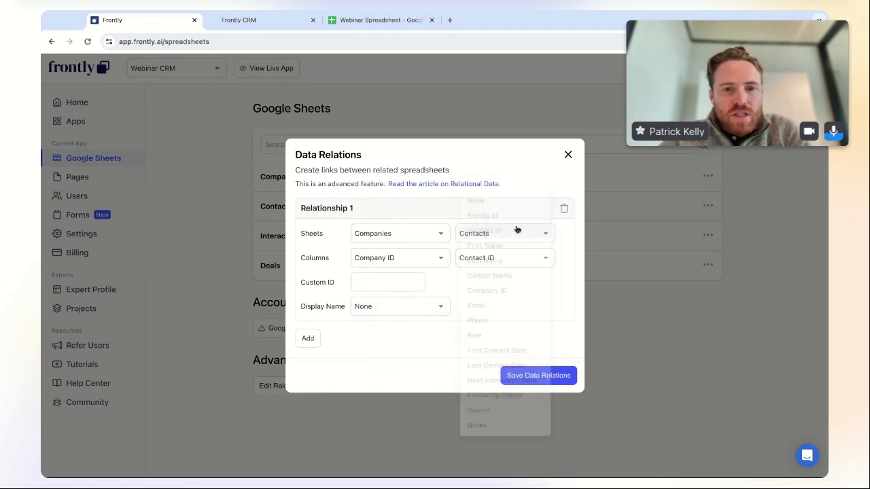
click(506, 261)
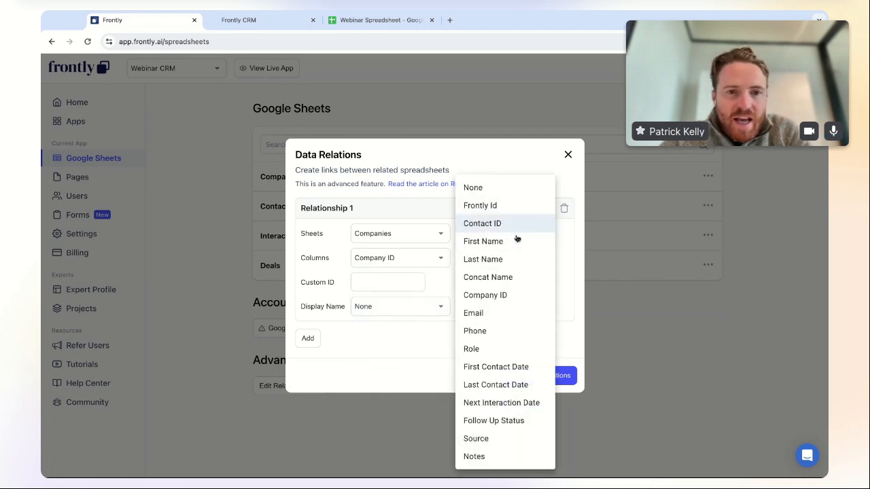
click(518, 296)
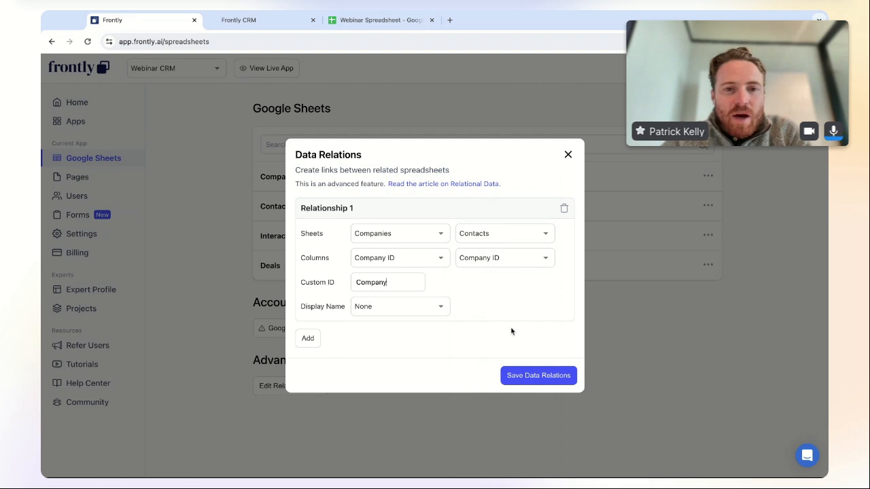
click(403, 310)
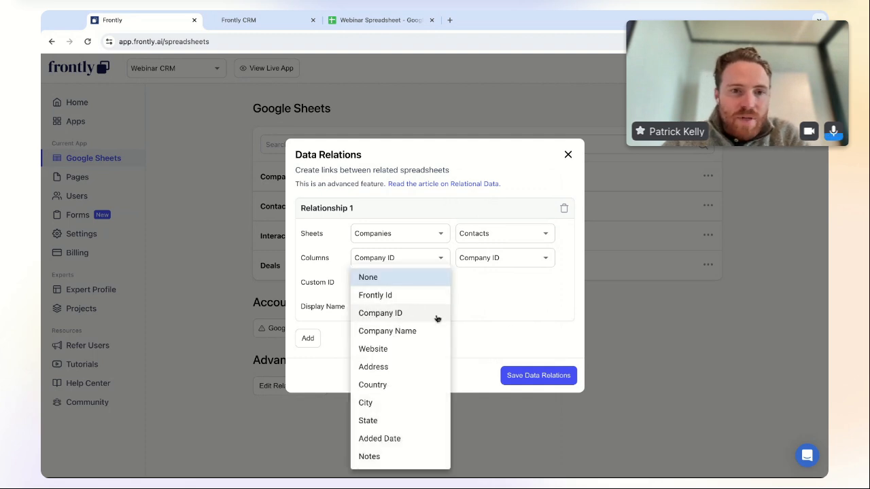
click(384, 333)
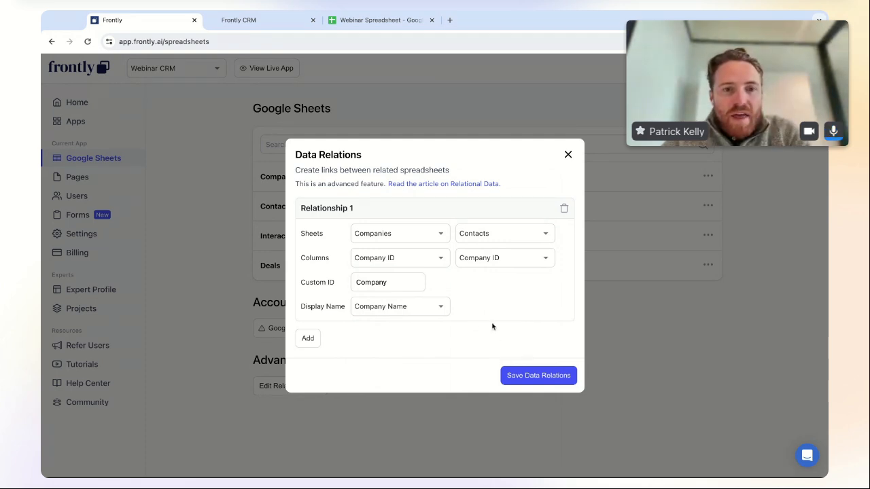
- Add a second data relation from the Deals sheet to the Companies sheet
click(309, 339)
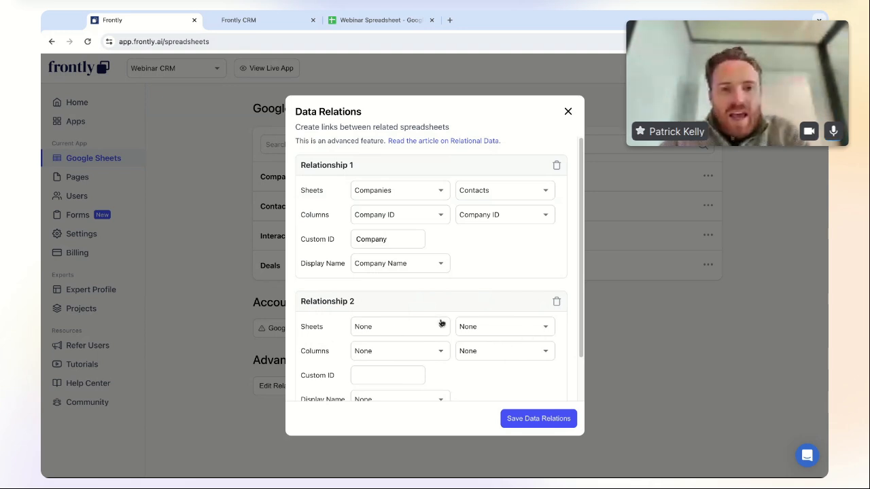
scroll(443, 320, down, 2)
scroll(447, 316, down, 1)
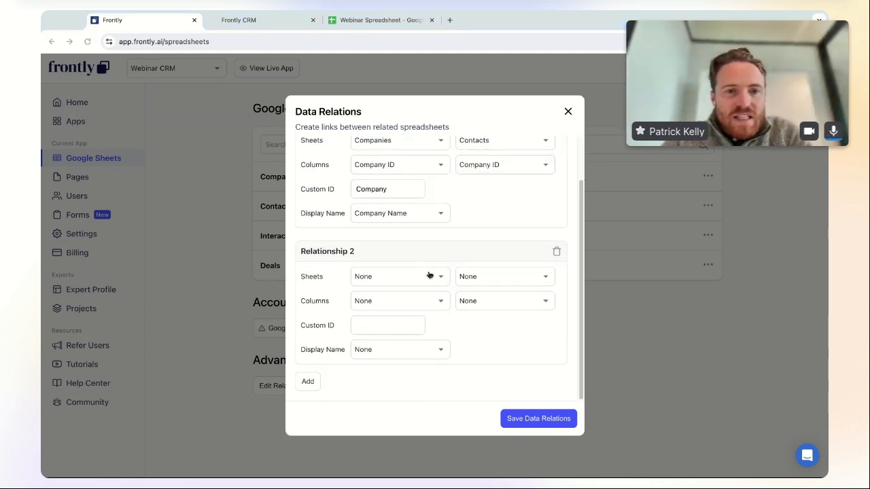
click(412, 282)
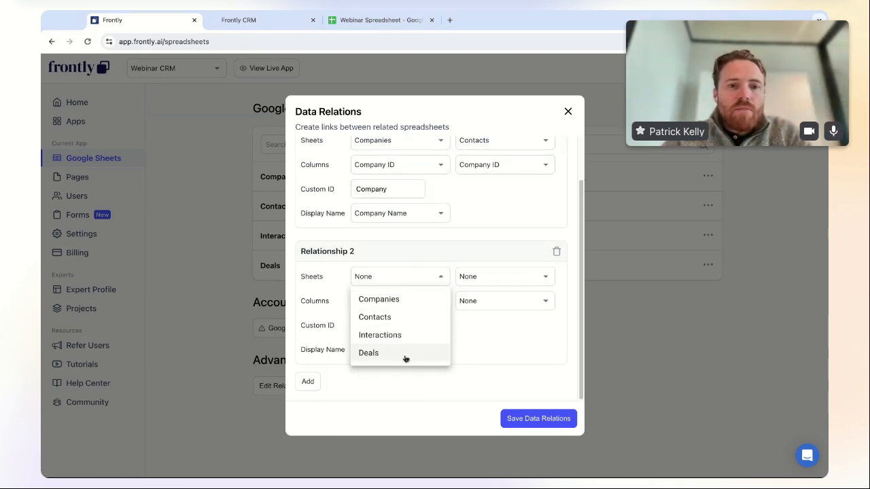
click(406, 359)
click(493, 276)
click(498, 300)
- Match relation 2 on Company ID, with custom ID 'Deal' and Deal Name as display name
click(412, 307)
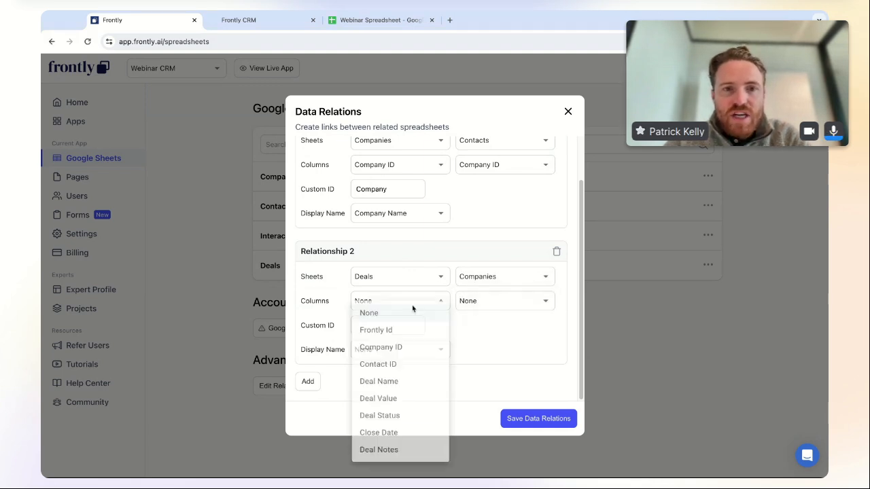
click(412, 352)
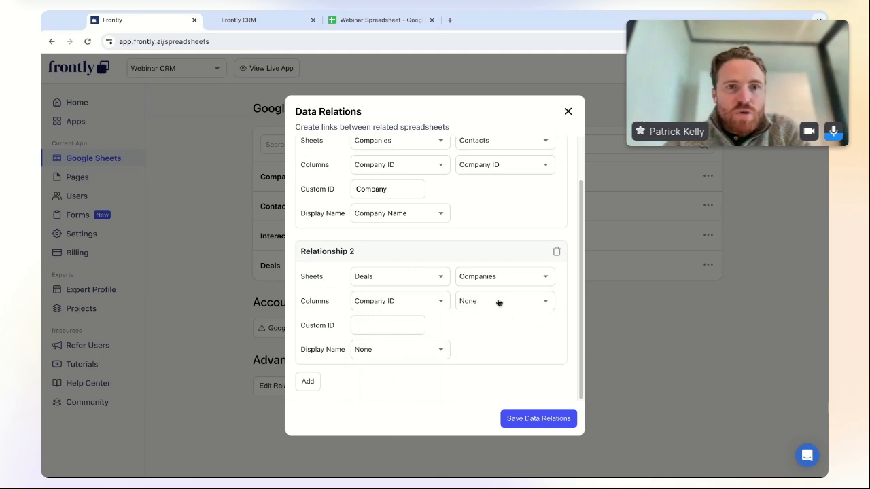
click(496, 301)
click(499, 313)
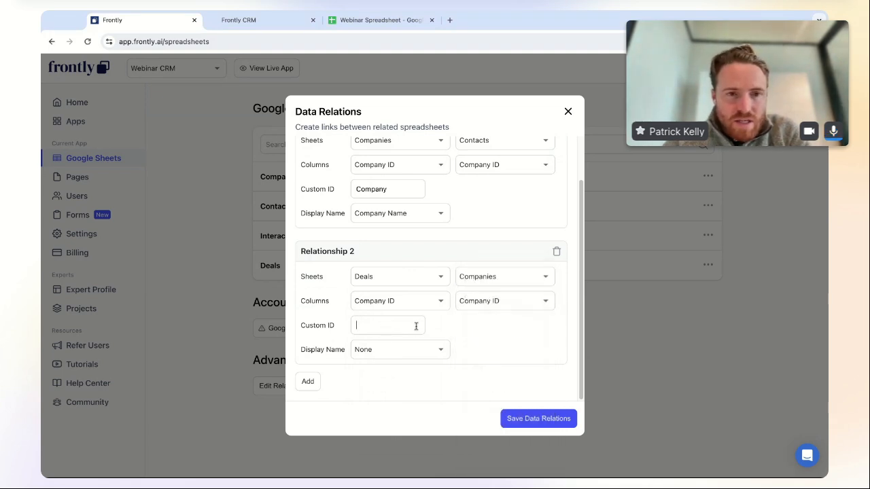
text(Deal)
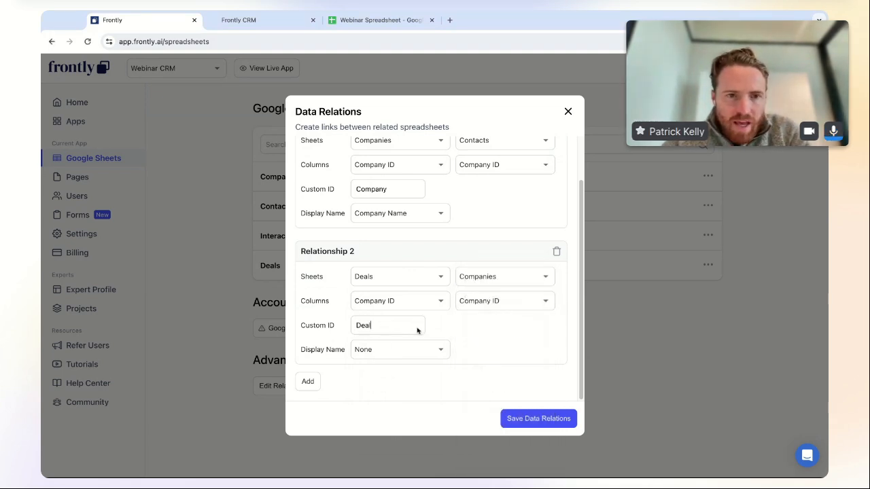
click(391, 350)
click(401, 384)
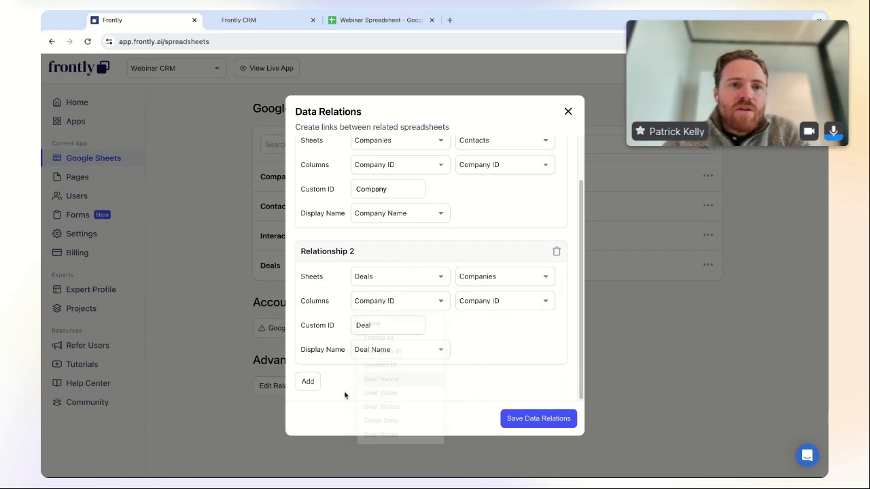
- Add a third data relation with Companies as its source sheet
click(310, 382)
scroll(515, 357, down, 3)
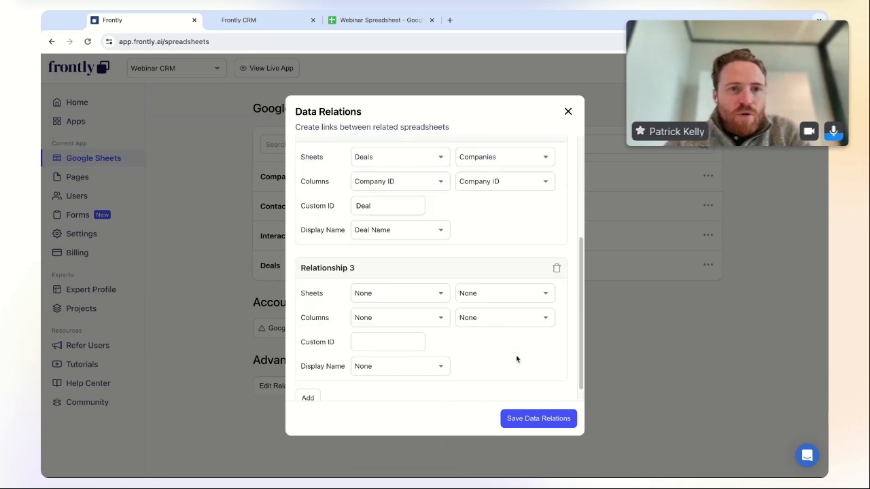
click(397, 280)
click(381, 299)
- Relate Companies to Deals on Company ID in both sheets, displaying Company Name
click(503, 278)
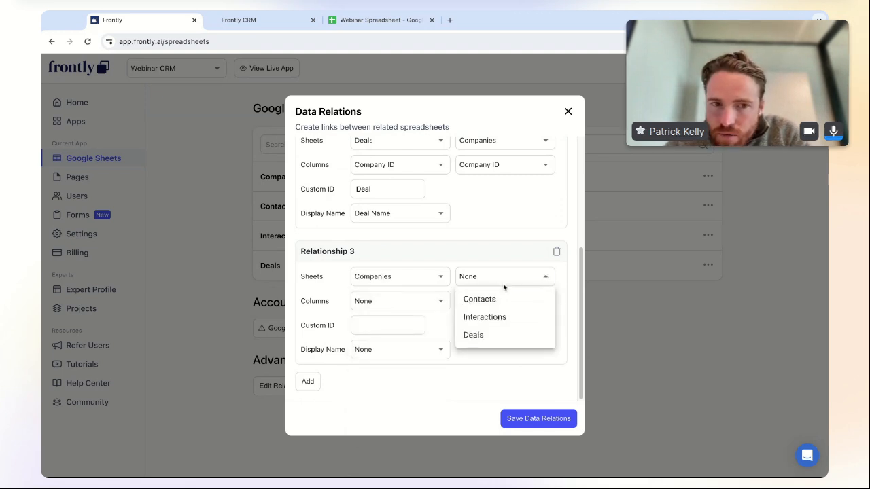
click(503, 338)
click(414, 306)
click(520, 346)
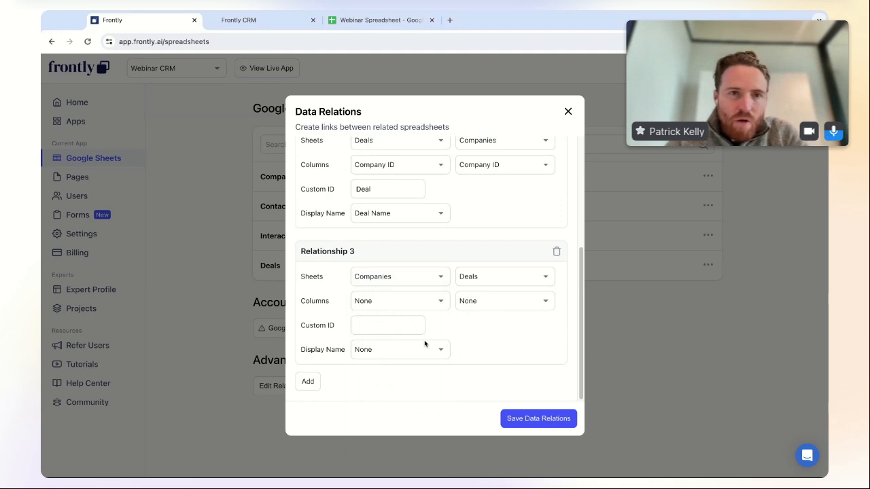
click(402, 304)
click(405, 314)
click(502, 307)
click(500, 346)
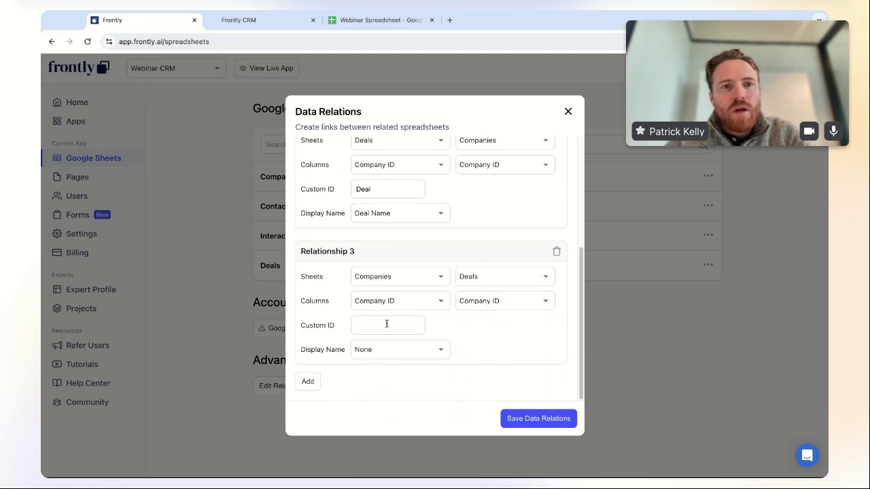
click(387, 326)
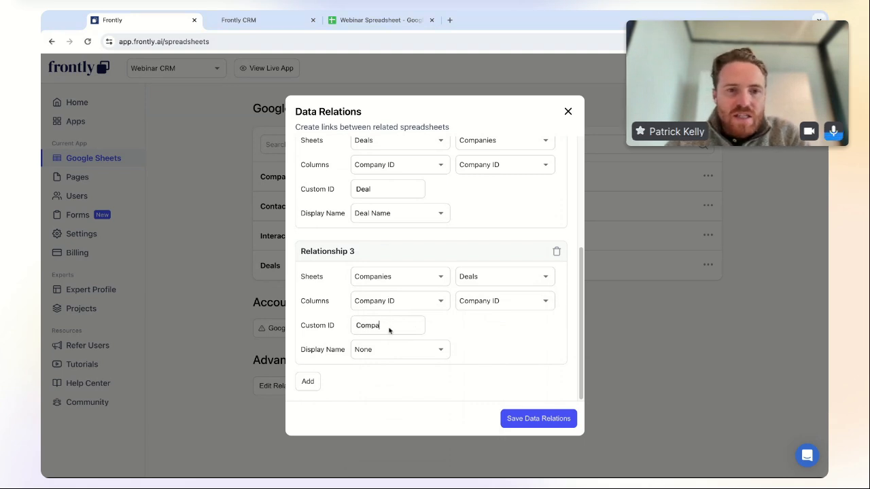
click(412, 354)
click(410, 333)
- Add a fourth data relation from the Contacts sheet to the Deals sheet
click(316, 386)
scroll(537, 342, down, 3)
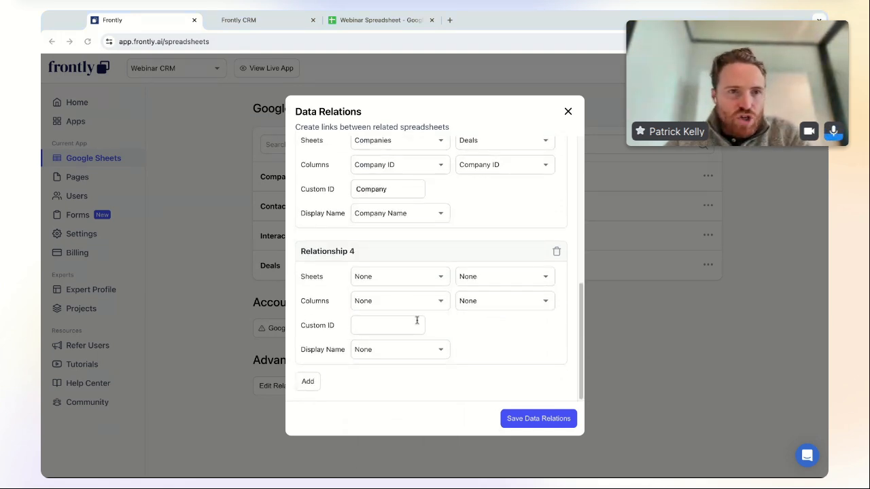
click(390, 276)
click(404, 316)
click(496, 277)
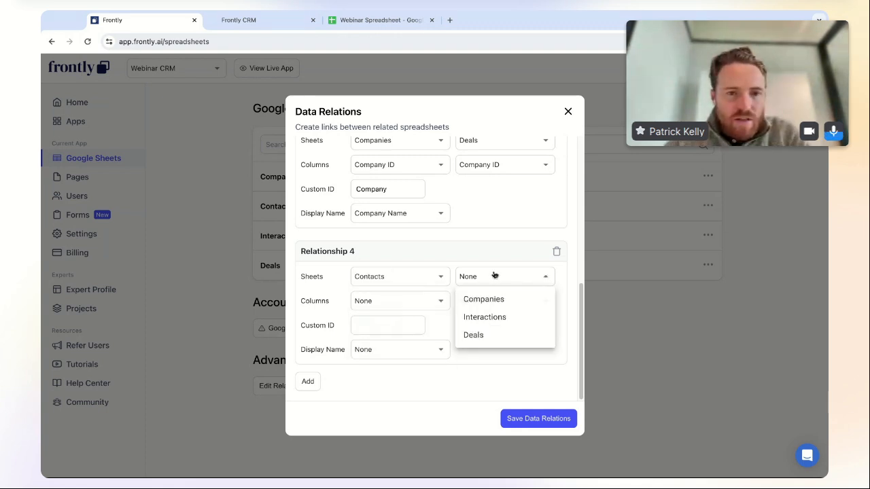
click(501, 335)
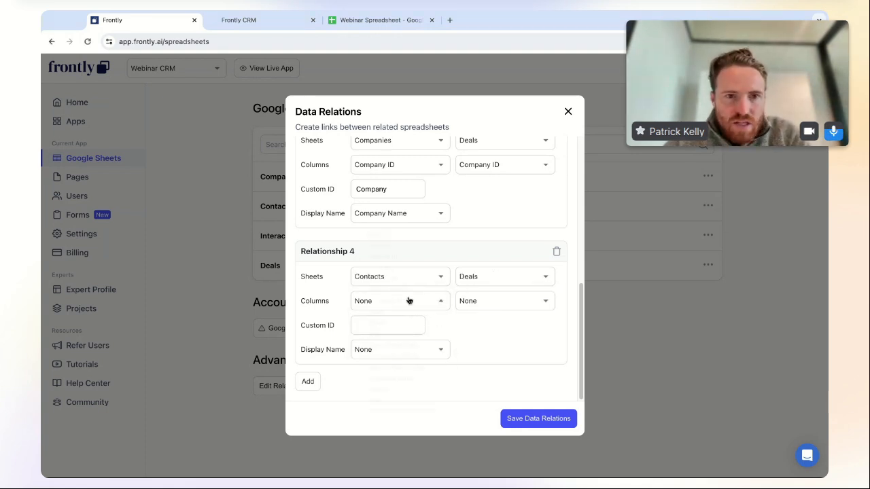
- Match relation 4 on Contact ID in both sheets and display Concat Name
click(388, 223)
click(492, 304)
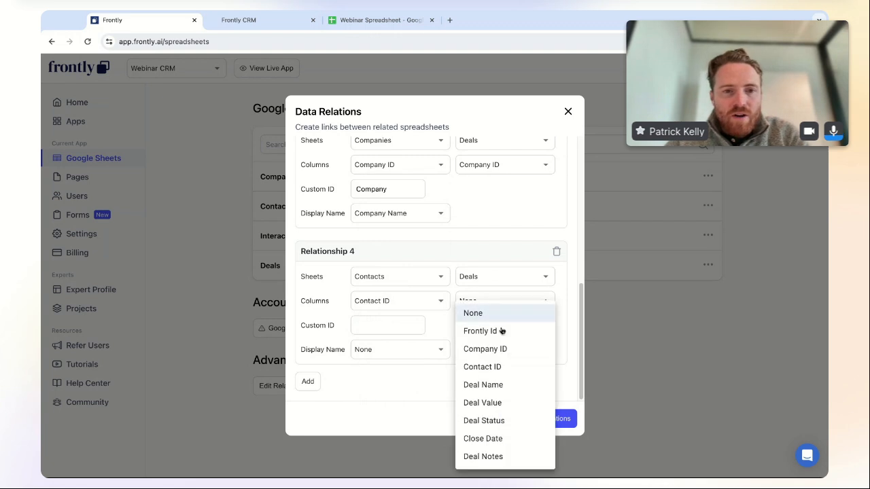
click(508, 367)
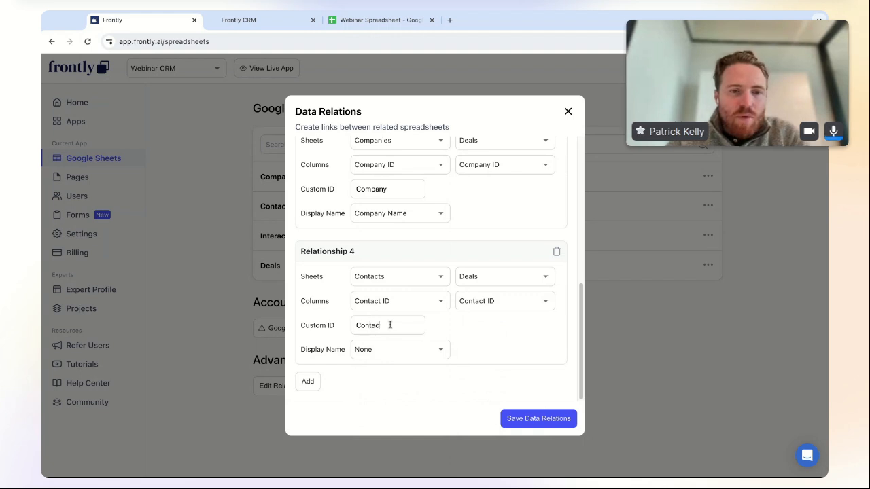
click(403, 351)
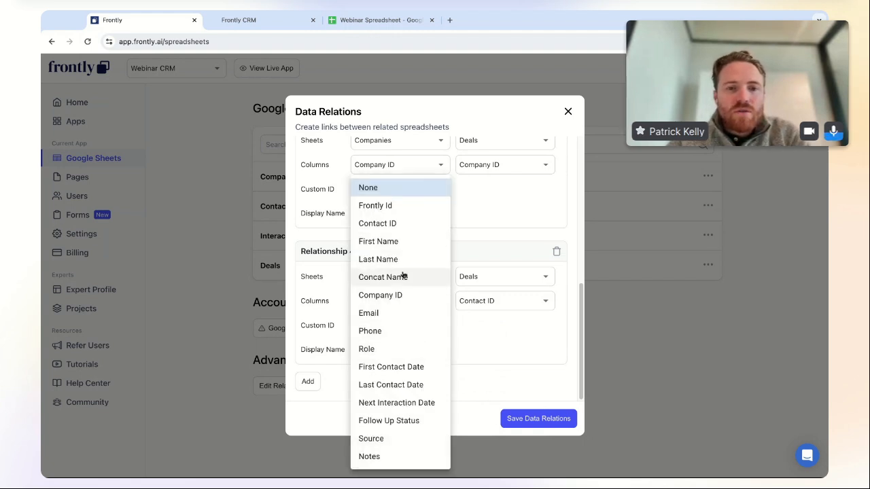
click(404, 278)
click(408, 354)
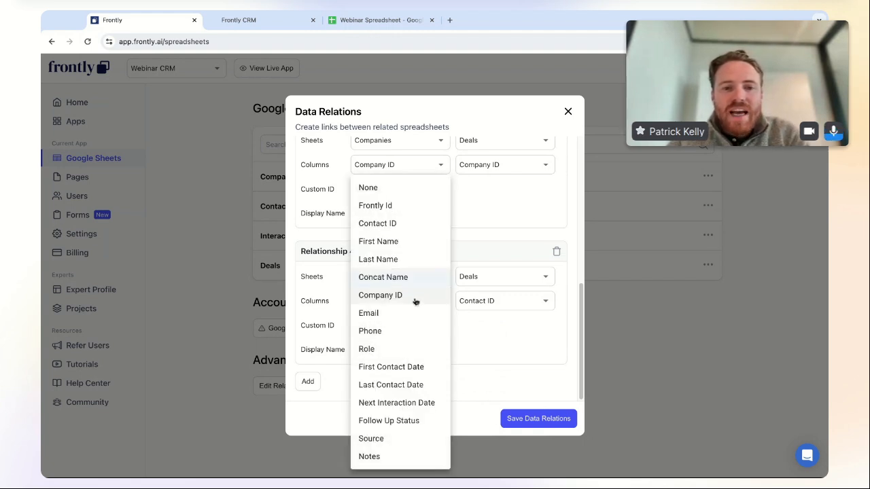
click(495, 343)
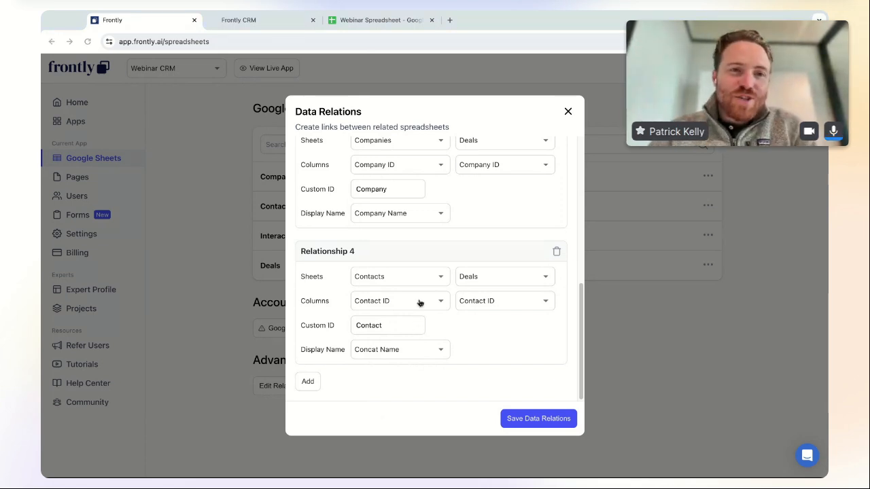
click(411, 349)
click(517, 355)
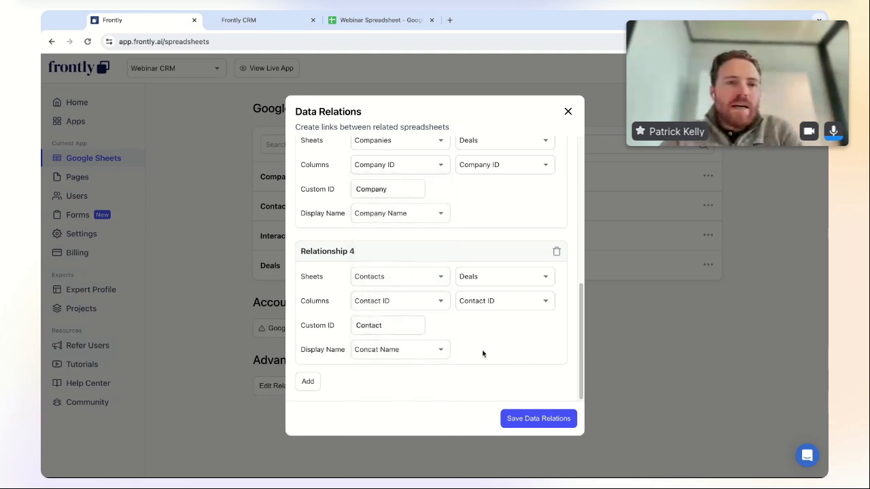
- Add a fifth data relation from the Contacts sheet to the Interactions sheet
click(307, 382)
scroll(454, 361, down, 2)
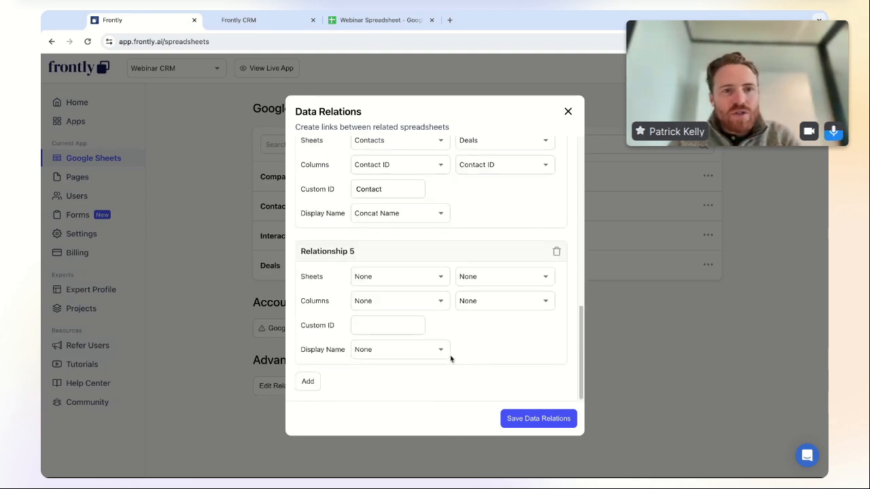
click(393, 279)
click(402, 318)
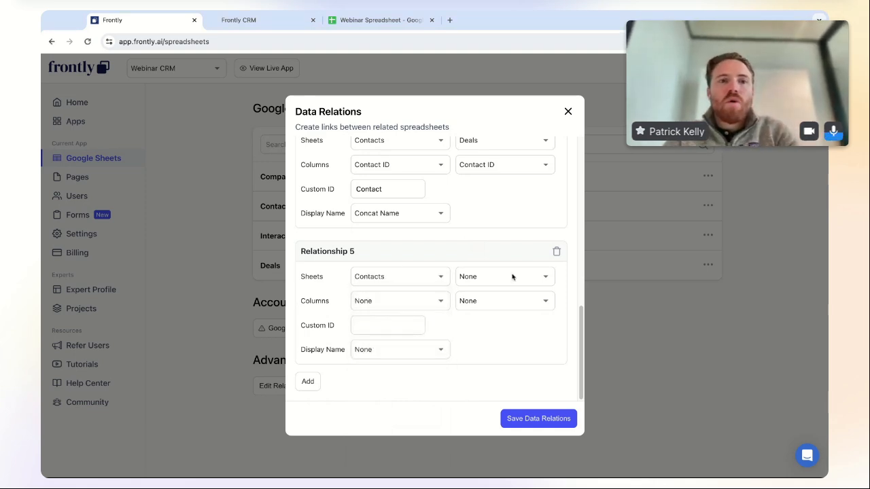
click(513, 277)
click(517, 320)
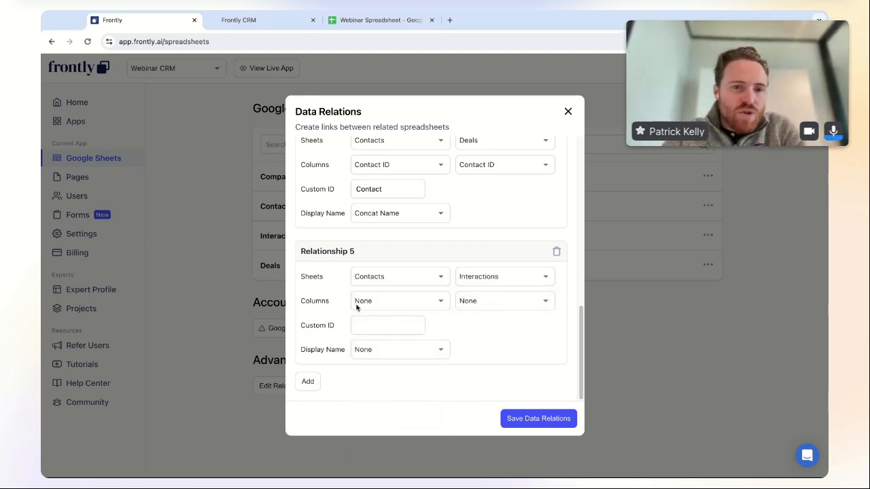
- Match relation 5 on Contact ID, with custom ID 'Contact' and Concat Name as display name
click(413, 303)
click(402, 226)
click(485, 300)
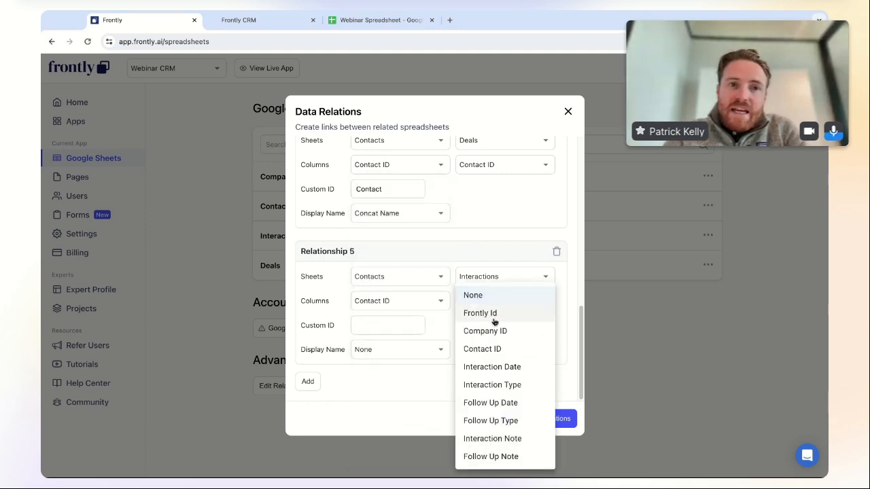
click(502, 348)
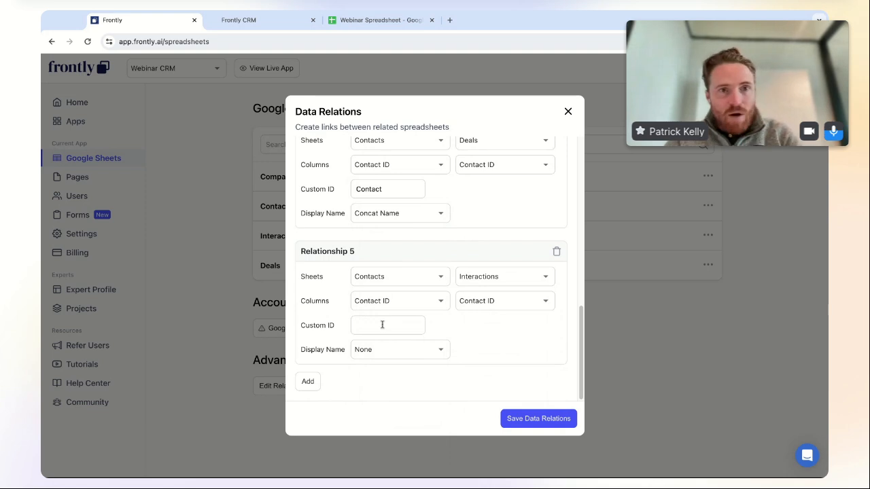
text(Contact)
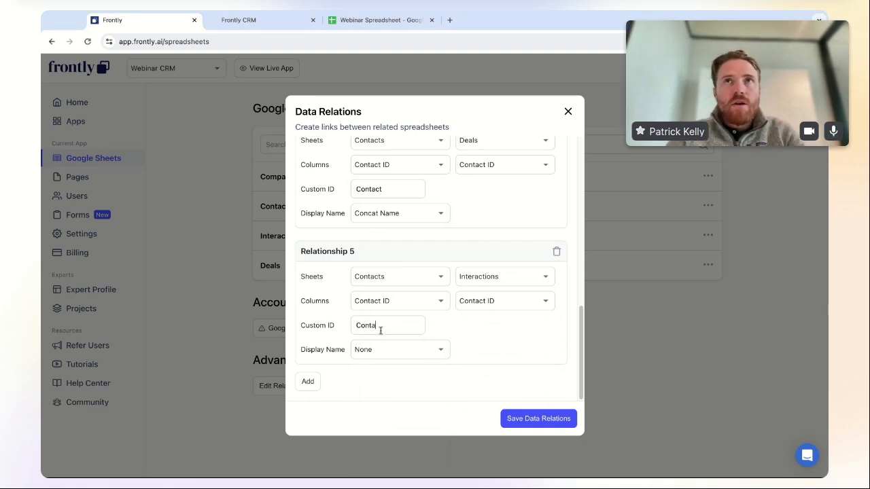
click(399, 350)
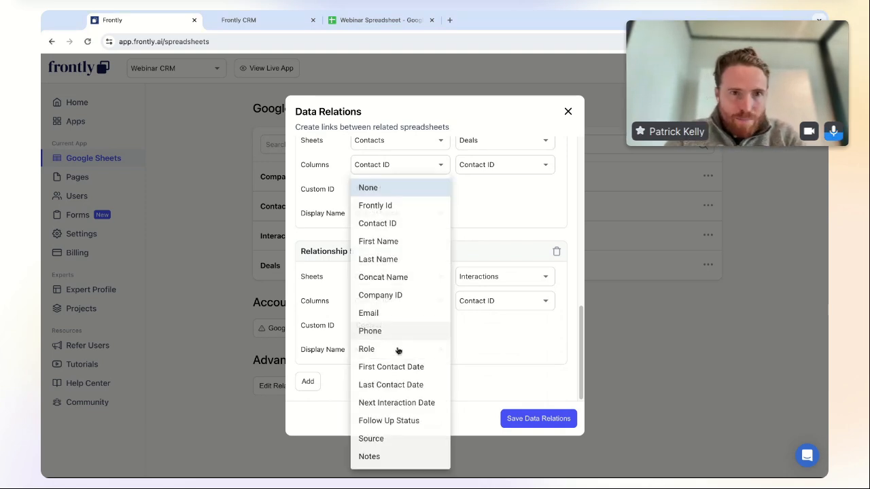
click(405, 282)
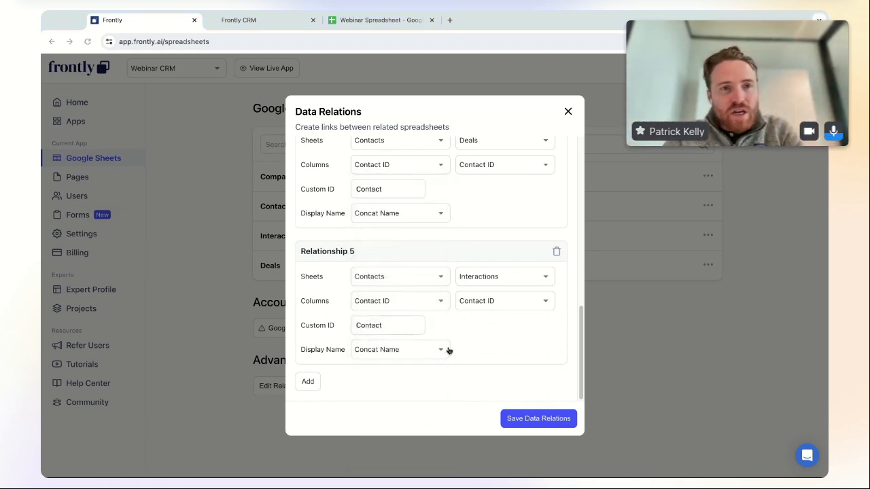
- Add a sixth data relation from the Contacts sheet to the Companies sheet
click(307, 381)
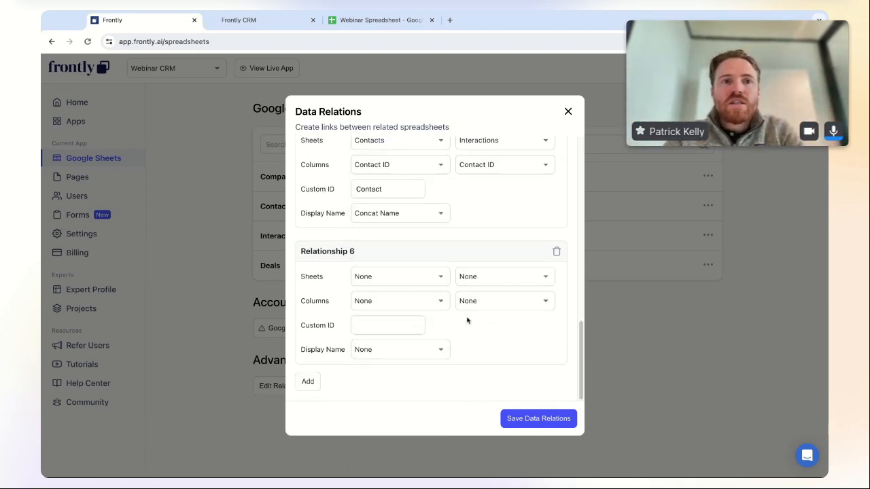
click(402, 277)
click(402, 317)
click(520, 276)
click(514, 297)
click(525, 324)
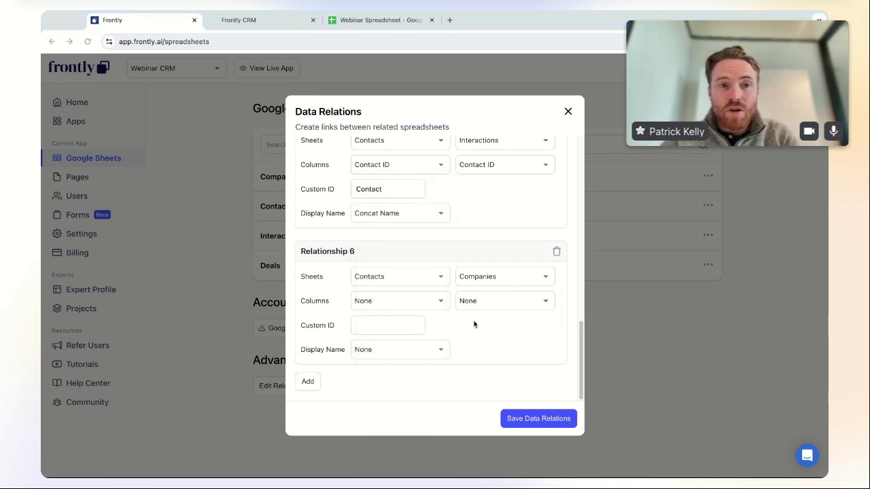
- Match relation 6 on Company ID in both sheets with custom ID 'Contact'
click(398, 303)
click(410, 299)
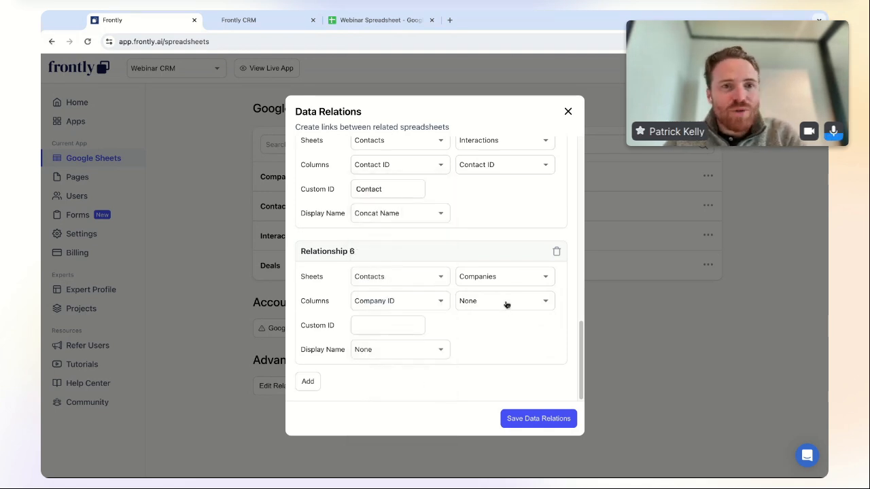
click(506, 304)
click(518, 314)
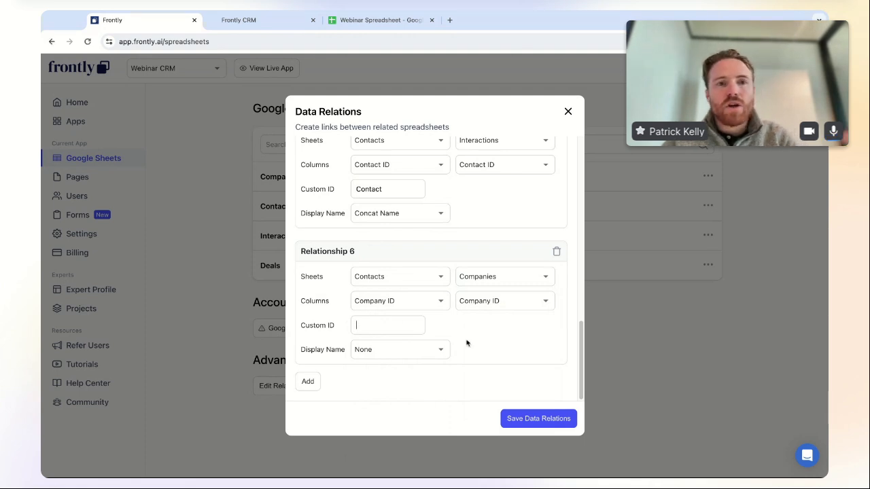
text(Contact)
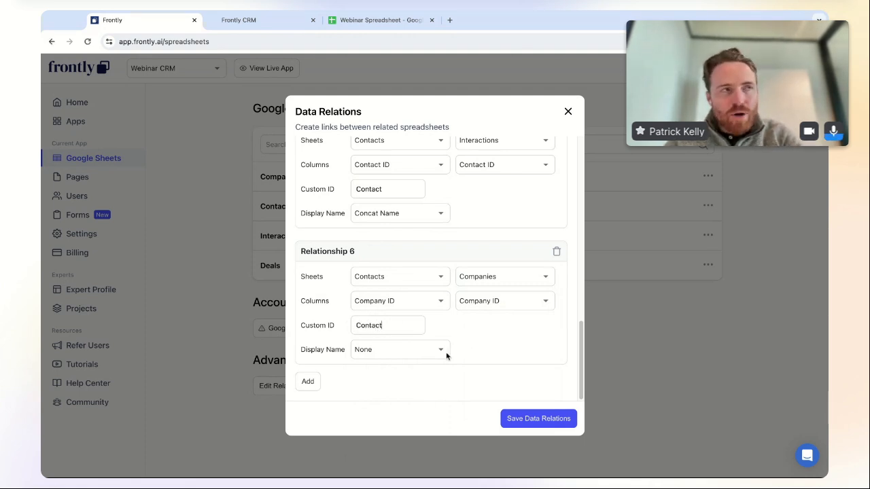
click(414, 351)
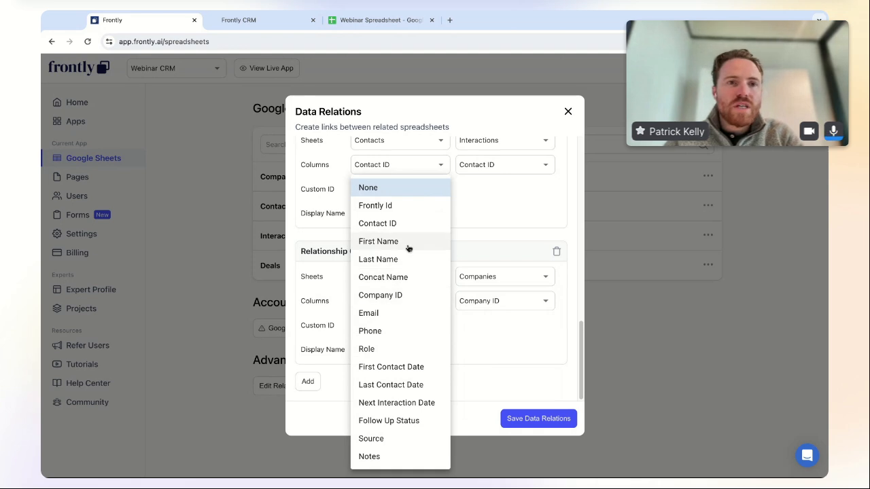
click(509, 349)
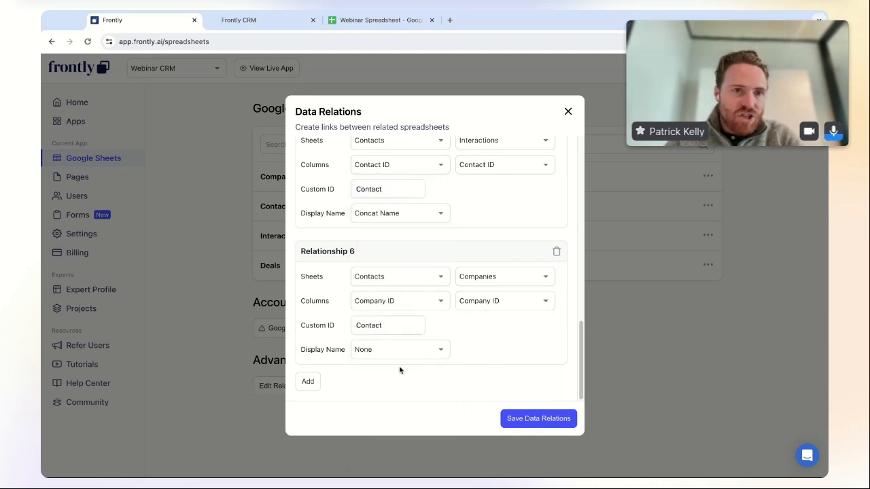
click(412, 350)
- Show relation 6 by Concat Name and add a seventh relation from Companies to Interactions
click(331, 365)
click(308, 382)
scroll(440, 333, down, 3)
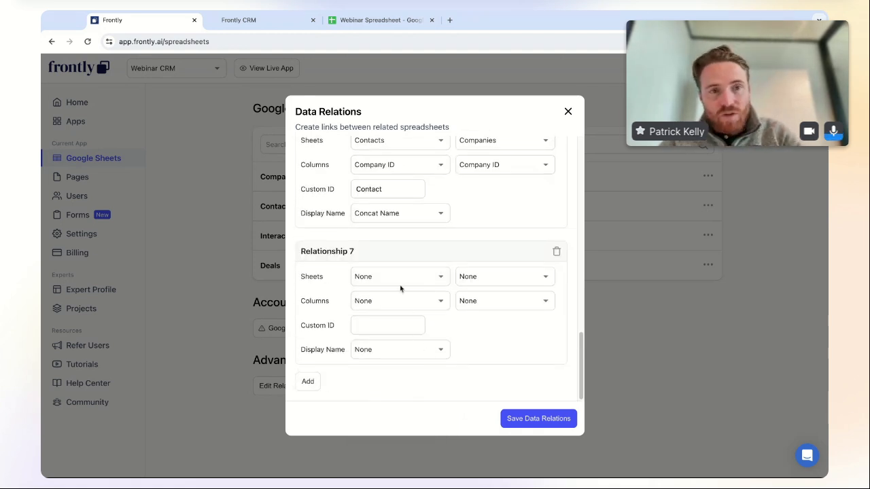
click(401, 279)
click(401, 299)
click(534, 276)
click(518, 315)
- Match relation 7 on Company ID, with custom ID 'Company' and Company Name as display name
click(410, 302)
click(404, 312)
click(495, 302)
click(490, 331)
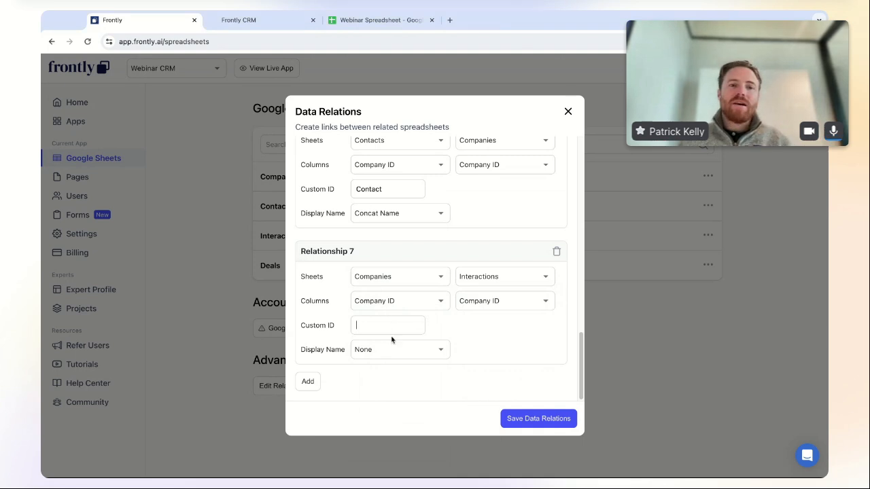
text(Company)
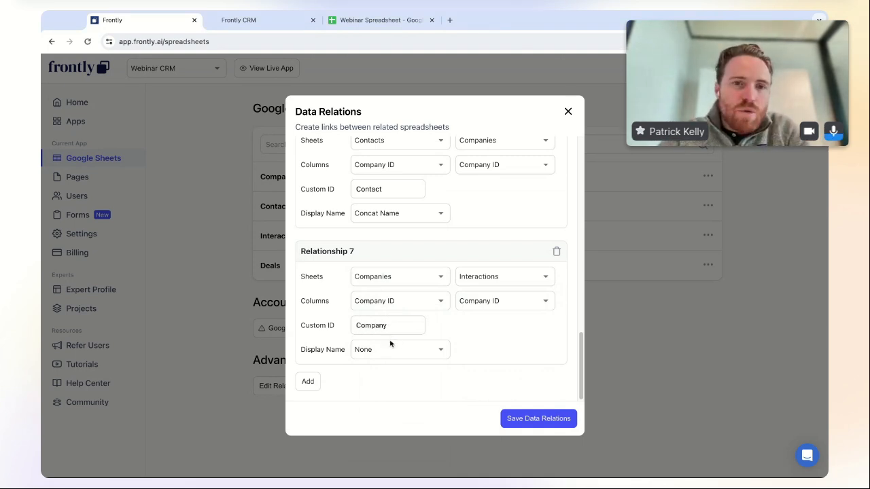
click(391, 348)
click(408, 331)
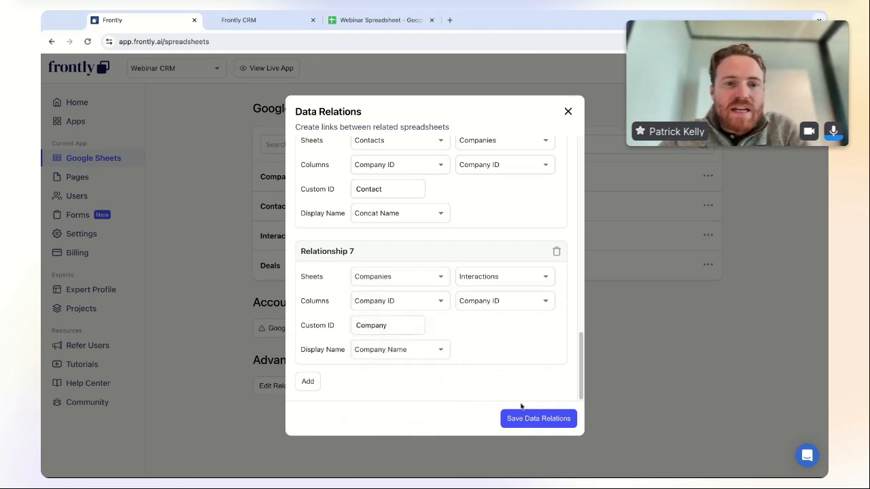
- Save all the data relations
scroll(488, 370, up, 15)
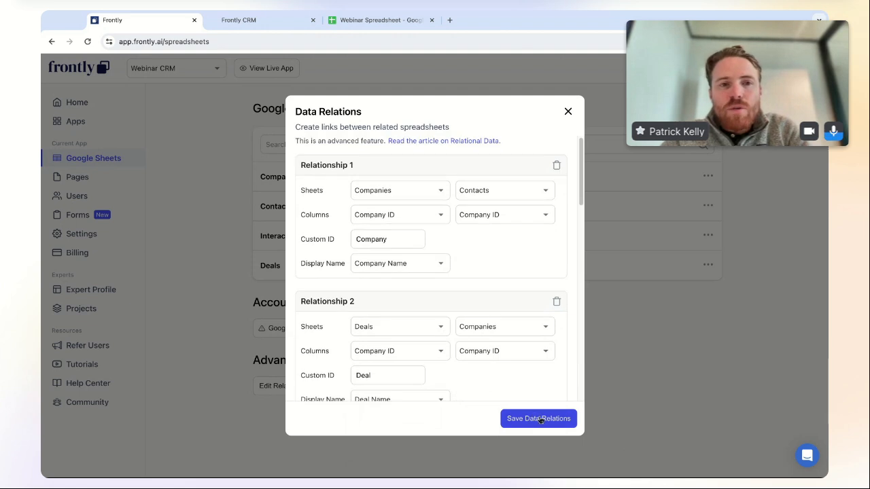
click(541, 419)
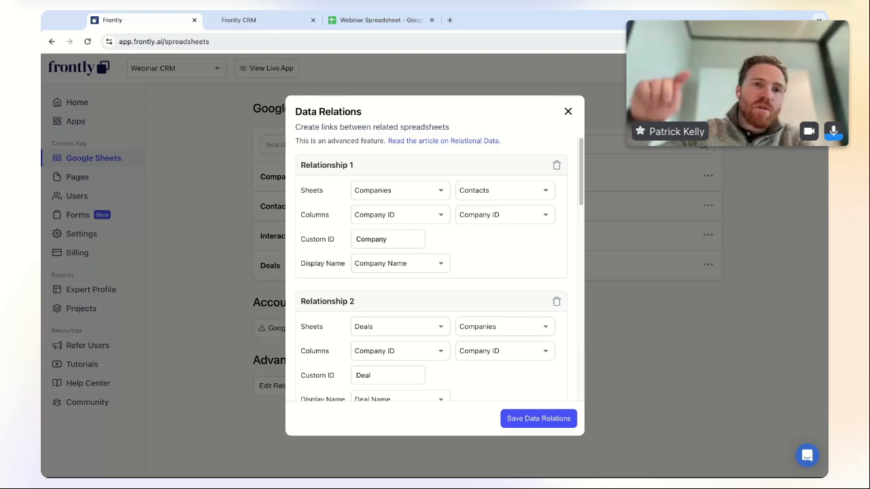
click(539, 419)
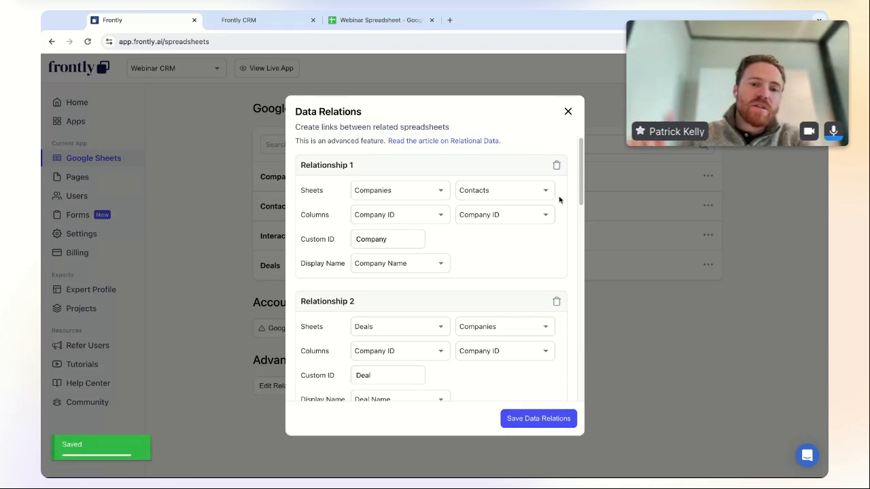
- Add a table block connected to the Contacts sheet on the Contacts page
click(568, 112)
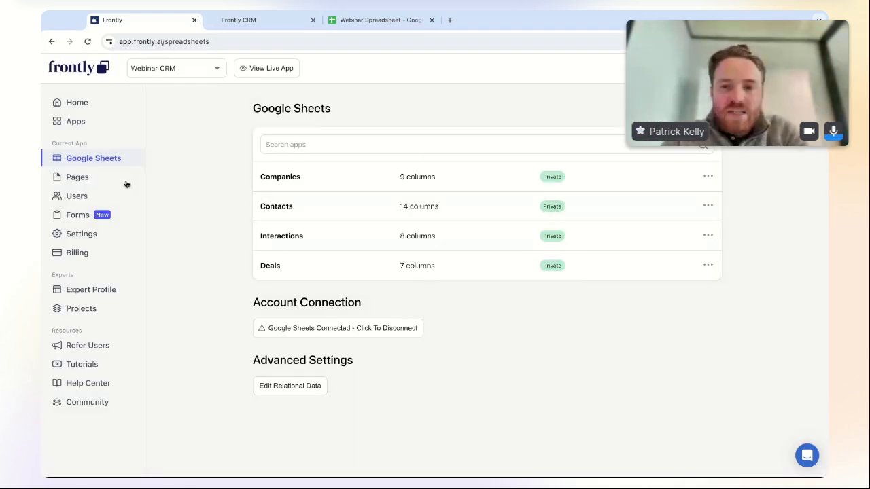
click(91, 178)
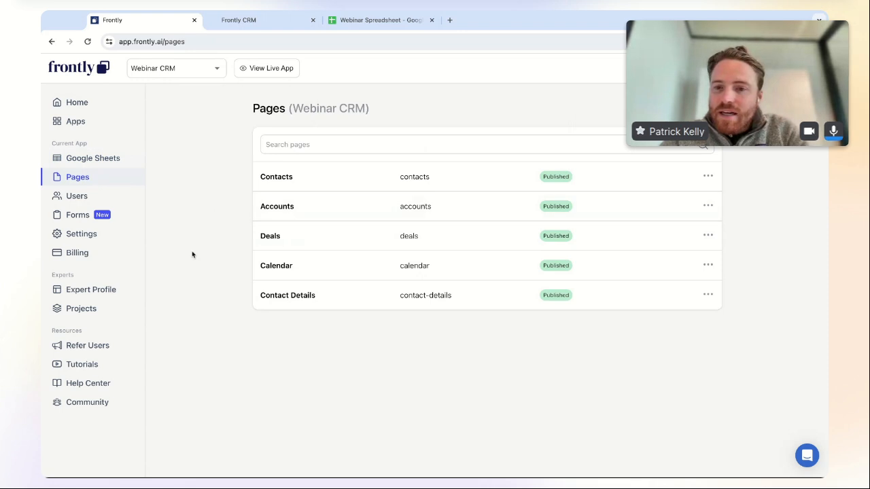
click(324, 178)
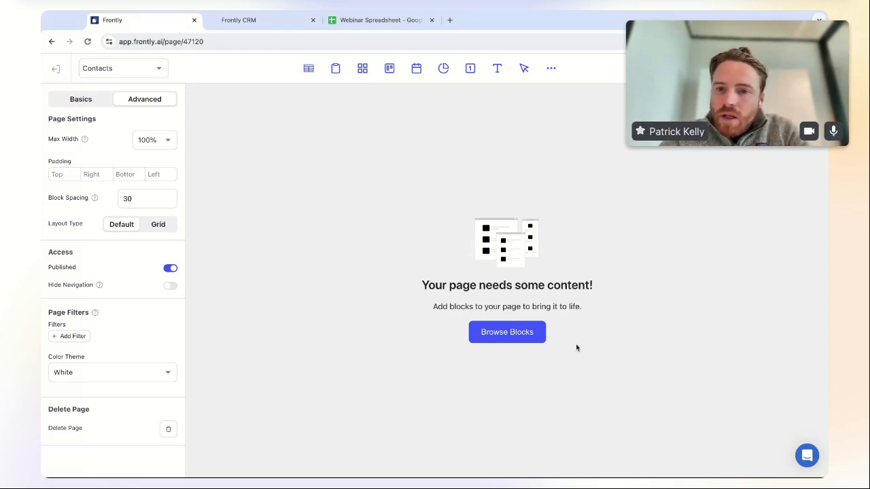
click(507, 332)
click(308, 175)
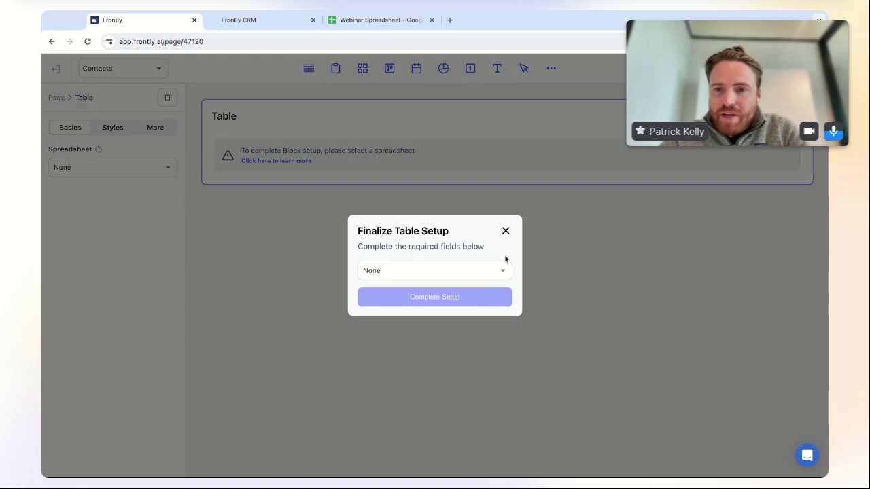
click(445, 275)
click(412, 311)
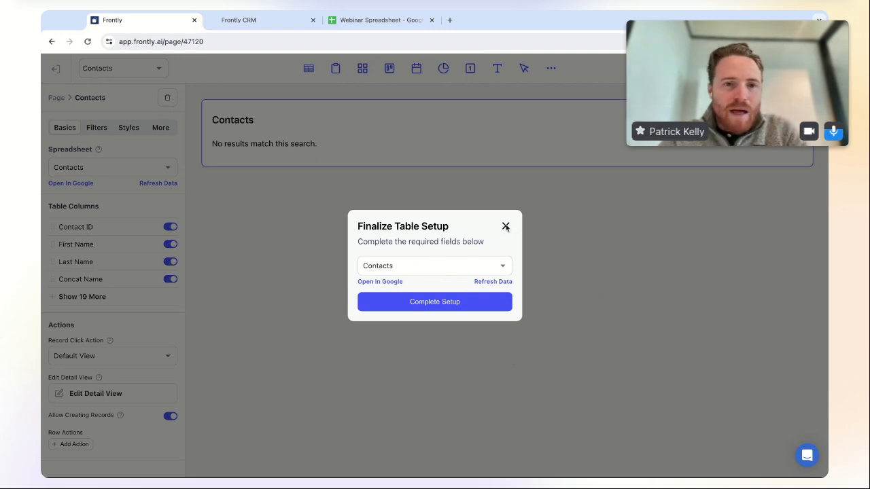
- Confirm the table's data source stays on the Contacts sheet
click(505, 227)
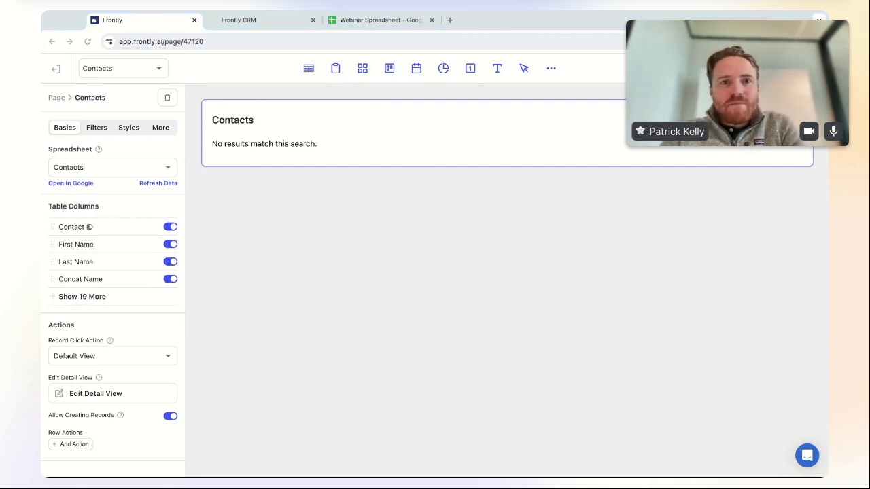
click(439, 277)
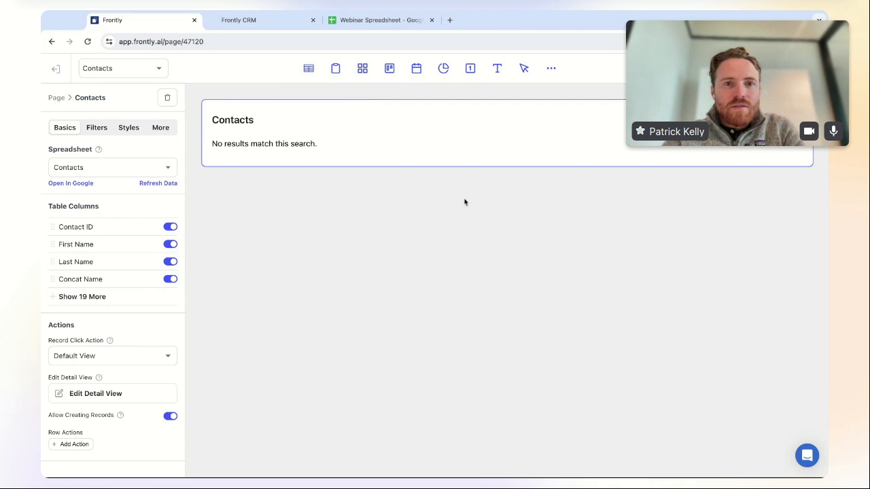
key(super+Tab)
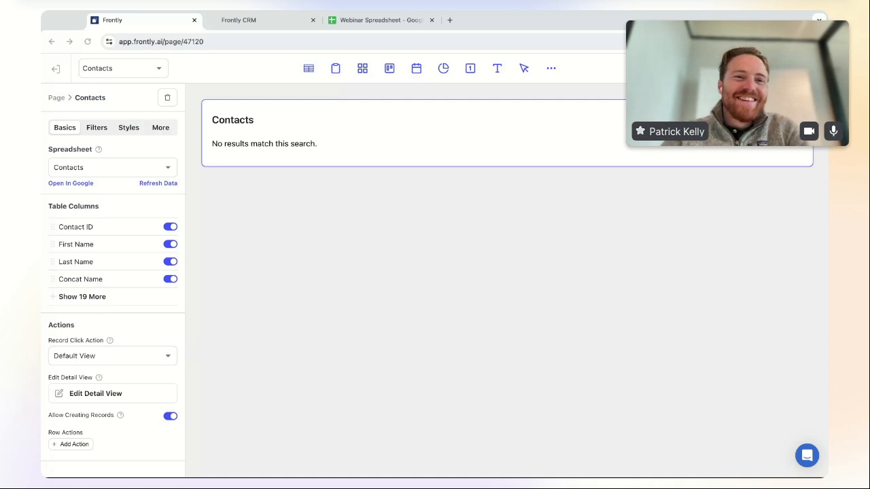
click(446, 242)
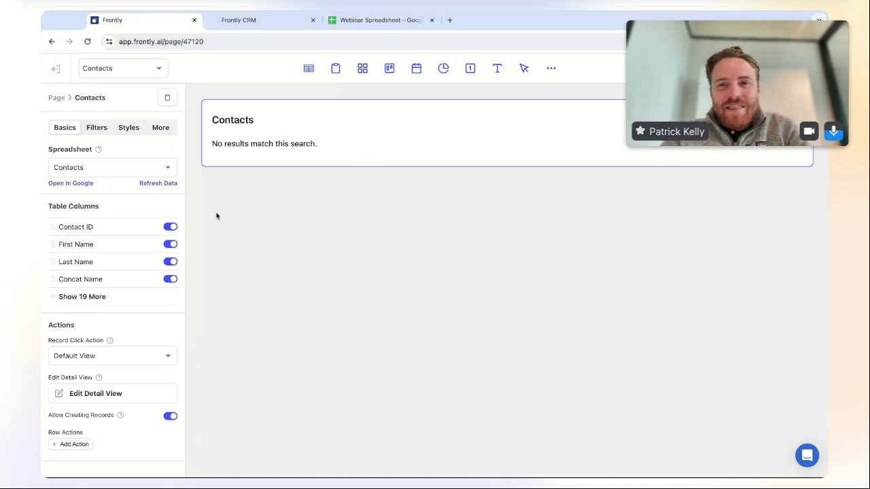
click(116, 168)
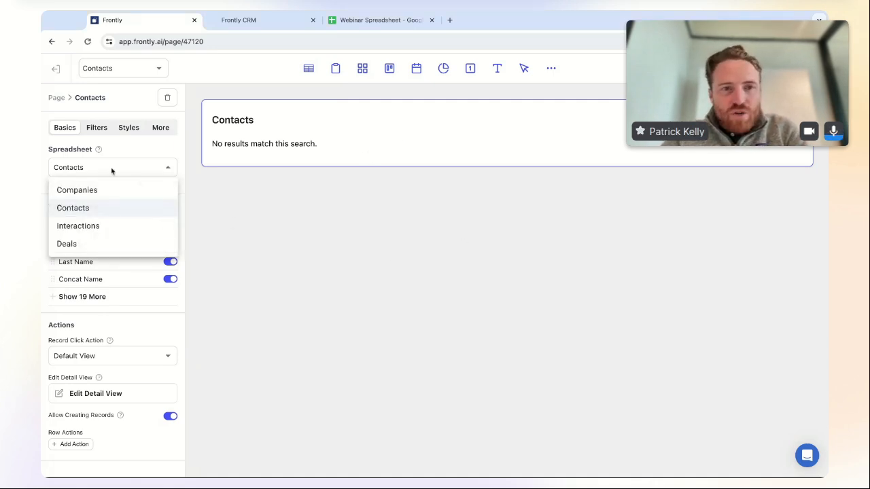
click(113, 209)
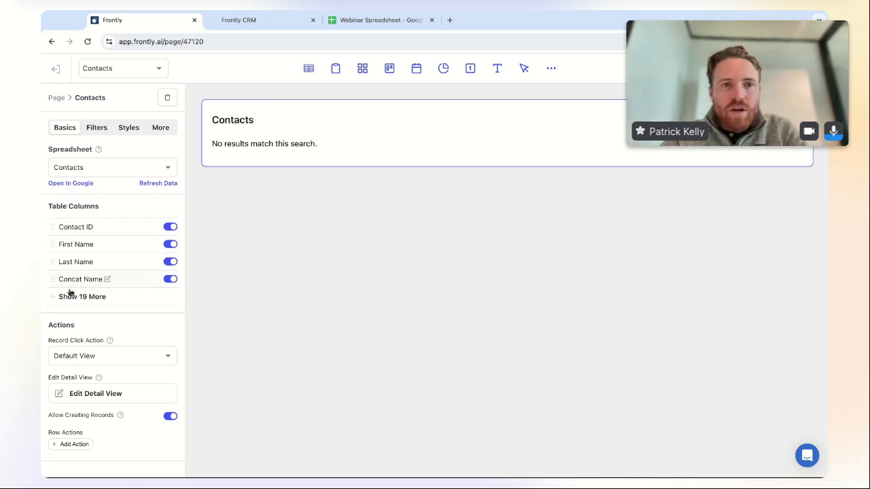
- Hide the Company Notes, Added Date, Website, Address, Country, City, State and Company ID columns
click(60, 297)
scroll(129, 351, down, 1)
scroll(128, 352, down, 3)
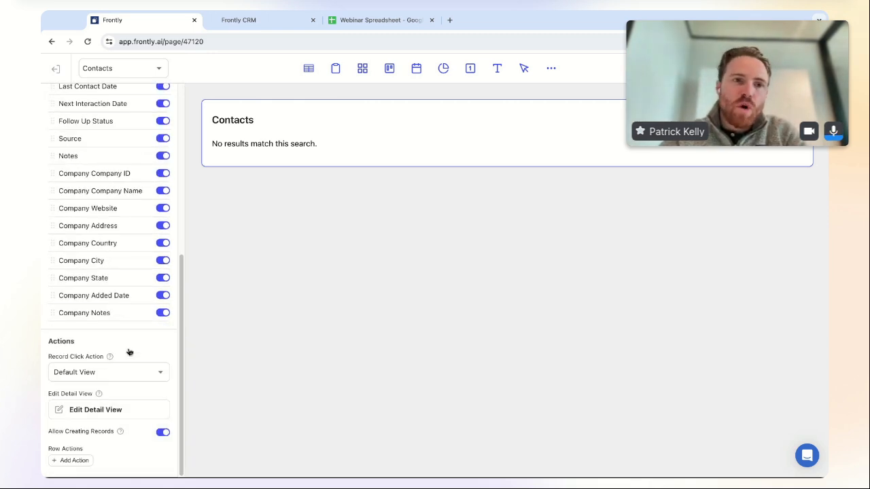
scroll(128, 350, up, 1)
click(161, 381)
click(163, 363)
click(162, 276)
click(163, 293)
click(163, 311)
click(162, 328)
click(163, 346)
click(162, 241)
scroll(119, 241, up, 3)
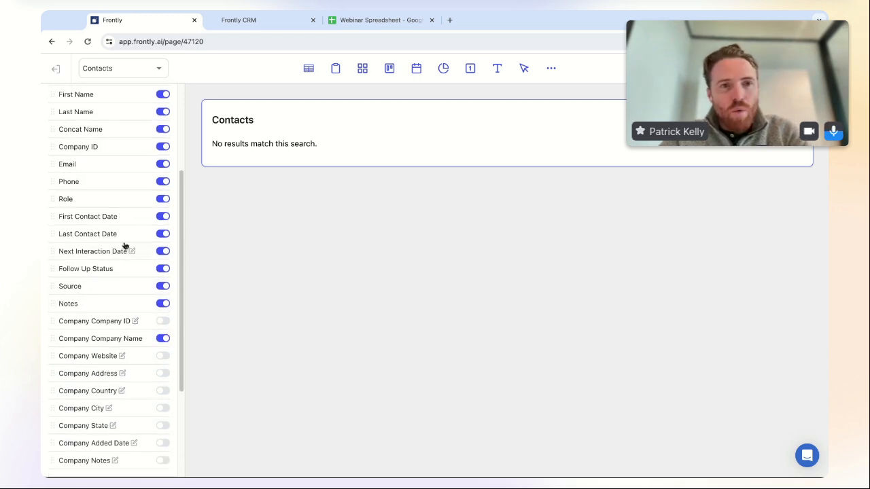
scroll(129, 156, up, 2)
- Hide the Contact ID, First Name and Last Name columns and refresh the table data
click(163, 171)
click(163, 188)
click(164, 205)
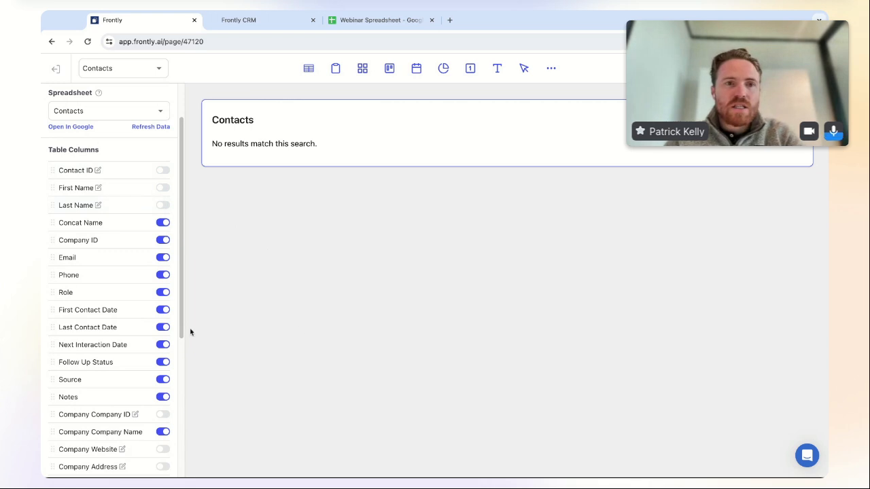
scroll(88, 260, up, 2)
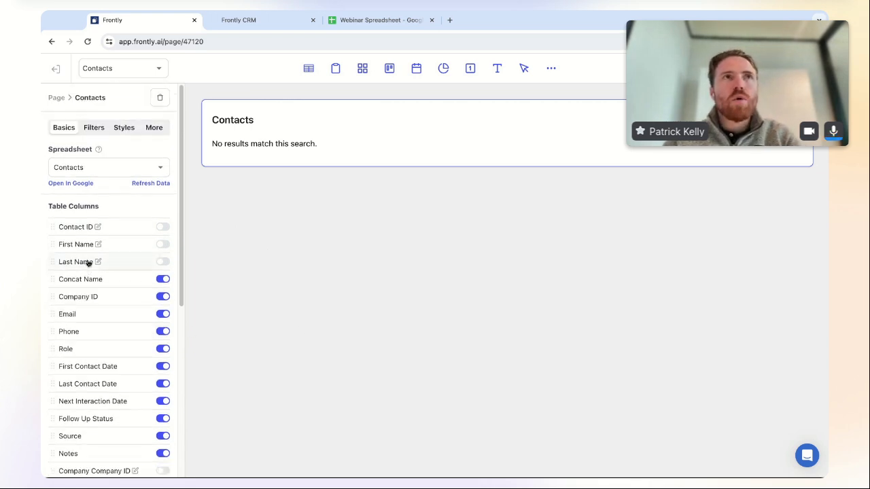
click(154, 185)
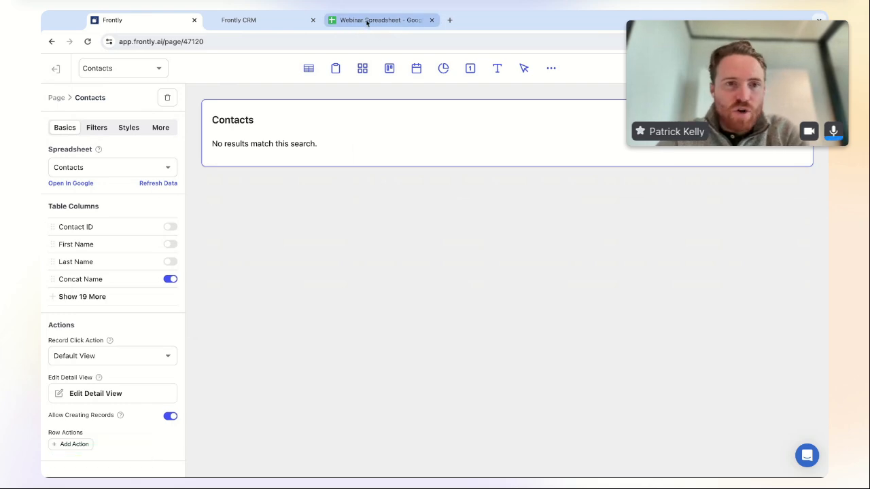
- Paste the sample contact rows into the Contacts sheet starting at cell B2
click(366, 22)
click(151, 21)
click(394, 23)
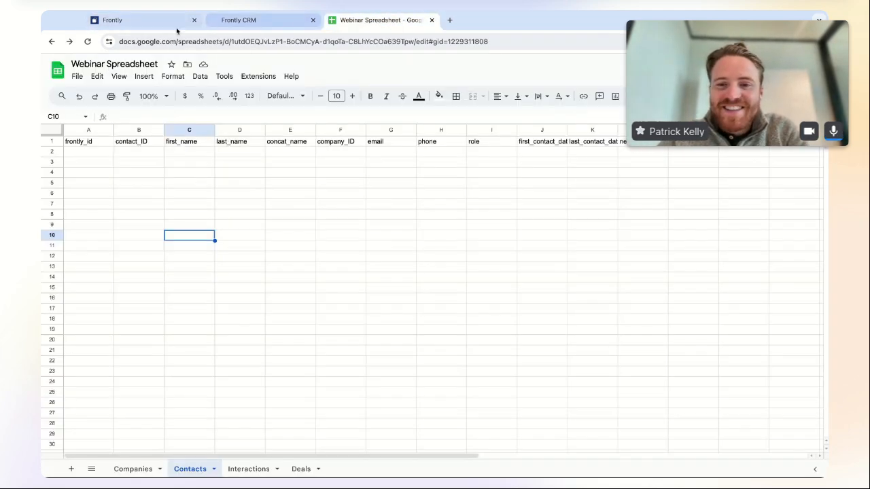
click(167, 22)
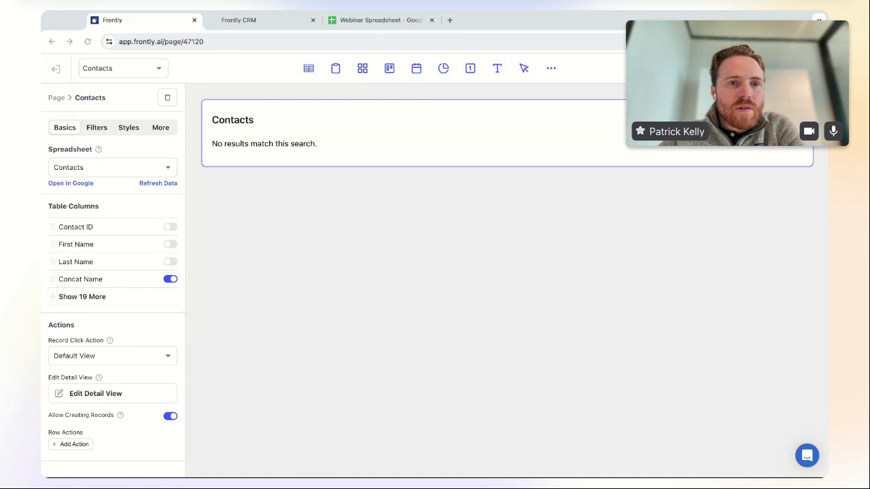
click(380, 25)
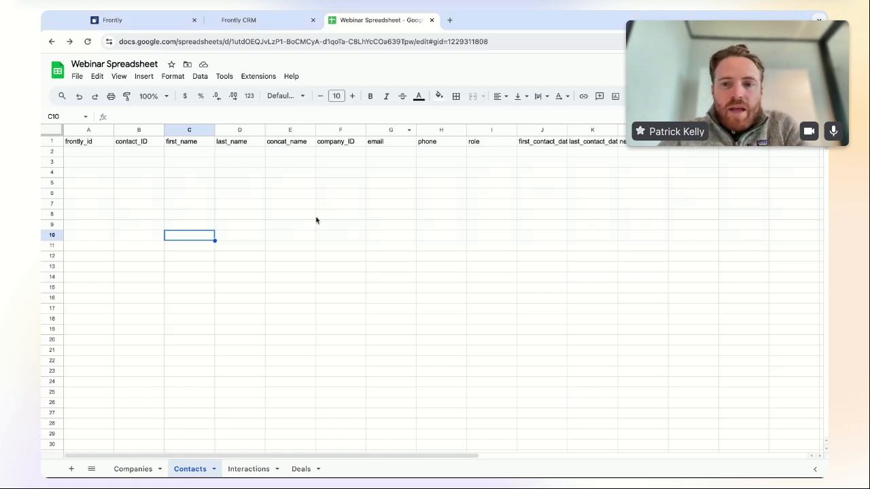
click(121, 155)
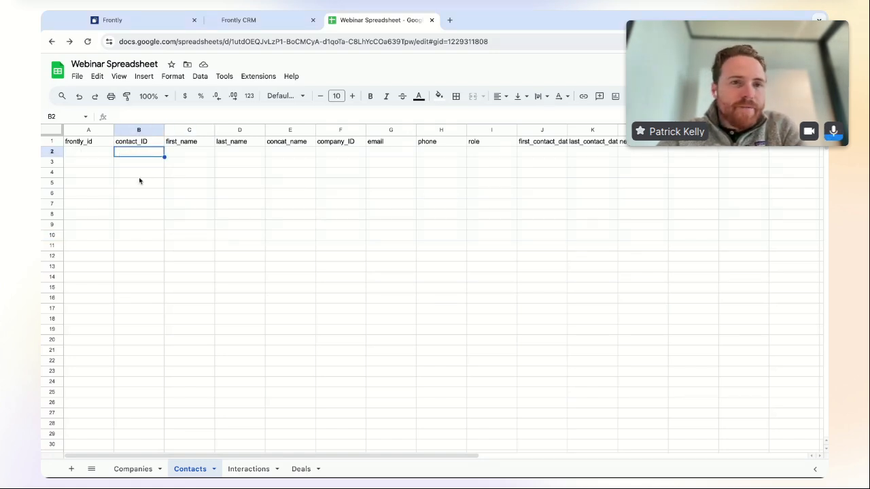
key(ctrl+v)
- Number the contacts' frontly_id values 1 to 5 in cells A2:A6
click(84, 155)
text(1)
key(Return)
text(2)
key(Return)
text(3)
key(Return)
text(4)
key(Return)
text(5)
key(Return)
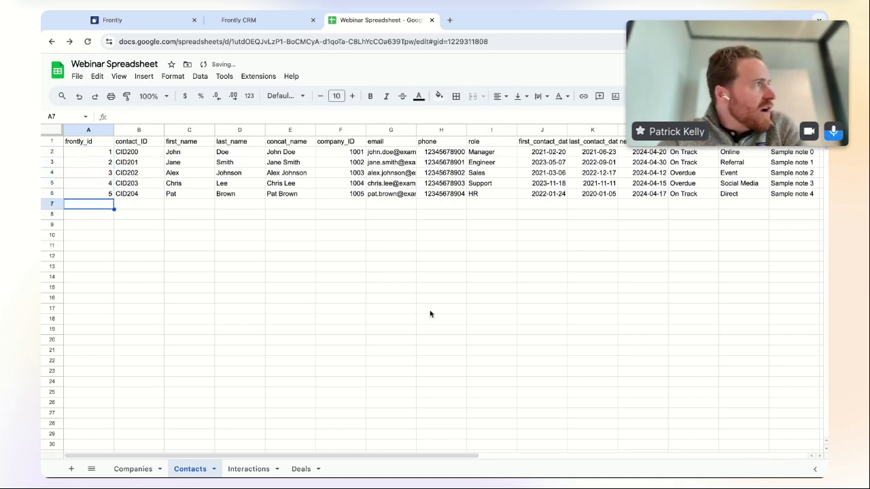
scroll(325, 459, right, 3)
scroll(325, 460, left, 3)
- Refresh the Contacts table's sheet data in the Frontly page editor
click(143, 20)
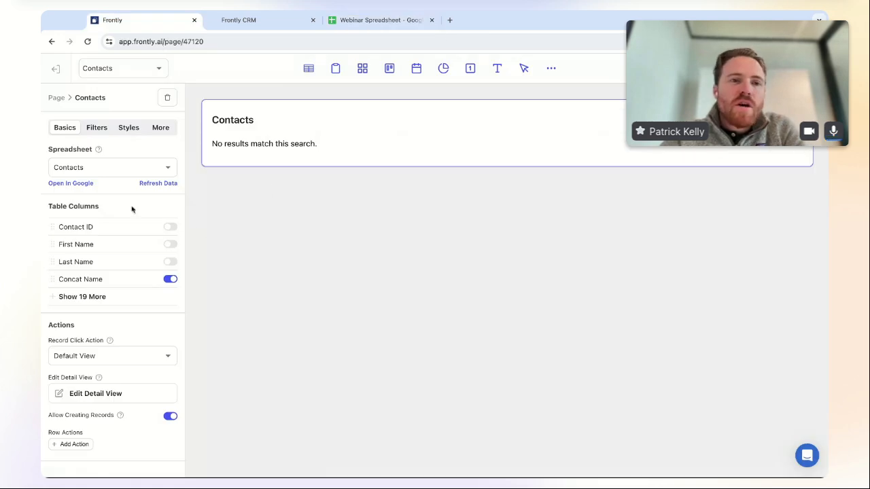
click(158, 184)
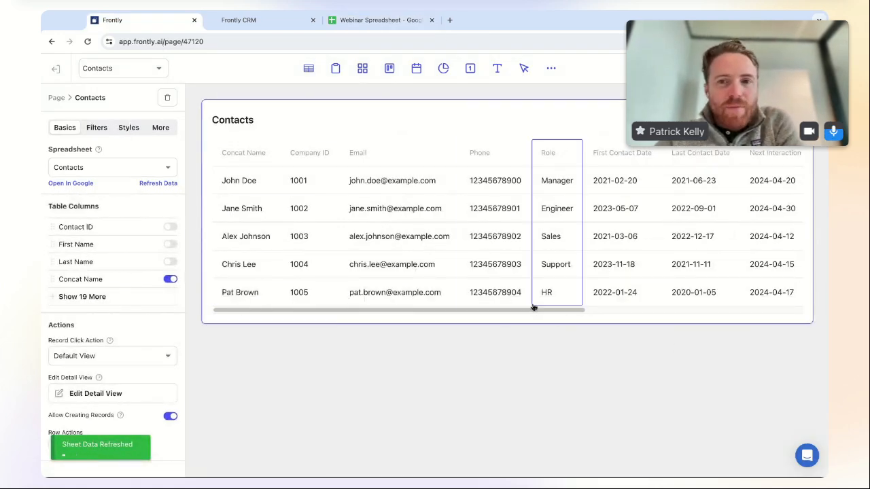
scroll(534, 312, right, 5)
scroll(533, 313, left, 5)
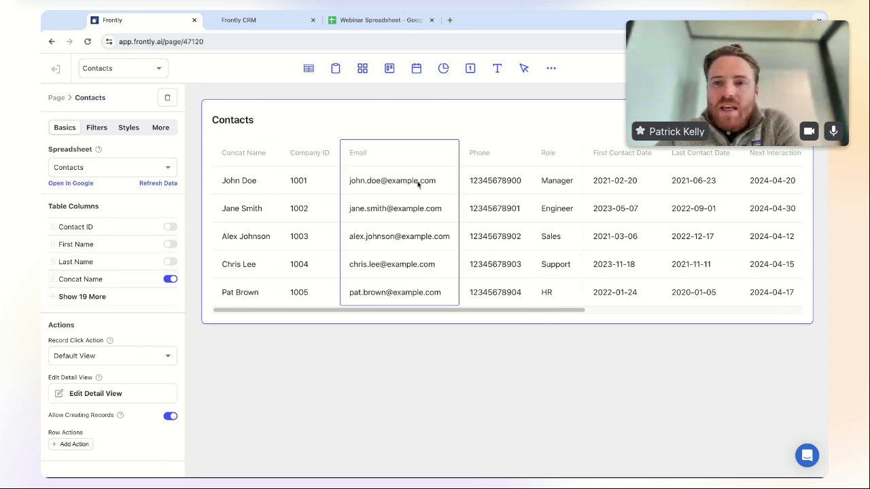
scroll(550, 315, right, 5)
scroll(550, 315, left, 5)
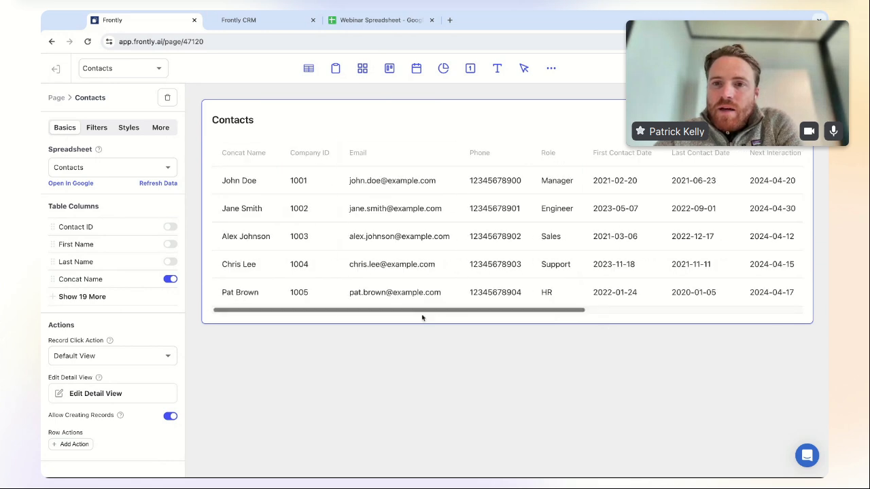
- Move the Company Company Name column right after Concat Name and hide Company ID
click(54, 297)
scroll(86, 303, down, 5)
scroll(87, 304, up, 2)
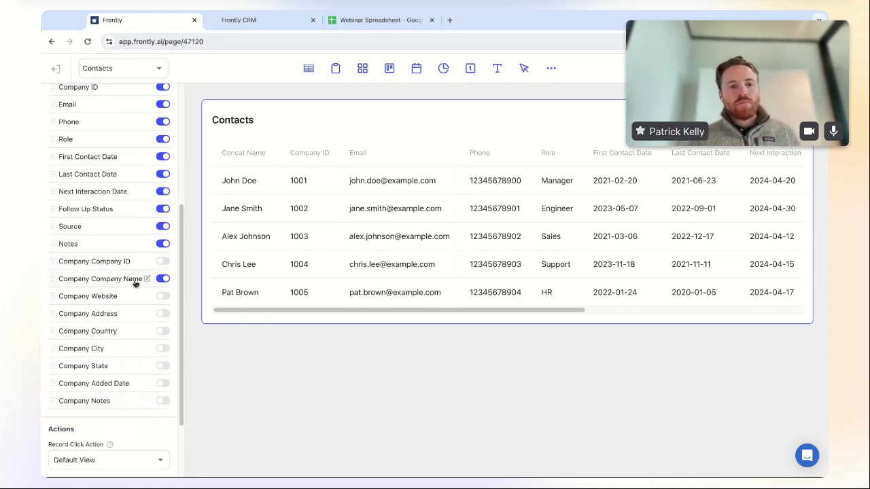
drag(53, 281, 53, 239)
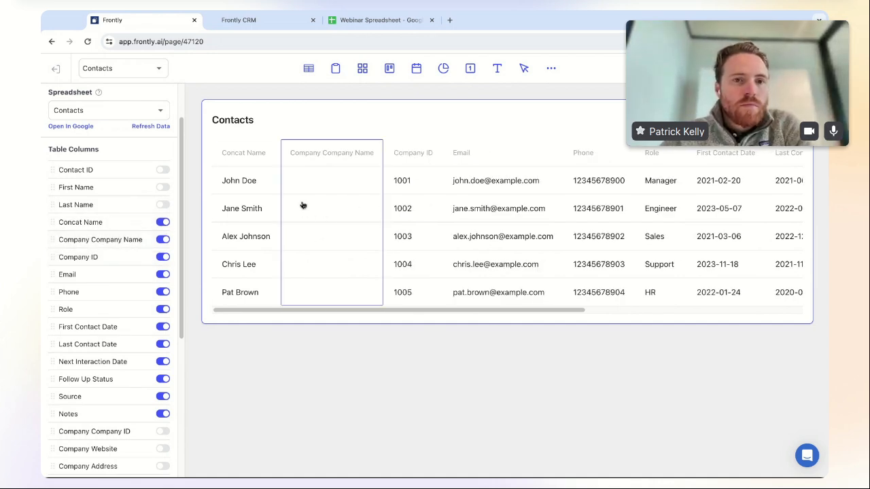
click(163, 258)
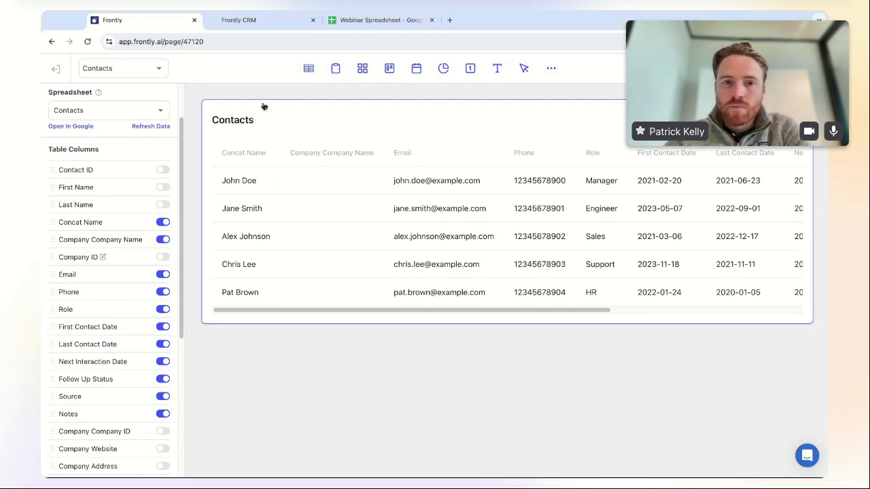
- Paste the five sample company rows into the Companies sheet at cell A2
click(367, 21)
click(134, 469)
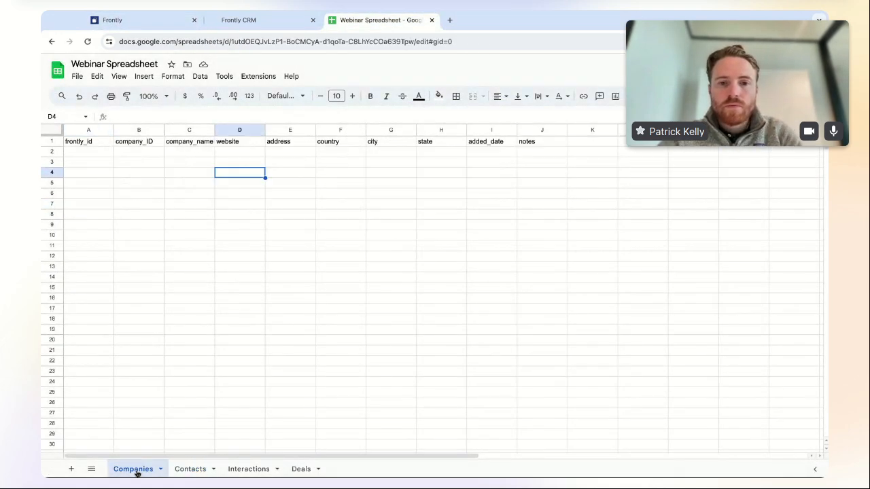
click(92, 156)
key(ctrl+v)
click(291, 276)
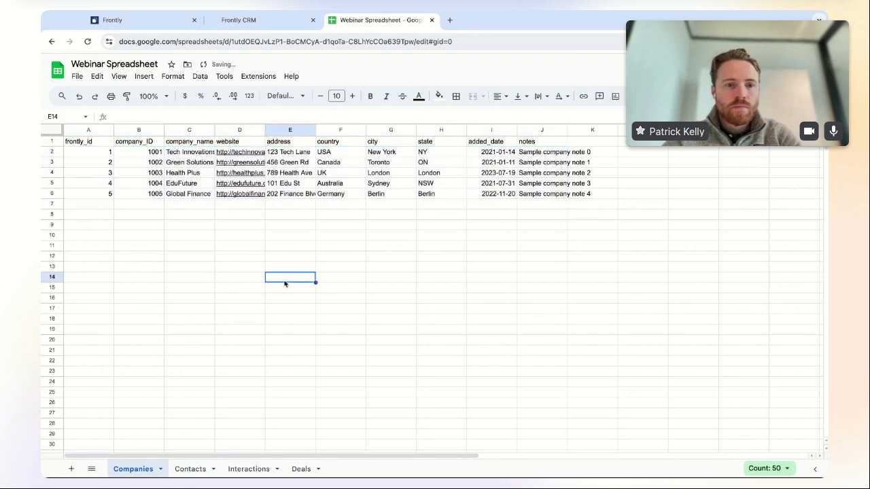
- Reload the Contacts data, then save and leave the Contacts page editor
click(143, 20)
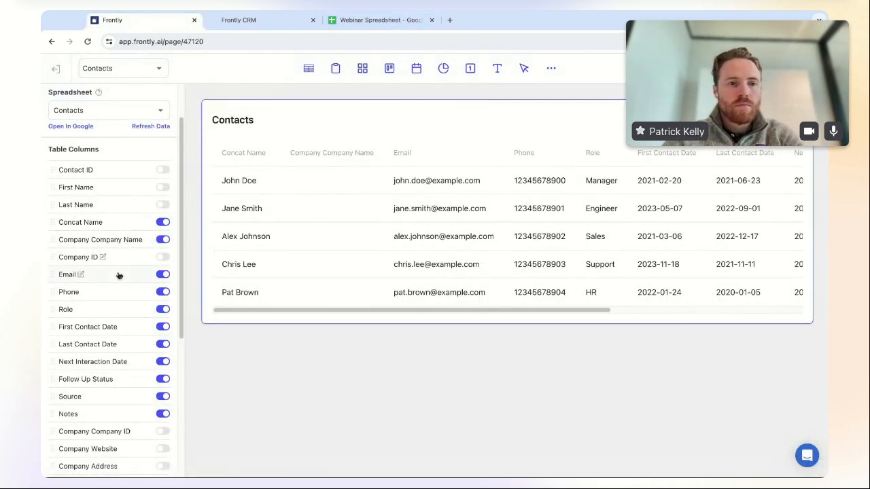
click(155, 184)
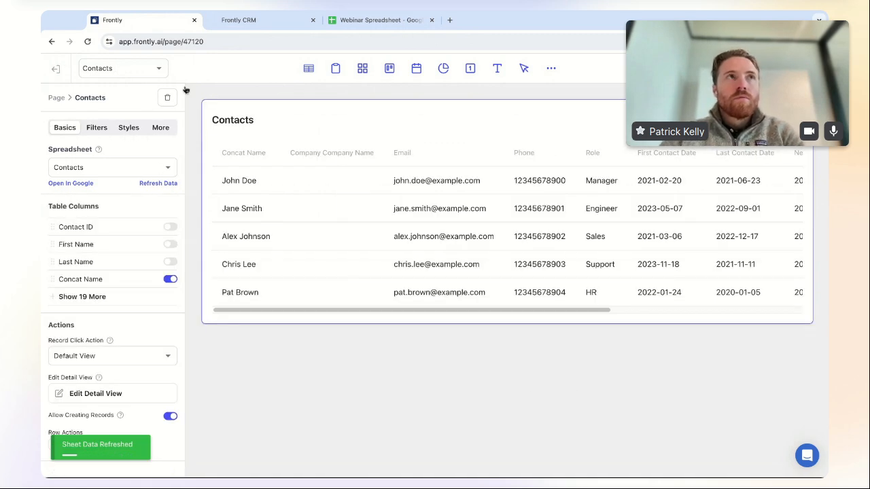
click(115, 67)
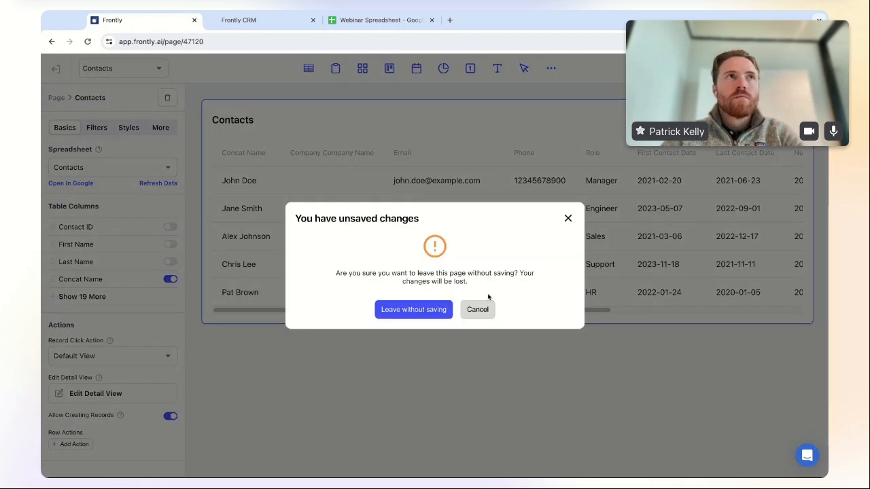
click(477, 310)
click(55, 69)
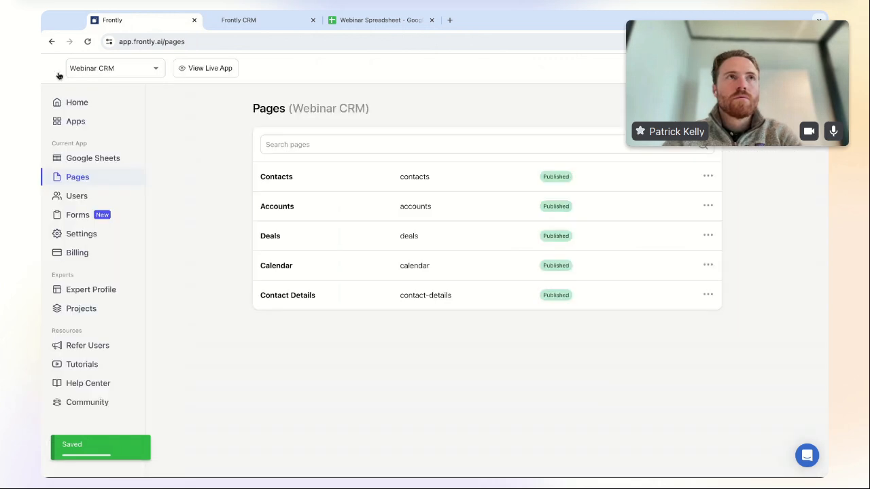
- Refresh the Companies sheet's data and headers, then reopen the Contacts page
click(711, 177)
click(93, 158)
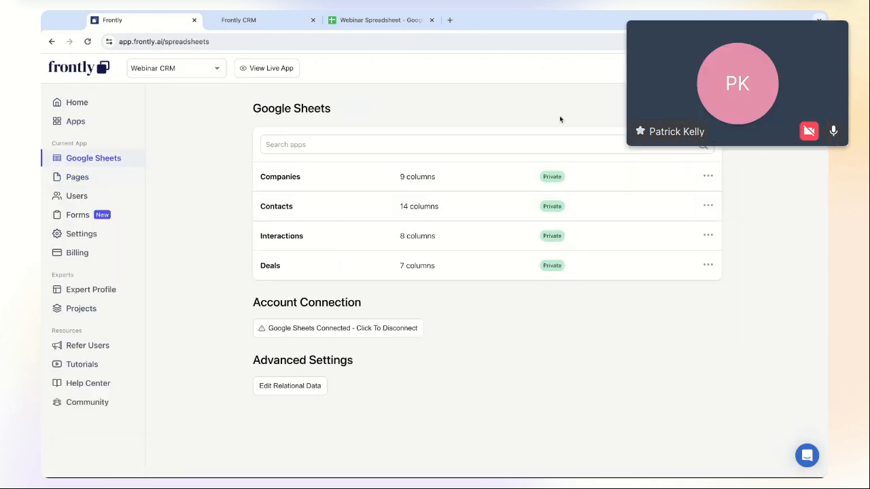
click(708, 177)
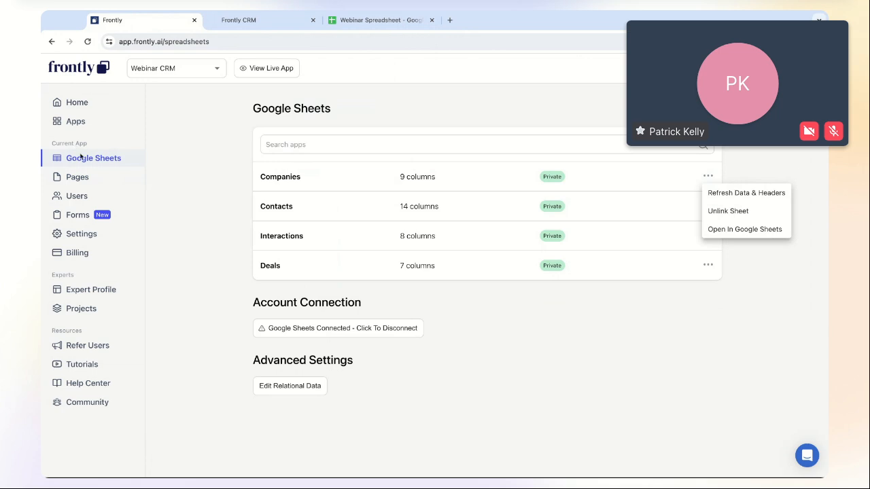
click(752, 195)
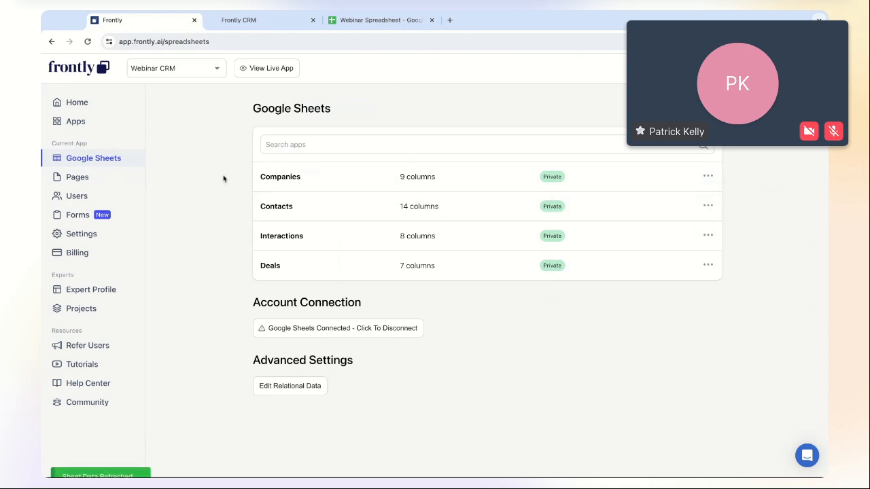
click(86, 181)
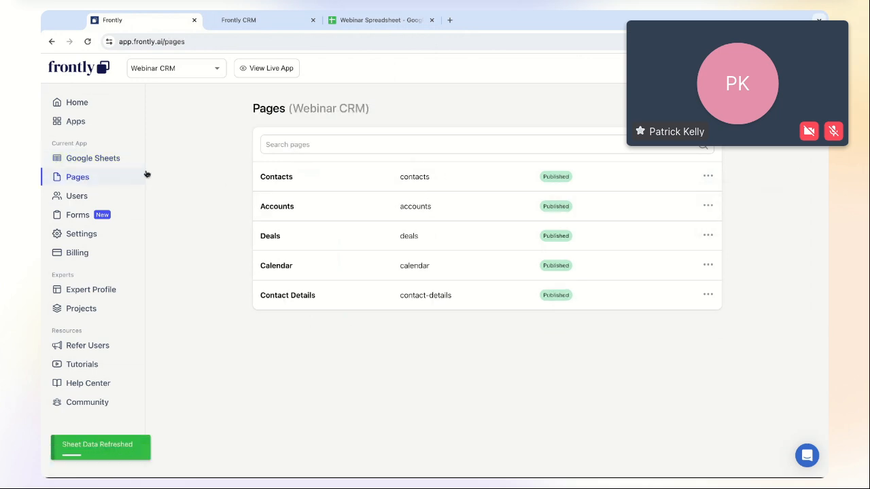
click(314, 177)
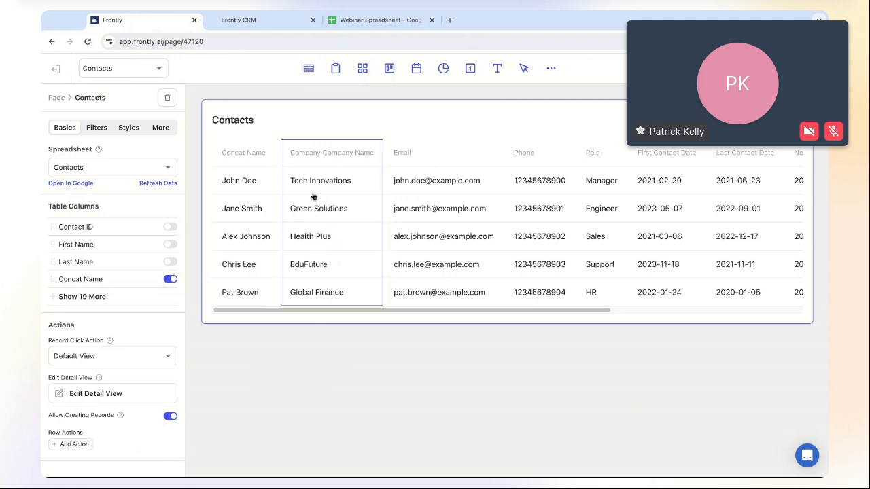
- Switch off the Last Contact Date and Next Interaction Date column toggles in the Contacts table
scroll(425, 315, right, 5)
scroll(426, 316, left, 5)
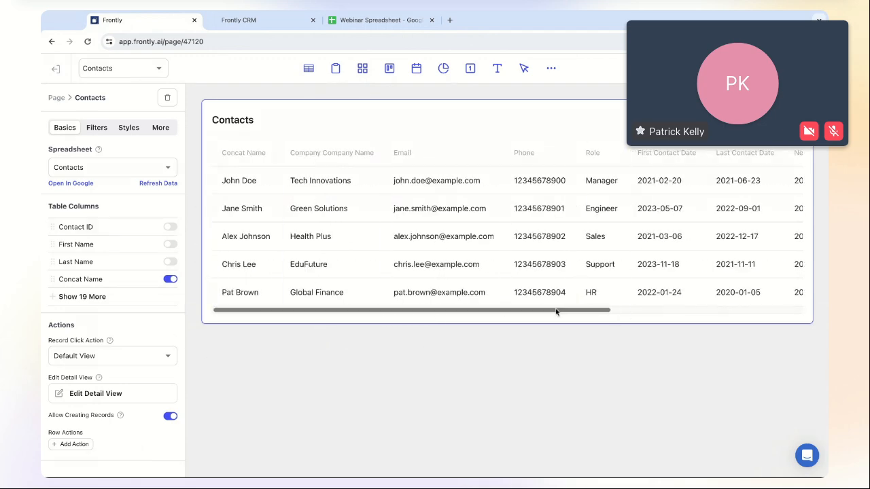
scroll(558, 315, right, 5)
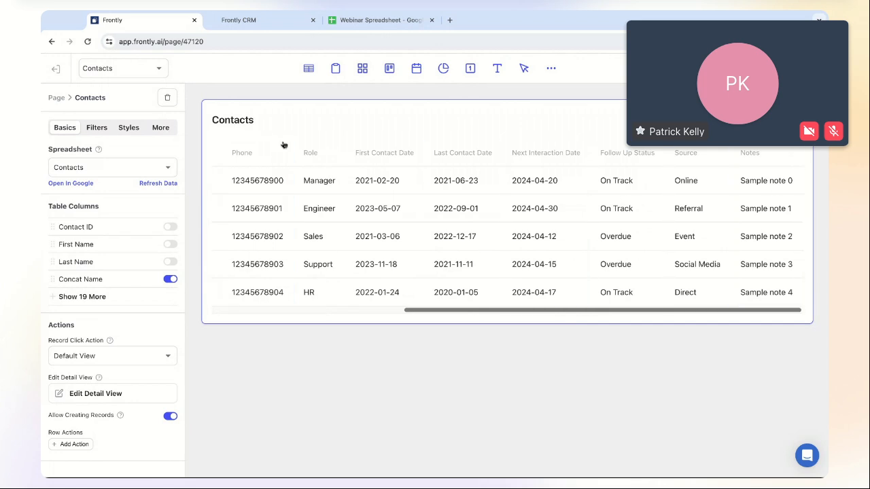
click(57, 298)
scroll(110, 342, down, 5)
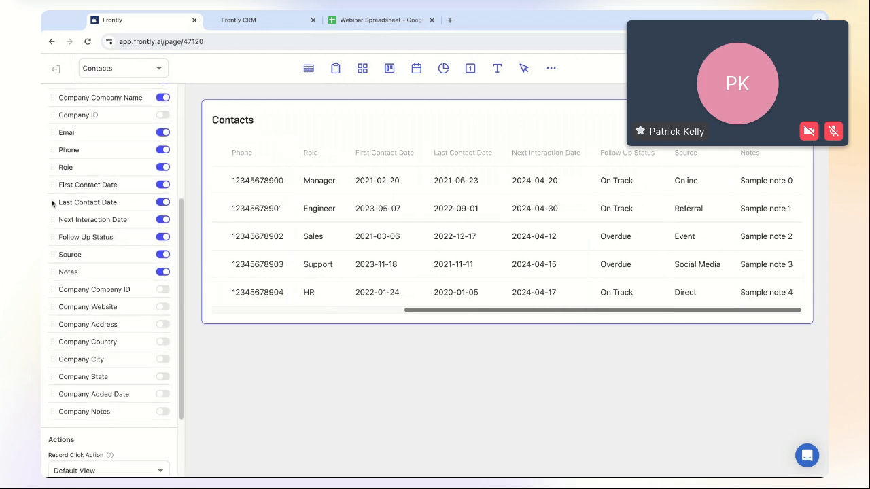
click(163, 201)
click(162, 220)
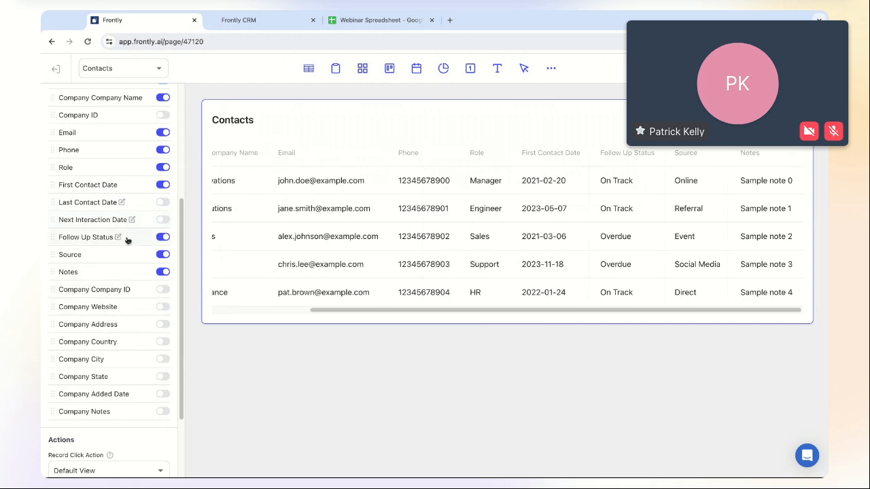
- Set the Follow Up Status column type to Badge
click(75, 237)
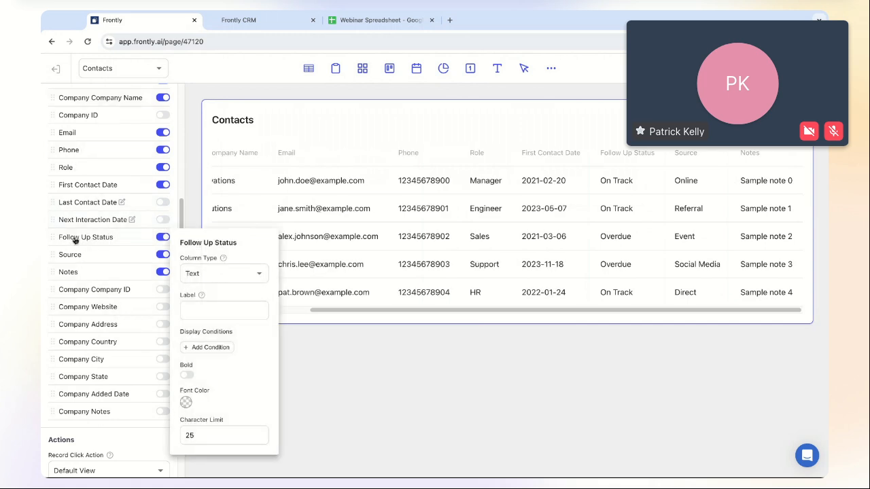
click(252, 276)
click(232, 315)
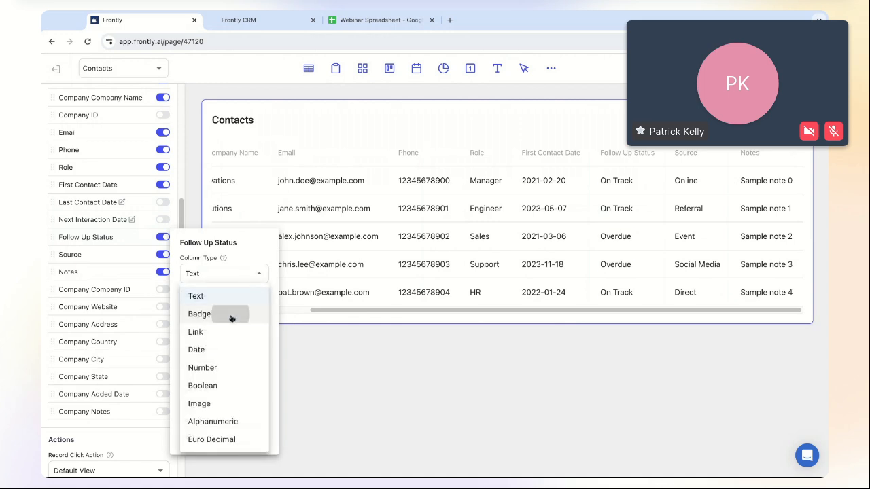
click(620, 220)
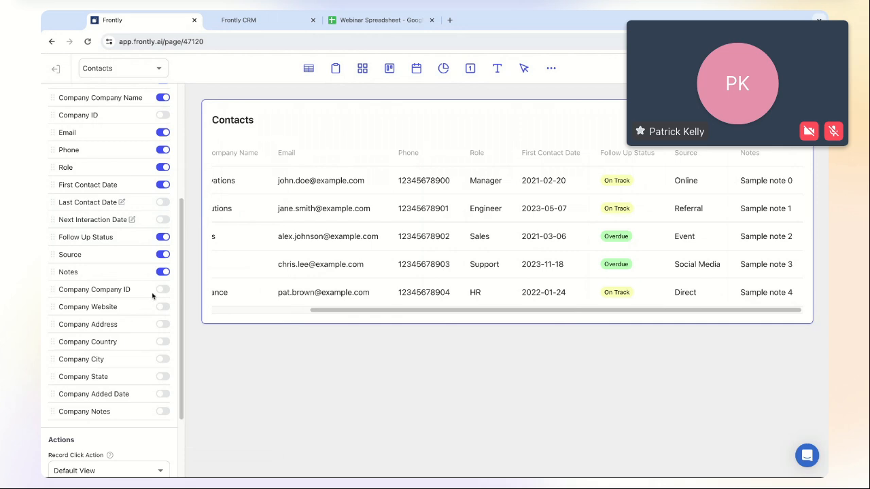
- Colour Follow Up Status badges green for On Track and red for Overdue
click(125, 240)
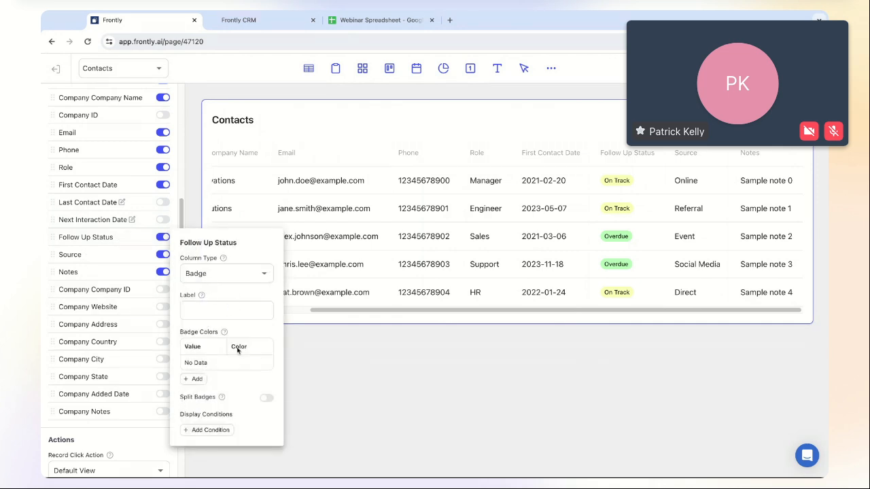
click(195, 379)
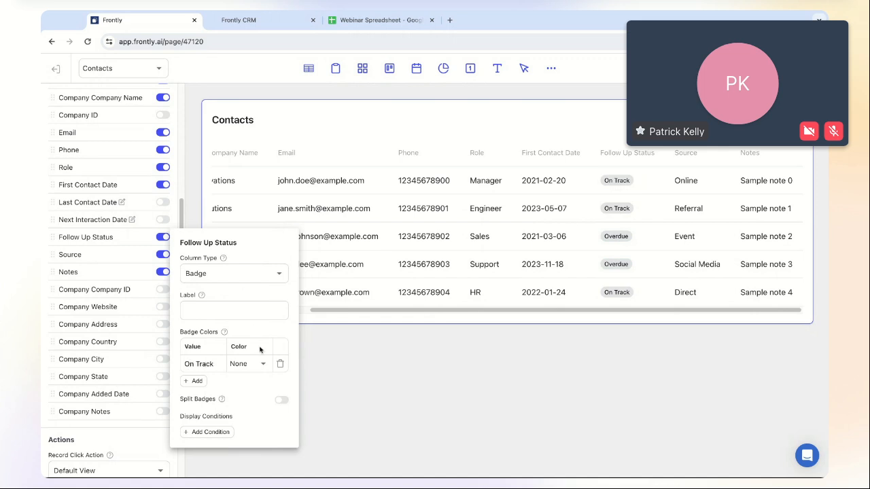
click(256, 365)
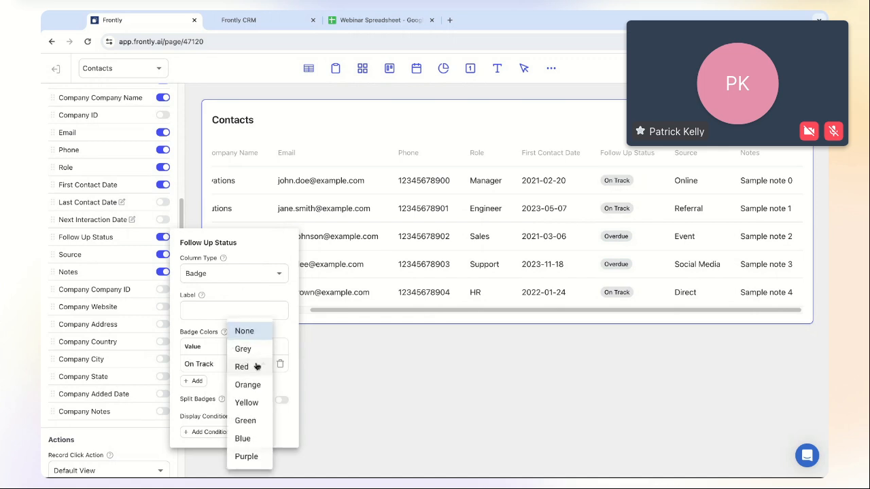
click(258, 422)
click(193, 380)
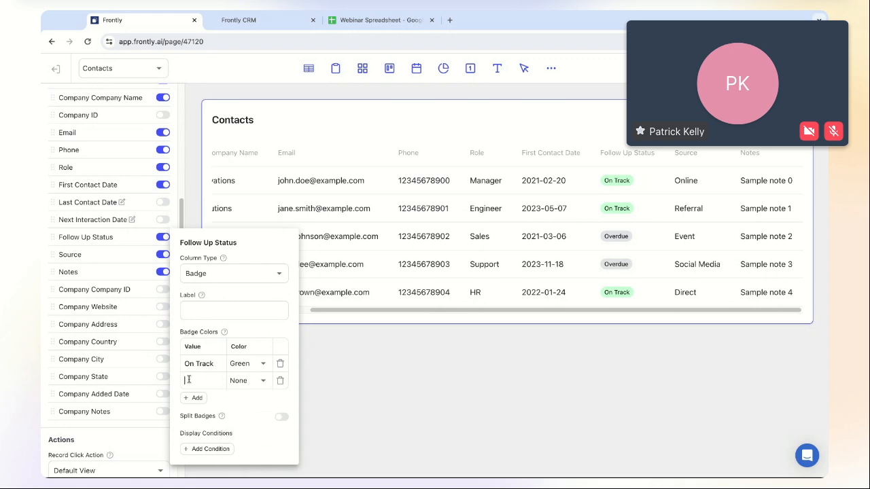
click(253, 383)
click(244, 367)
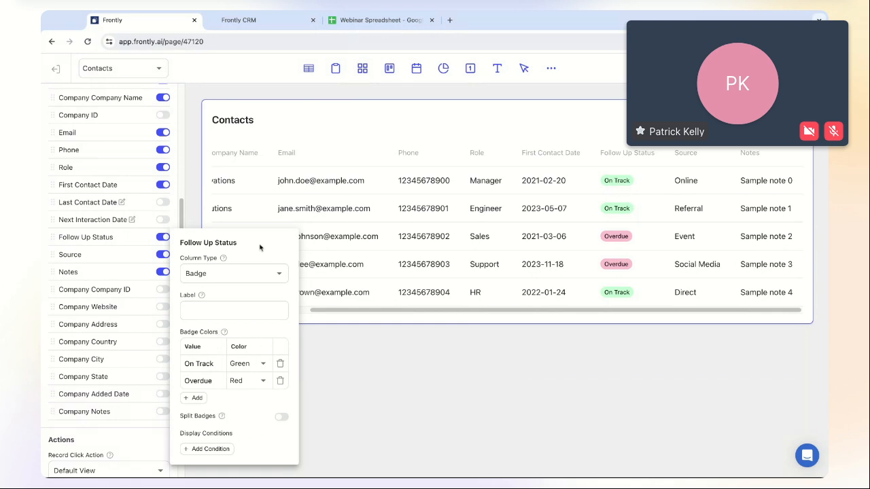
click(456, 401)
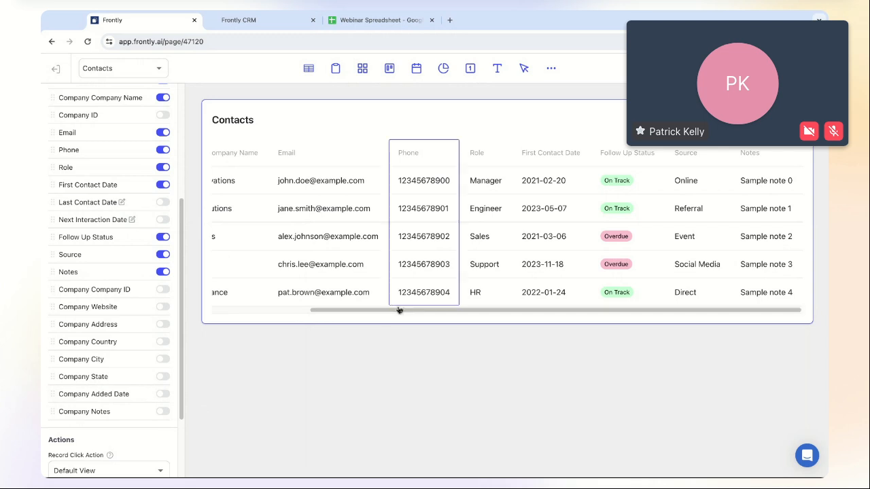
scroll(407, 316, left, 3)
scroll(408, 316, right, 2)
scroll(408, 316, left, 2)
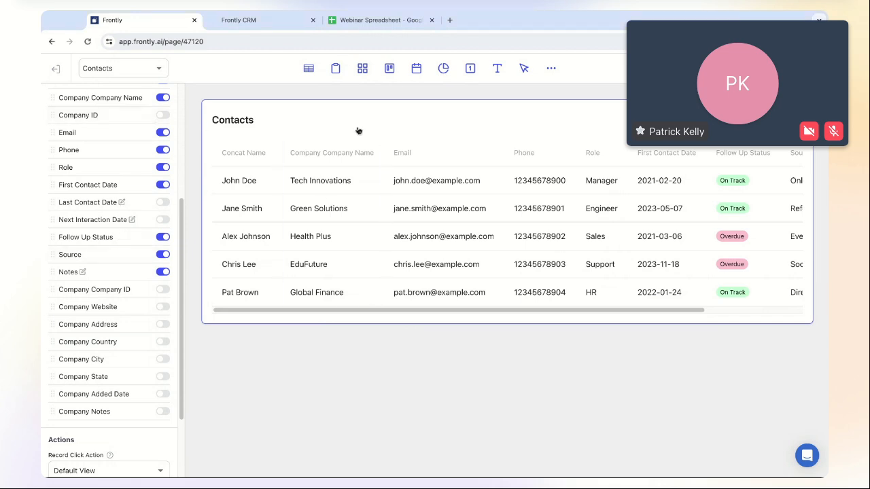
- Switch the page editor to the Accounts page
click(129, 68)
click(109, 109)
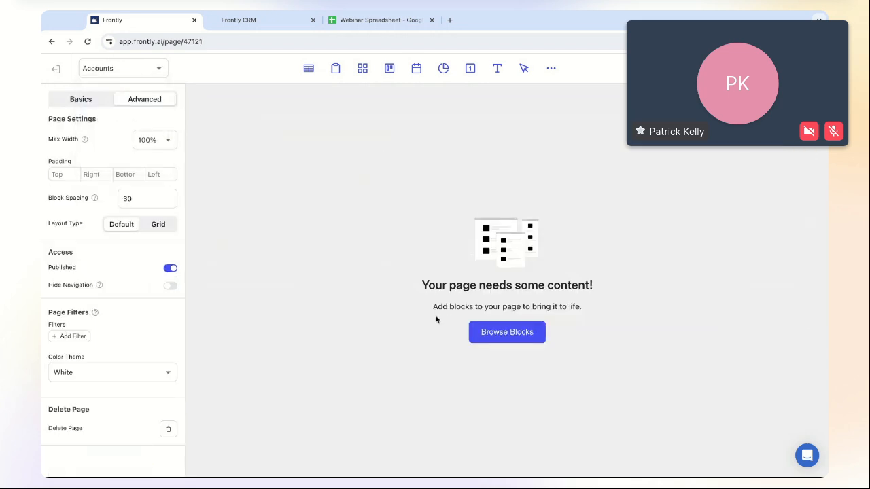
click(126, 70)
click(123, 72)
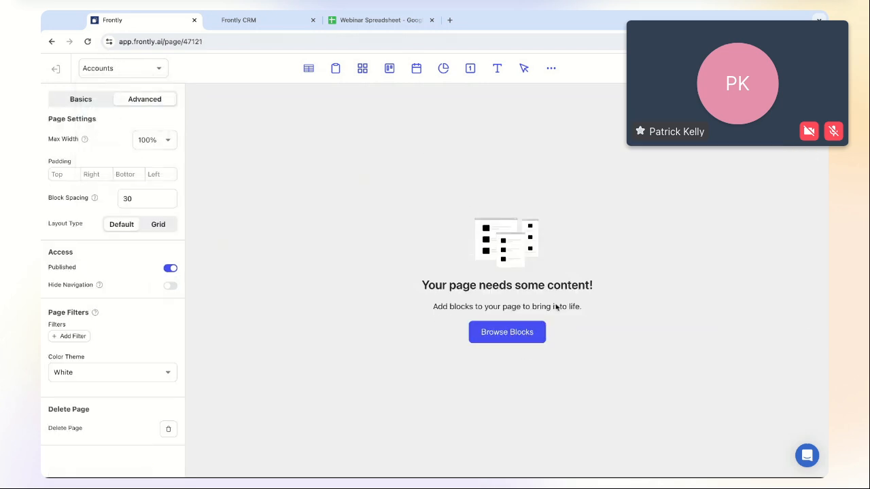
- Add a table block fed by the Companies sheet and retitle it 'Accounts'
click(532, 332)
click(330, 225)
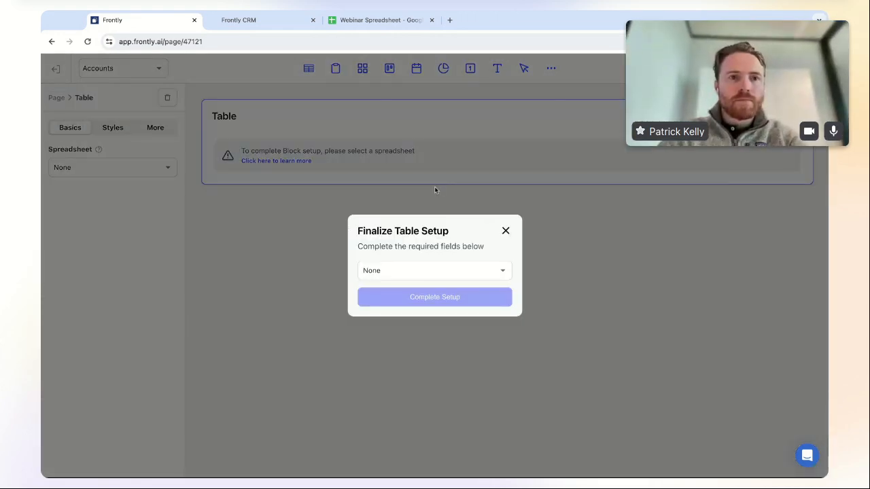
click(408, 265)
click(408, 293)
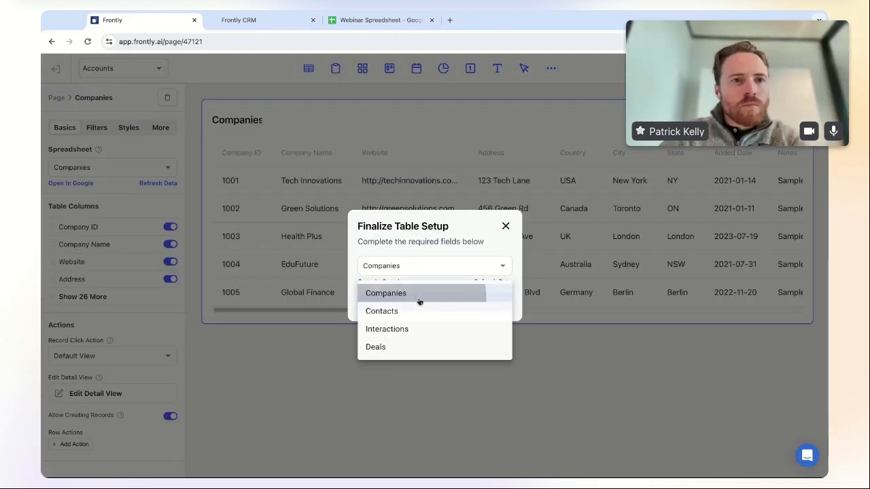
click(466, 306)
double_click(251, 121)
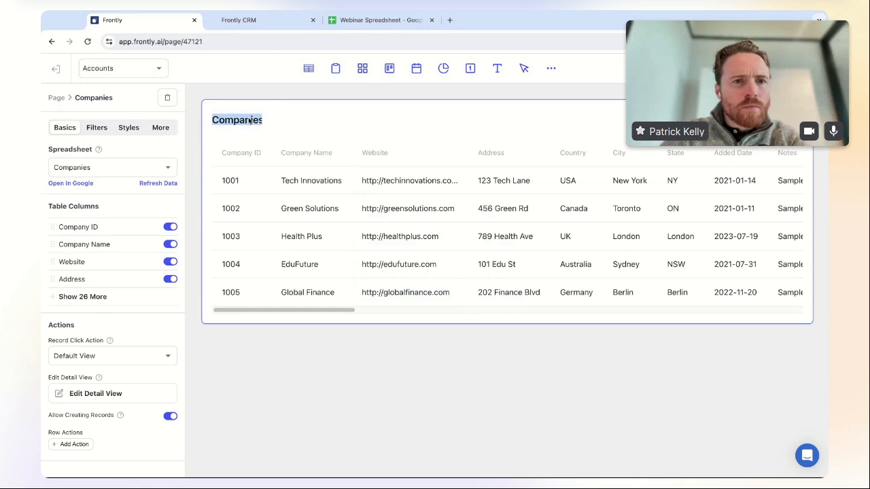
text(Accounts)
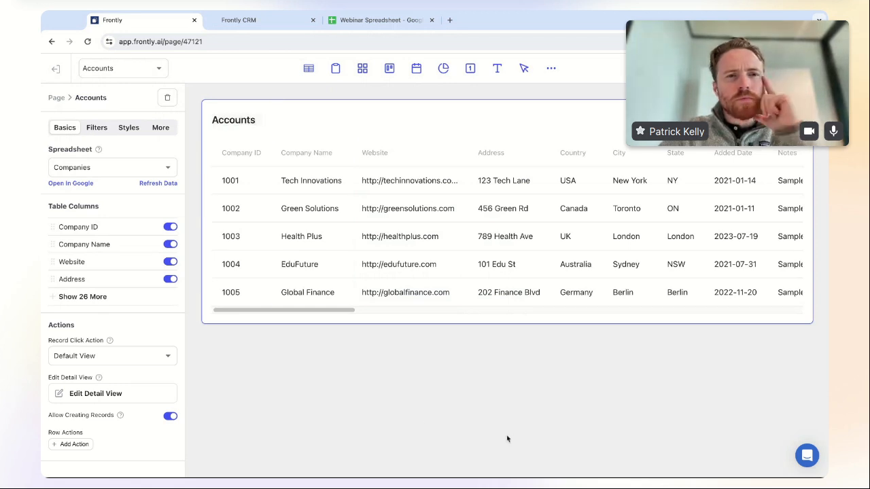
- Hide every Contact column in the Accounts table, from Contact ID through Contact Notes
click(56, 297)
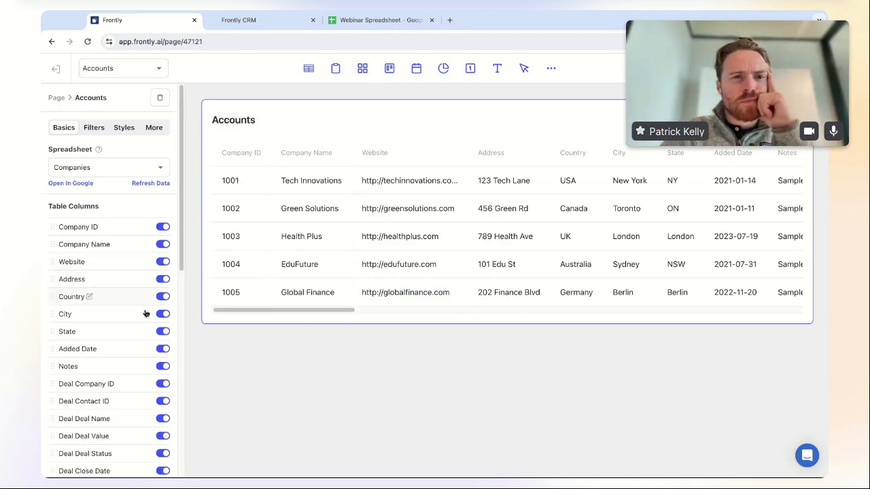
scroll(121, 356, down, 1)
scroll(121, 356, down, 5)
scroll(120, 357, up, 6)
scroll(121, 356, down, 2)
scroll(112, 272, down, 3)
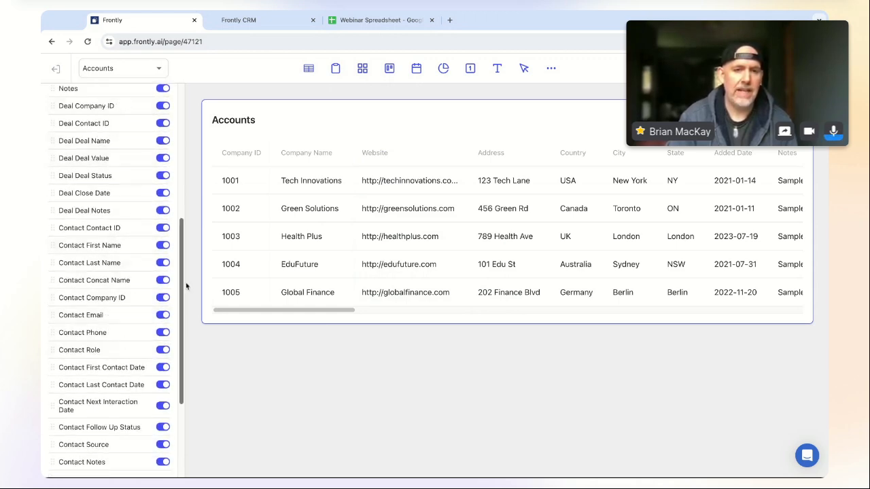
scroll(184, 289, down, 4)
scroll(184, 289, up, 7)
scroll(183, 289, down, 4)
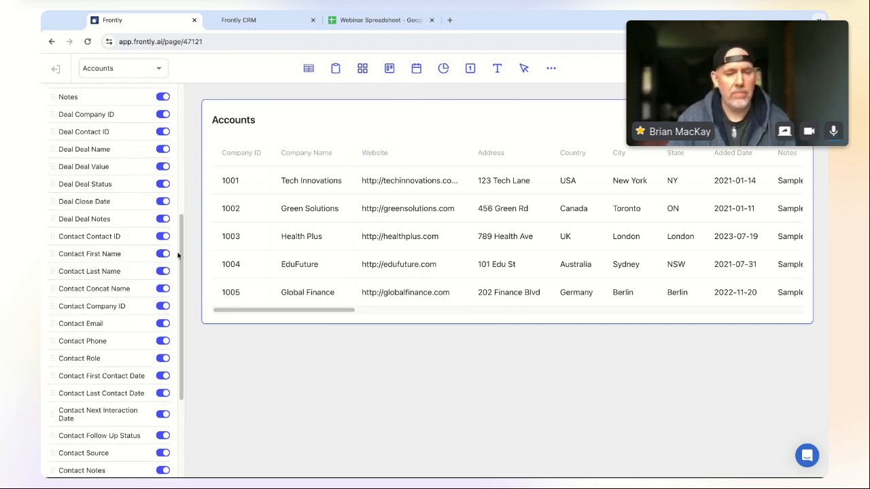
scroll(184, 248, down, 3)
scroll(184, 247, up, 1)
click(163, 193)
click(163, 211)
click(162, 228)
click(162, 245)
click(162, 263)
click(163, 280)
click(163, 298)
click(162, 315)
click(162, 332)
click(162, 350)
click(162, 371)
click(162, 393)
click(162, 410)
click(163, 427)
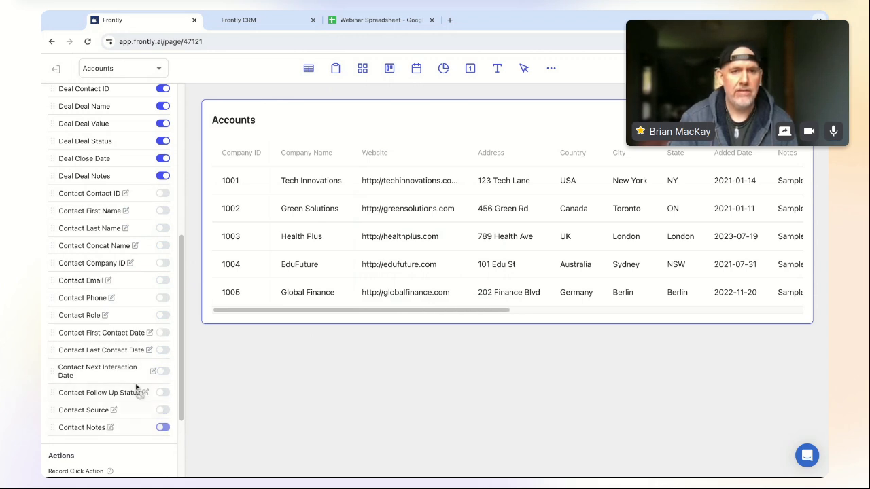
- Hide all seven Deal columns and the Company ID column from the Accounts table
scroll(140, 392, up, 5)
scroll(161, 438, down, 2)
click(162, 429)
click(162, 412)
click(162, 395)
click(162, 377)
click(162, 359)
click(163, 342)
click(162, 325)
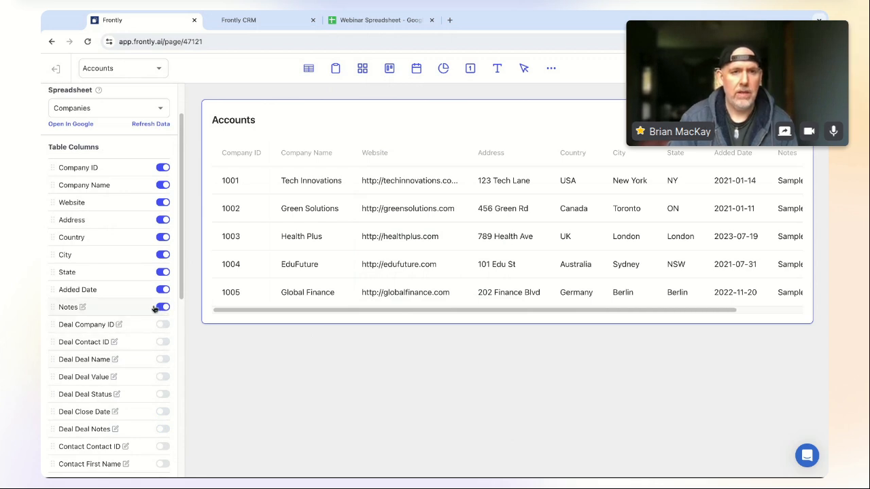
click(163, 168)
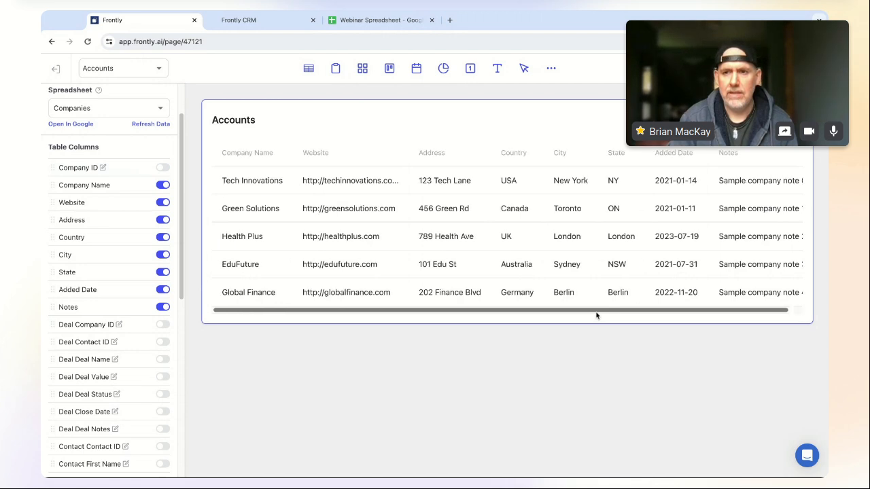
scroll(97, 282, up, 2)
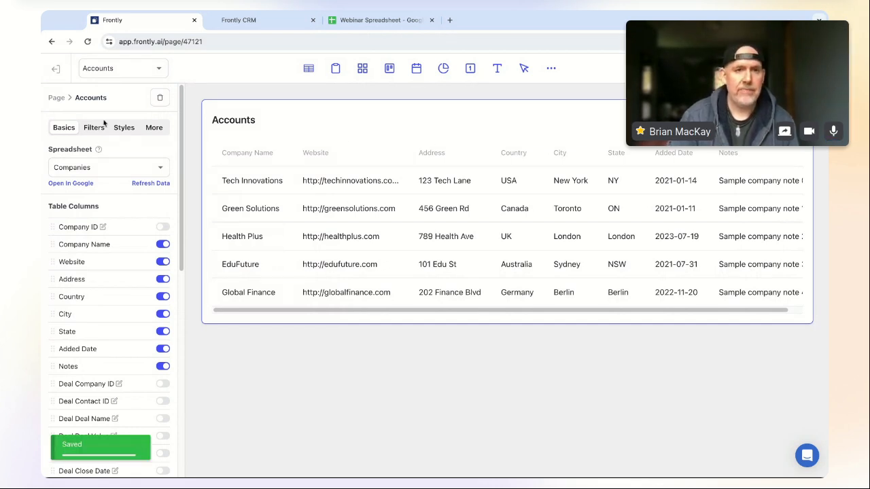
click(122, 71)
- Add a Kanban block to the Deals page, connected to the Deals sheet
click(107, 126)
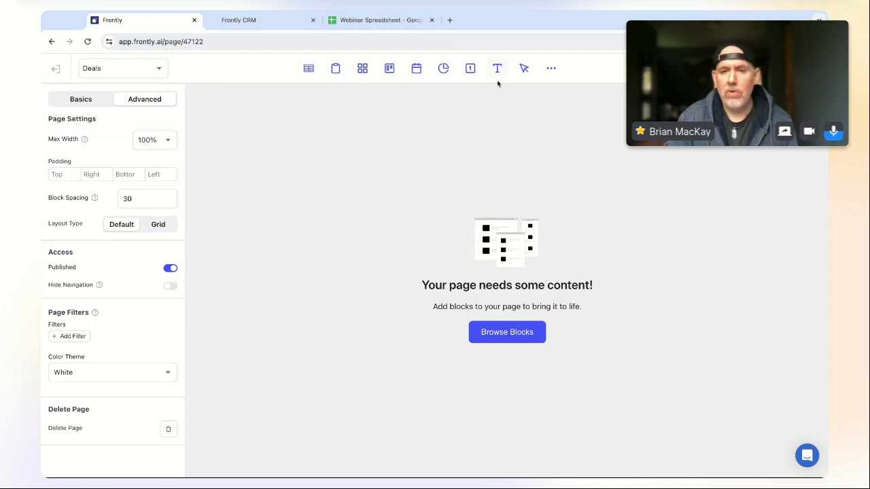
click(551, 68)
click(411, 174)
text(kanban)
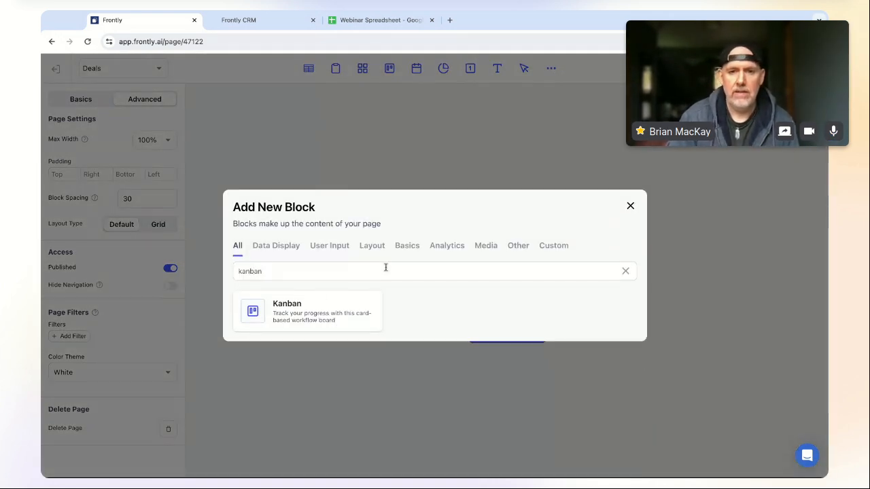
click(320, 309)
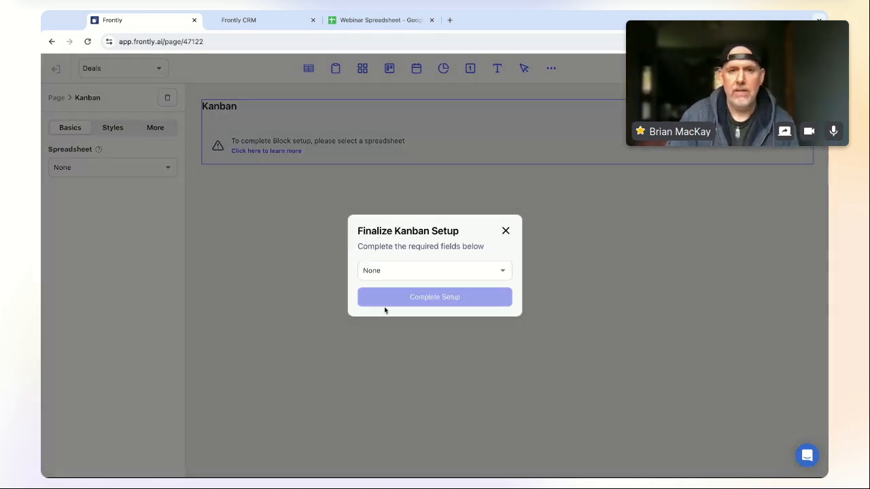
click(452, 272)
click(407, 347)
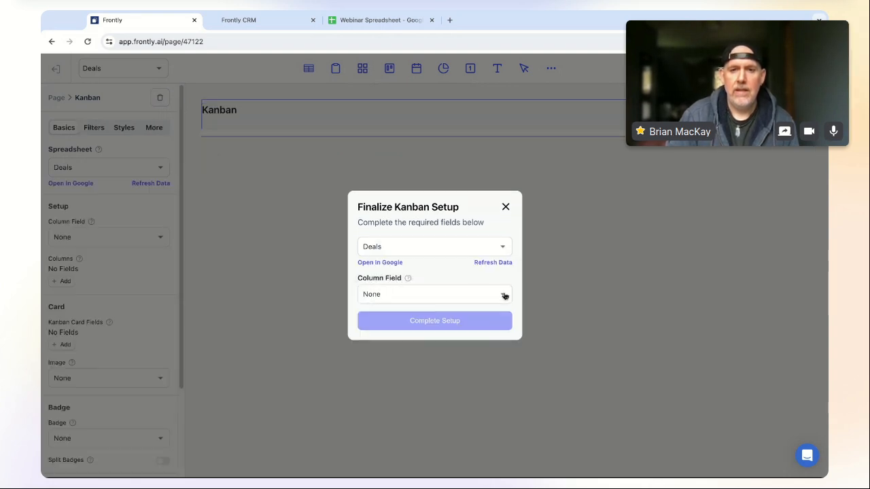
- Leave the kanban's group-by field unset and bring up the Webinar Spreadsheet
click(423, 294)
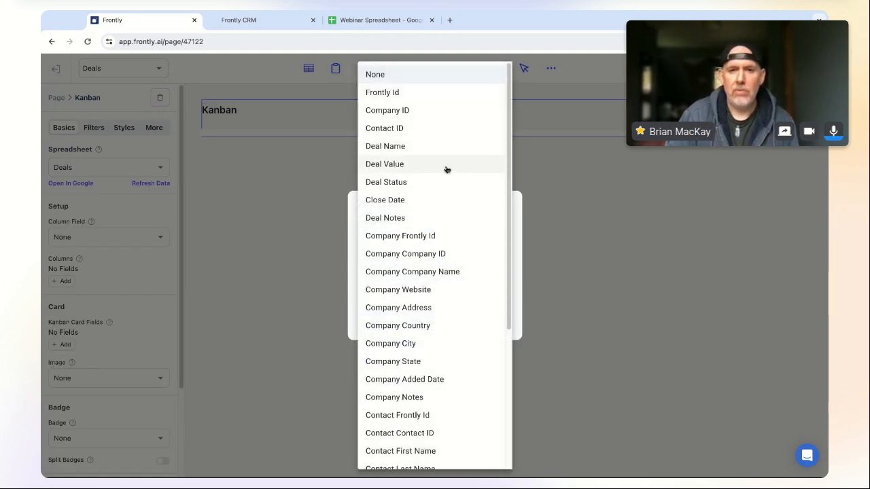
click(524, 309)
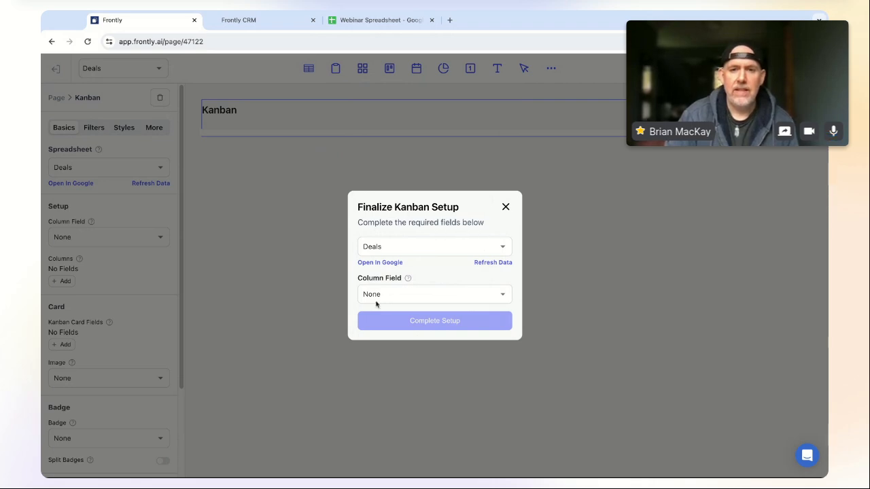
click(437, 294)
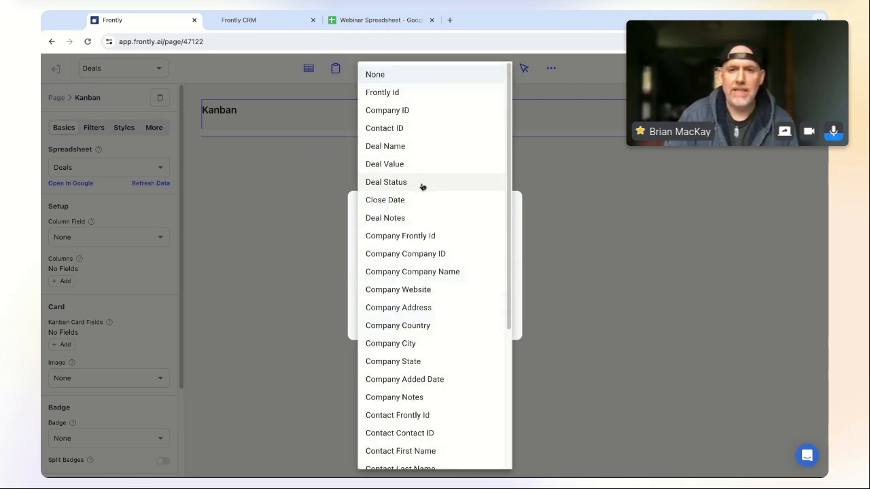
click(514, 360)
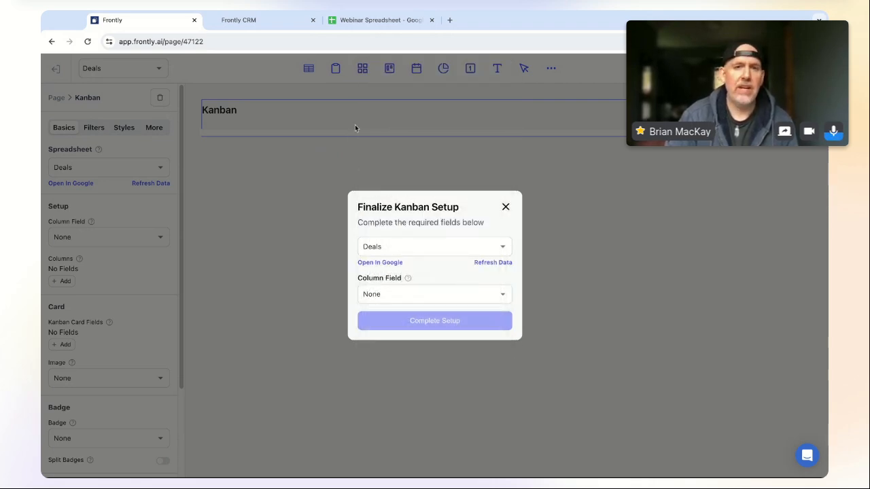
click(388, 22)
click(119, 18)
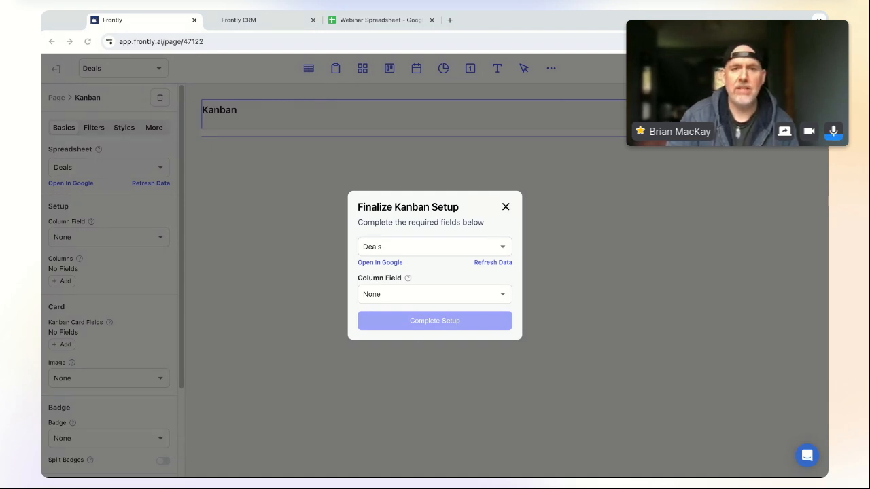
click(384, 21)
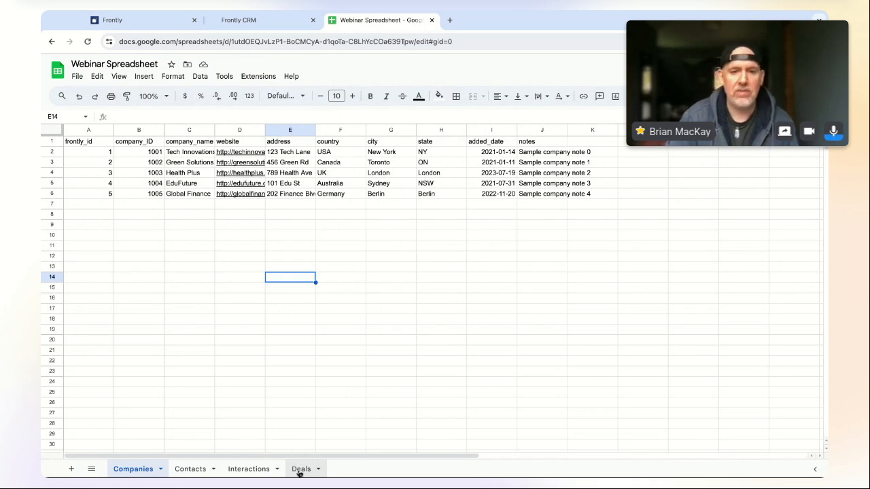
- Paste the five sample deal rows into the Deals sheet at A2, then return to Frontly
click(299, 470)
click(102, 155)
key(ctrl+v)
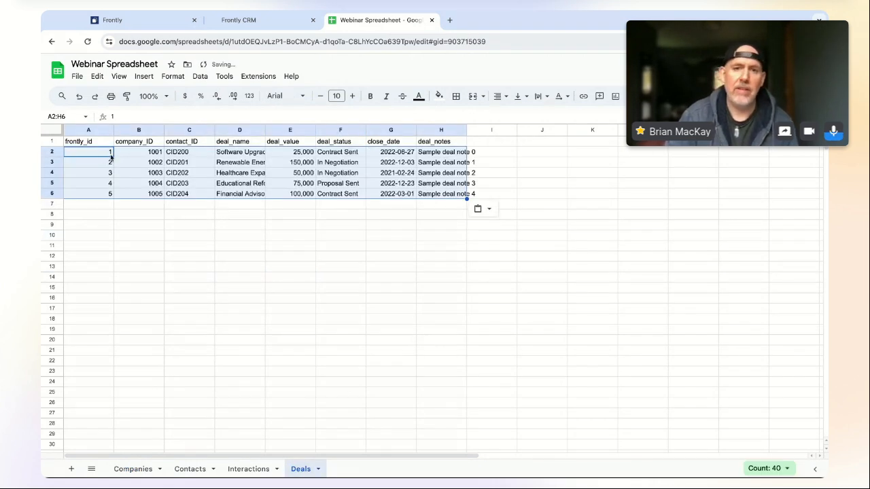
click(423, 284)
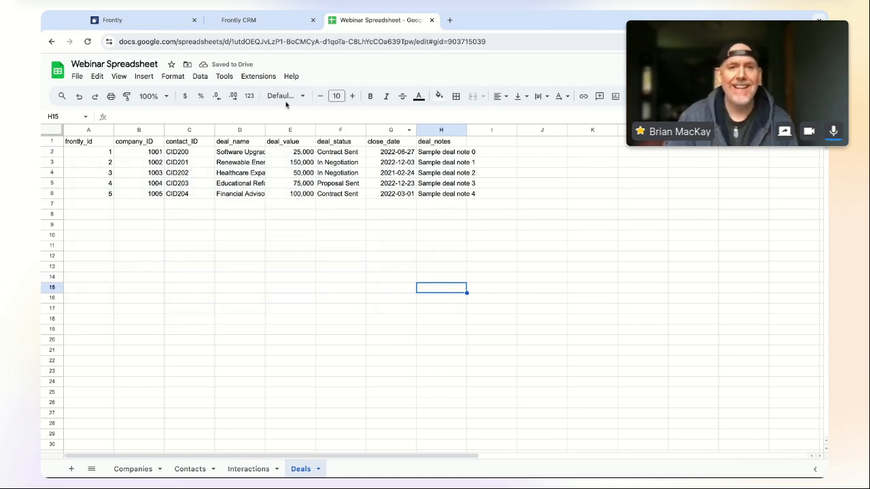
click(136, 20)
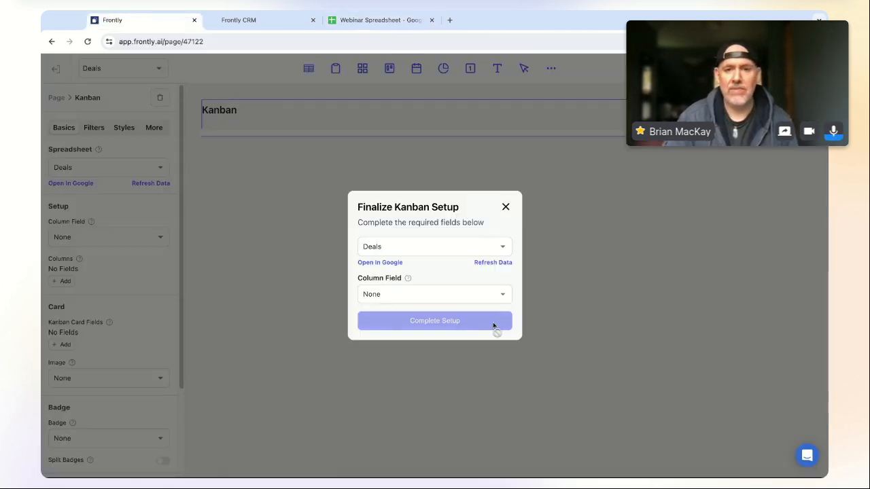
- Refresh the Deals data and group the kanban by Deal Status into In Negotiation and Contract Sent
click(495, 264)
click(446, 296)
click(434, 183)
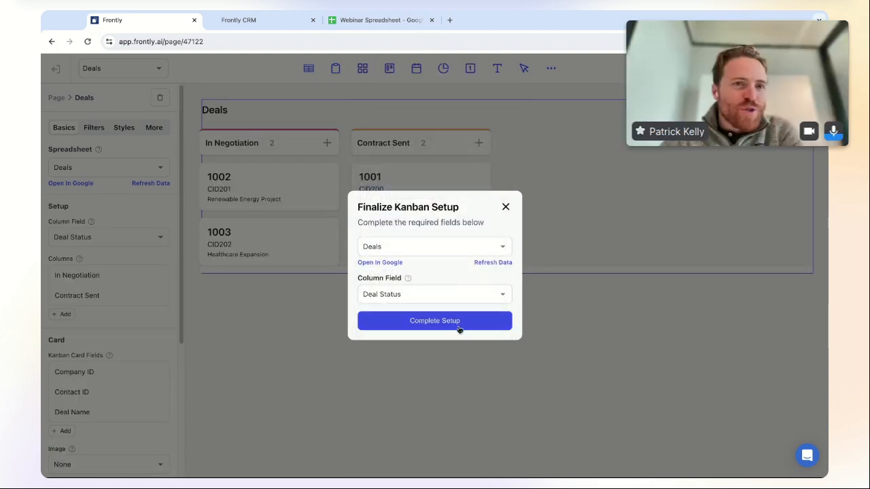
click(458, 327)
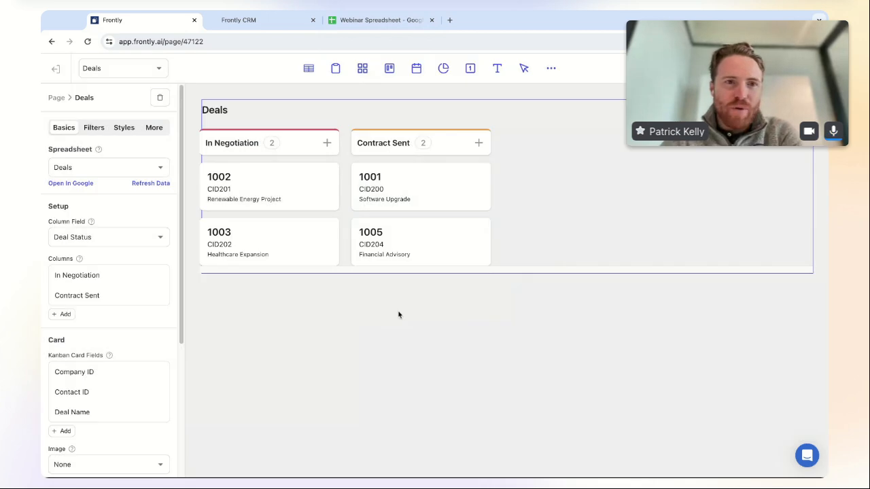
scroll(182, 262, down, 1)
scroll(182, 261, up, 1)
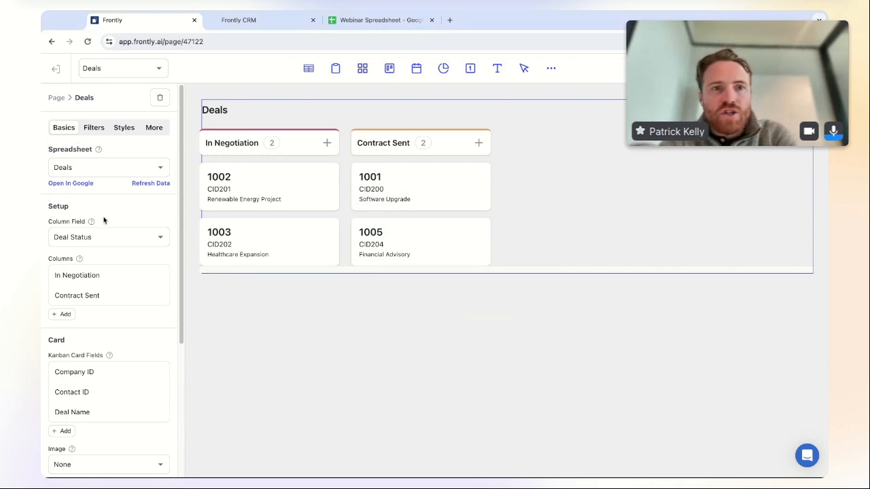
- Add a new kanban column with label and value both set to 'Initial Contact'
click(62, 315)
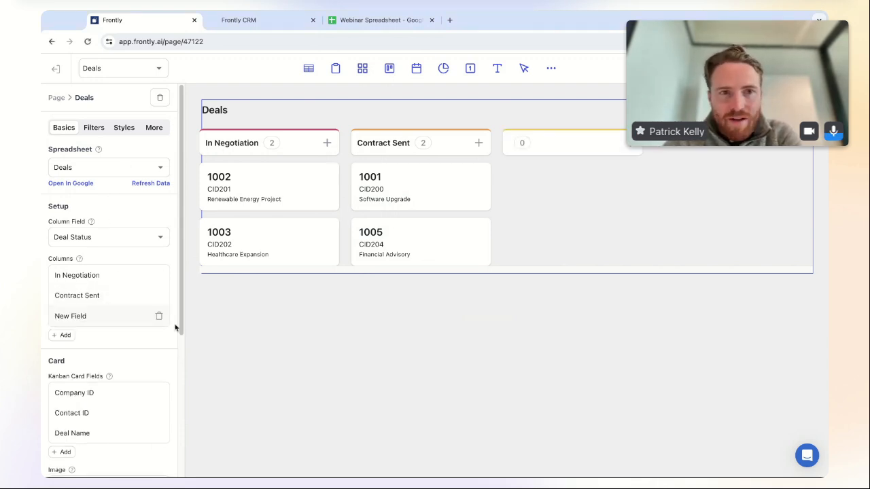
click(76, 325)
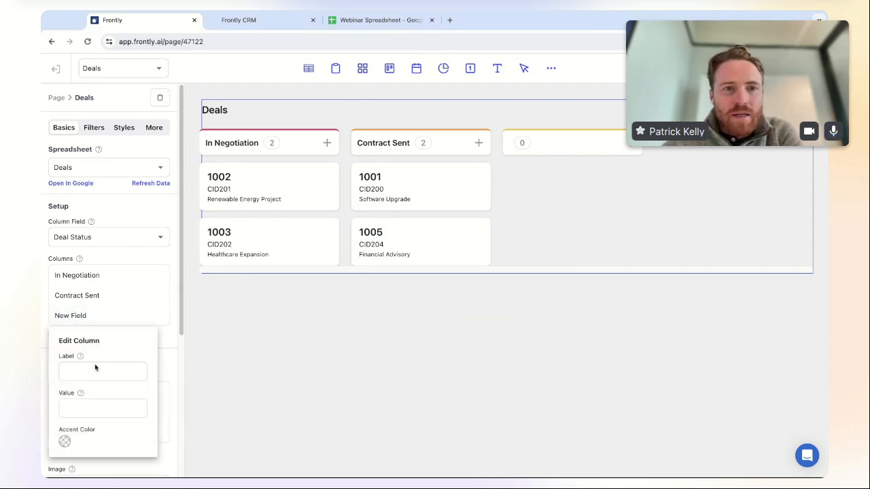
text(Initial contac)
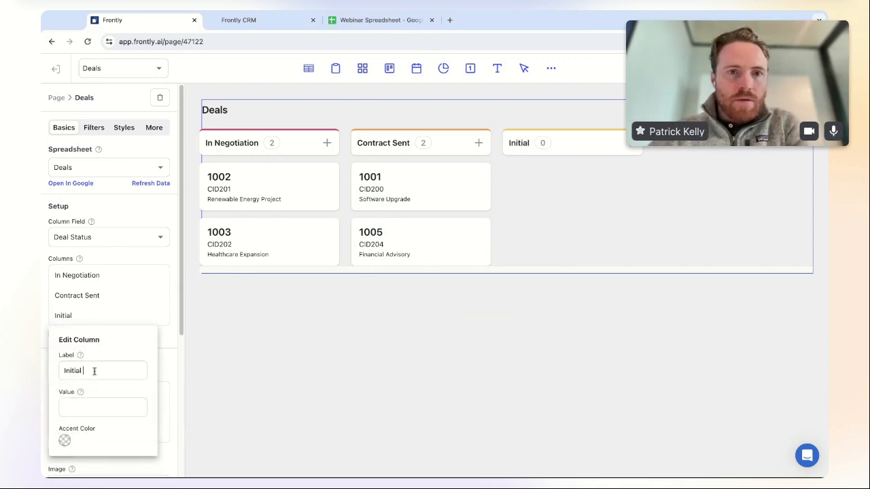
key(BackSpace)
key(BackSpace)
key(BackSpace)
key(BackSpace)
key(BackSpace)
key(BackSpace)
text(Contact)
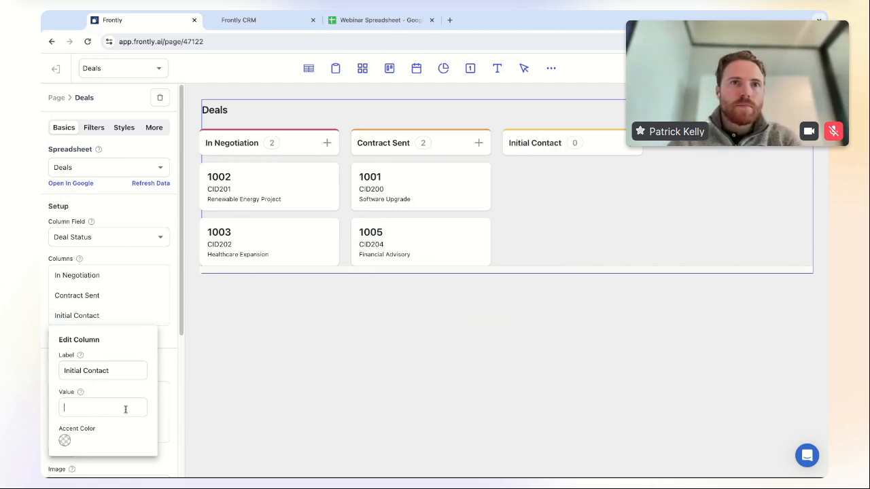
key(Tab)
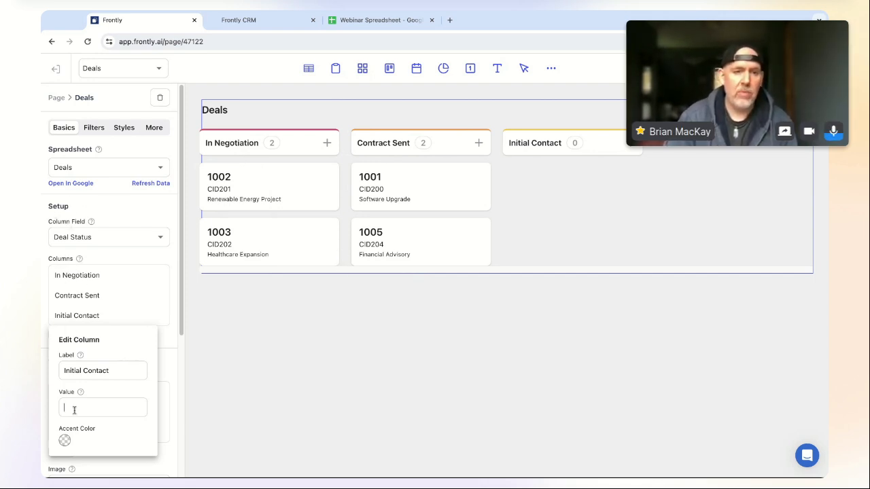
text(nitial Contact)
click(174, 341)
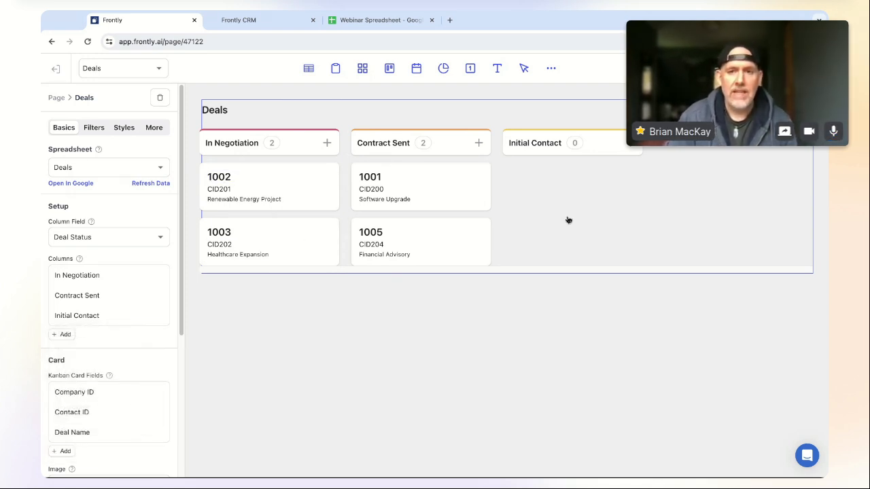
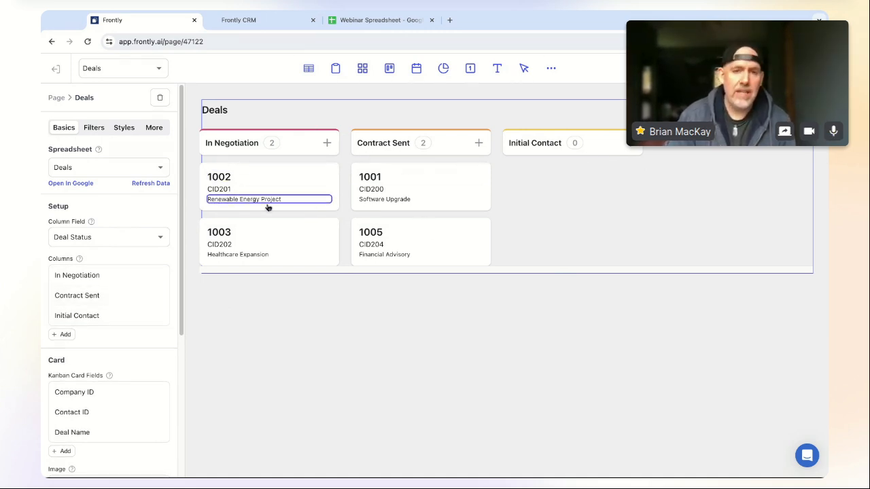
- Add a Qualification kanban column with label and value both 'Qualification'
click(109, 240)
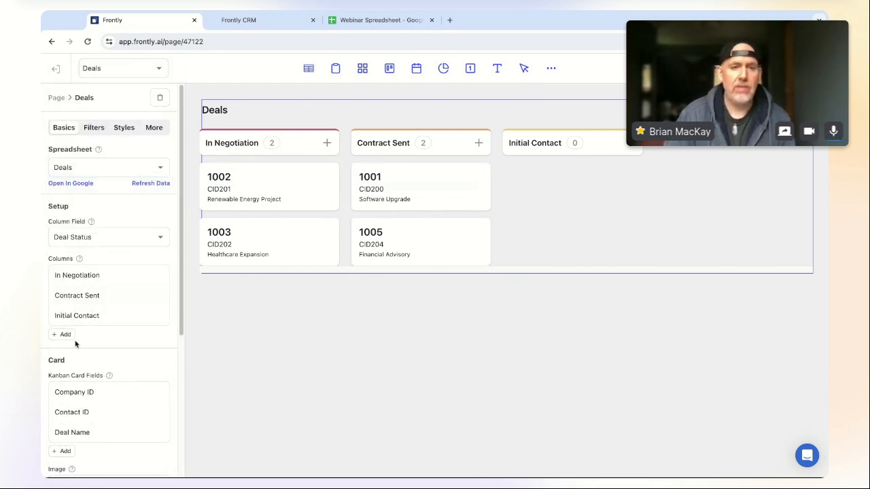
click(62, 336)
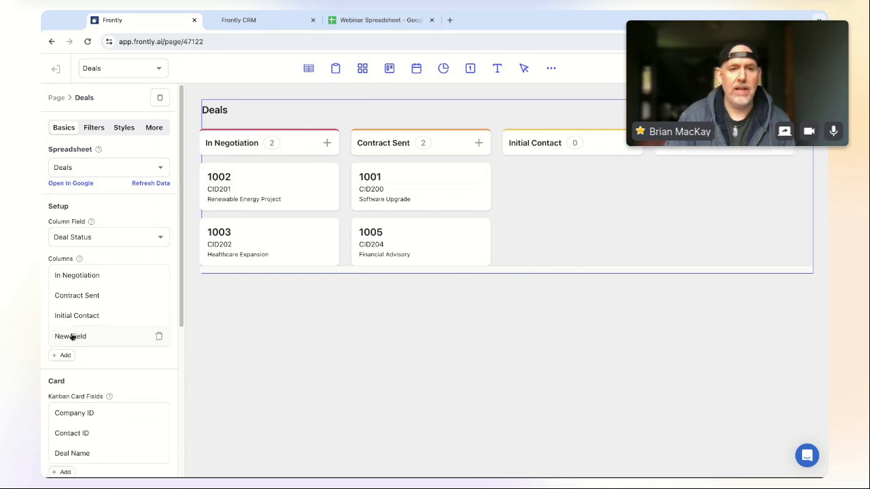
click(60, 339)
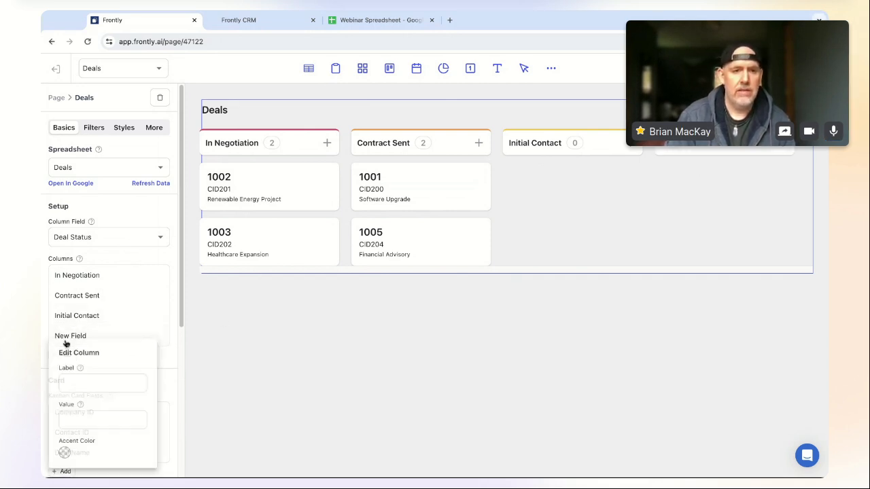
click(89, 380)
text(Qualification)
click(78, 420)
text(Qualification)
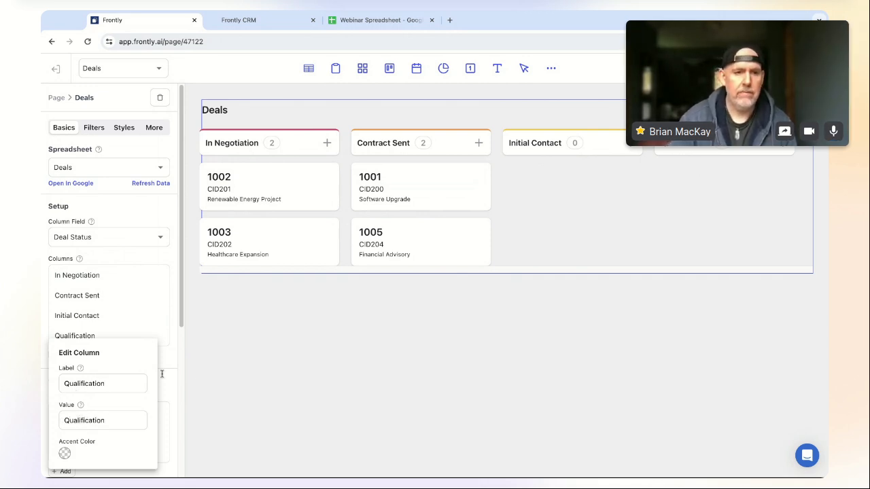
click(166, 394)
- Add a 'Proposal Sent' stage column
click(68, 355)
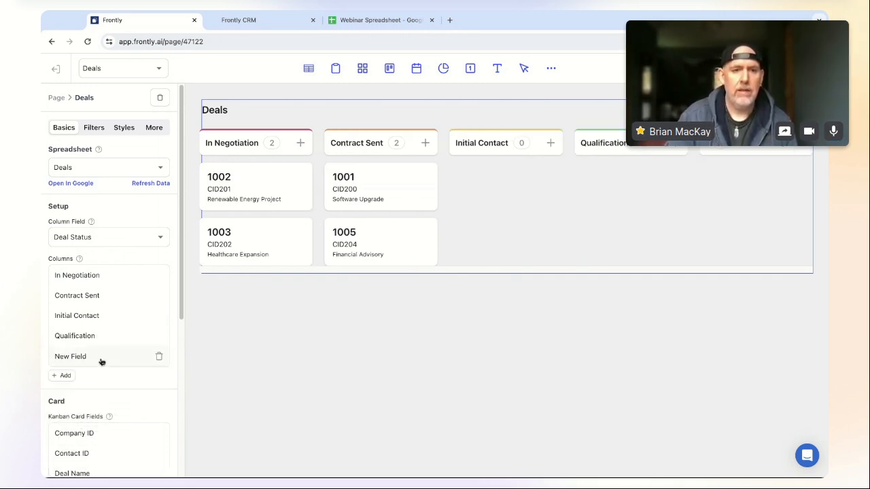
click(100, 360)
click(73, 383)
text(Proposal S)
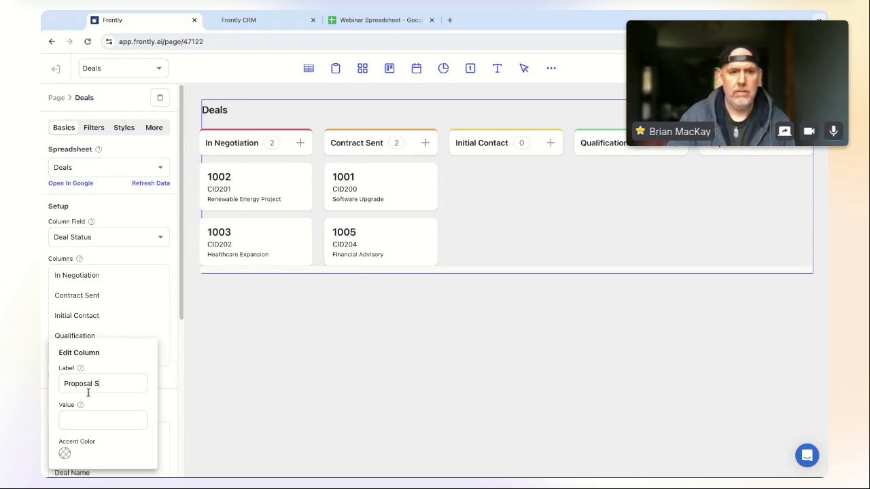
text(Proposal Sent)
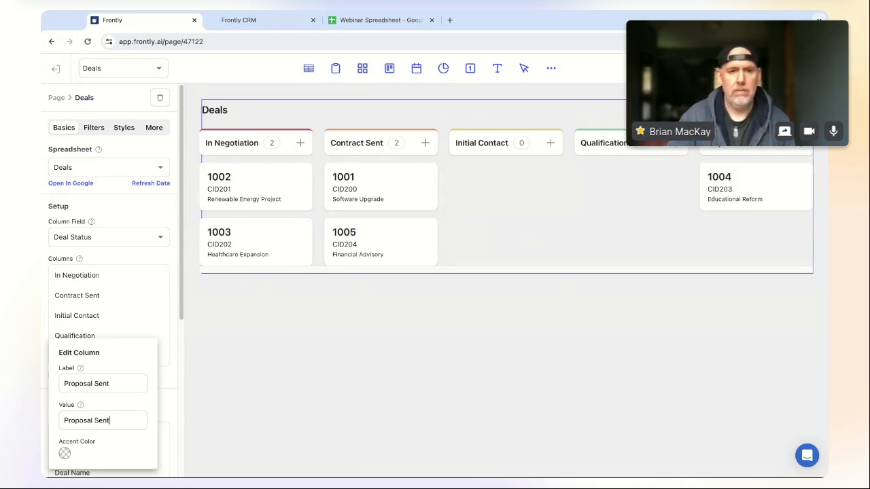
click(170, 382)
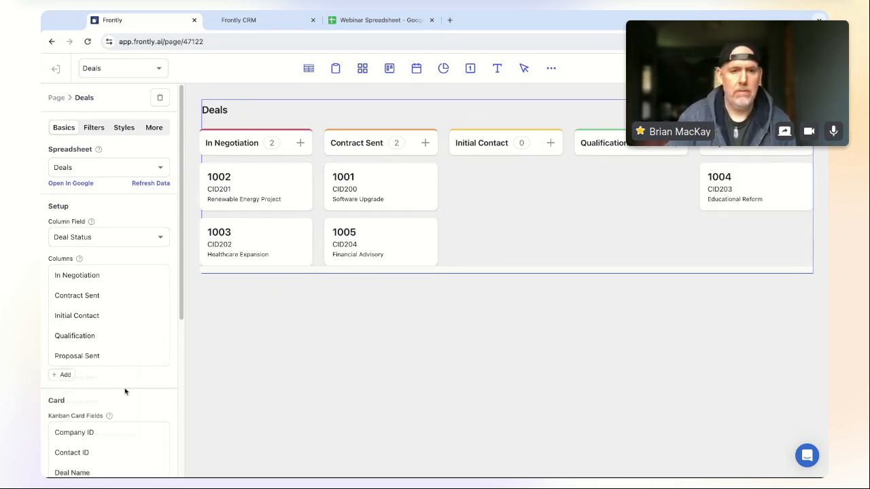
- Add a 'Closed Won' column with label and value both 'Closed Won'
click(61, 374)
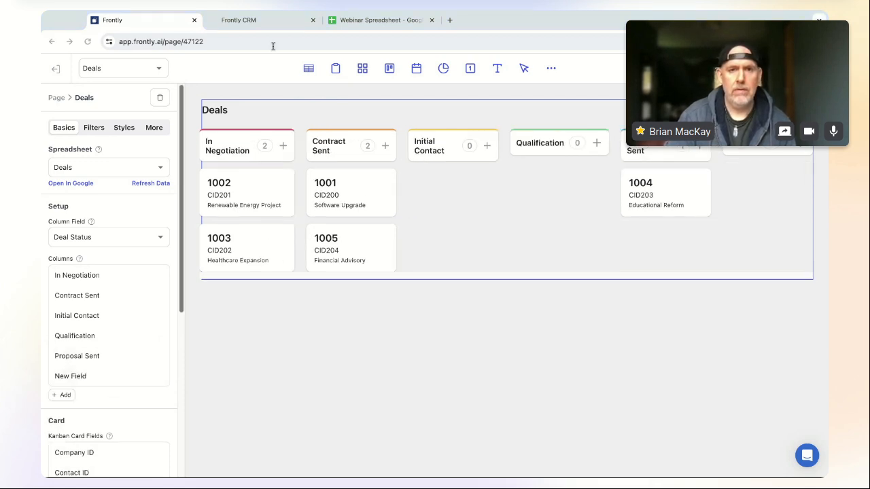
click(79, 376)
text(Closed Won)
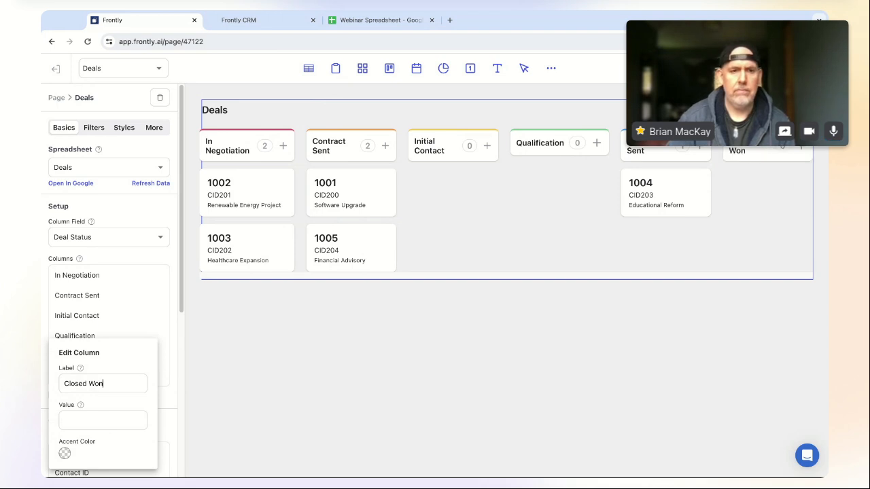
click(84, 416)
text(Closed Won)
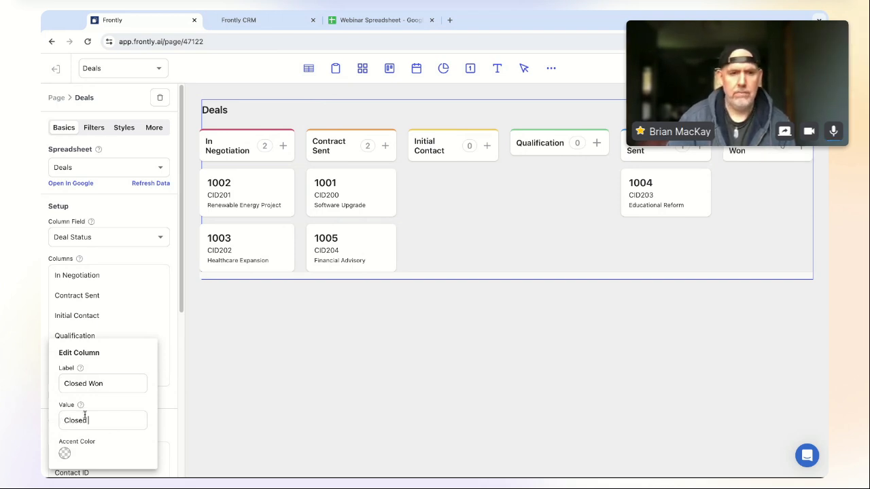
click(170, 367)
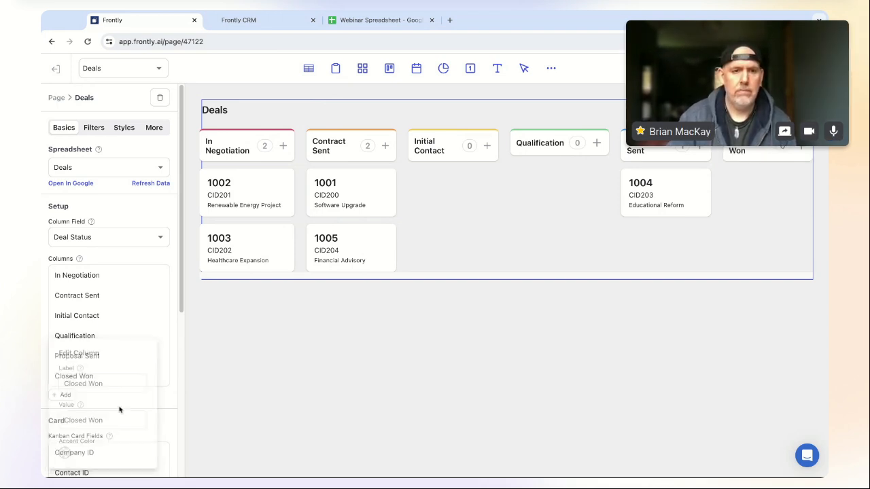
- Add a 'Closed Lost' column with label and value both 'Closed Lost'
click(62, 395)
click(85, 398)
text(Closed Lost)
click(63, 418)
text(Closed Lost)
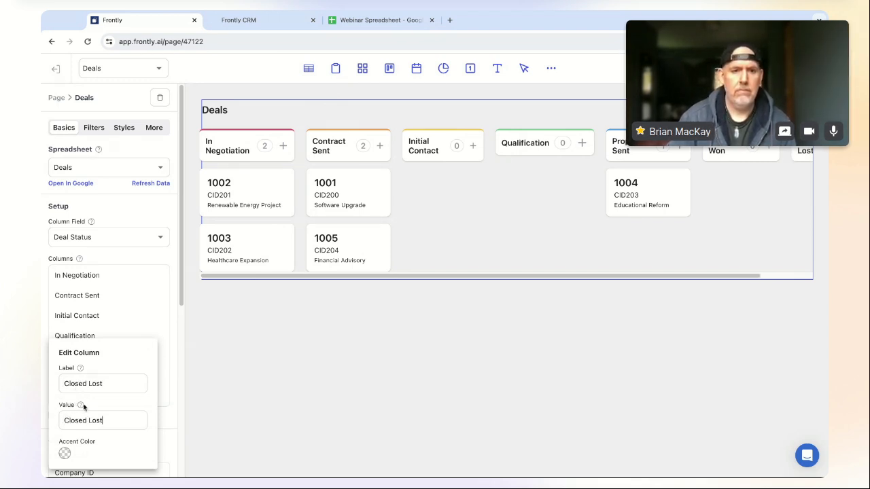
click(167, 413)
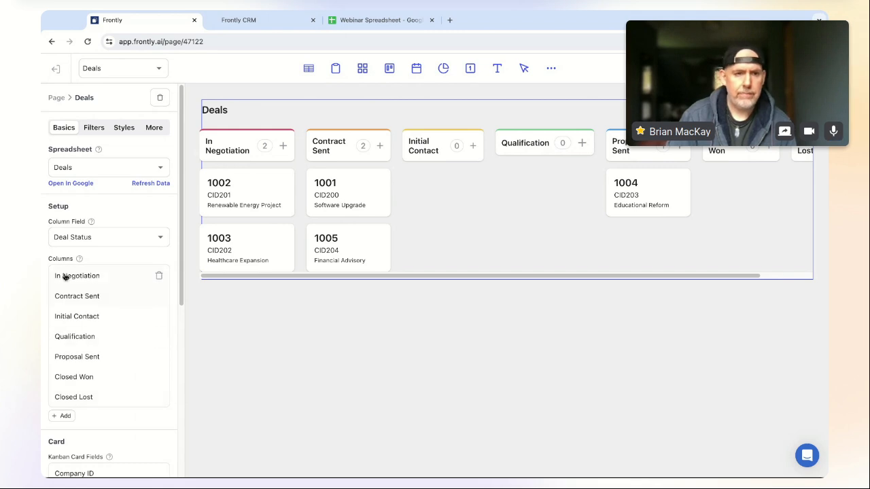
- Move Initial Contact, Qualification and Proposal Sent to the first three column positions
drag(91, 319, 90, 278)
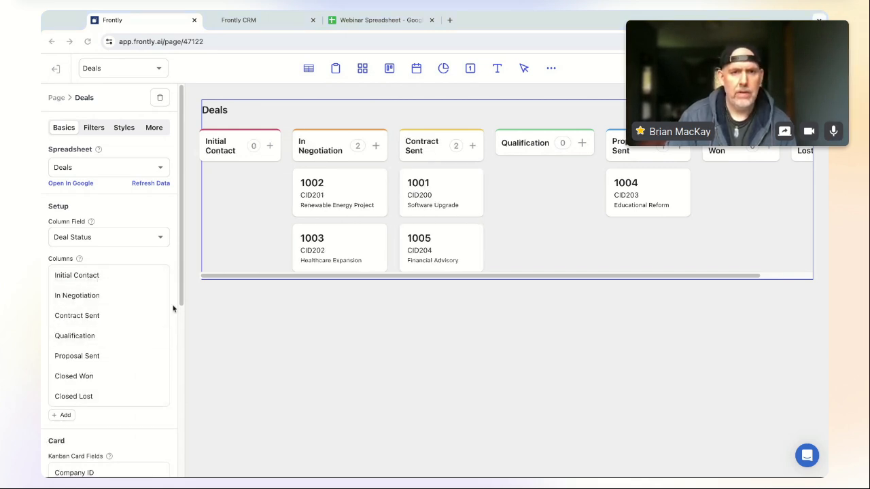
drag(97, 335, 108, 294)
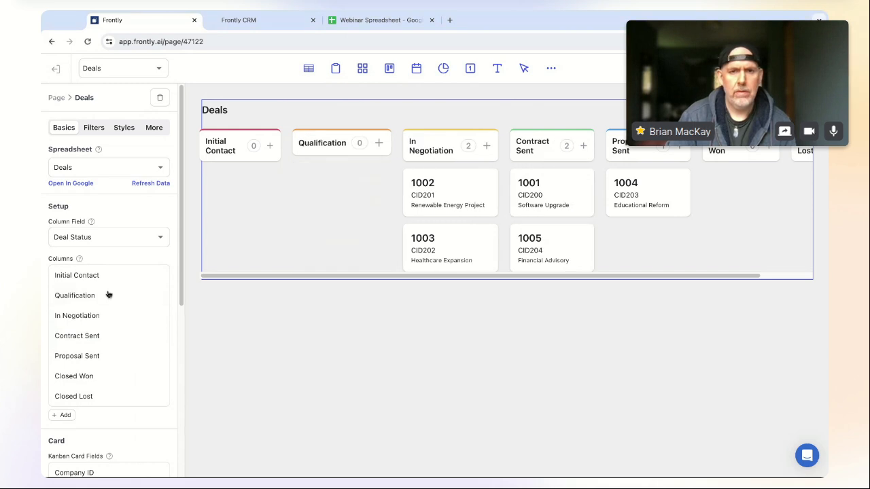
drag(104, 356, 111, 315)
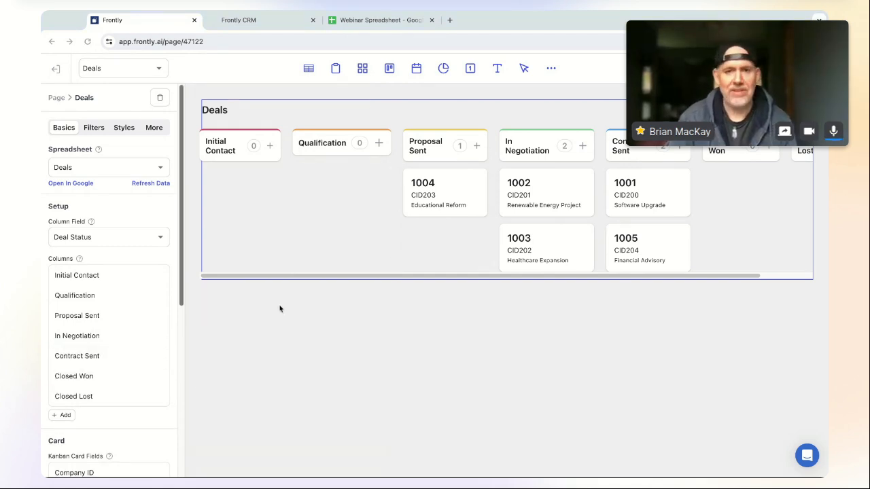
- Remove the Company ID and Contact ID fields from the kanban cards
scroll(119, 374, down, 3)
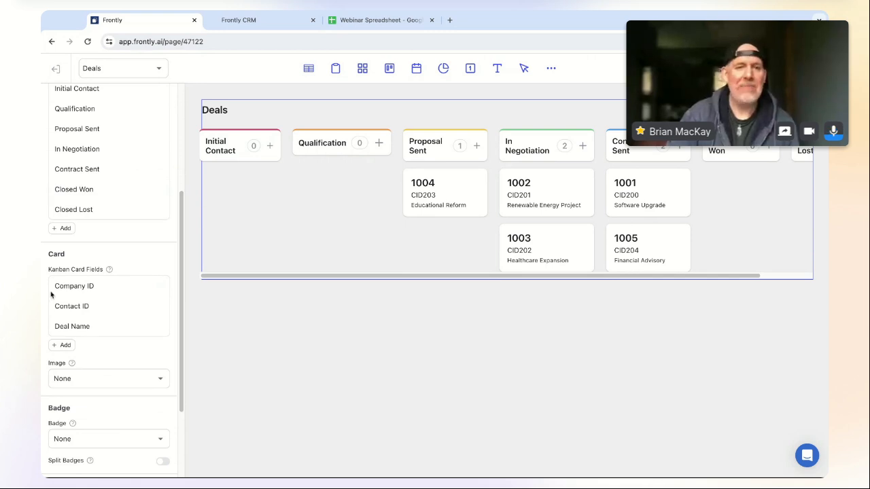
scroll(507, 278, right, 1)
scroll(507, 278, left, 1)
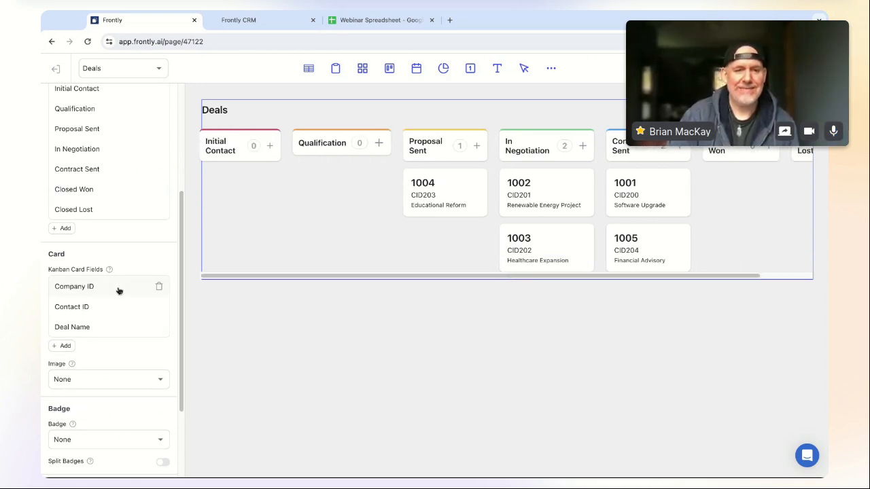
click(157, 287)
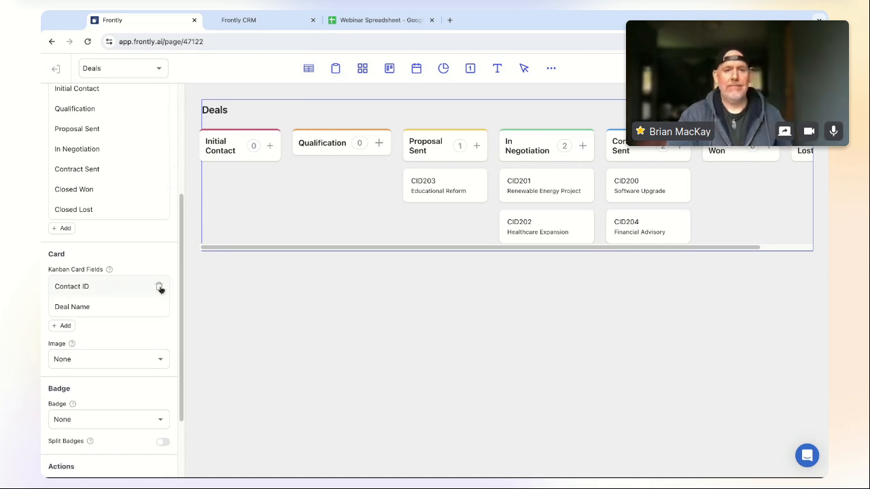
click(158, 286)
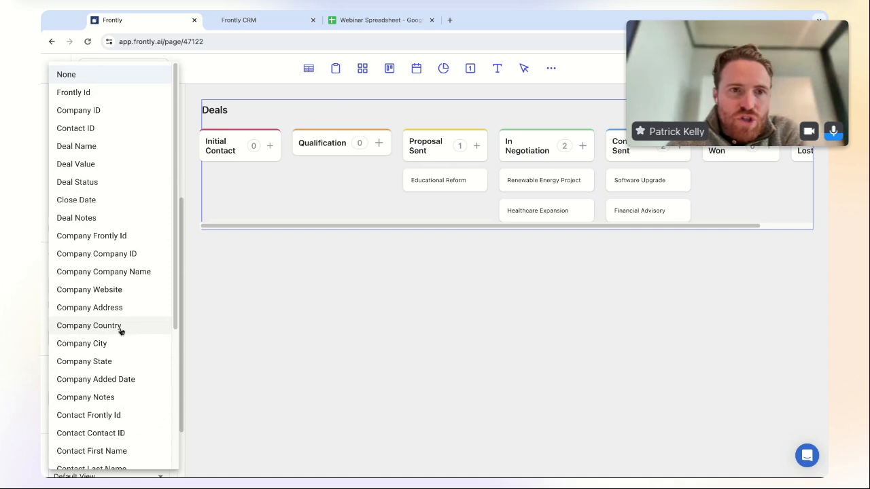
- Set the card Badge to Deal Value
click(112, 166)
scroll(139, 378, down, 3)
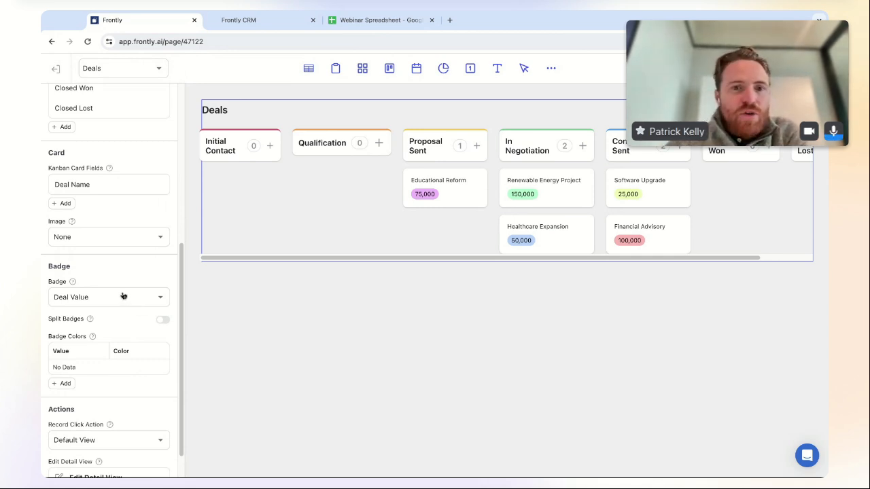
scroll(95, 283, up, 8)
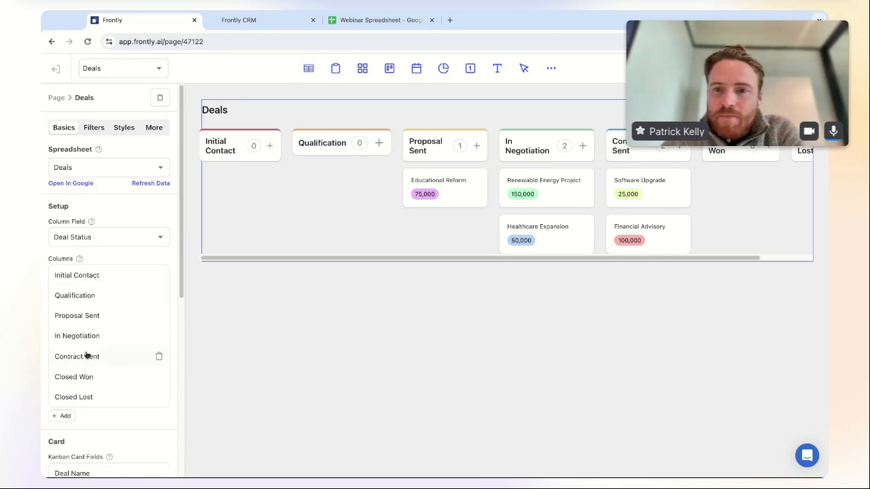
scroll(88, 355, down, 8)
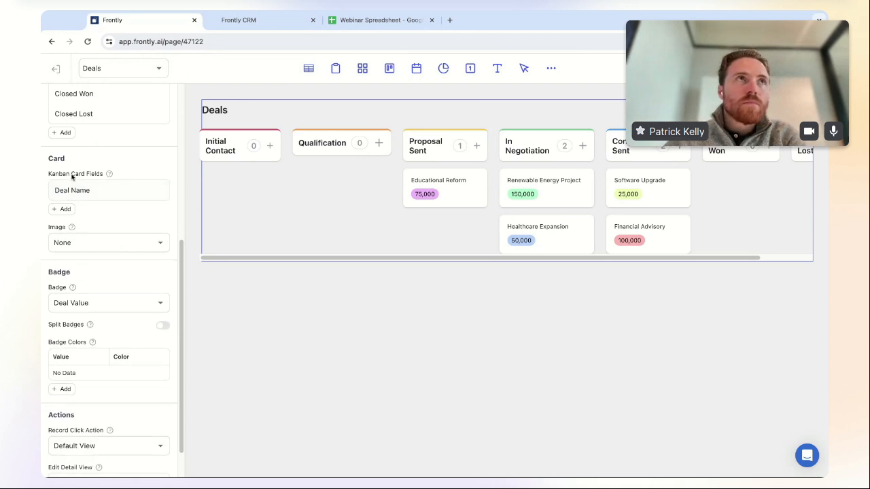
- Add a Company Company Name card field styled as Heading Md
click(63, 210)
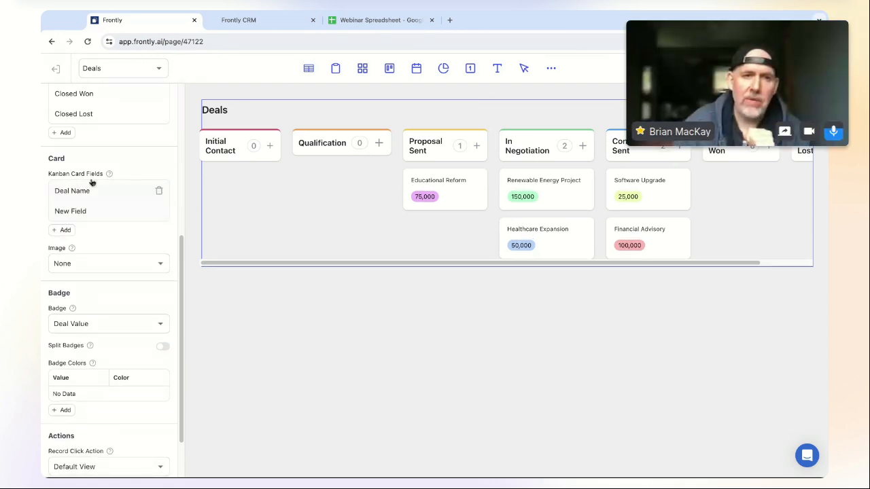
click(118, 211)
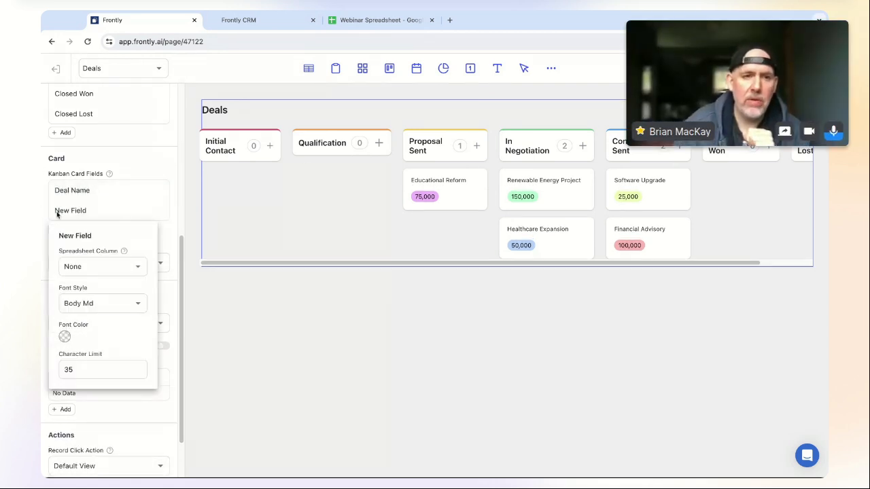
click(136, 267)
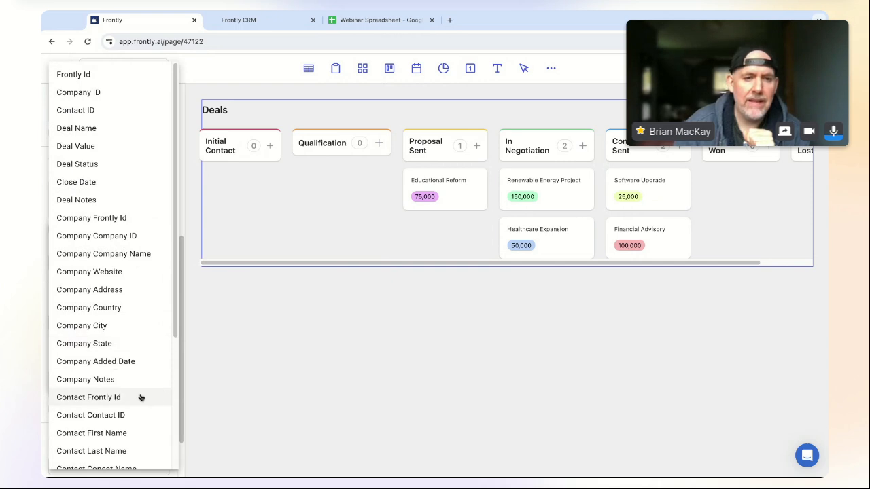
scroll(136, 398, down, 3)
scroll(132, 397, up, 3)
scroll(133, 397, down, 3)
scroll(96, 184, up, 3)
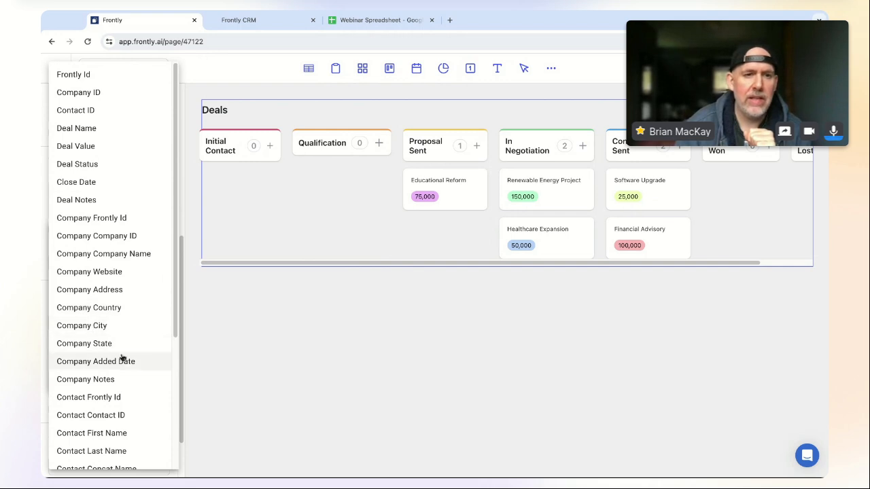
click(134, 254)
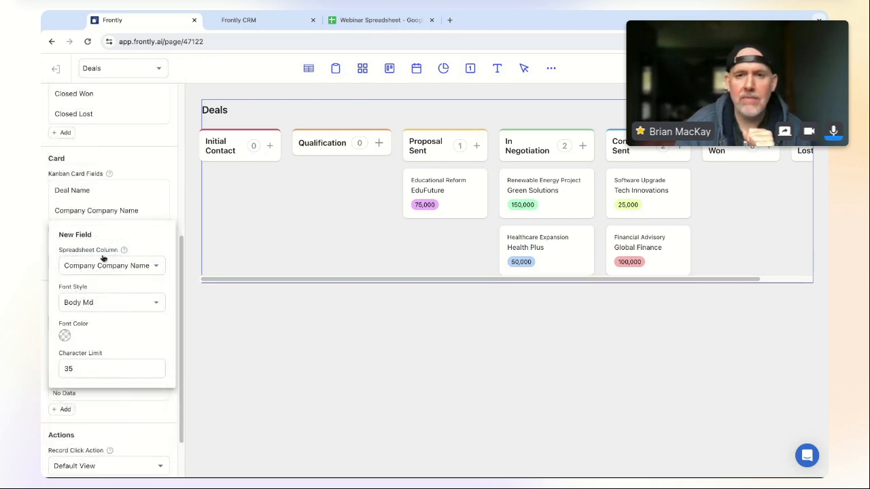
click(141, 300)
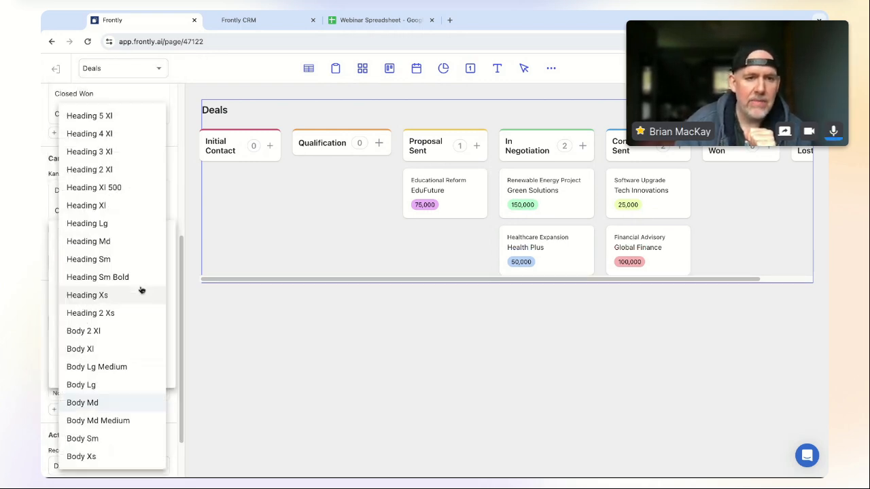
click(122, 241)
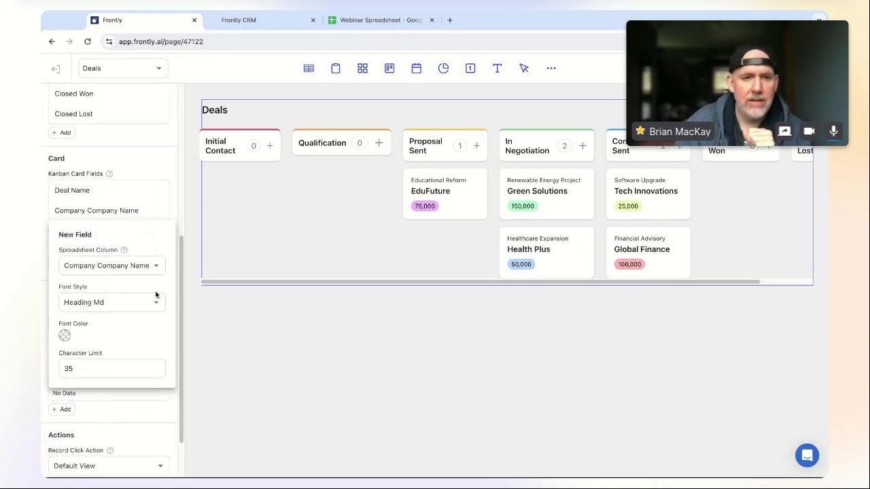
click(141, 197)
- Add a card field showing the Contact Concat Name column
click(64, 232)
click(99, 233)
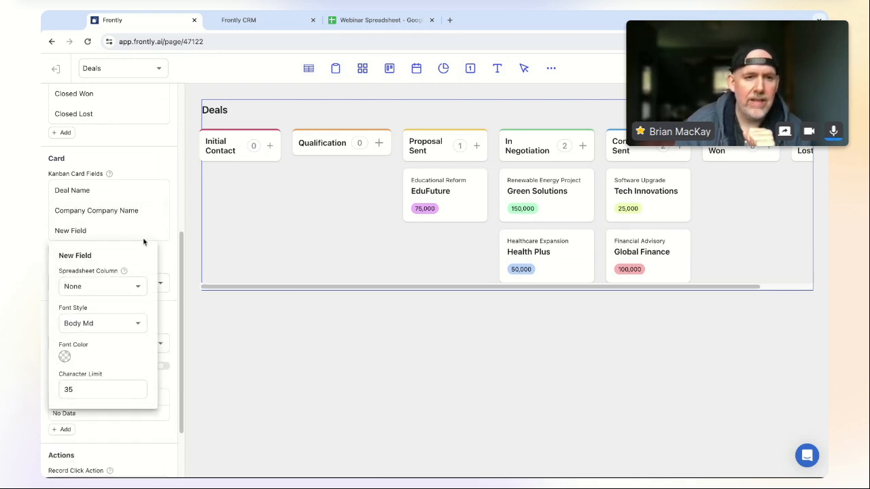
click(115, 291)
scroll(126, 309, down, 3)
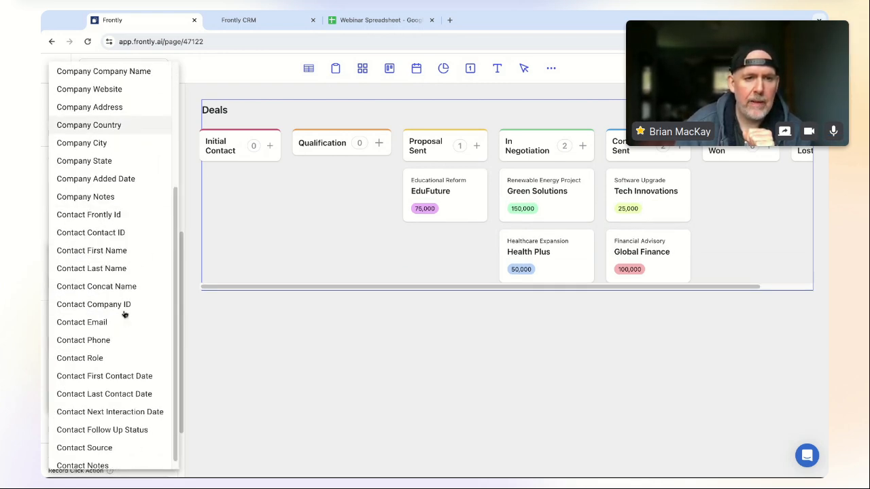
click(117, 277)
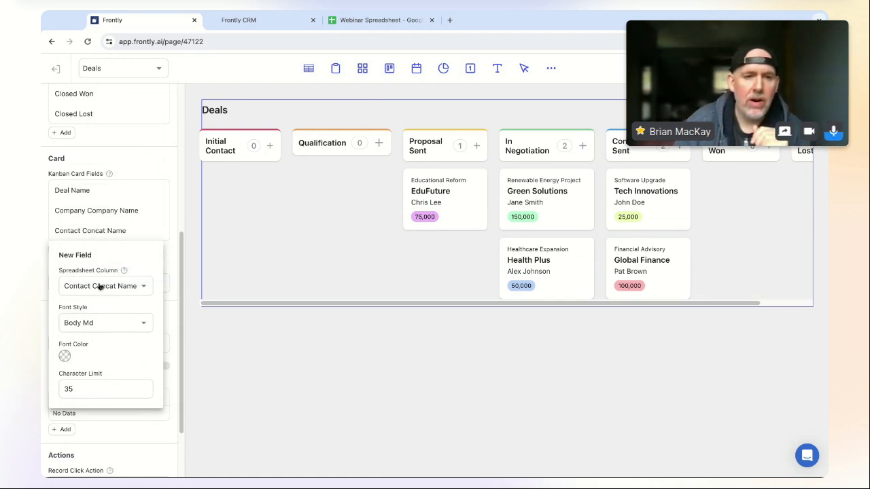
click(172, 252)
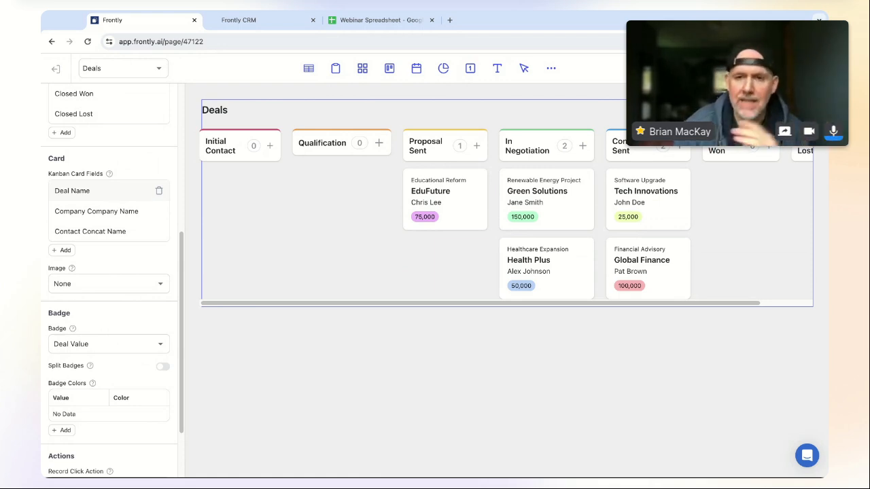
- Set the Deal Name field's font style to Heading Lg after trying Heading 3 Xl and Heading Xl
click(100, 194)
click(117, 284)
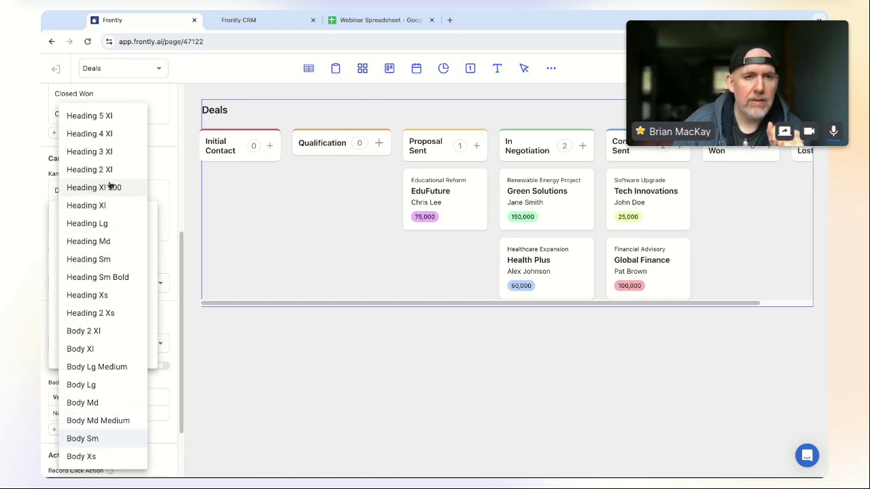
click(113, 152)
click(127, 289)
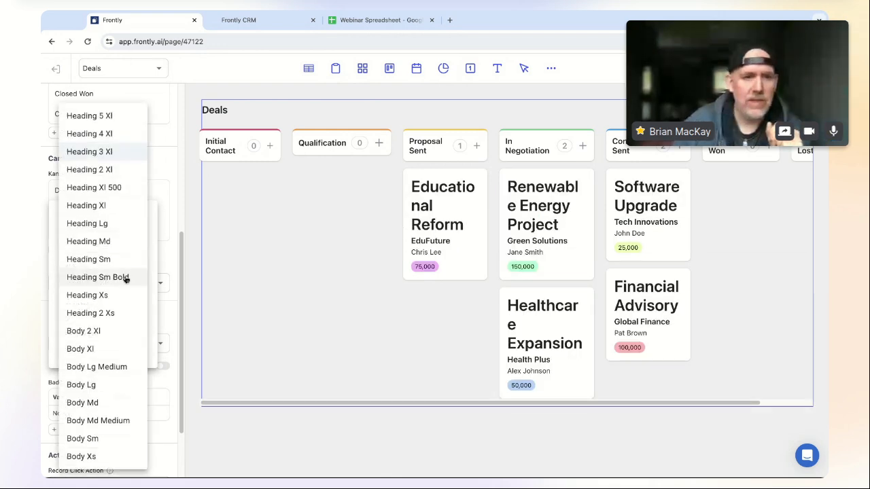
click(119, 207)
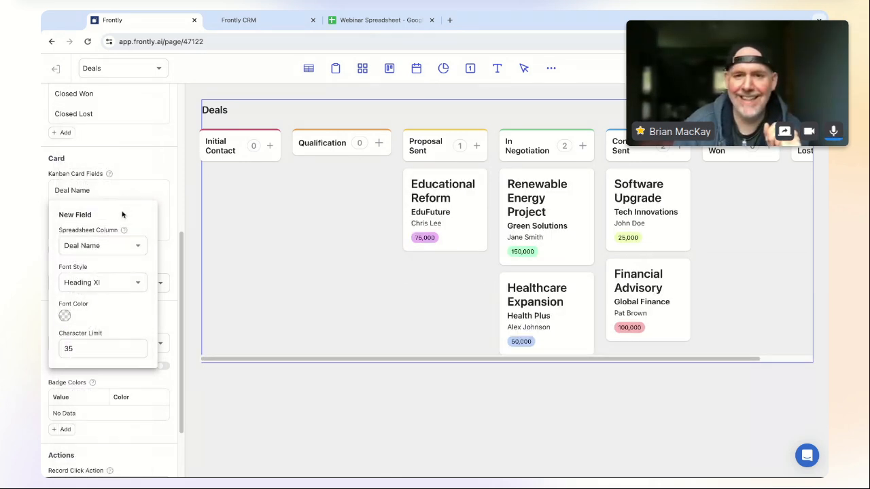
click(124, 287)
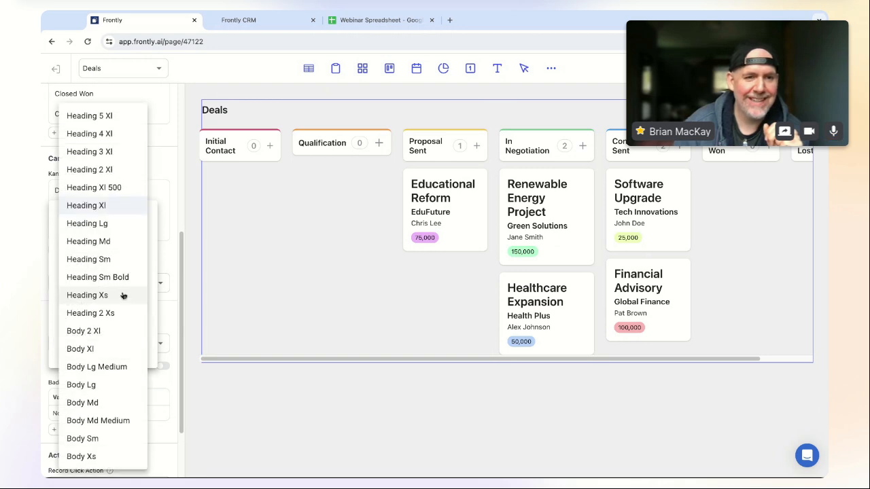
click(126, 230)
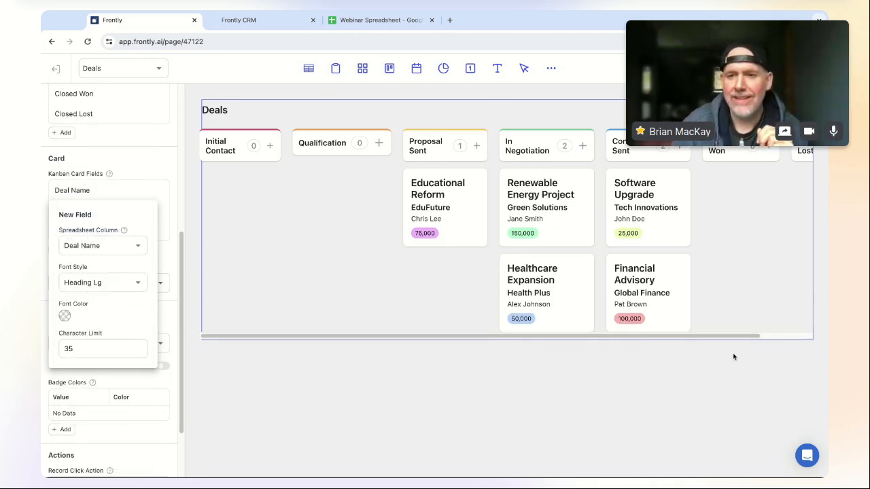
click(709, 340)
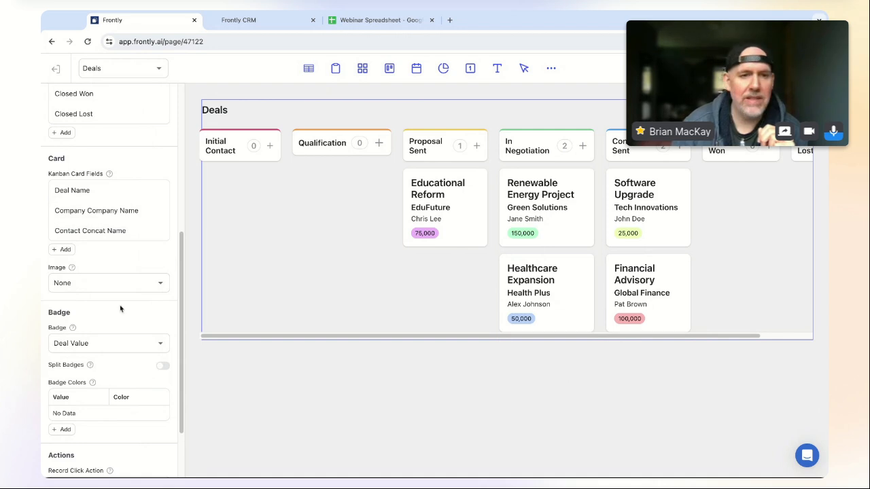
- Preview the deal detail view editor, then return to the board
scroll(147, 374, up, 5)
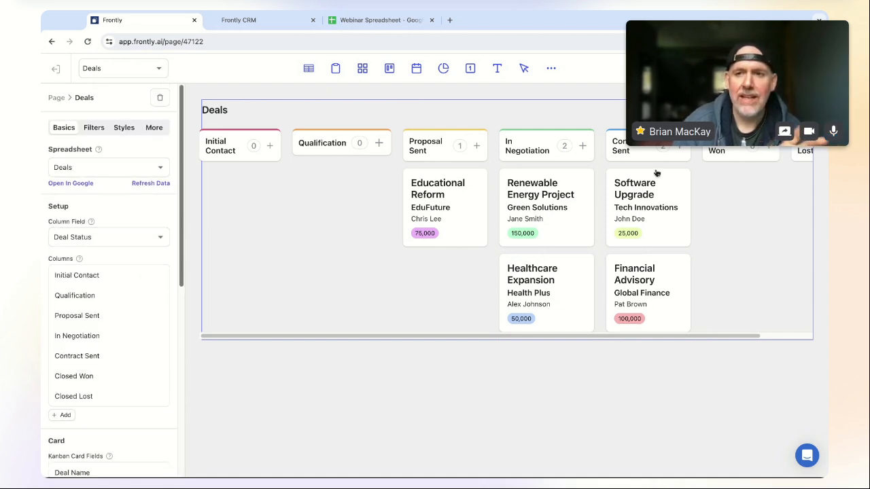
scroll(111, 383, down, 5)
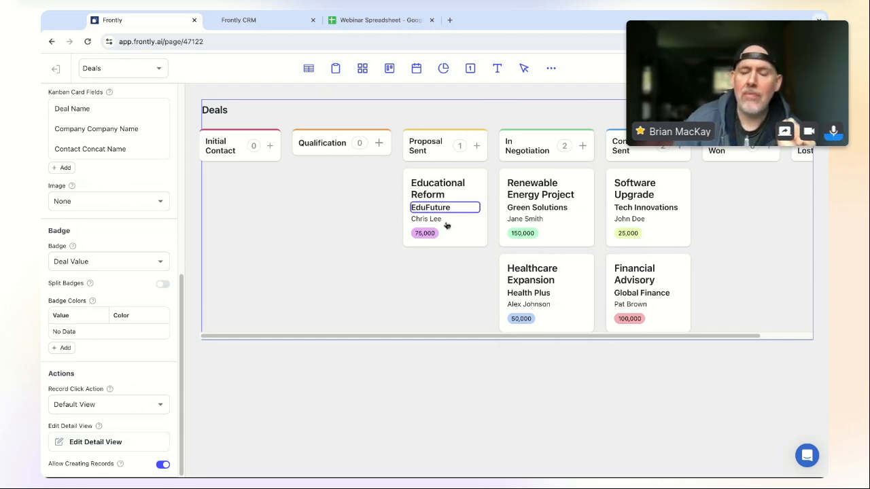
click(91, 441)
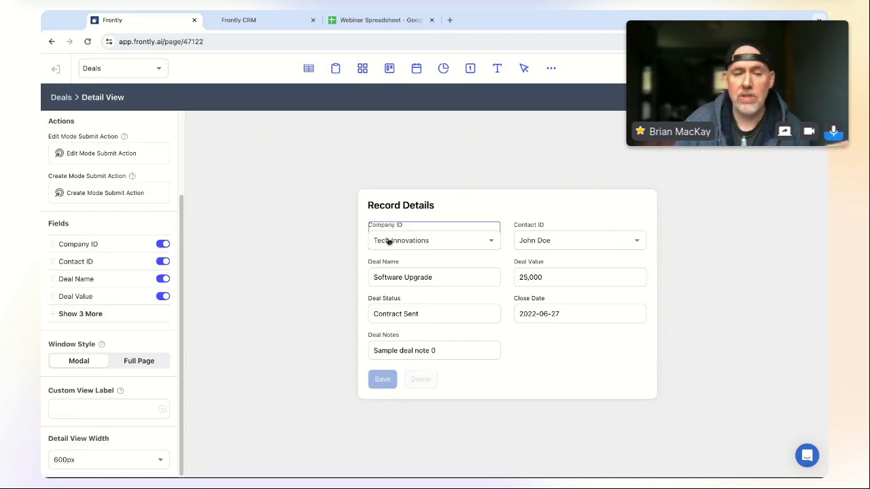
click(58, 99)
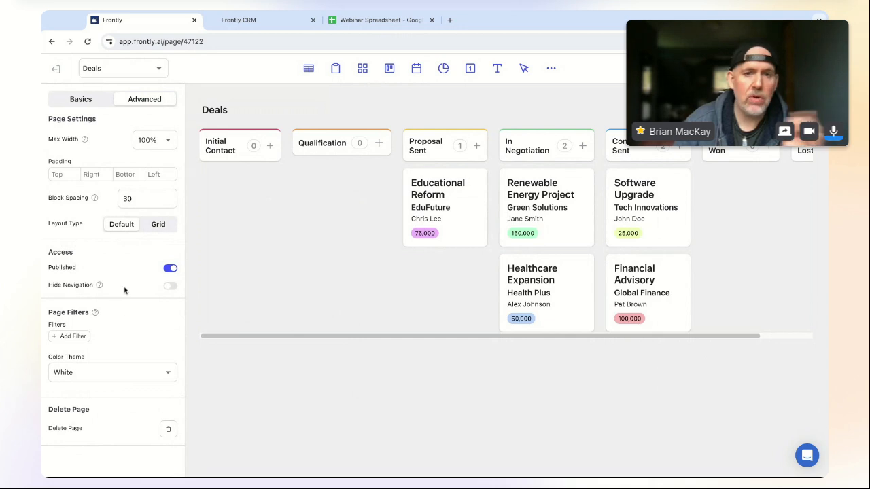
- Leave the kanban's Record Click Action at Default View and show the app's page list
click(359, 233)
scroll(80, 414, down, 10)
scroll(81, 415, down, 1)
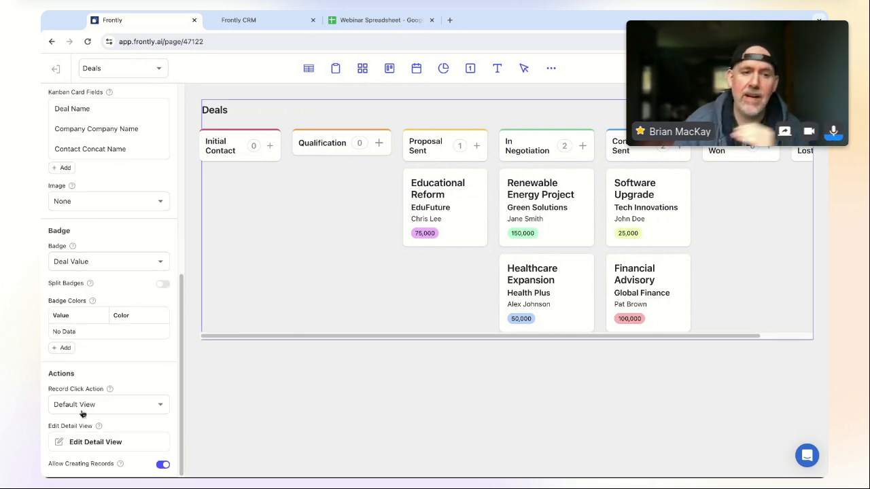
click(114, 408)
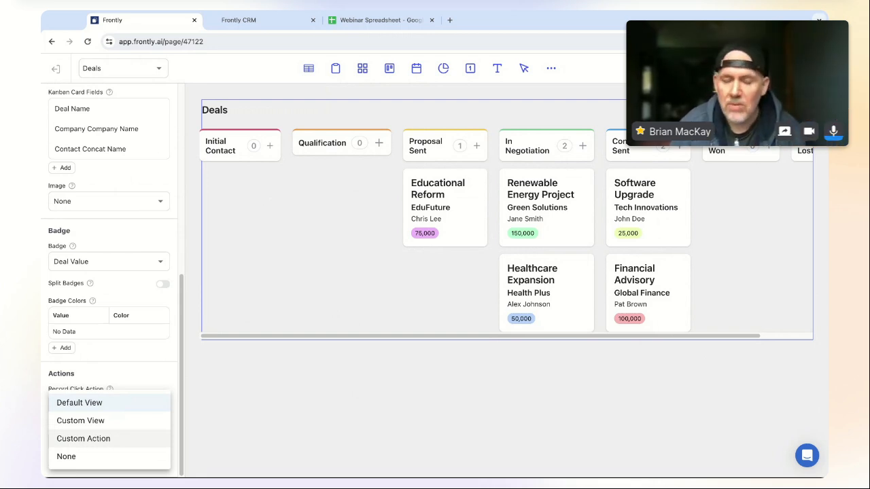
click(508, 354)
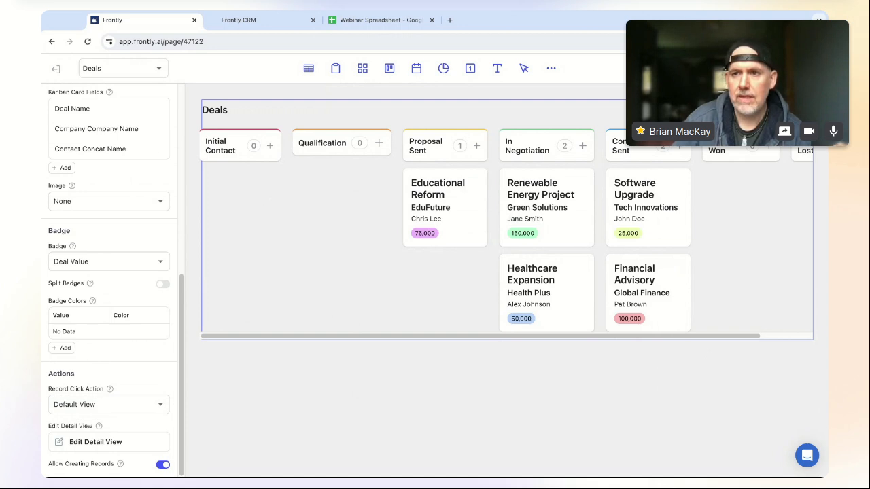
click(150, 72)
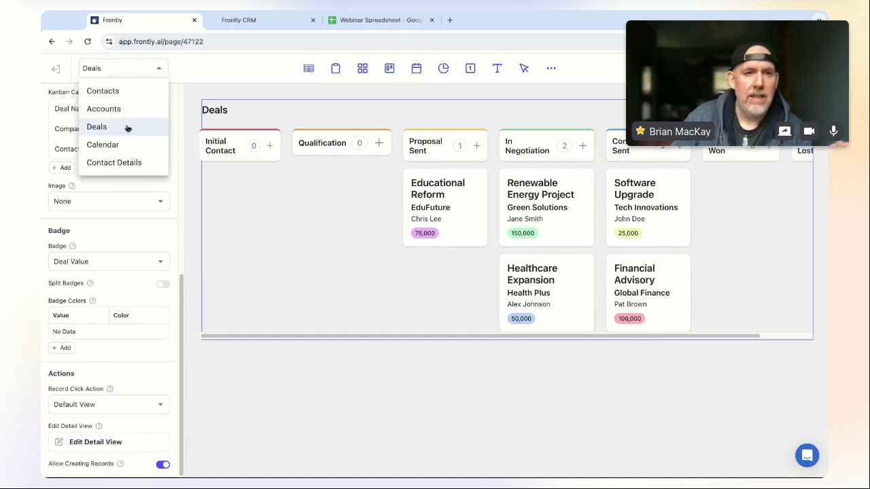
- Switch to the Contacts page and select its table block
click(109, 90)
scroll(552, 314, right, 2)
scroll(551, 314, left, 2)
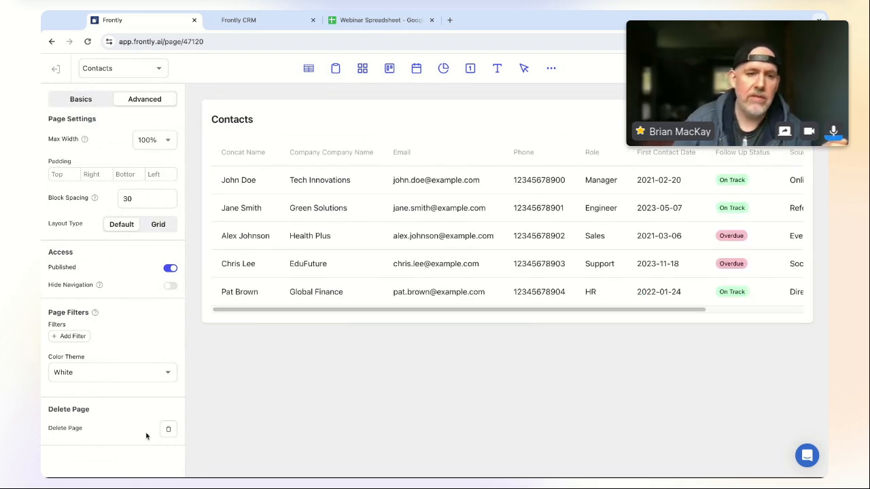
click(88, 103)
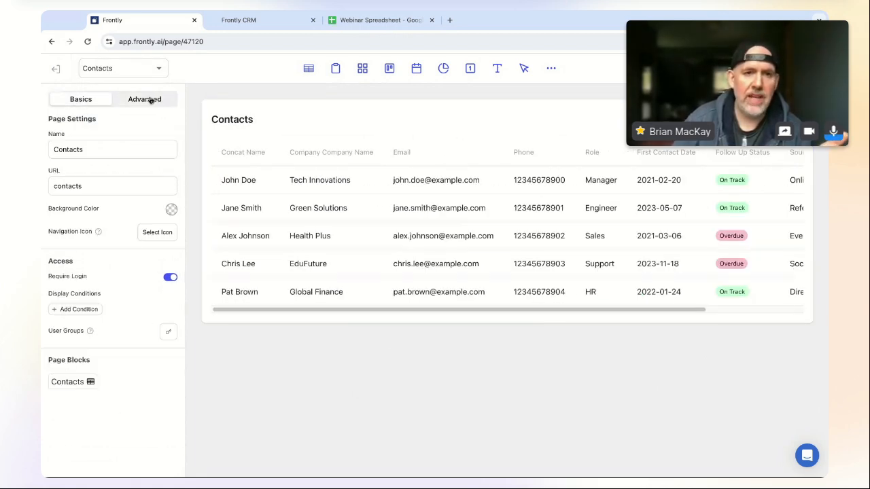
click(151, 100)
click(301, 112)
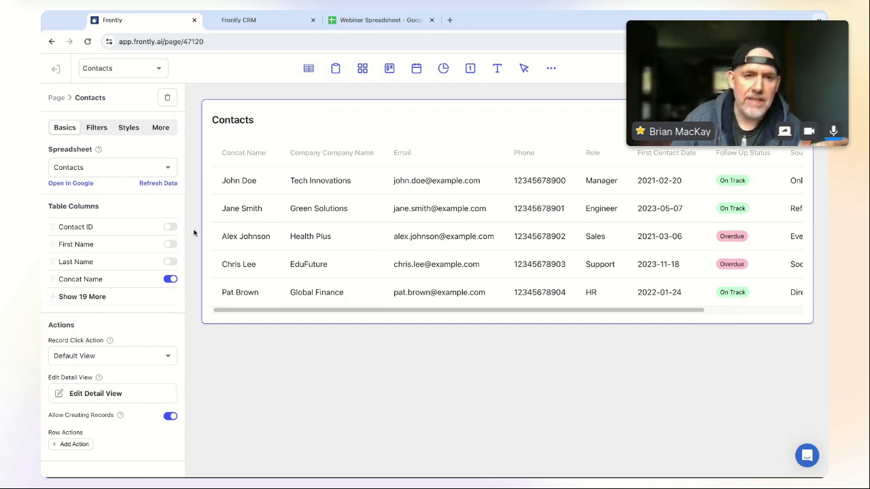
- Set the Contacts table's Record Click Action to Custom Action
click(130, 355)
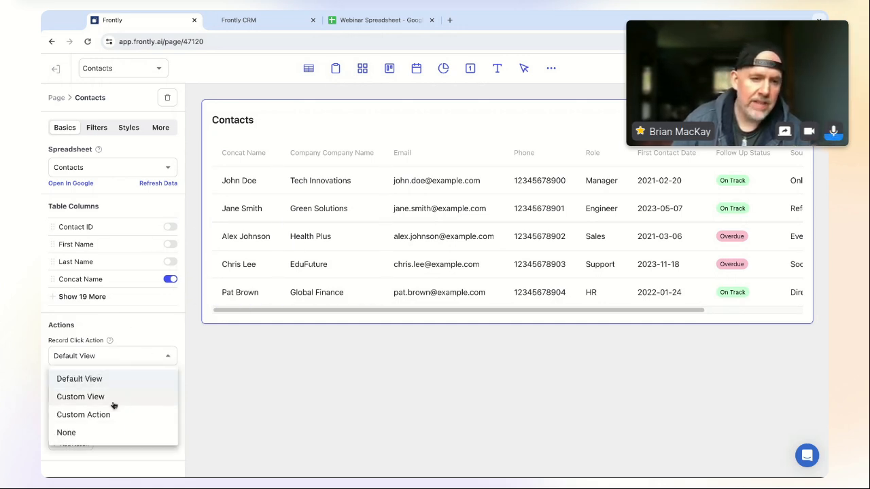
click(131, 328)
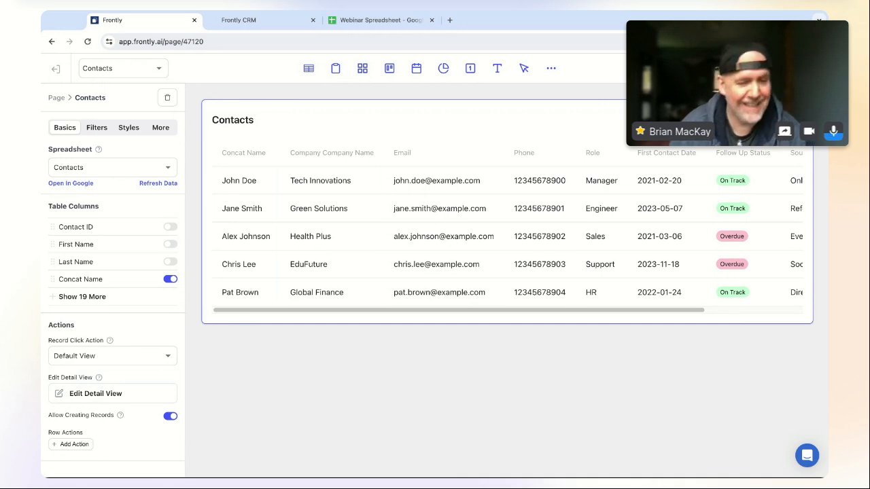
click(143, 356)
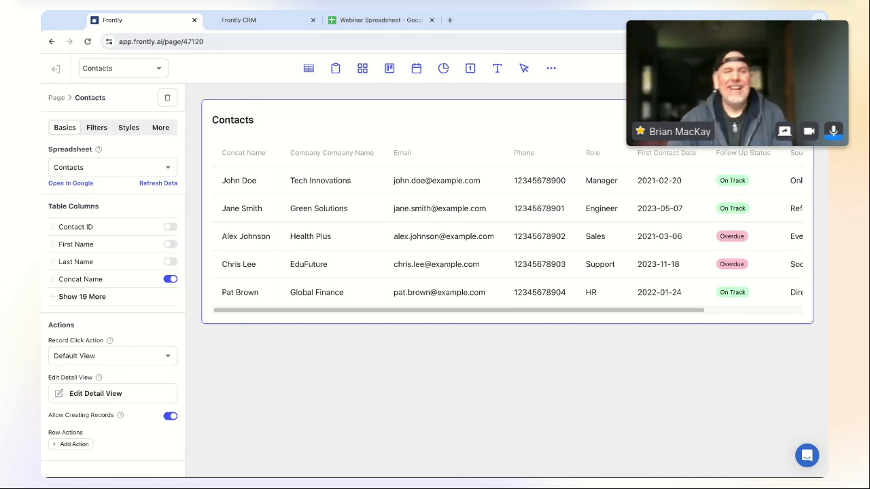
click(127, 357)
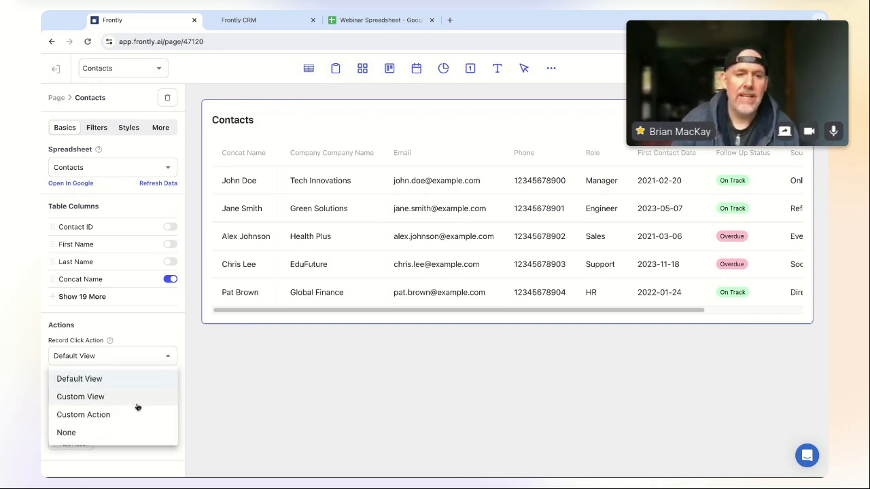
click(143, 357)
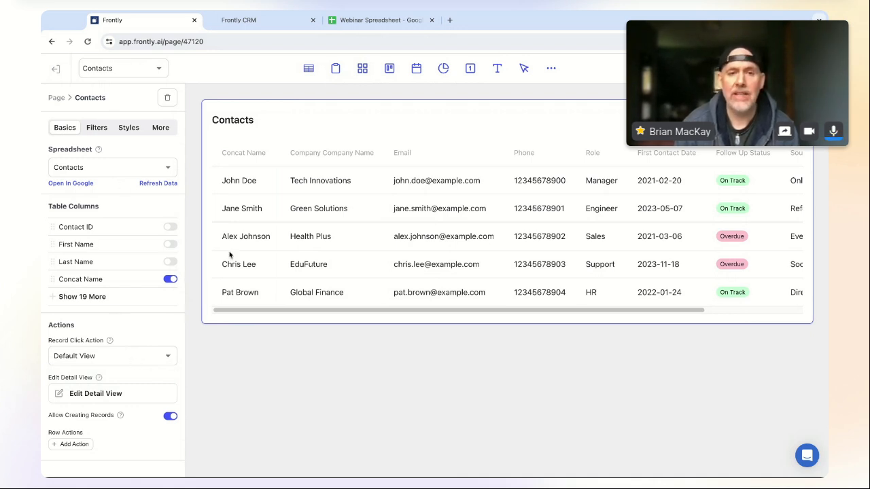
click(133, 361)
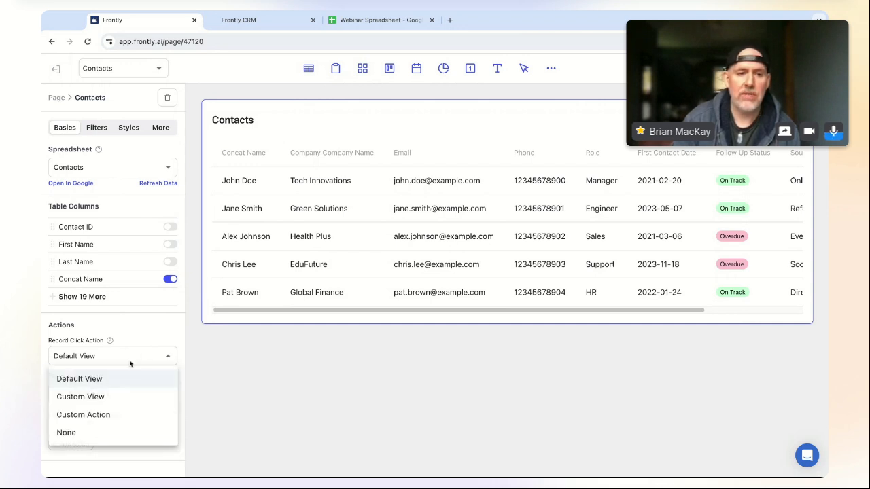
click(110, 416)
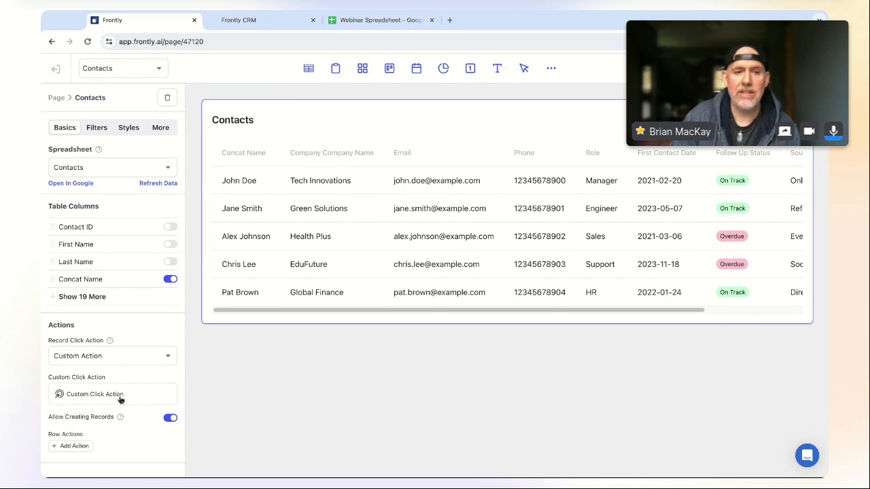
- Add a Navigate To Page step targeting the Contact Details page
click(113, 395)
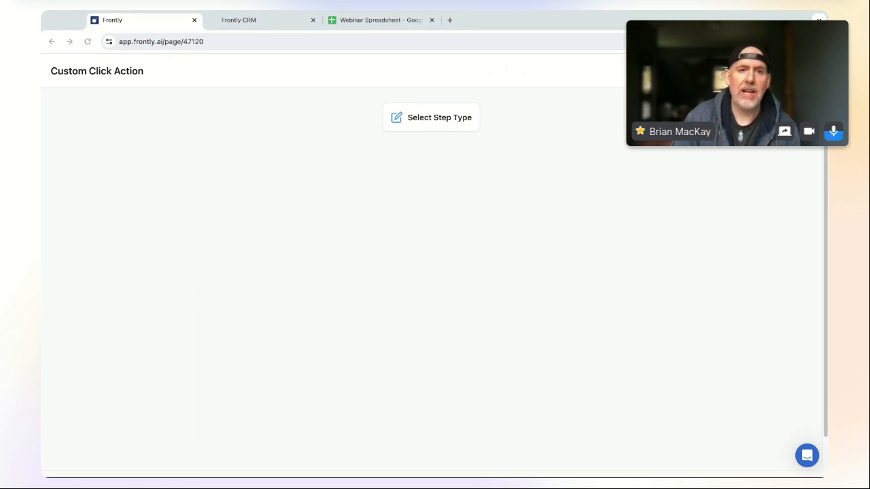
click(445, 124)
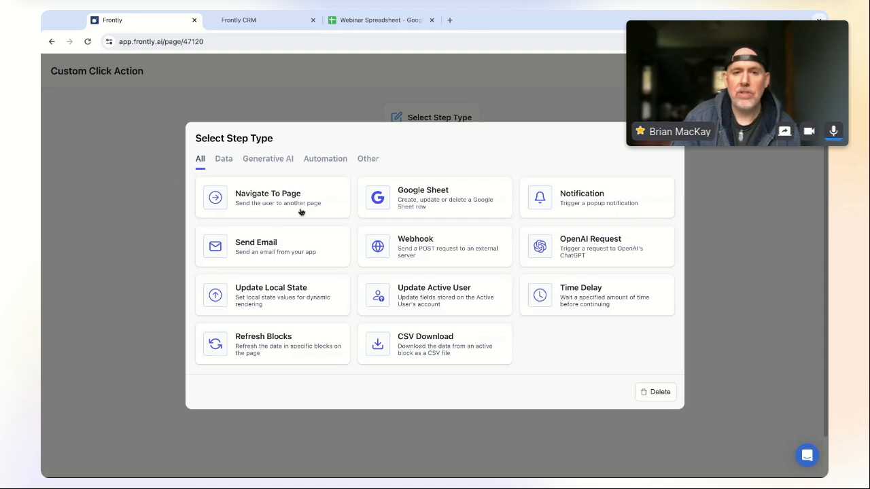
click(274, 212)
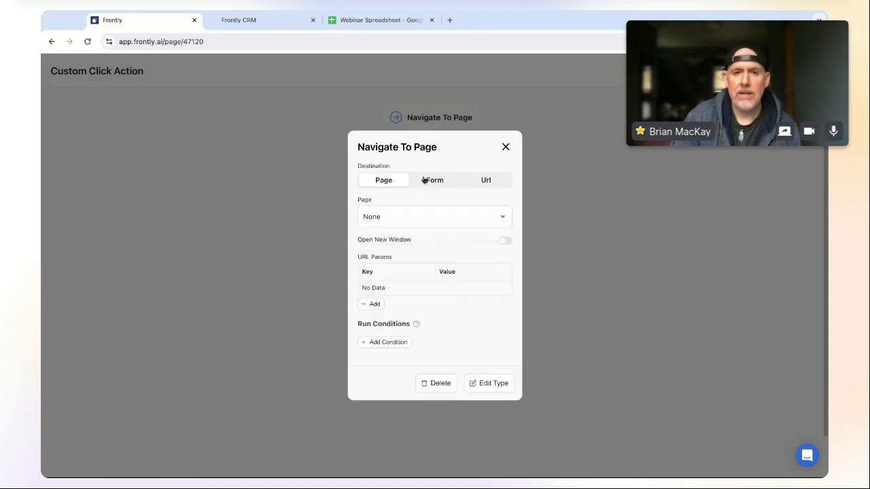
click(420, 219)
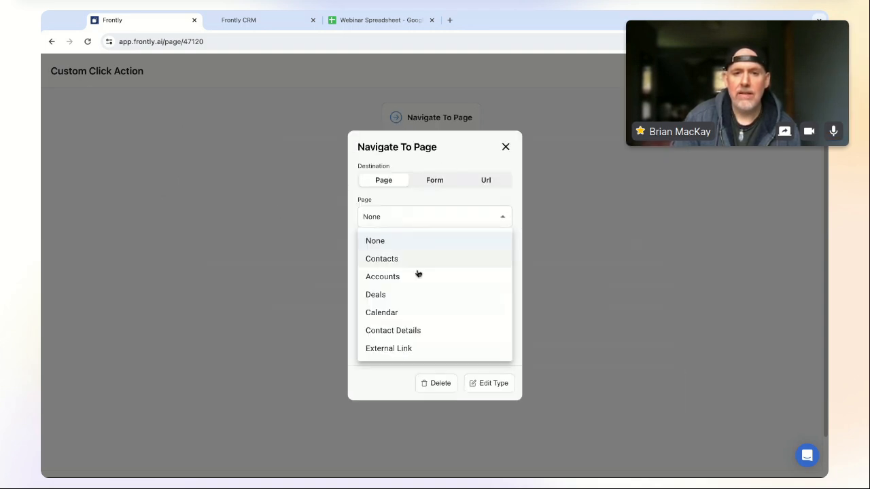
click(435, 332)
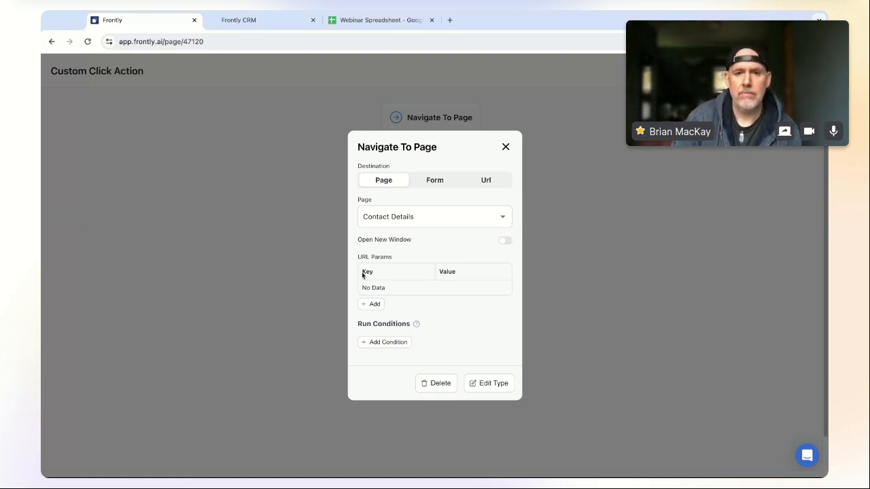
- Add URL parameters named contact_ID and contact_company
click(378, 305)
text(contact_ID)
click(375, 305)
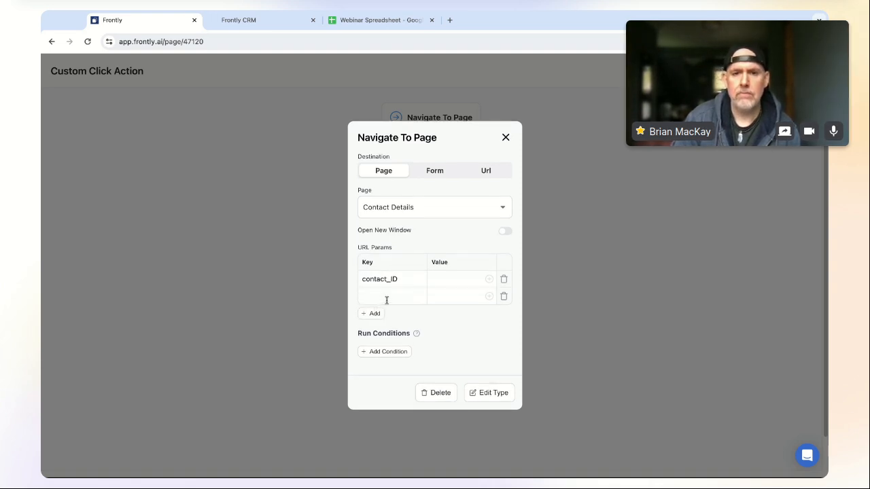
text(contact_company)
- Map contact_ID to the record's contact_ID and contact_company to its company_ID
click(453, 282)
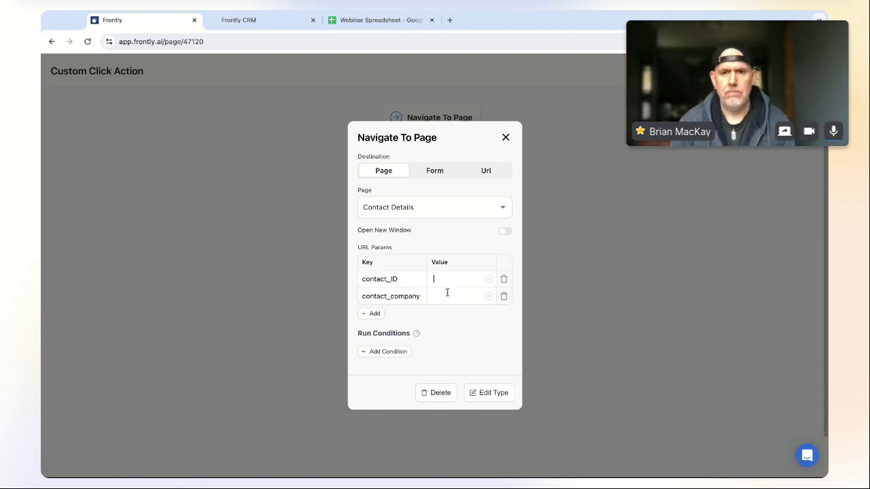
click(489, 279)
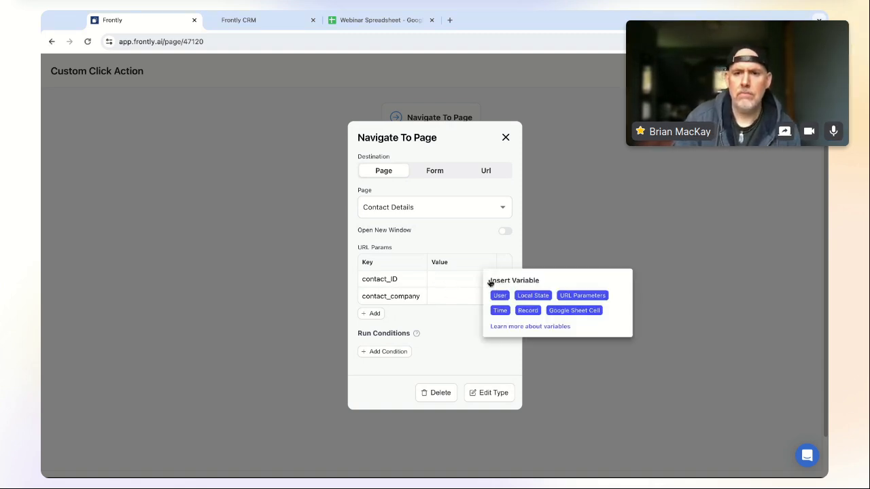
click(529, 311)
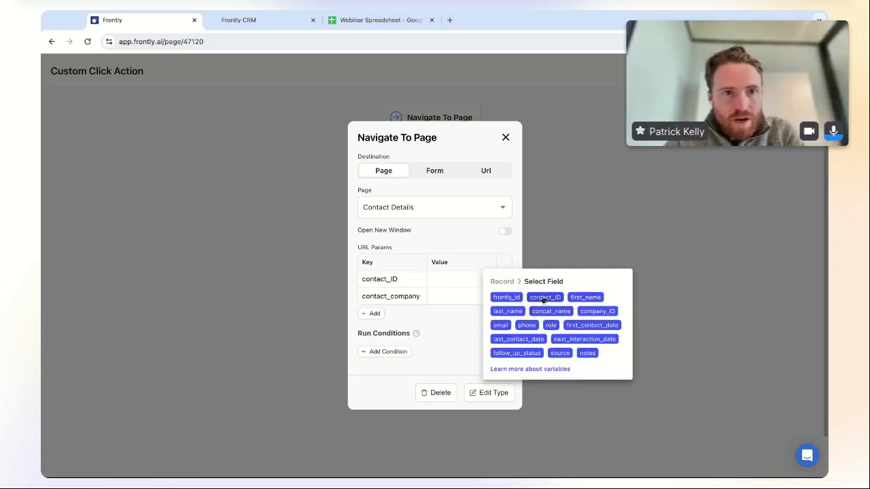
click(544, 298)
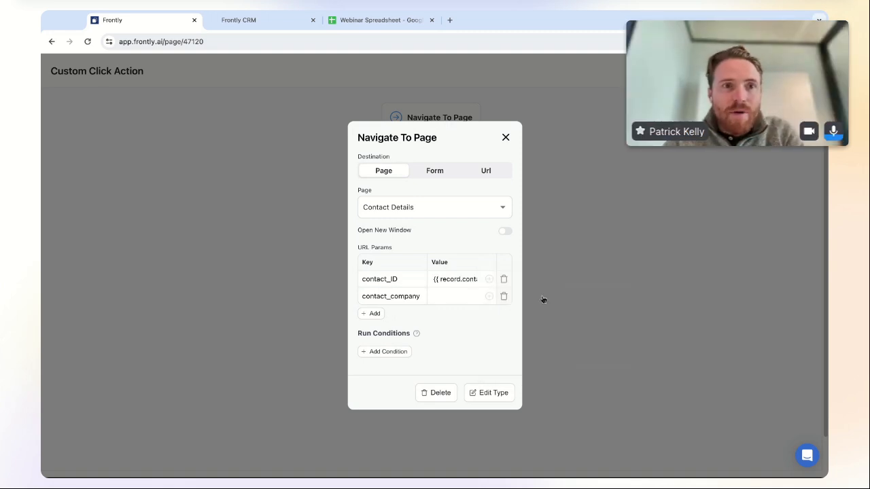
click(489, 298)
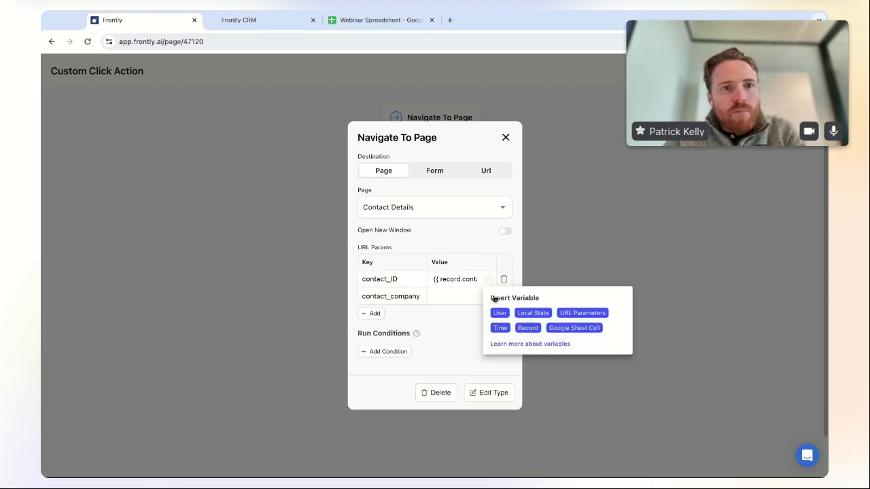
click(528, 329)
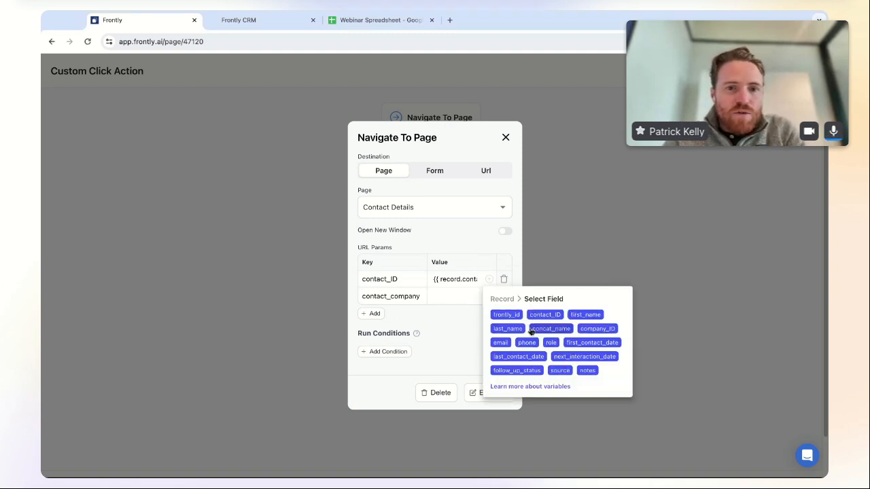
click(600, 331)
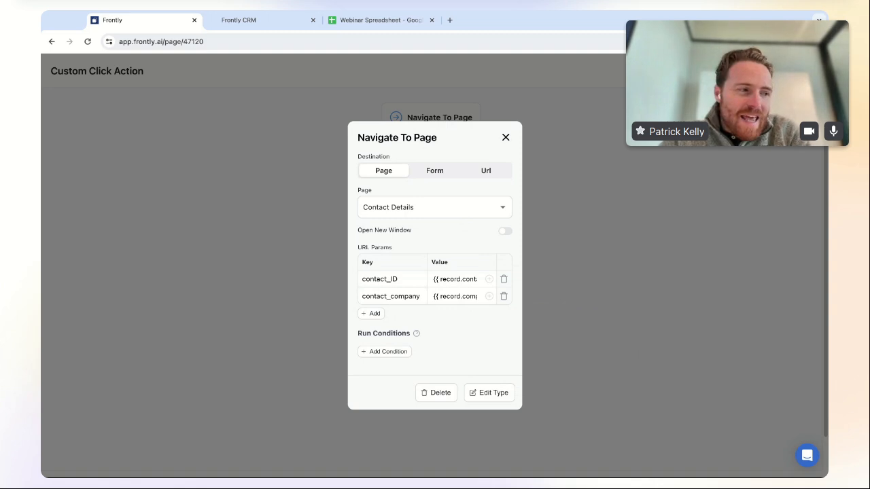
- Review the contact_ID parameter value, then exit the custom action editor
key(Escape)
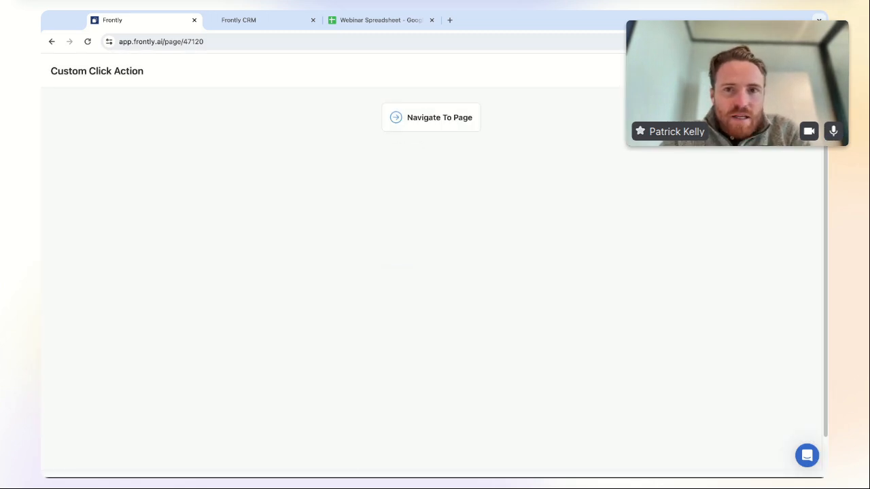
click(451, 124)
triple_click(451, 283)
click(450, 283)
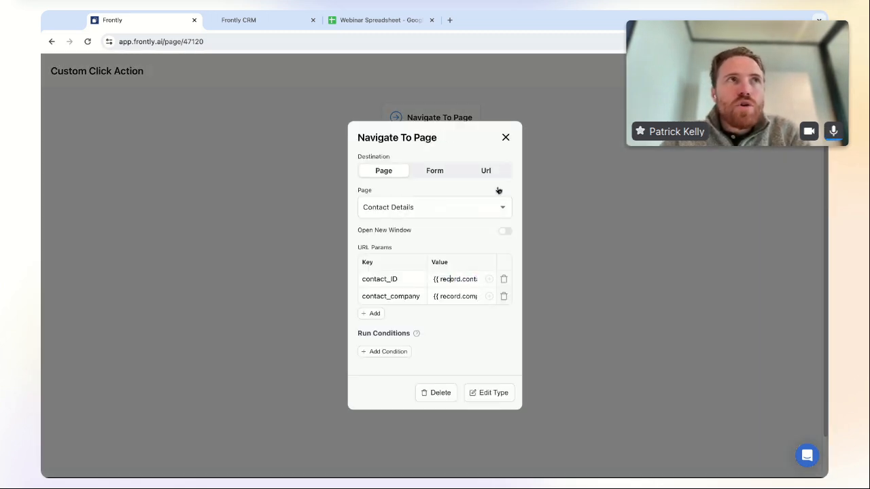
triple_click(434, 279)
click(457, 280)
triple_click(466, 280)
click(506, 138)
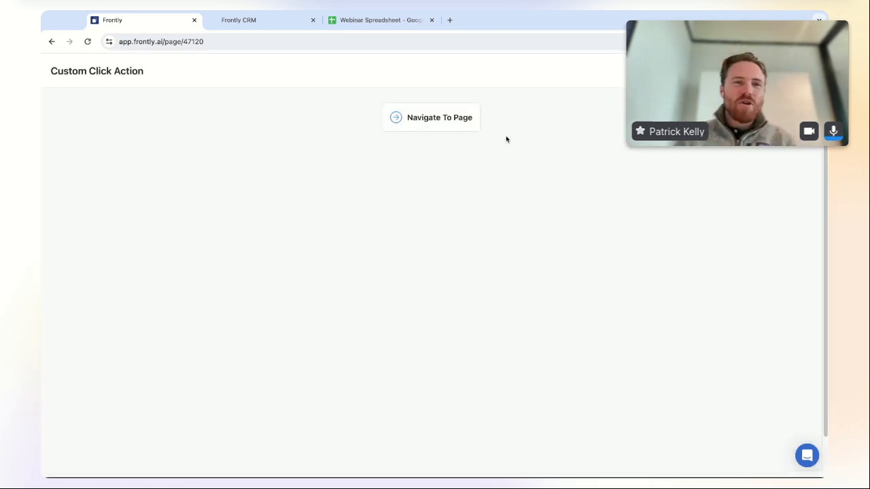
click(807, 70)
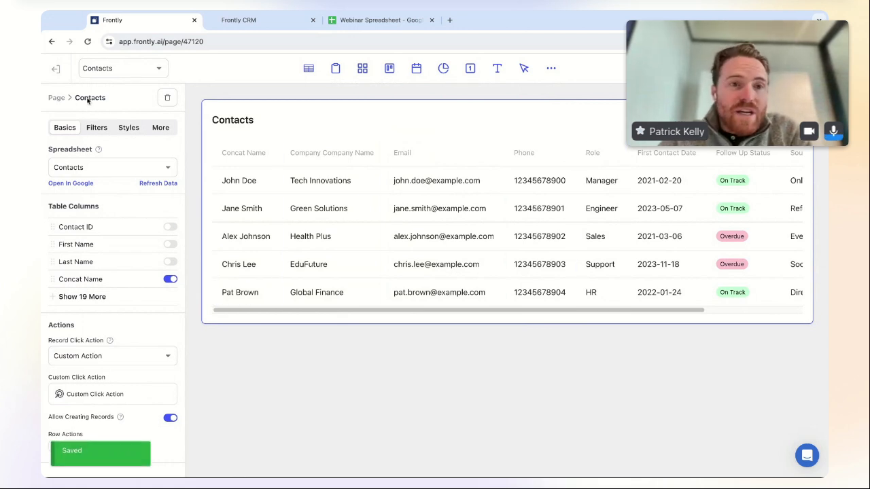
- Switch to Contact Details and add an InfoList block using the Contacts spreadsheet
click(135, 74)
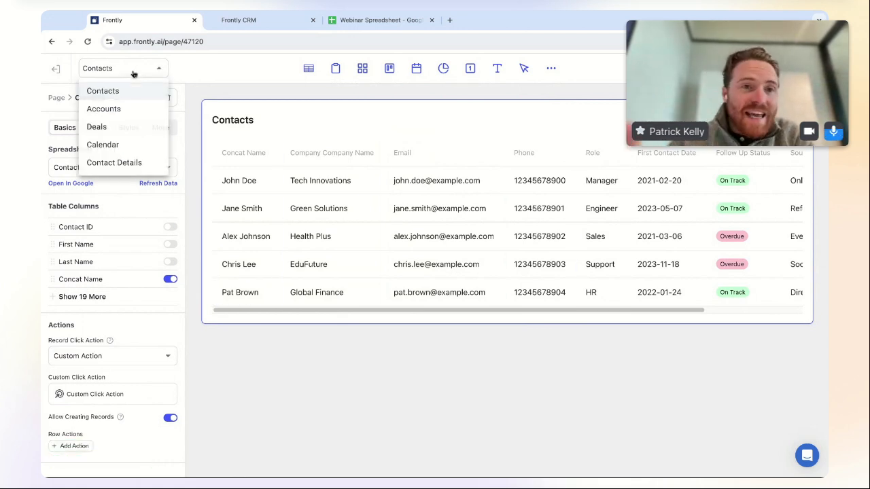
click(125, 162)
click(505, 343)
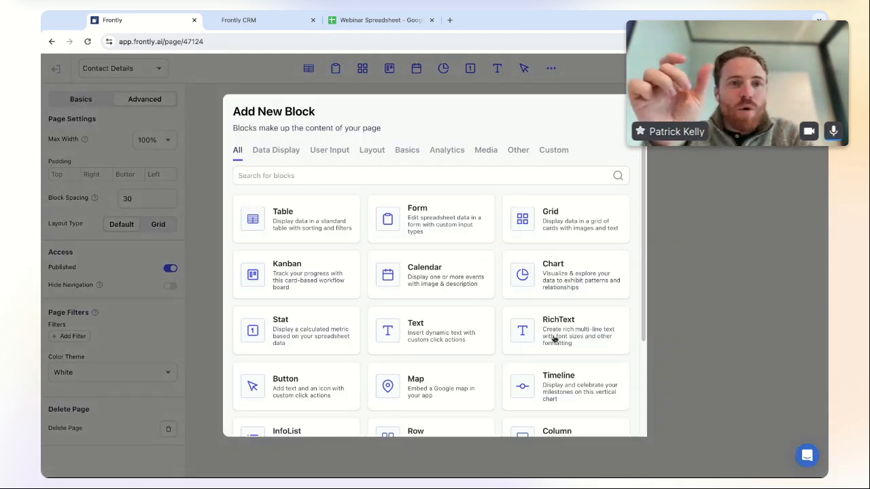
scroll(362, 399, down, 1)
scroll(340, 374, down, 3)
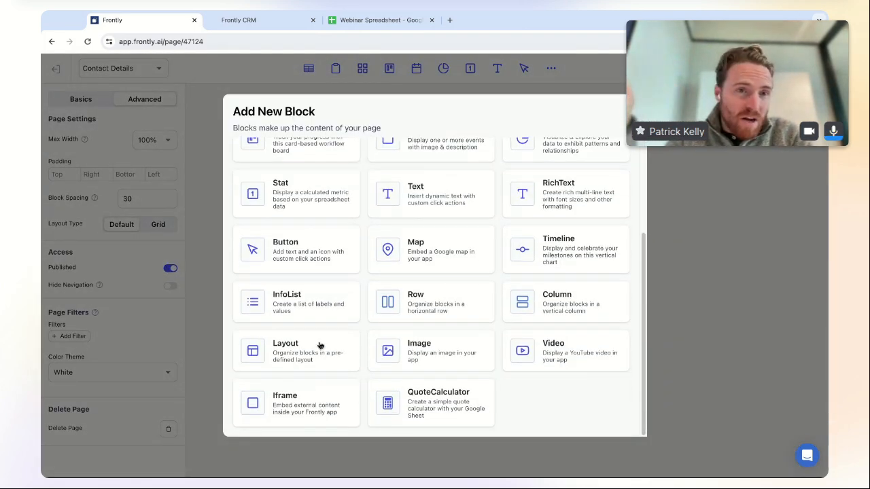
click(303, 315)
click(456, 271)
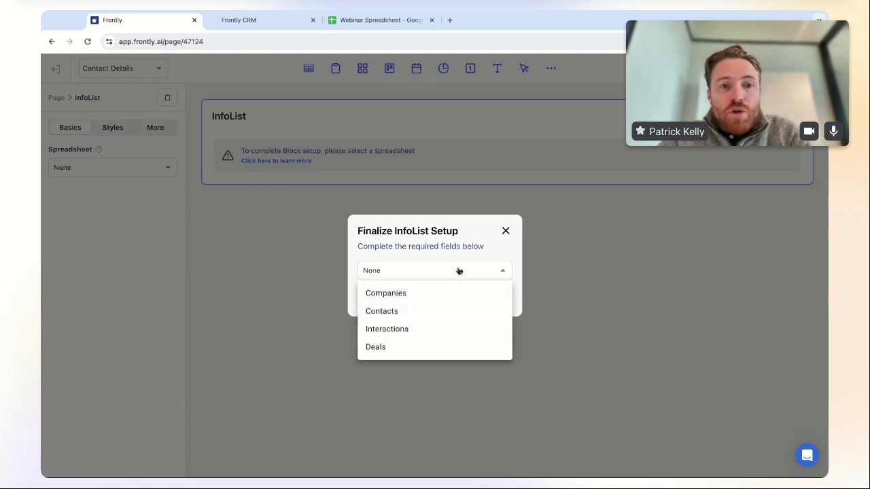
click(437, 310)
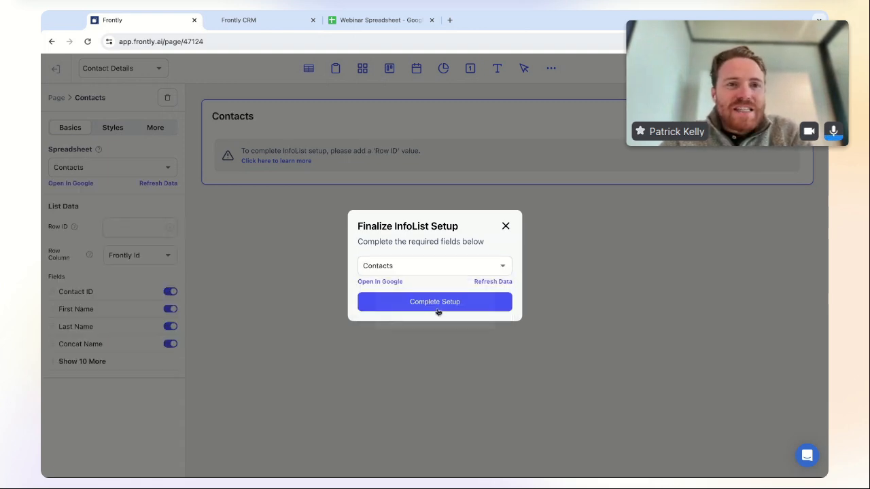
click(443, 303)
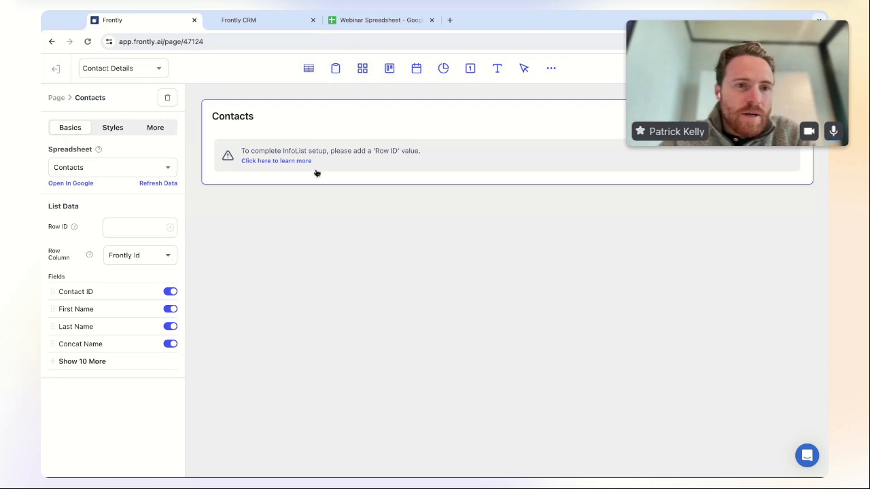
- Set the Contact Details InfoList's Row ID to the contact_ID URL parameter
click(110, 128)
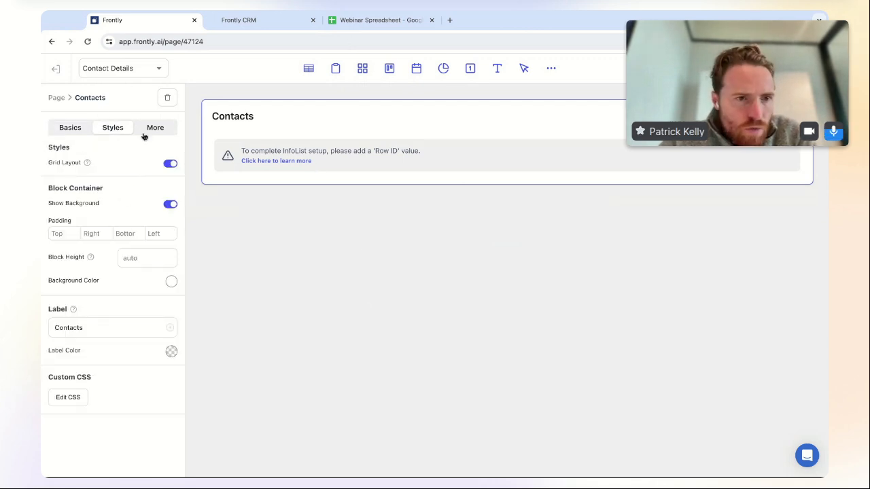
click(150, 130)
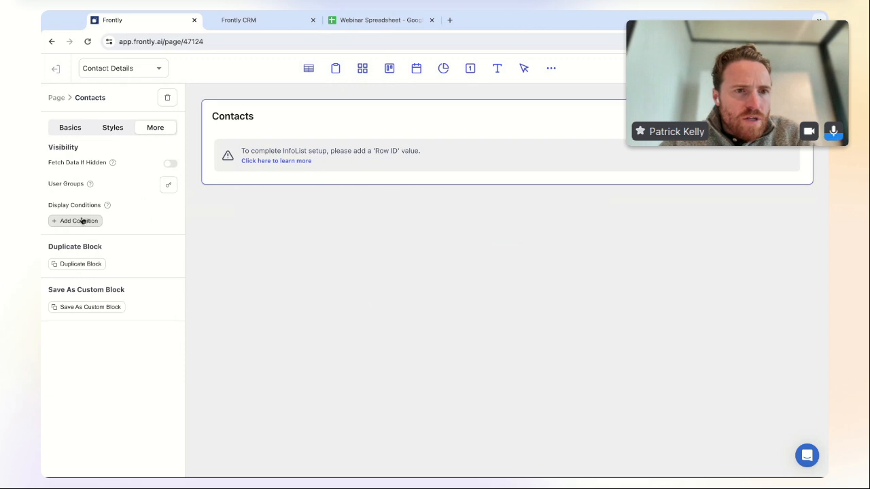
click(65, 127)
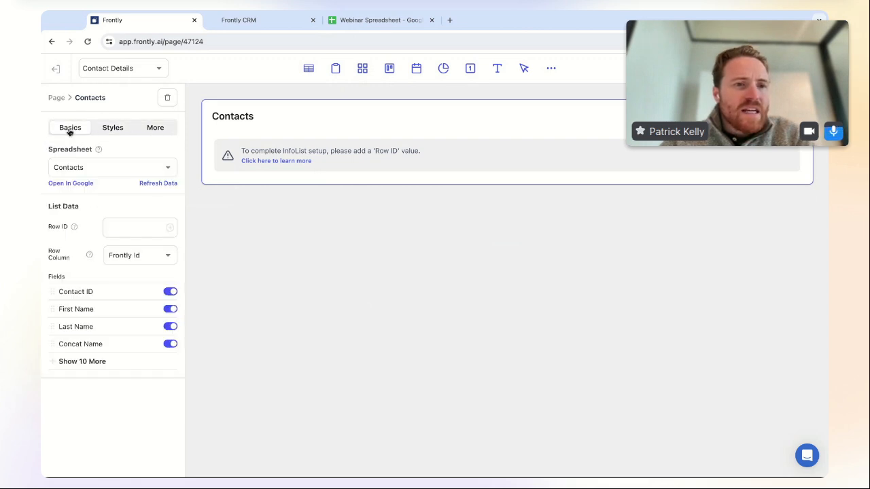
click(169, 229)
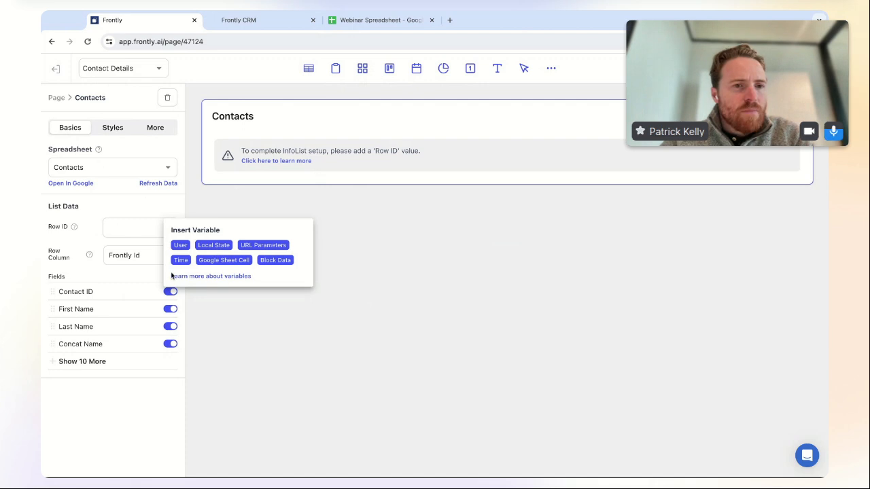
click(263, 245)
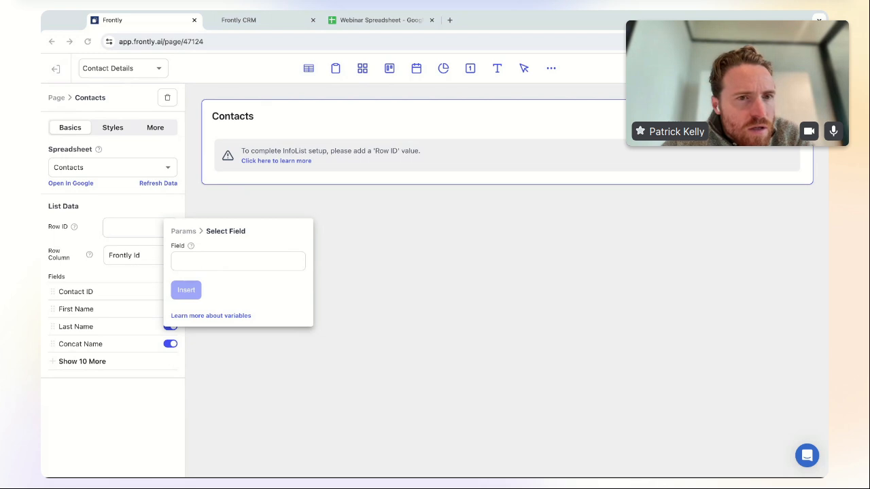
click(345, 290)
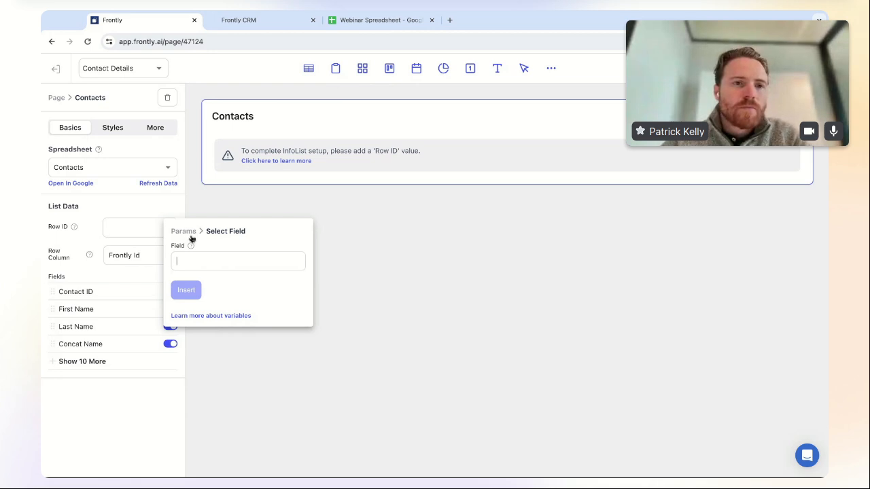
key(super+Tab)
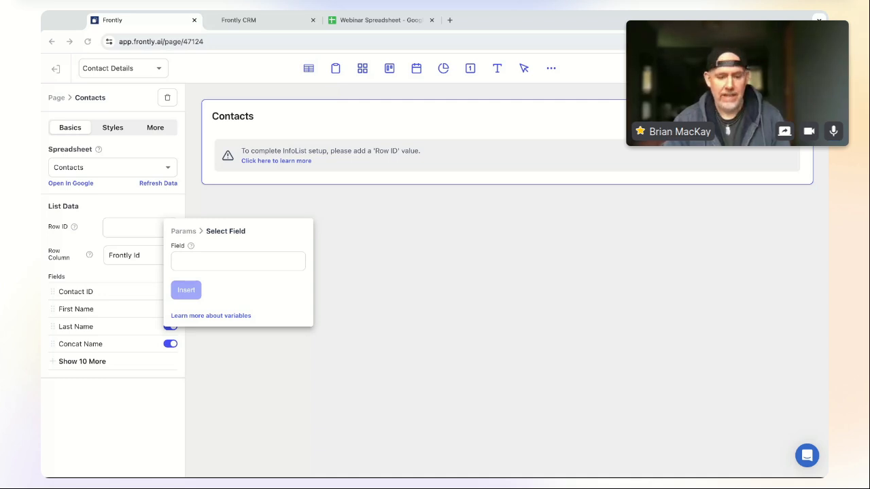
click(86, 230)
text(contact_ID)
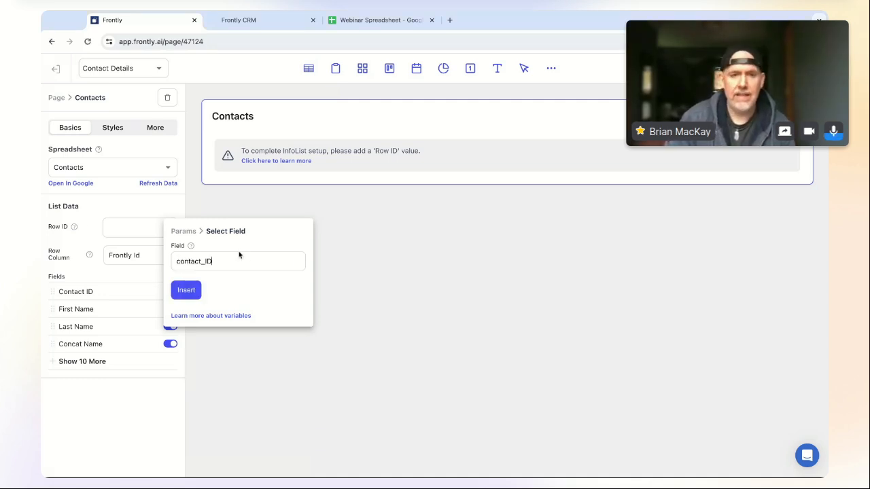
click(192, 290)
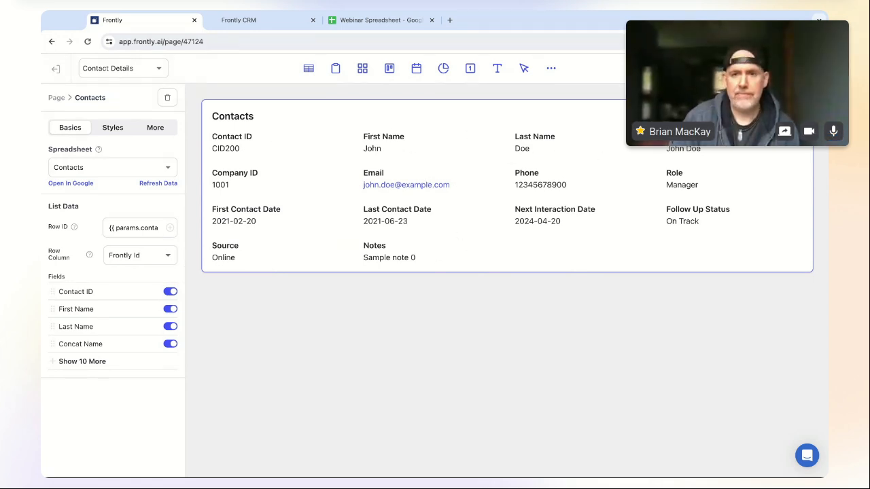
click(157, 69)
click(102, 91)
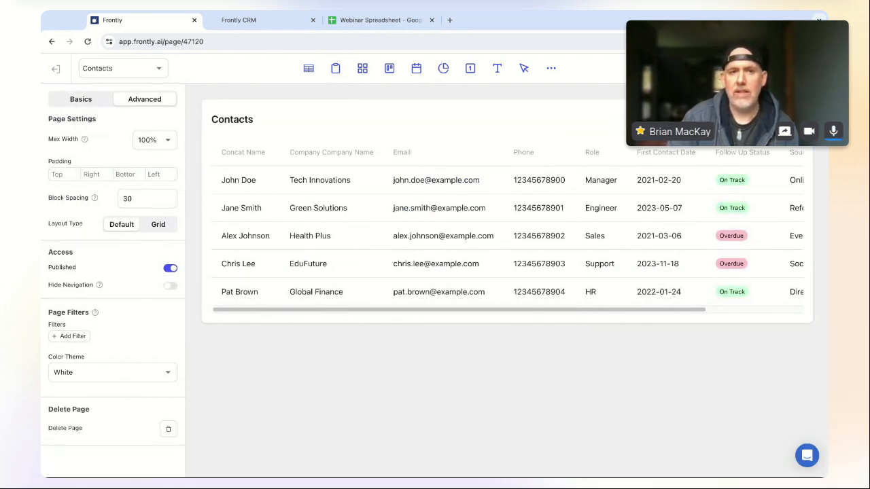
click(799, 69)
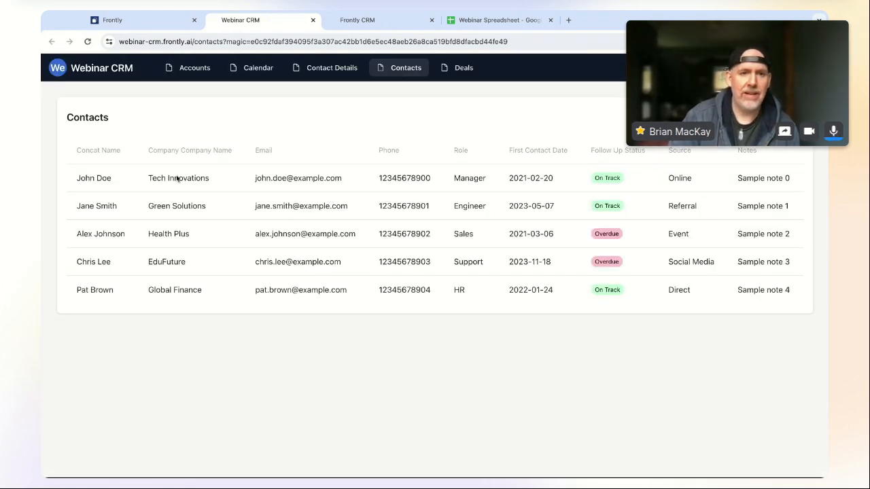
click(182, 180)
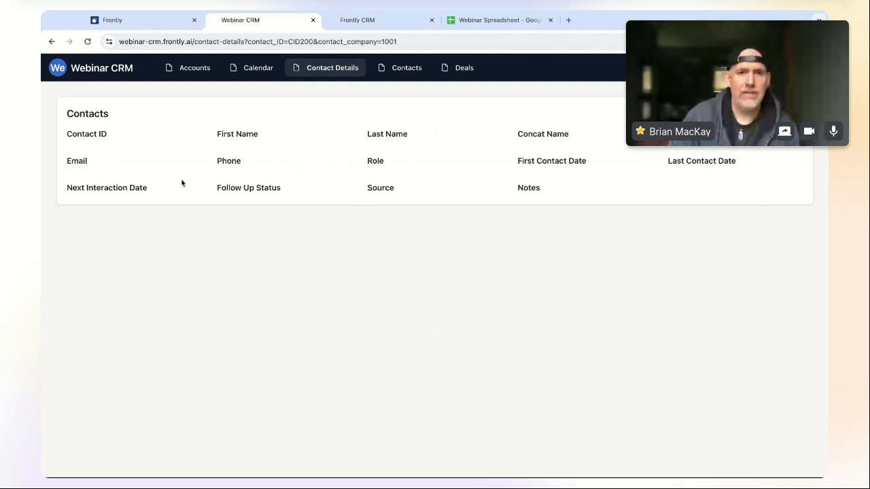
click(136, 22)
click(245, 20)
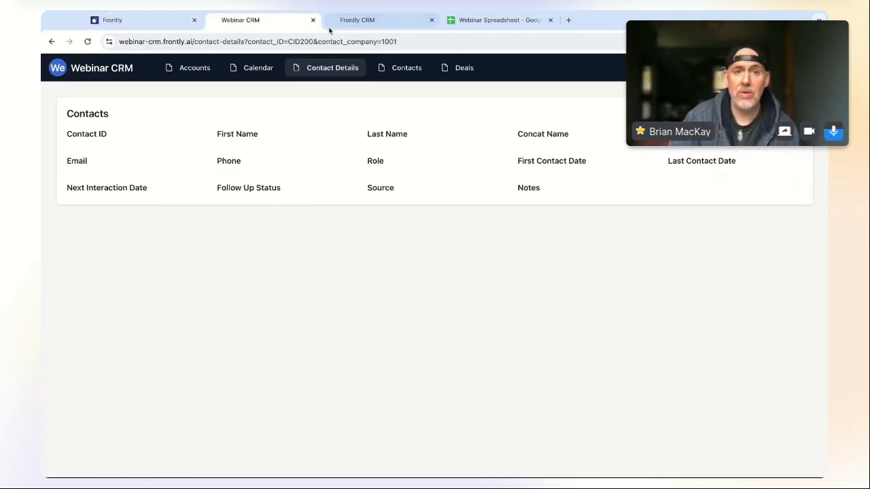
click(313, 19)
click(122, 24)
click(367, 171)
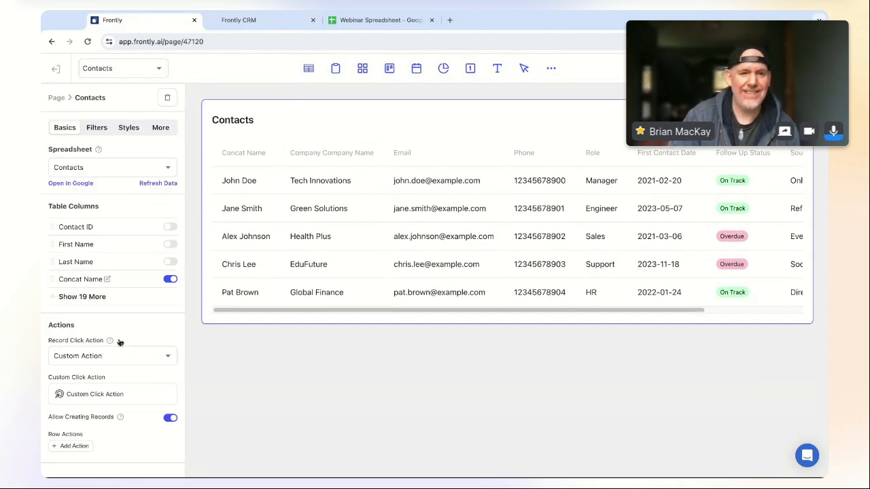
click(108, 395)
click(437, 120)
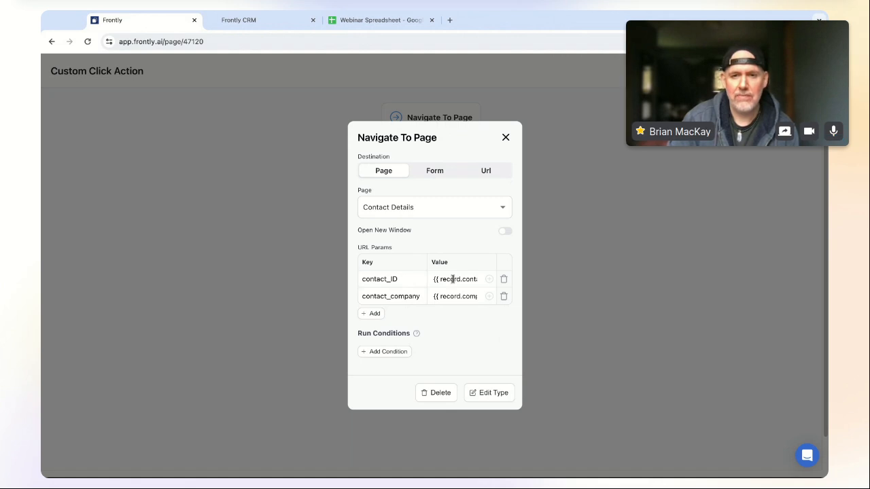
drag(437, 279, 474, 282)
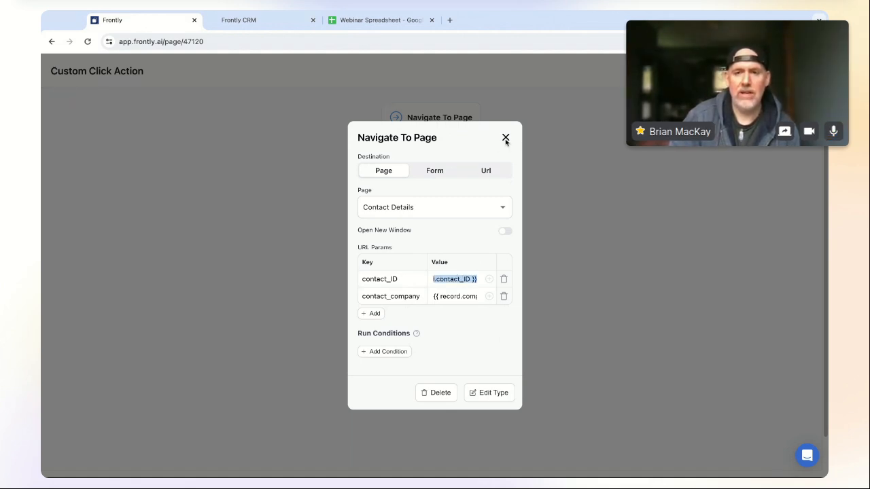
click(505, 139)
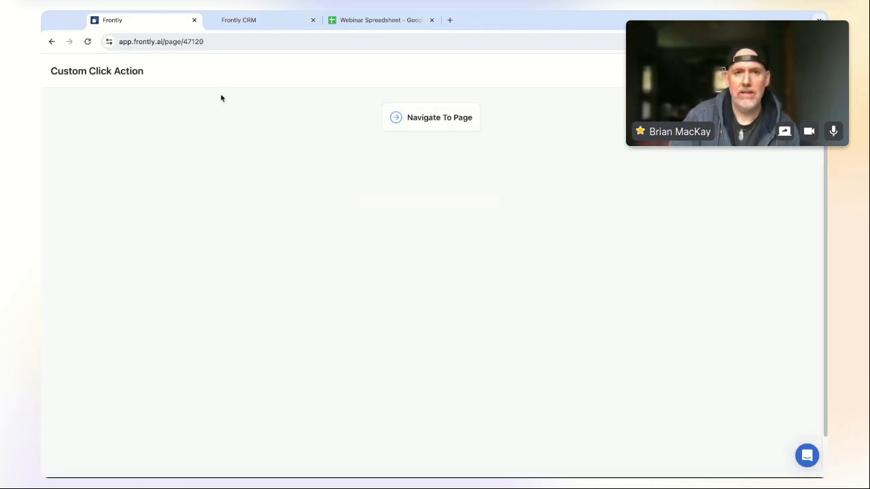
click(53, 42)
click(138, 66)
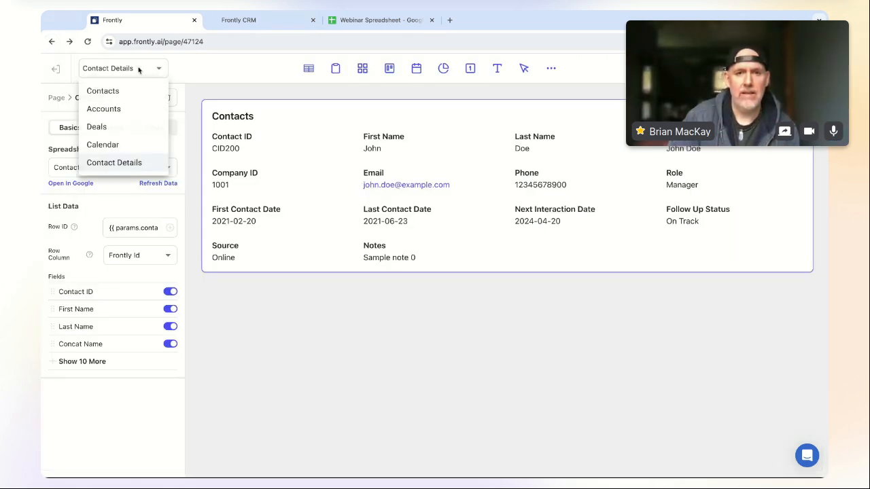
- In the live preview, open the second contact's details and inspect the URL parameters
click(138, 68)
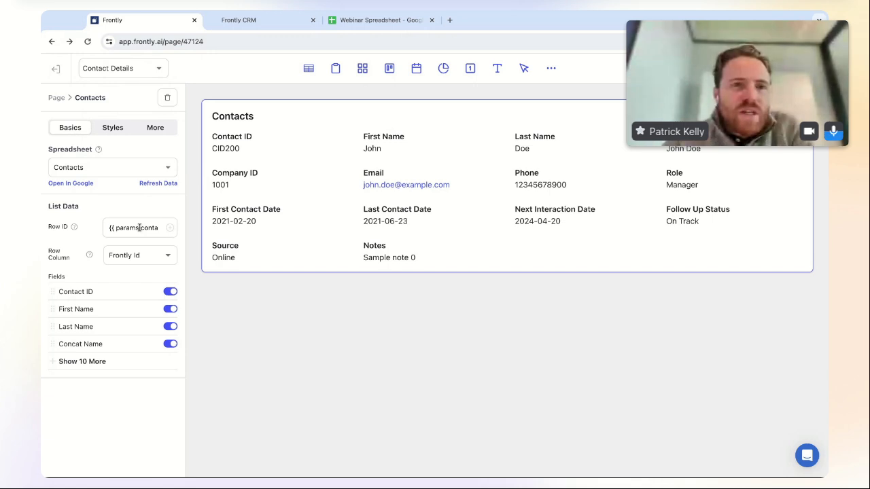
triple_click(139, 228)
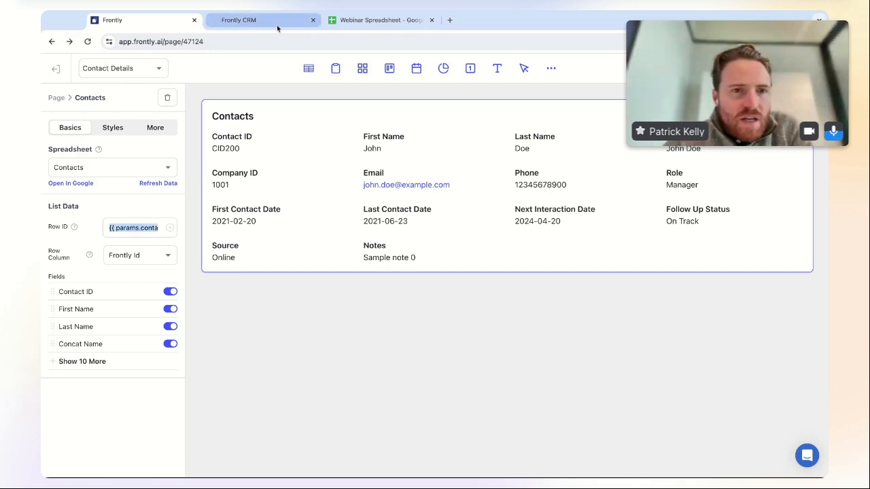
click(762, 68)
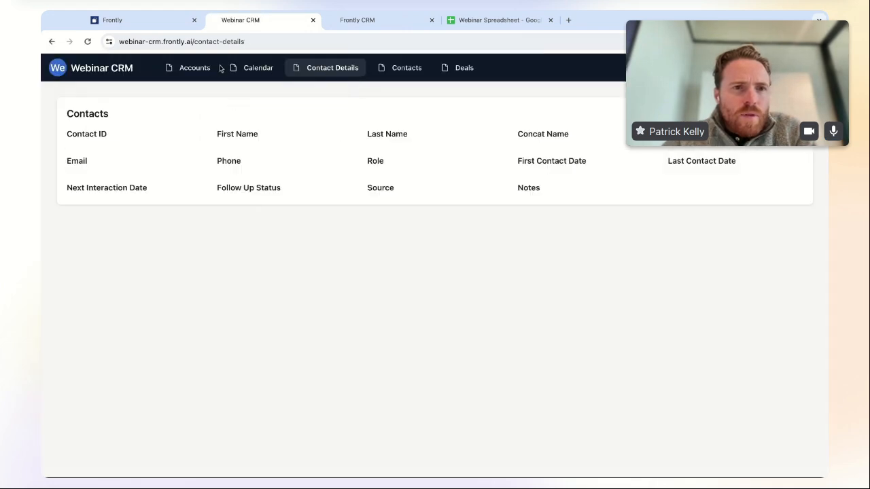
click(401, 68)
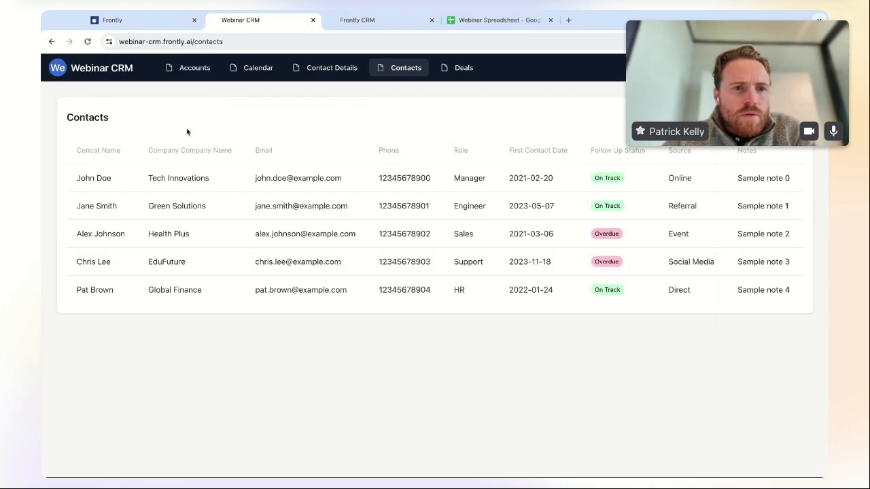
click(179, 210)
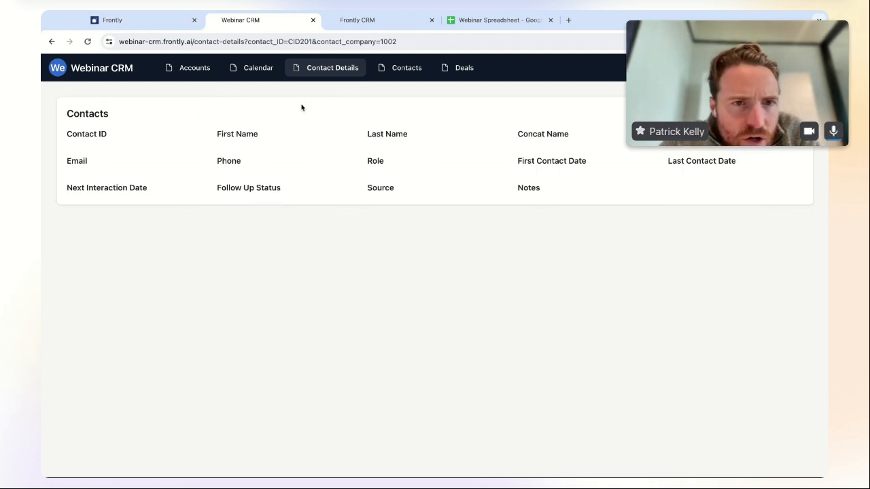
click(304, 41)
mouse_move(288, 42)
mouse_down()
mouse_move(399, 41)
mouse_move(270, 43)
mouse_up()
click(400, 41)
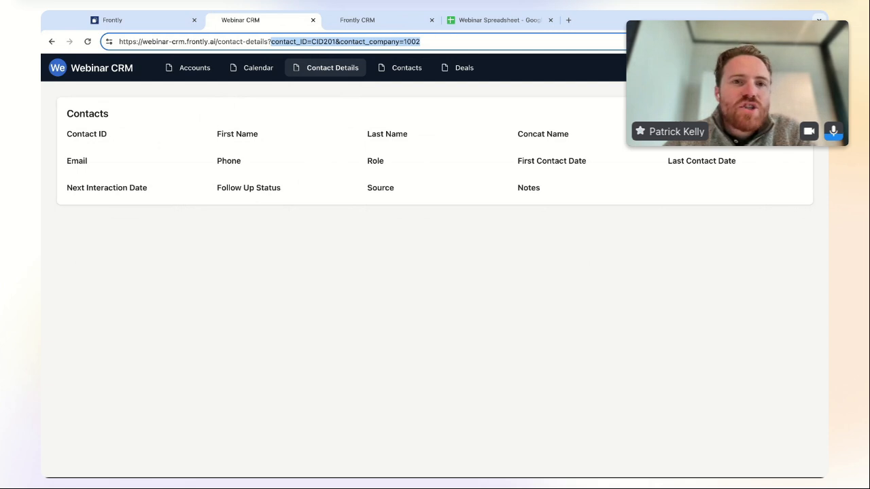
- Return to the Frontly editor and open the Contacts page
click(155, 22)
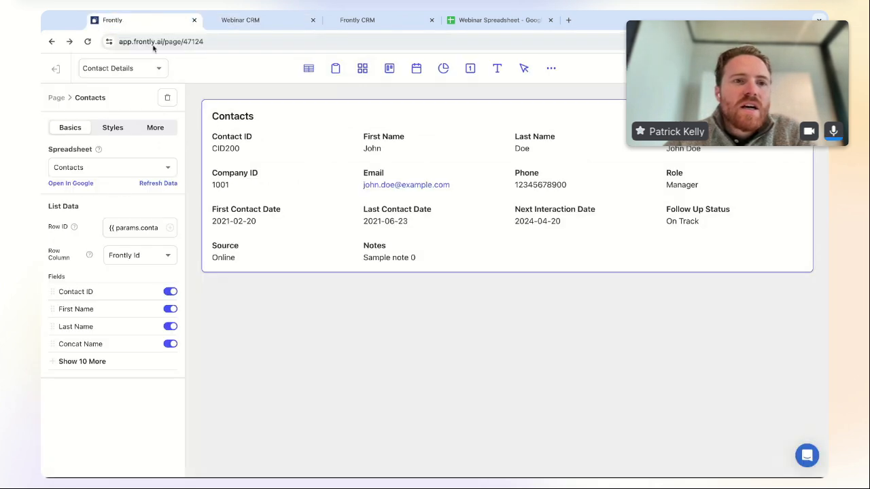
click(57, 69)
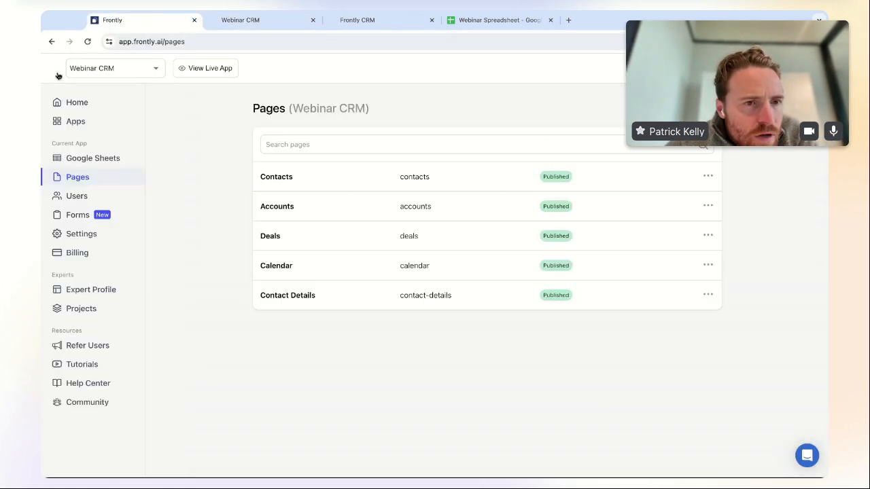
click(320, 185)
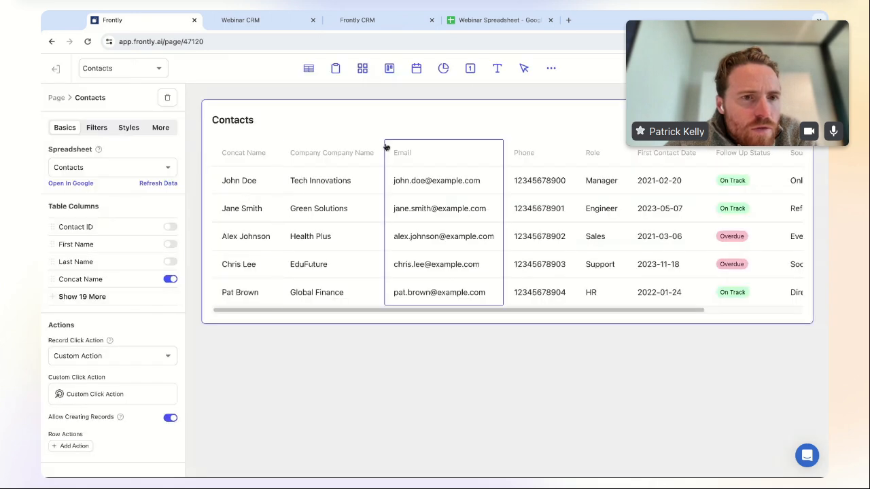
- Check the contact_ID and contact_company values in the table's Navigate To Page click action
click(119, 395)
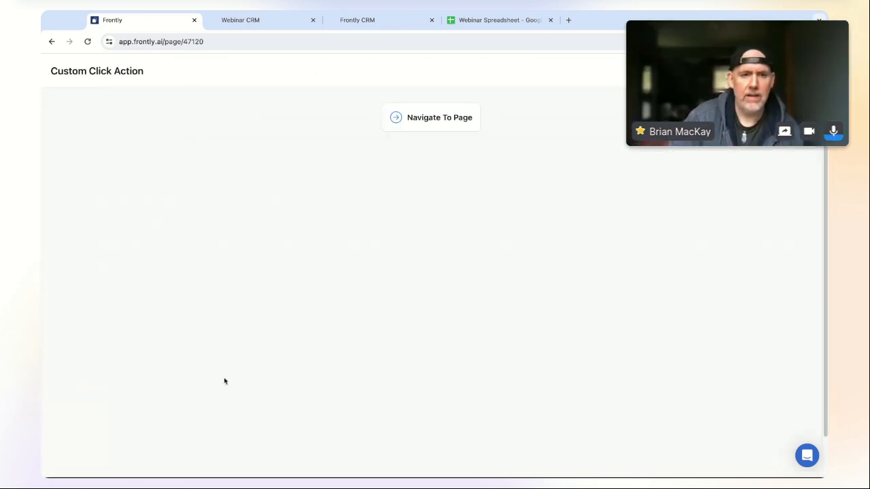
click(462, 118)
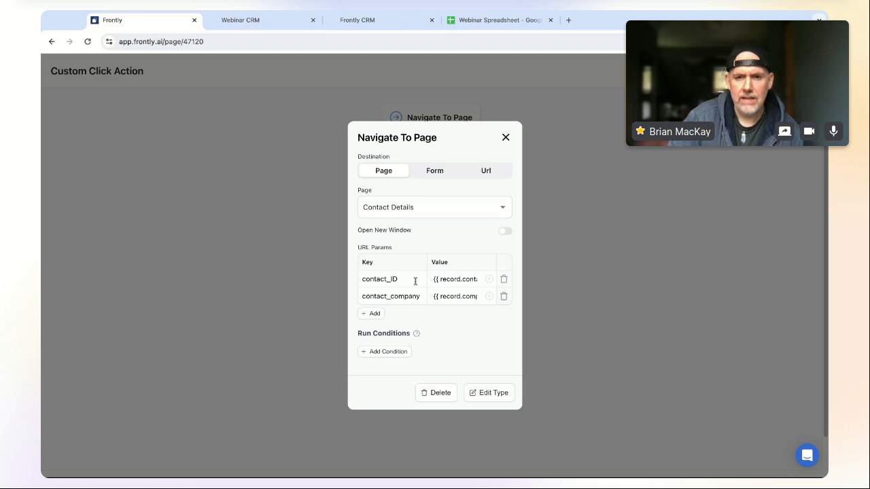
click(420, 297)
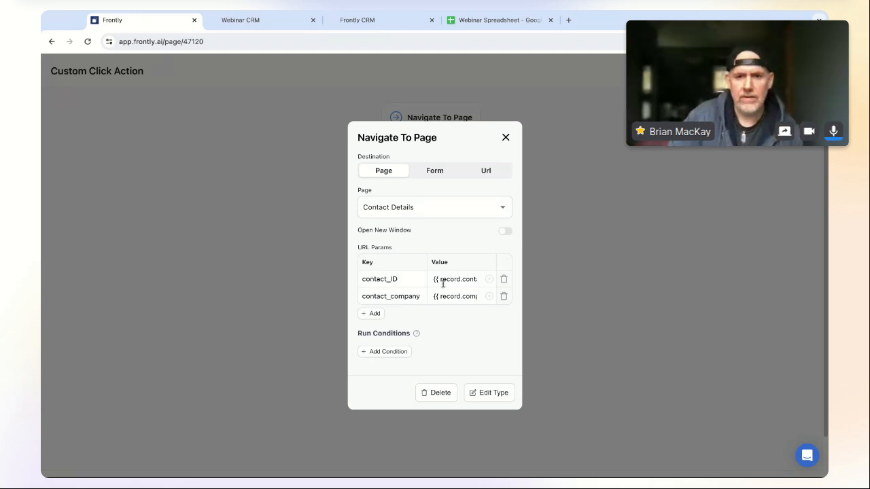
drag(456, 281, 490, 302)
click(467, 280)
click(459, 296)
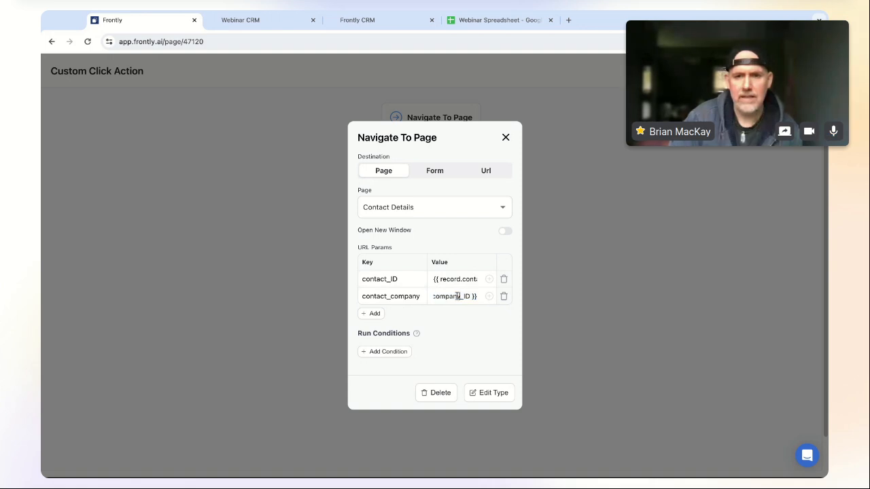
triple_click(459, 296)
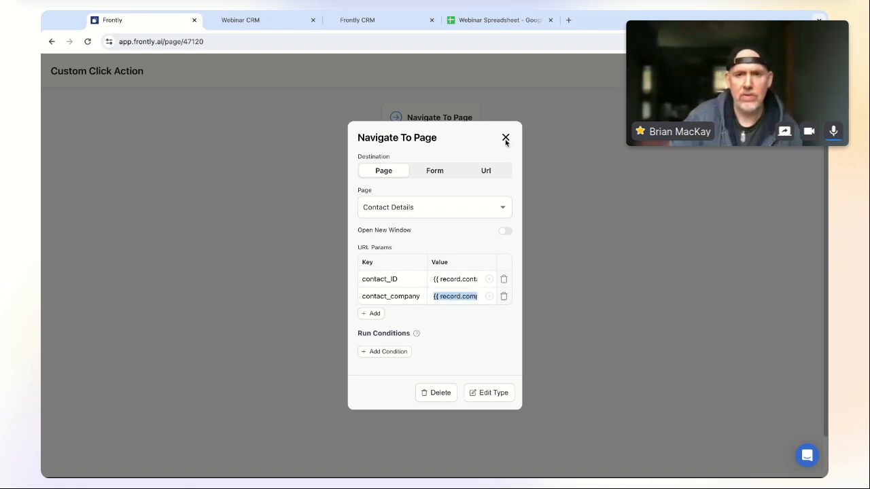
click(505, 138)
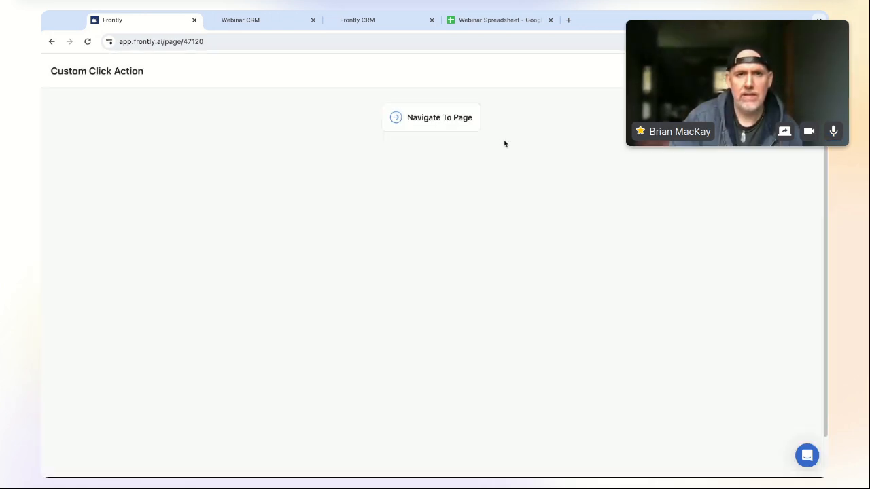
- Close the live app tab and go back to the Webinar CRM pages list
click(313, 19)
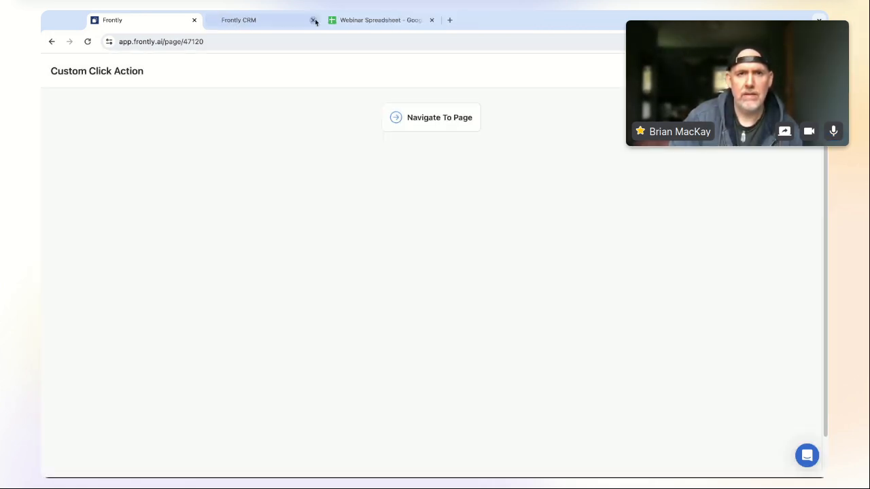
click(51, 41)
click(197, 72)
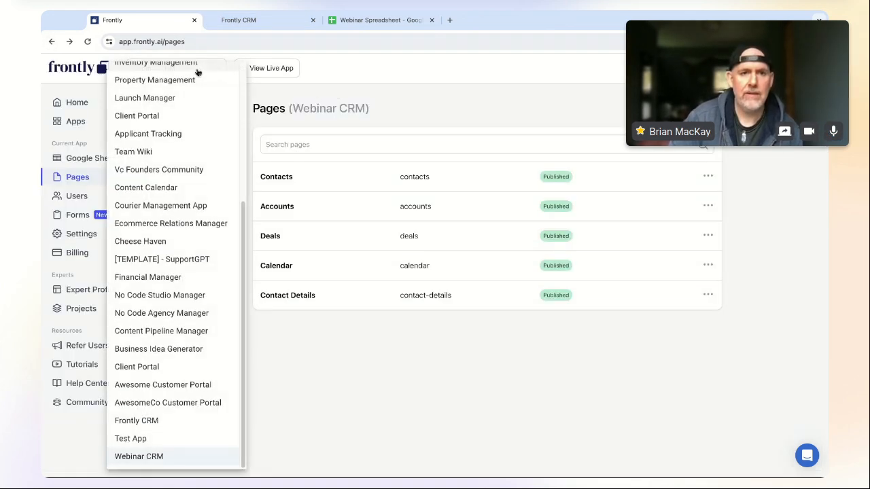
- Set the Contact Details list's Row Column to Contact ID instead of Frontly Id
click(335, 305)
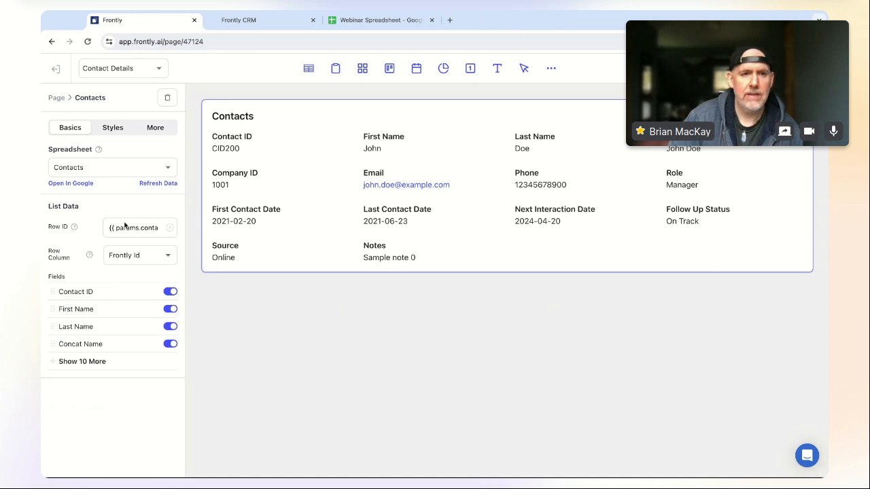
click(136, 261)
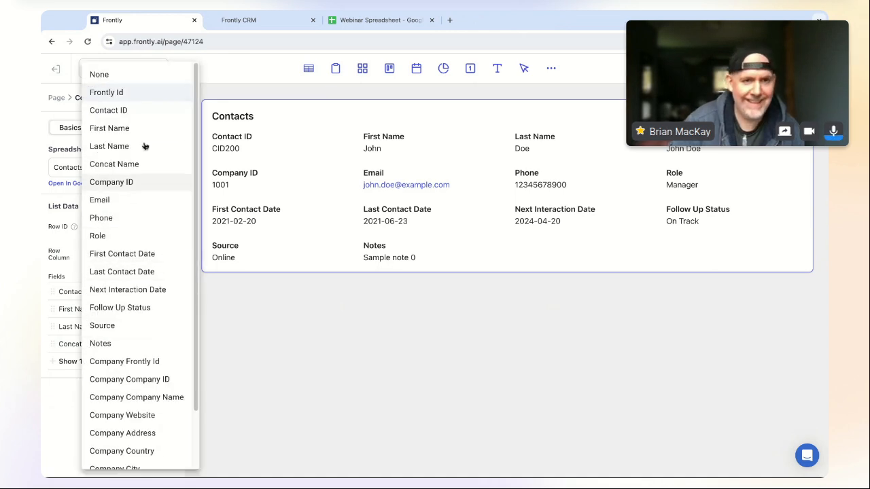
click(136, 109)
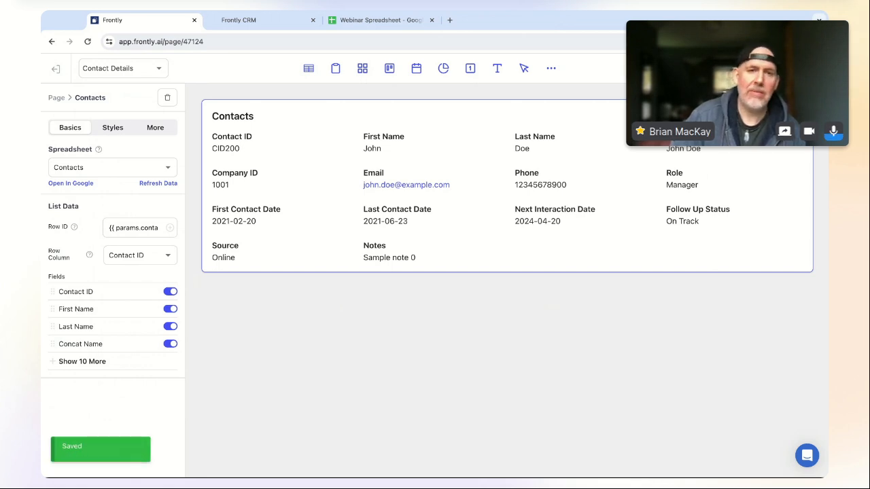
- In the live app, pick a contact from Contacts and confirm CID201's details load
click(795, 68)
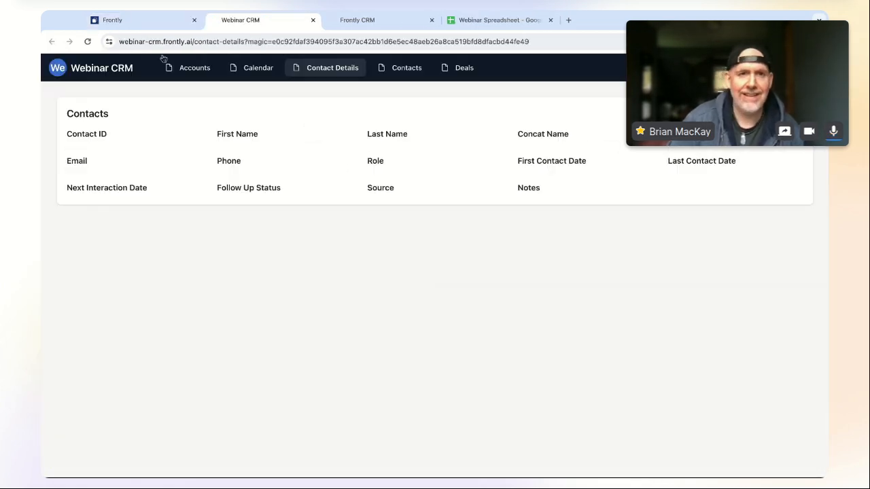
click(258, 68)
click(401, 68)
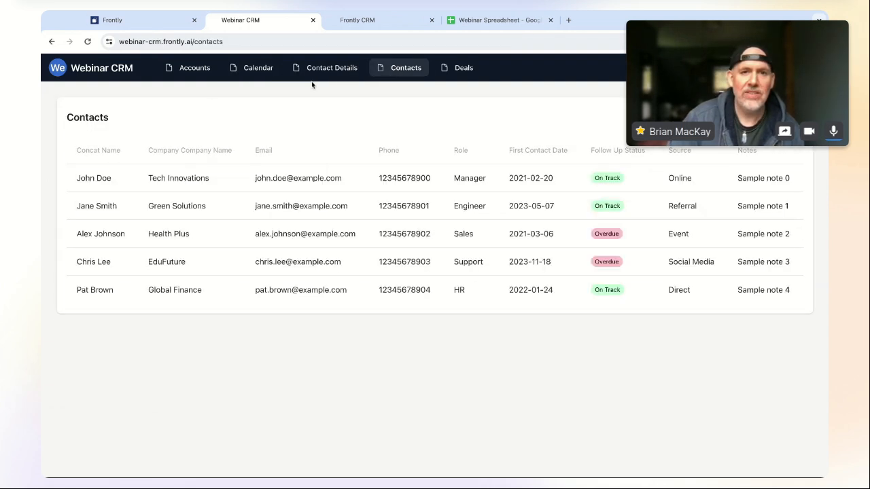
click(335, 68)
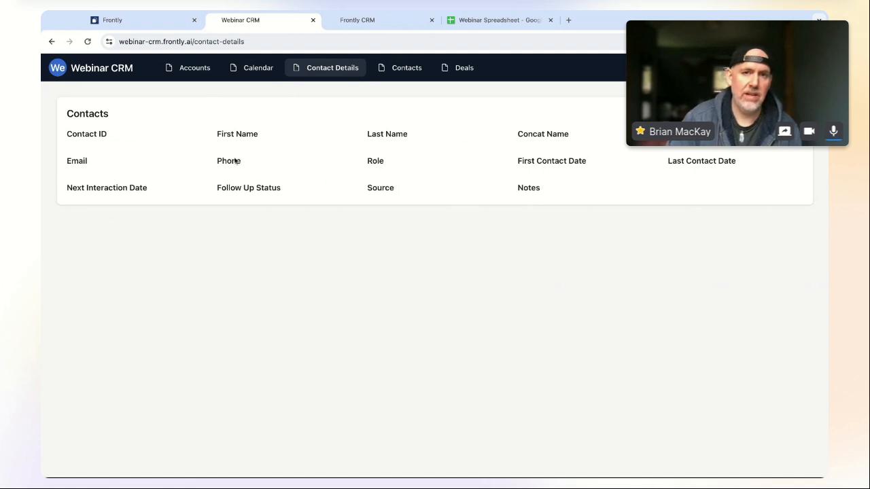
click(399, 71)
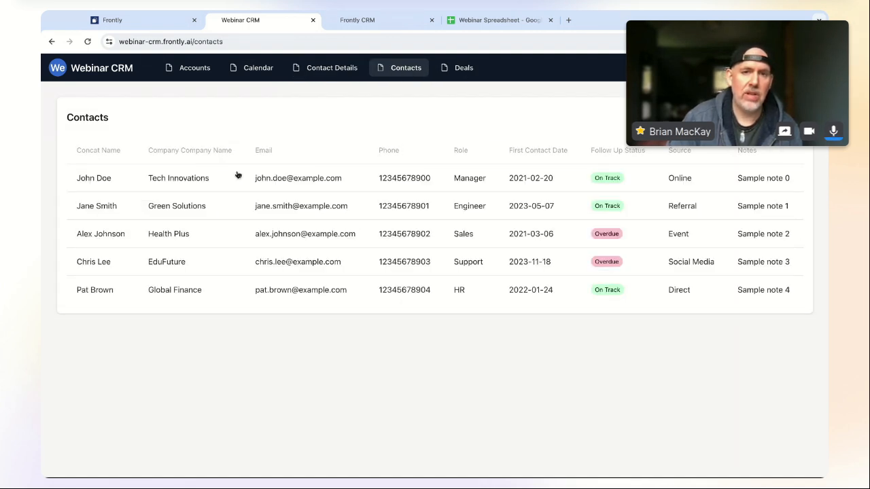
click(180, 212)
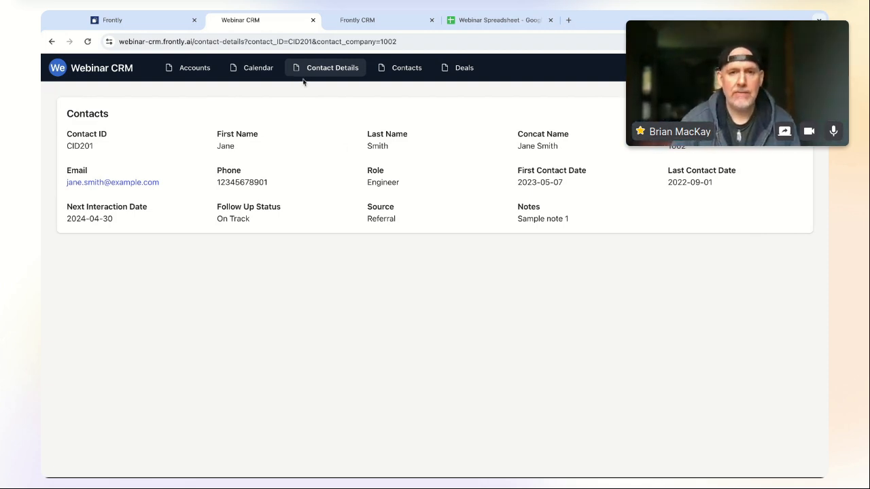
click(151, 23)
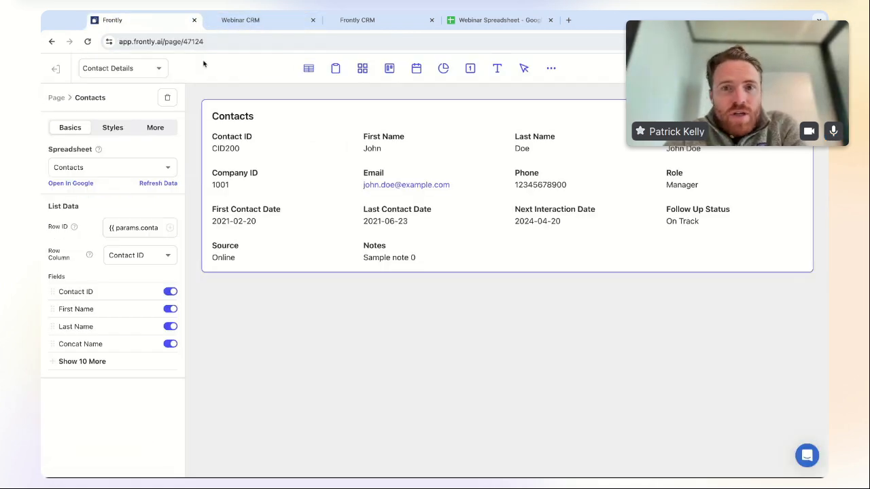
- Turn on Hide Page From Navigation for Contact Details in Settings > Navigation and save
click(57, 69)
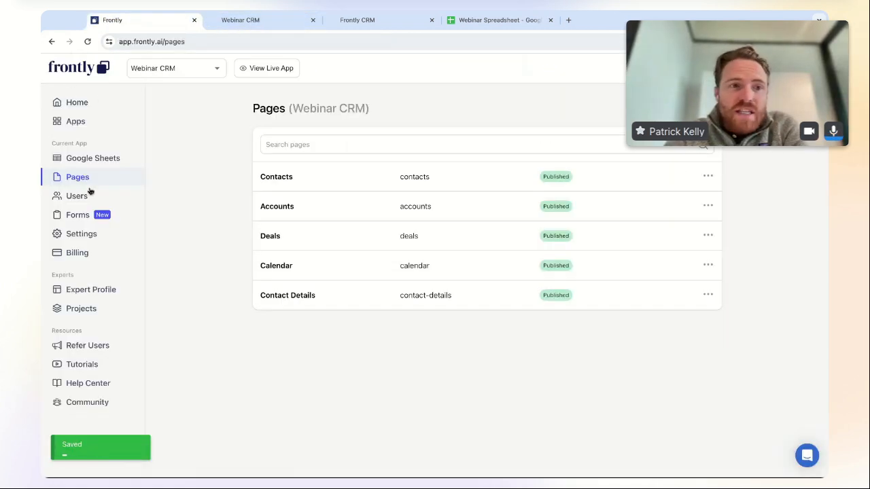
click(83, 234)
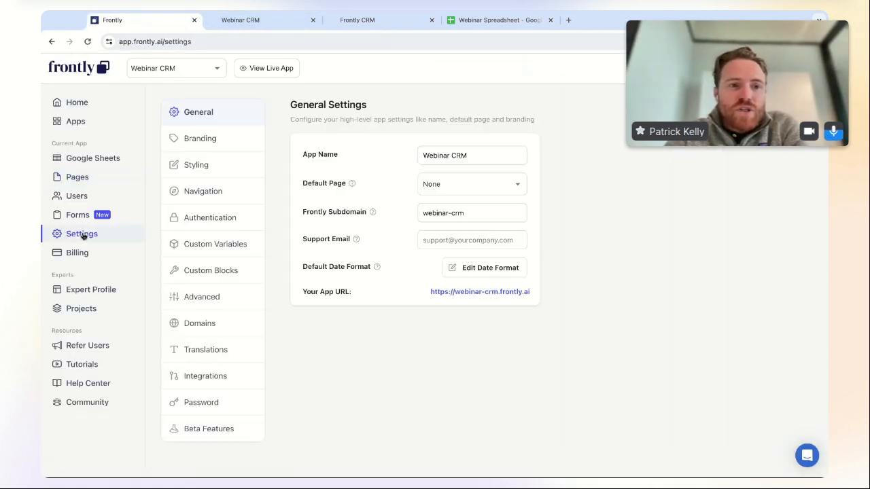
click(218, 192)
scroll(510, 396, down, 3)
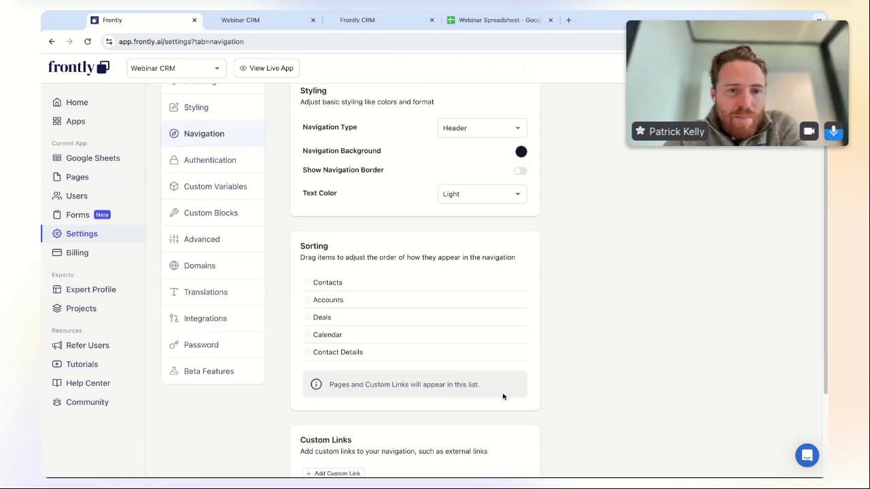
click(426, 238)
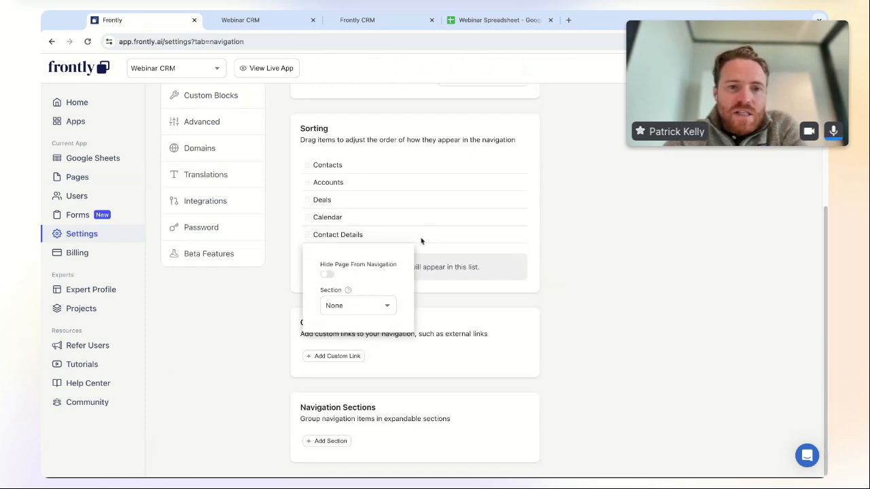
click(326, 275)
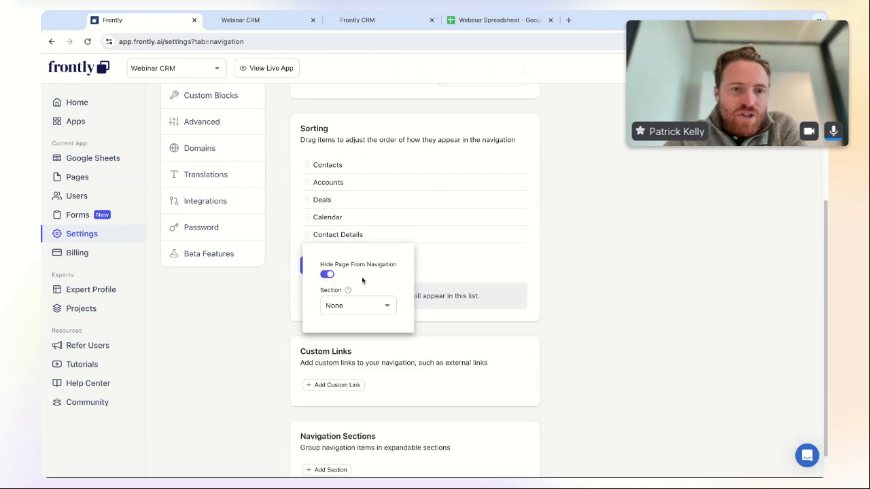
click(599, 264)
click(339, 266)
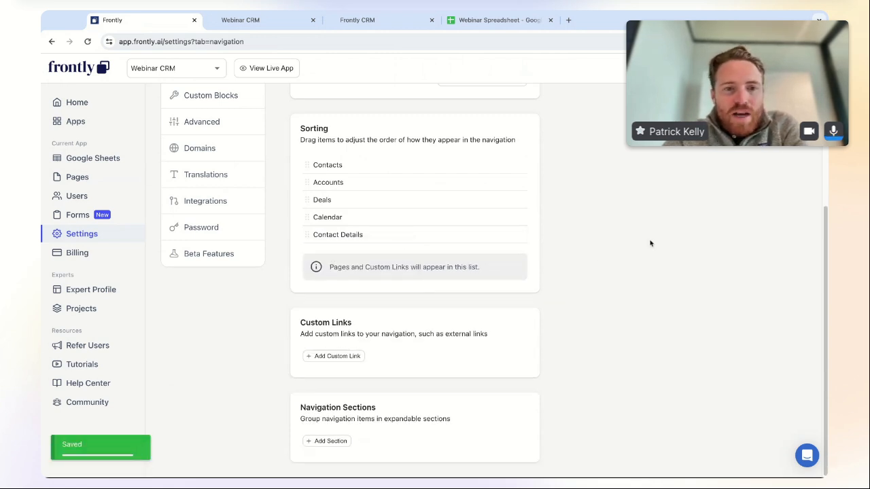
- Reopen the Contact Details page in the editor
click(78, 178)
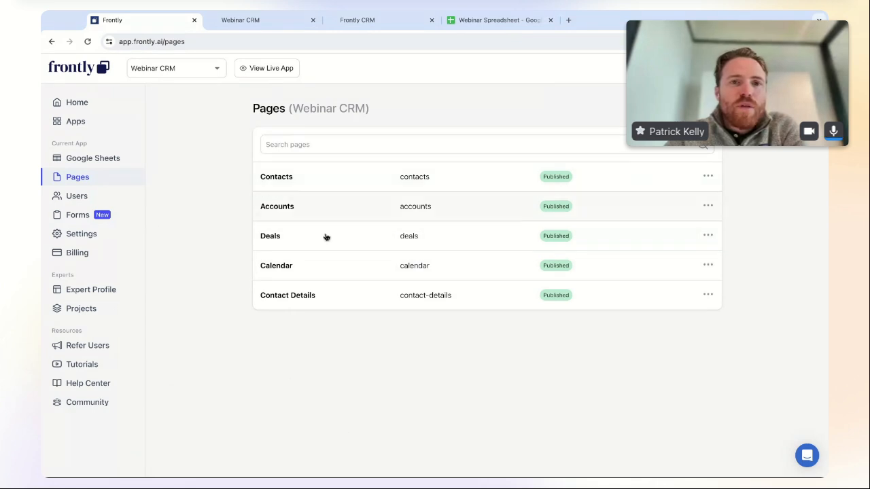
click(342, 296)
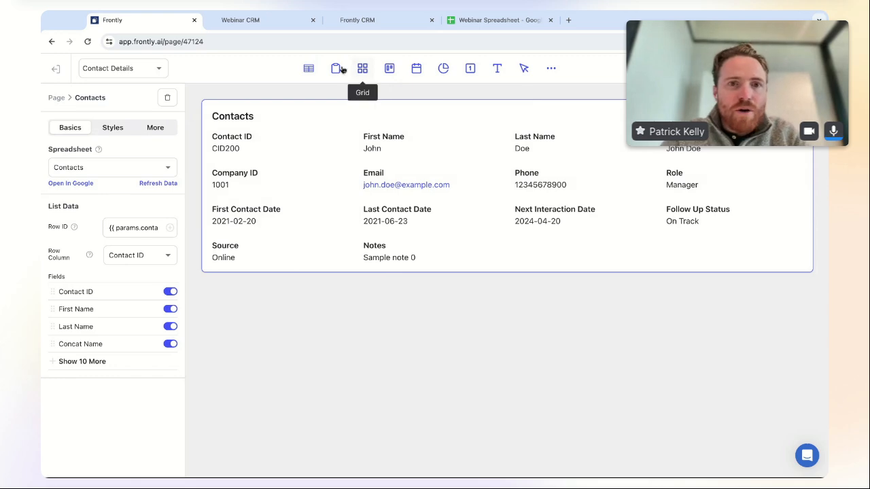
click(551, 69)
- Add a Table block connected to the Companies sheet
click(296, 216)
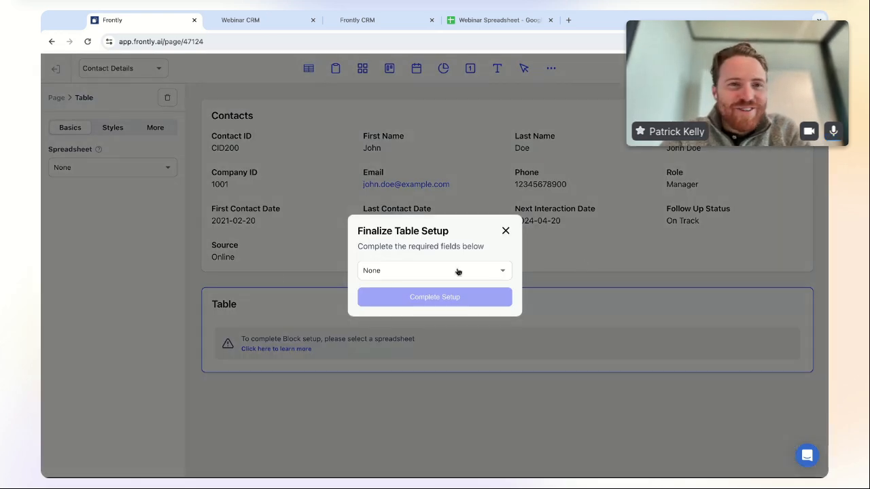
click(456, 271)
click(424, 294)
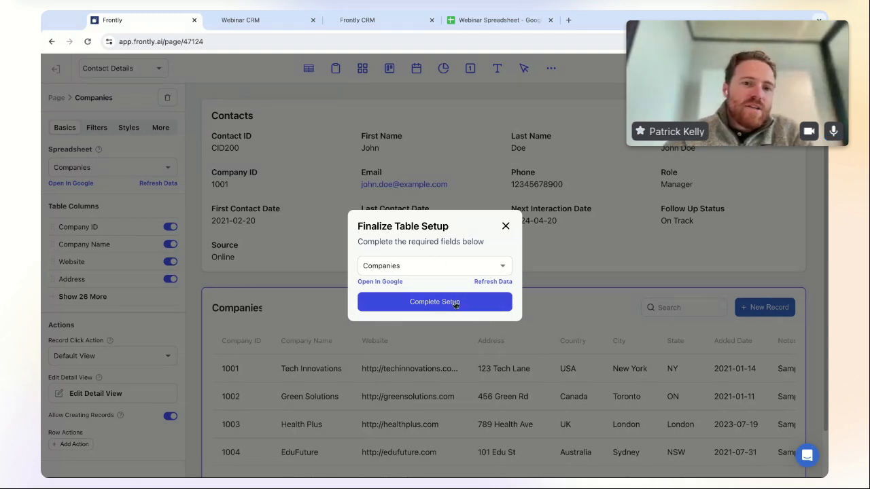
click(417, 302)
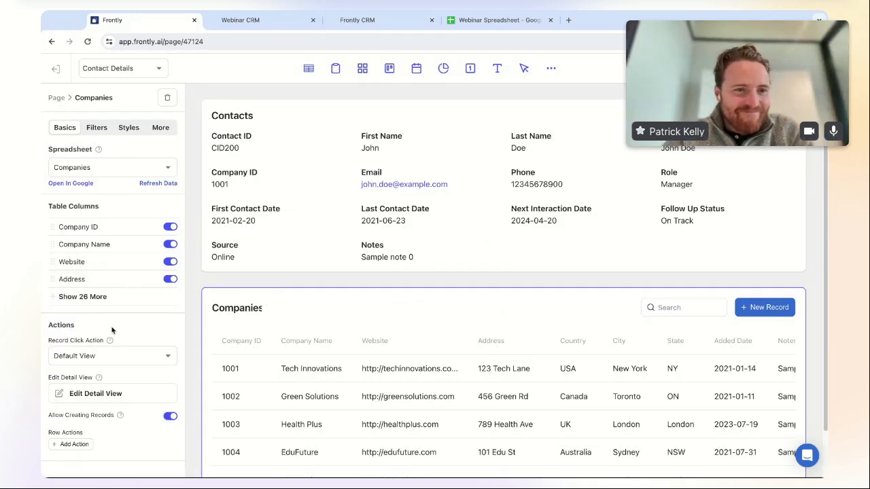
- Hide all the table's Contact columns, from Contact Notes up to Contact Contact ID
click(59, 299)
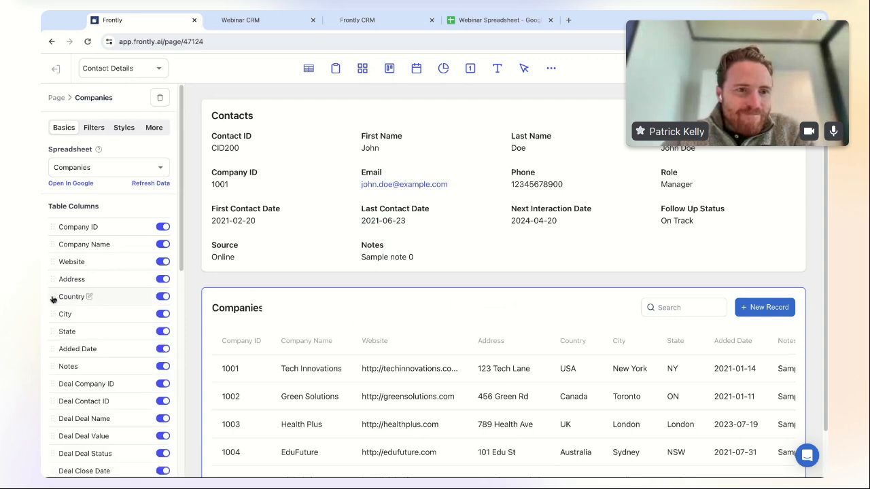
scroll(143, 363, down, 5)
scroll(142, 363, up, 1)
click(163, 393)
click(163, 359)
click(163, 337)
click(163, 317)
click(162, 298)
click(163, 281)
click(163, 264)
click(163, 246)
click(163, 228)
click(163, 211)
click(163, 194)
click(163, 176)
click(164, 159)
- Hide the Deal columns: Deal Notes, Status, Value, Name, Contact ID and Company ID
click(163, 142)
scroll(139, 193, up, 3)
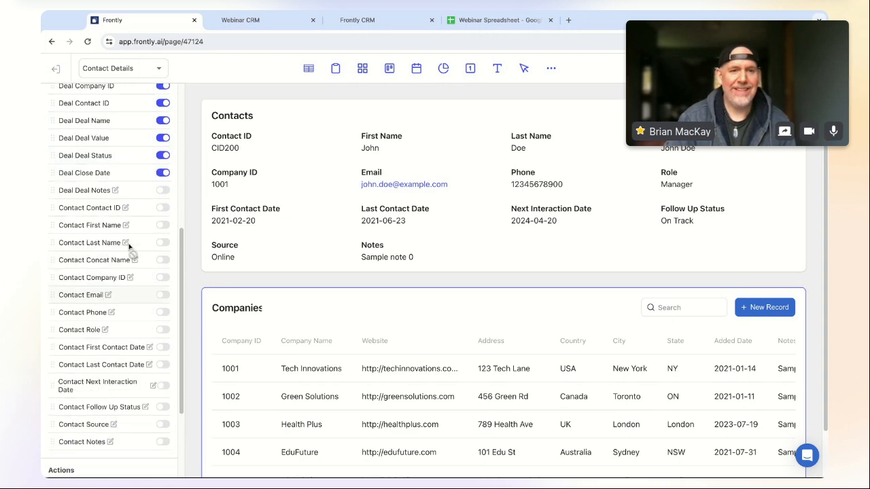
click(163, 234)
click(163, 217)
click(163, 199)
click(163, 182)
click(163, 165)
scroll(134, 256, up, 5)
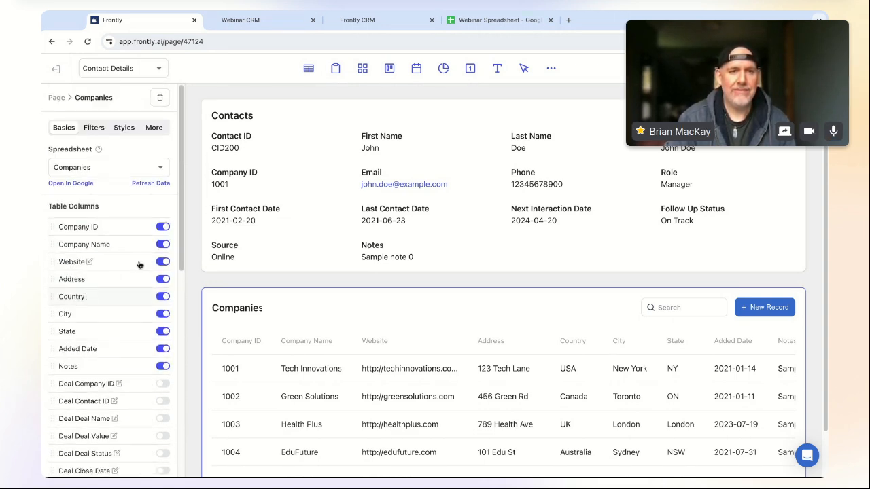
click(163, 367)
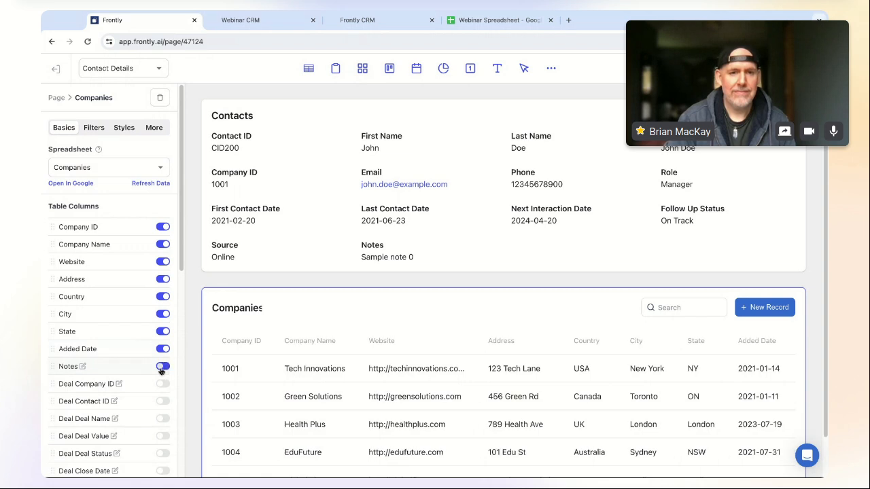
click(163, 349)
click(164, 331)
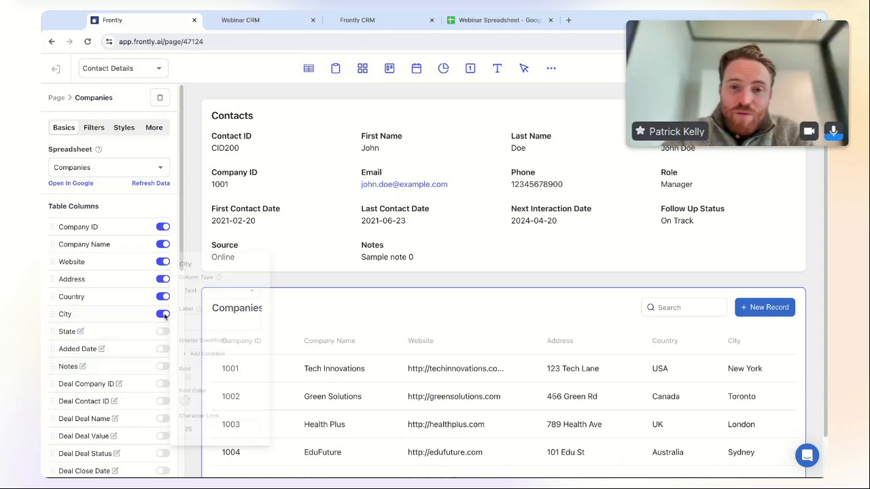
click(163, 316)
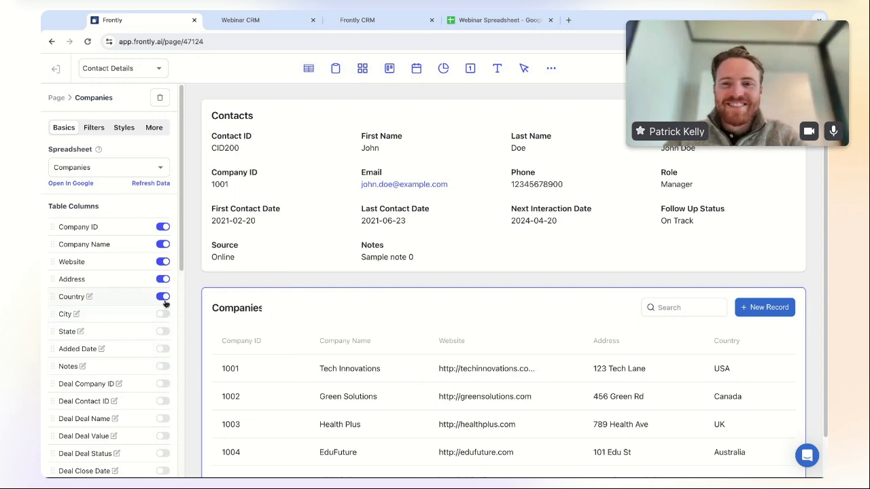
click(163, 296)
click(163, 279)
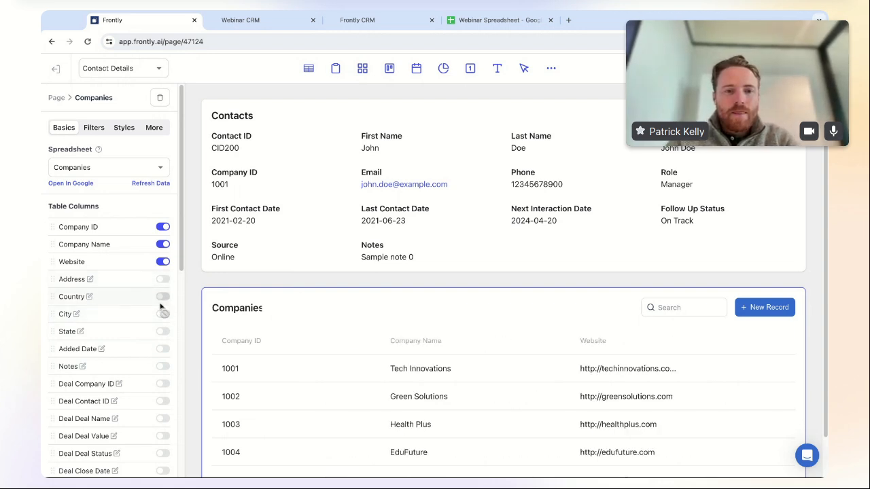
scroll(150, 418, down, 3)
scroll(148, 417, up, 3)
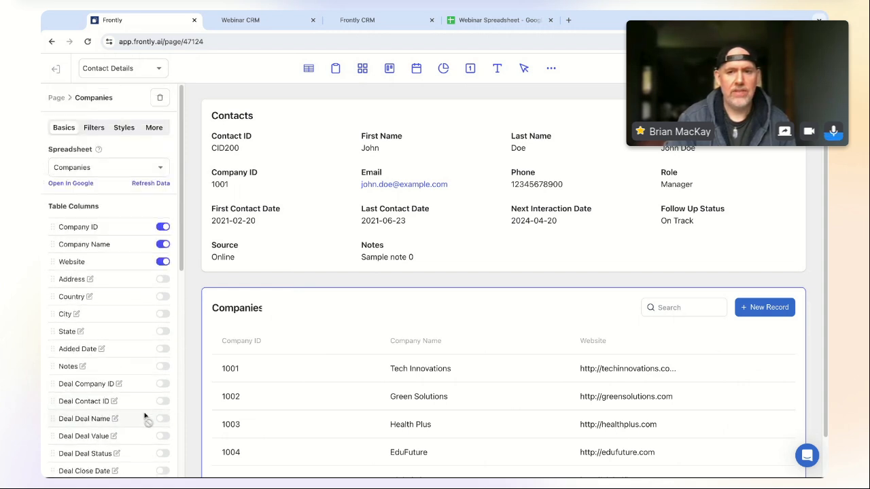
scroll(135, 383, down, 3)
scroll(139, 380, up, 3)
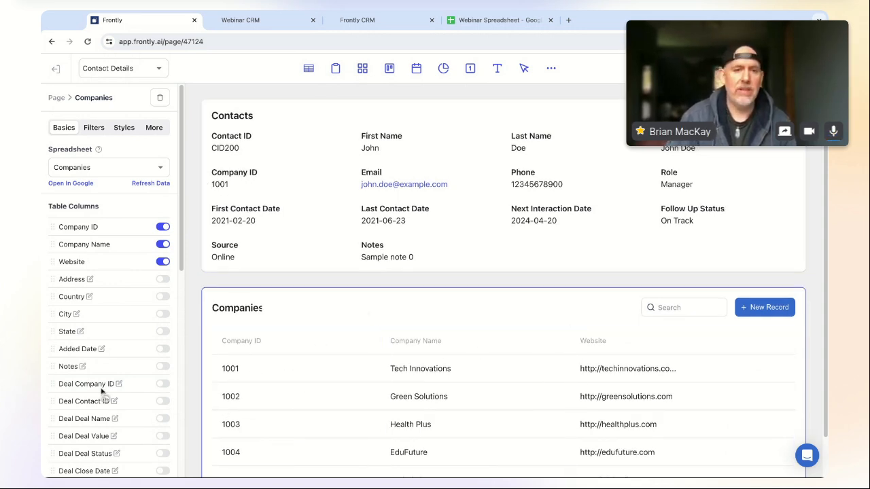
scroll(180, 216, down, 3)
scroll(136, 217, up, 3)
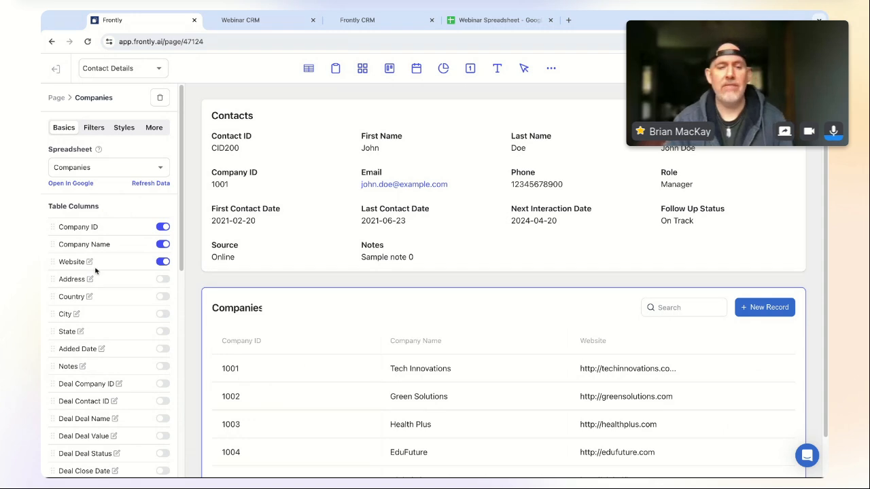
scroll(183, 213, down, 5)
scroll(183, 213, up, 5)
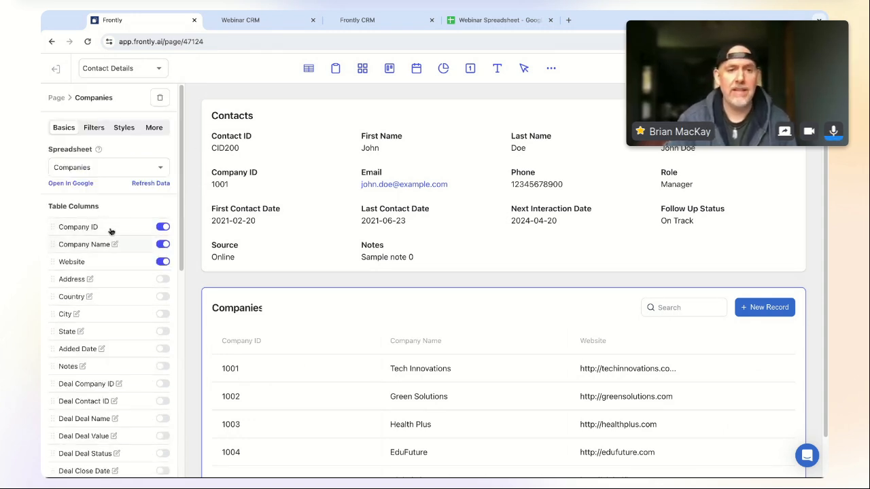
scroll(101, 309, down, 10)
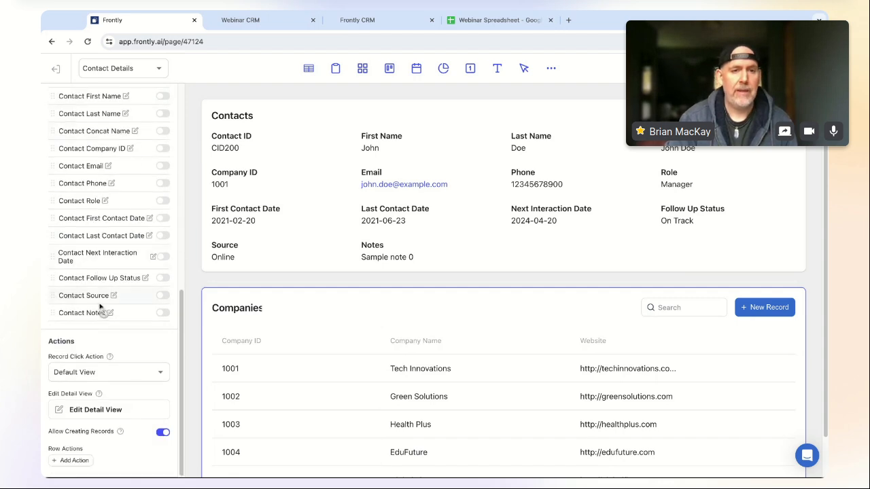
scroll(76, 325, up, 10)
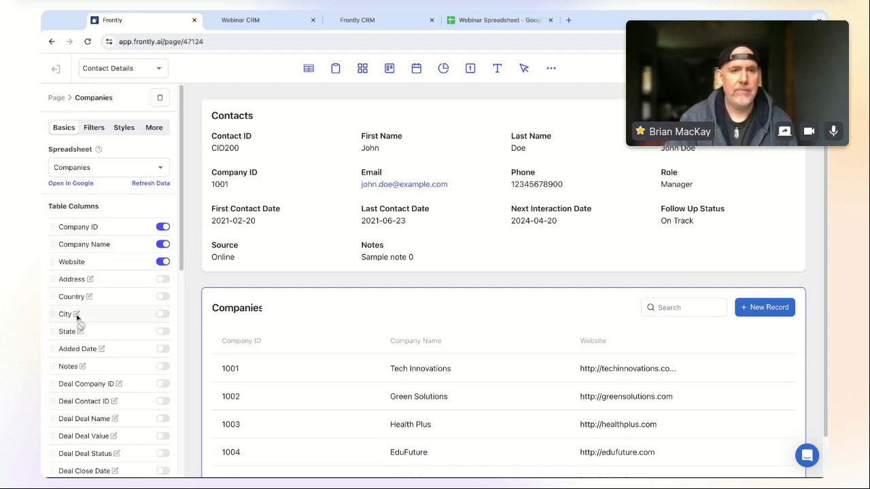
click(97, 127)
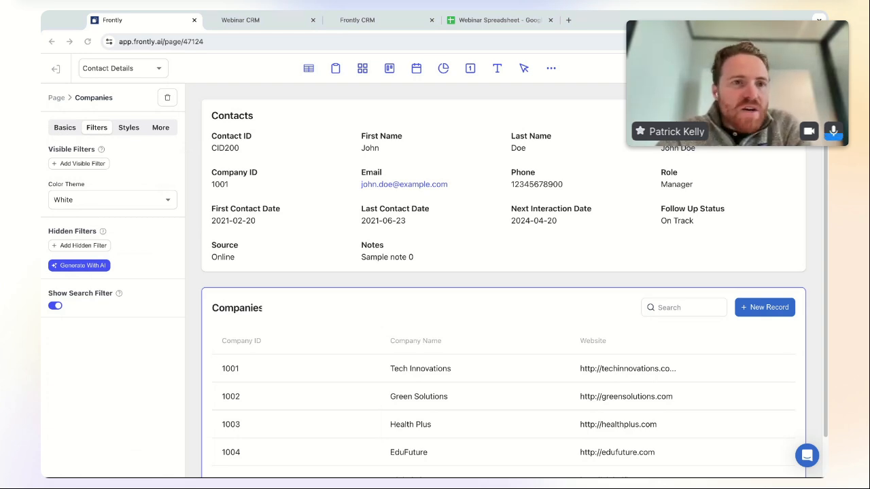
click(66, 127)
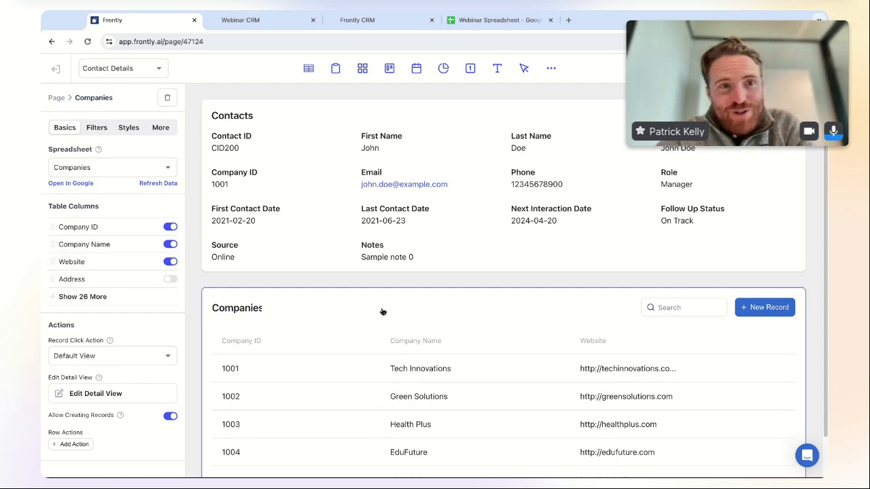
scroll(384, 326, down, 1)
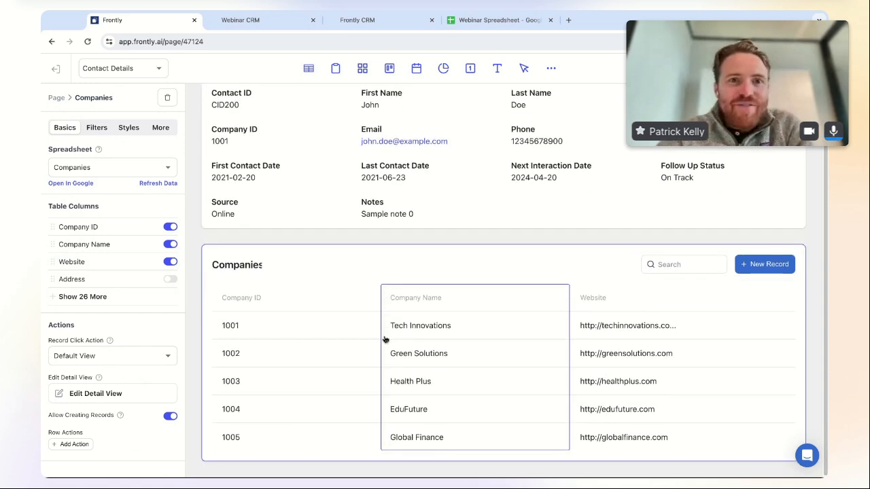
scroll(360, 337, up, 1)
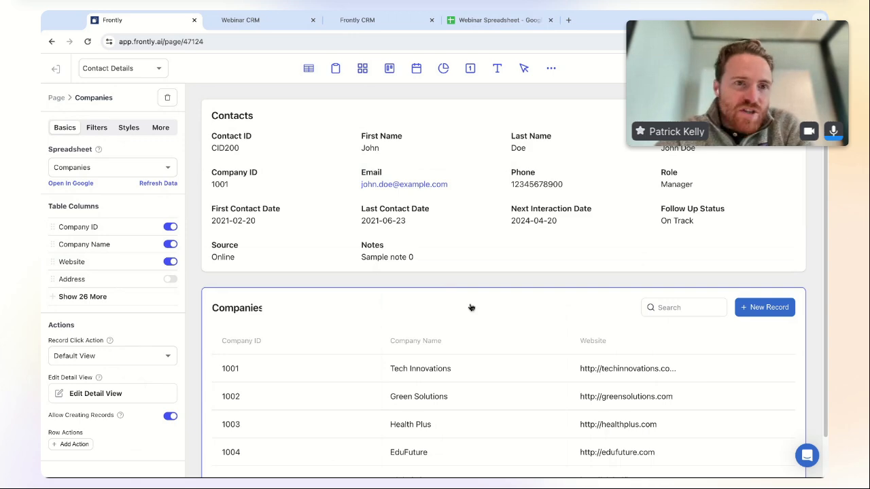
- Delete the Companies table and add an InfoList on the Companies sheet
click(167, 97)
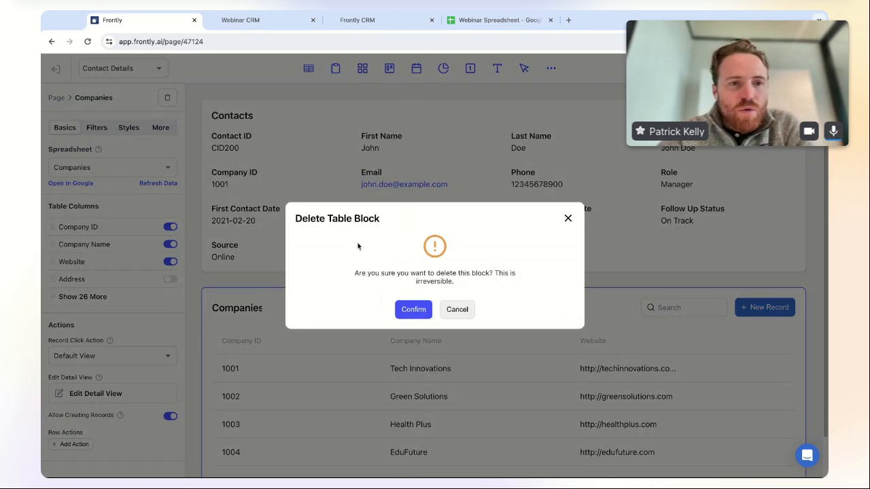
click(413, 309)
click(551, 68)
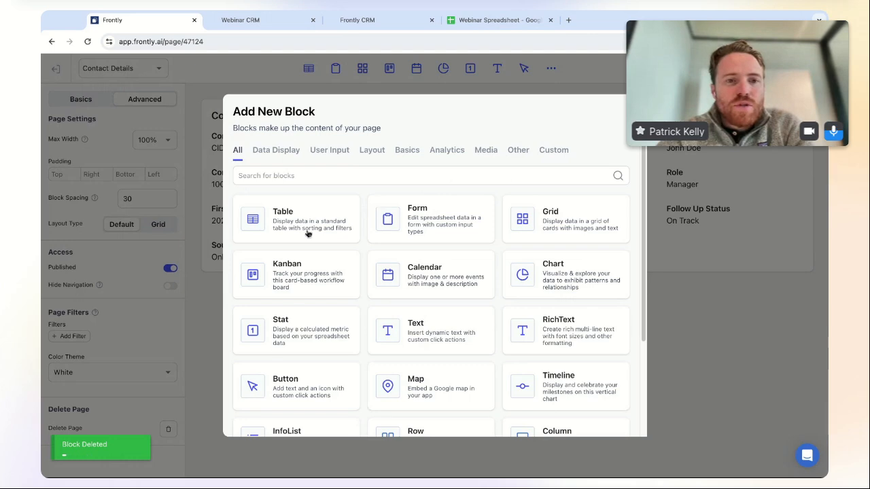
scroll(278, 353, down, 3)
click(306, 309)
click(443, 270)
click(418, 292)
click(450, 308)
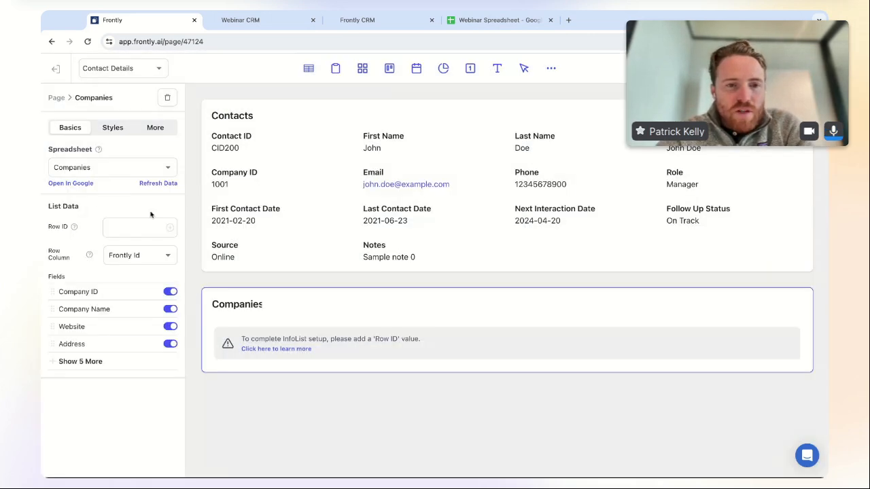
- Set the InfoList's Row ID to the contact_company URL parameter and Row Column to Company ID
click(170, 231)
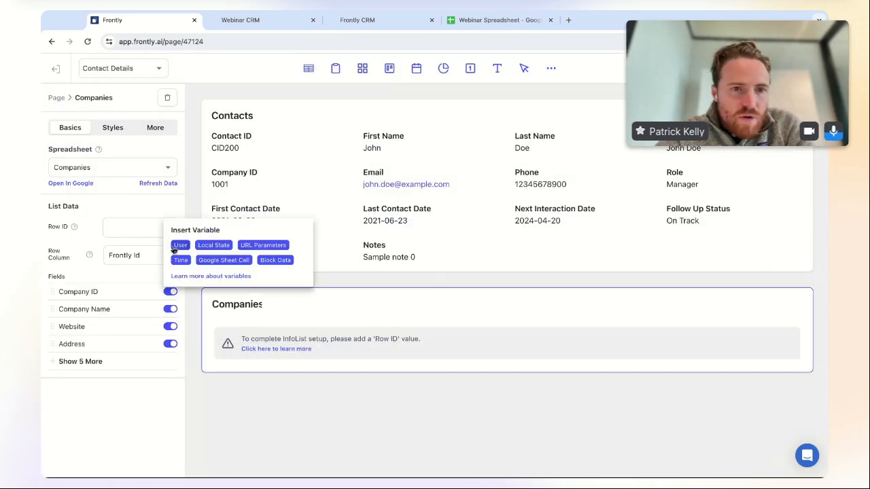
click(261, 248)
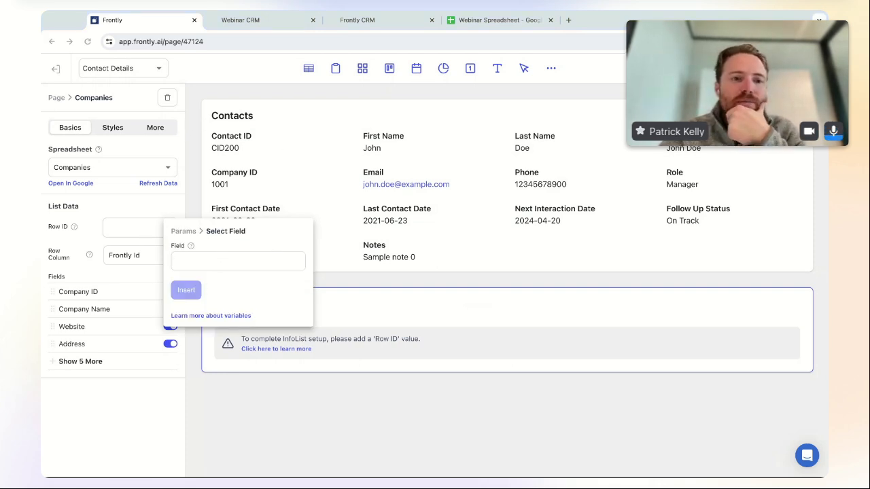
text({{ parent.contact_company_id }})
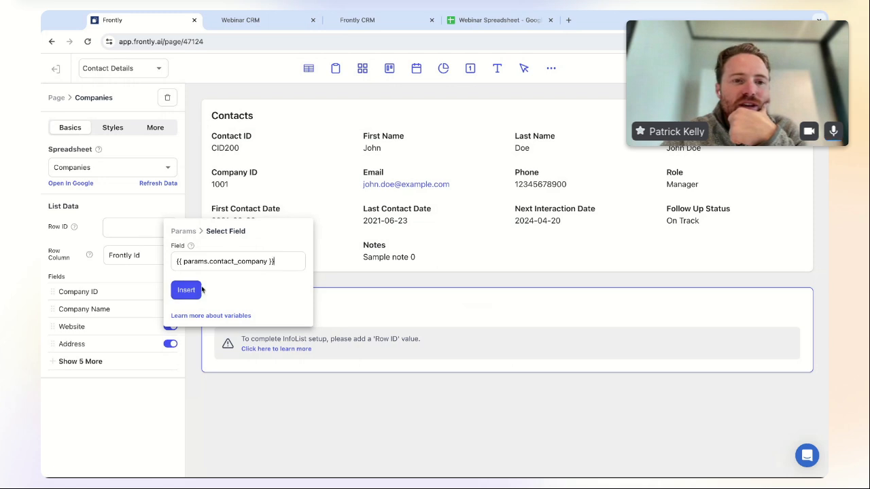
click(186, 290)
click(152, 257)
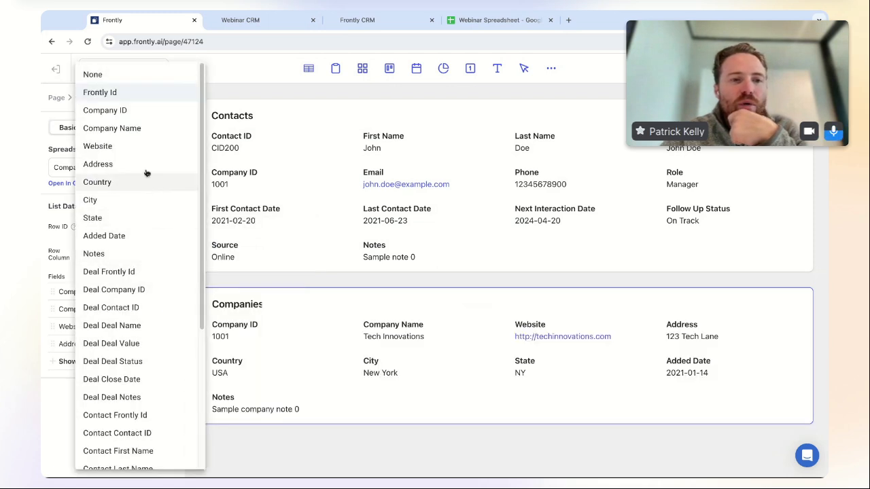
click(134, 113)
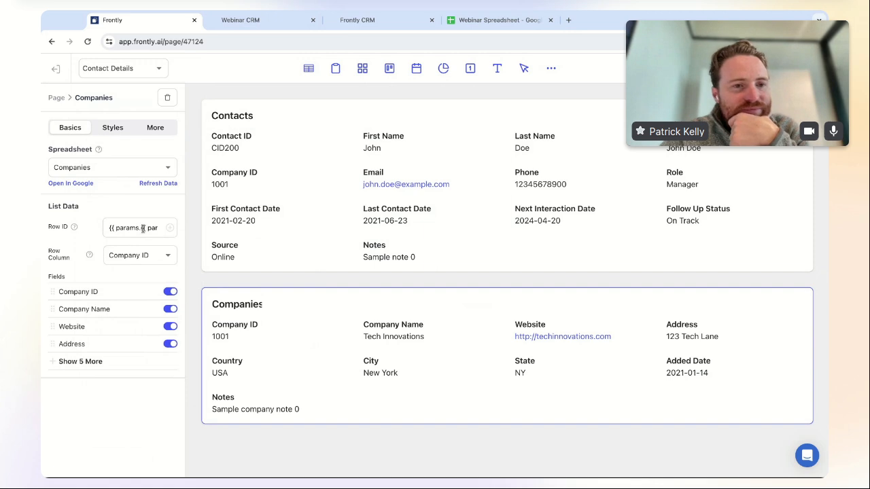
- Fix the Row ID to read {{ params.contact_company }}, removing the duplicated prefix and extra brace
drag(141, 228, 106, 242)
key(BackSpace)
click(153, 228)
key(BackSpace)
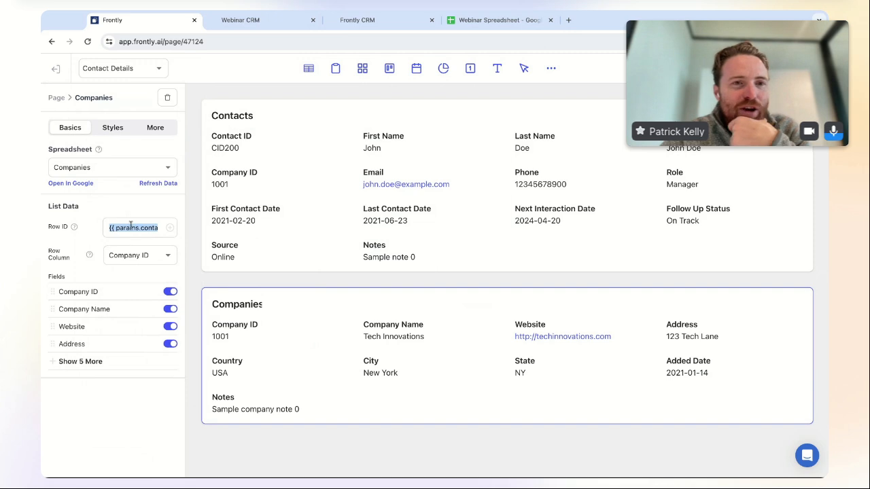
click(108, 127)
click(71, 127)
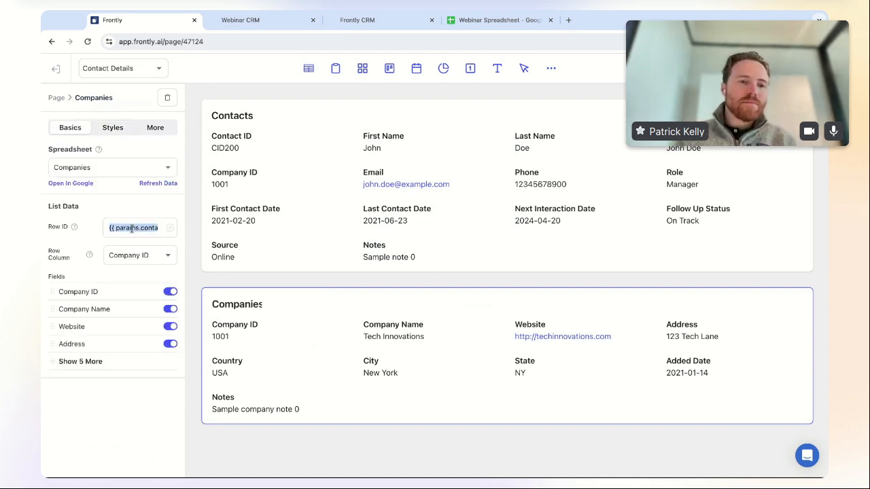
drag(139, 227, 187, 206)
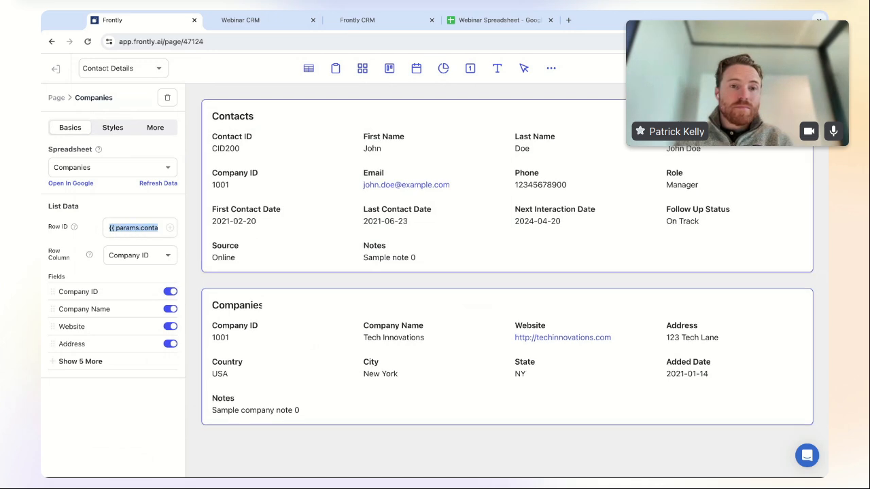
click(294, 62)
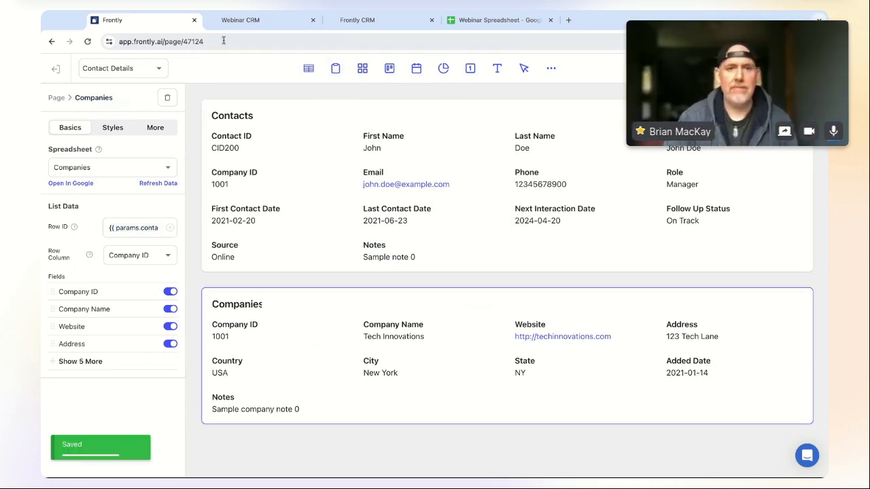
click(248, 20)
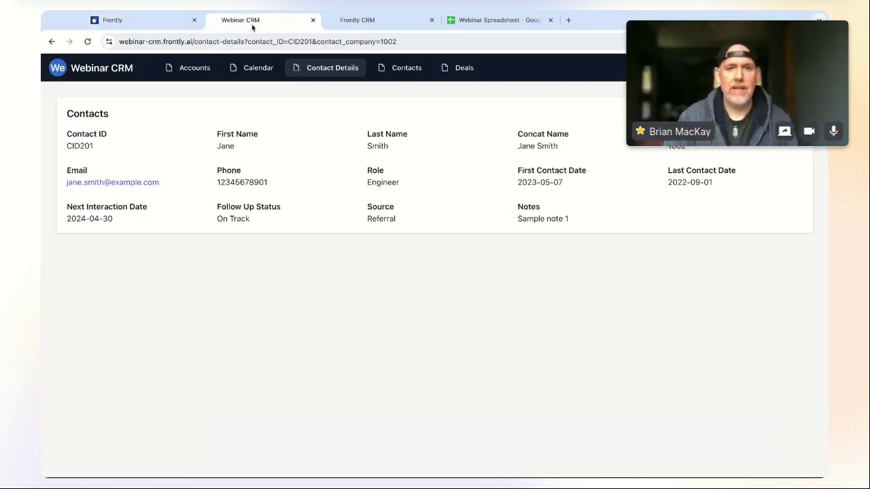
click(399, 69)
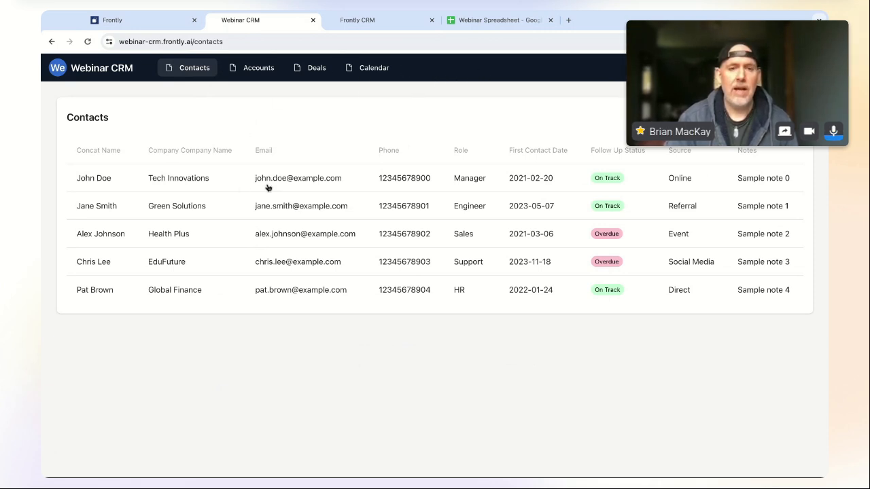
click(181, 212)
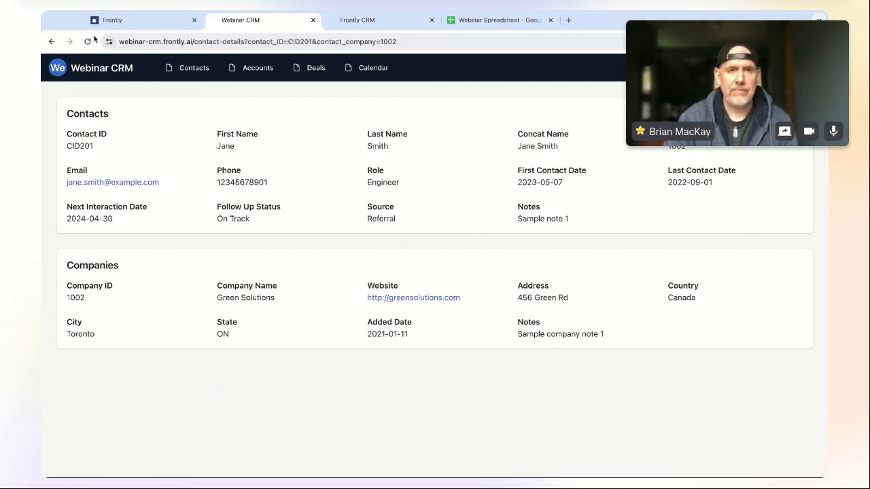
click(142, 21)
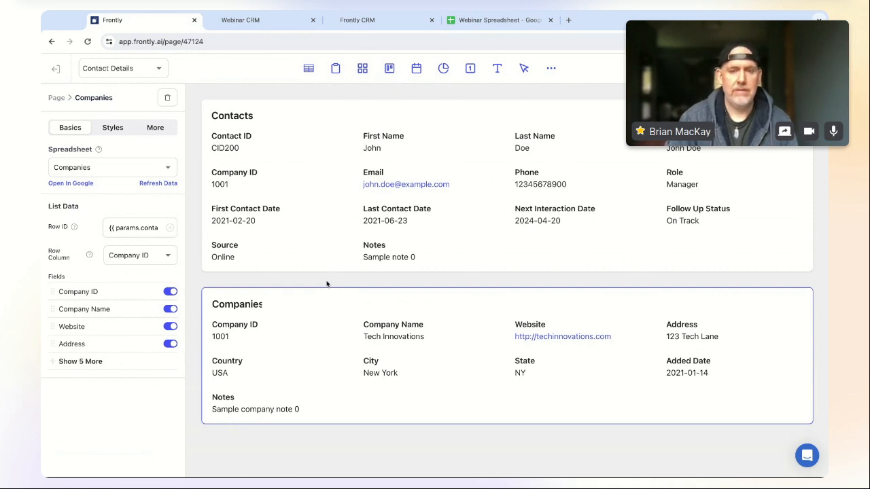
- Add an empty Row block and move it to the top of the page
click(551, 71)
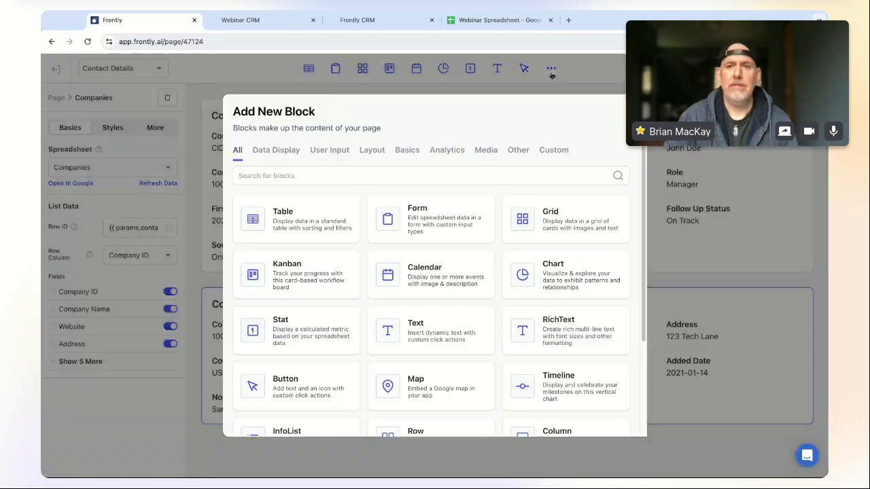
scroll(568, 301, down, 3)
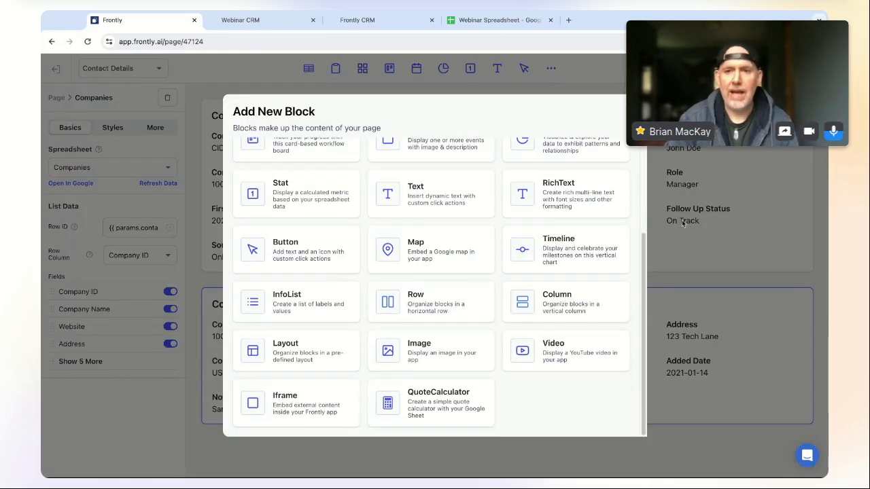
scroll(645, 265, up, 2)
scroll(642, 271, down, 2)
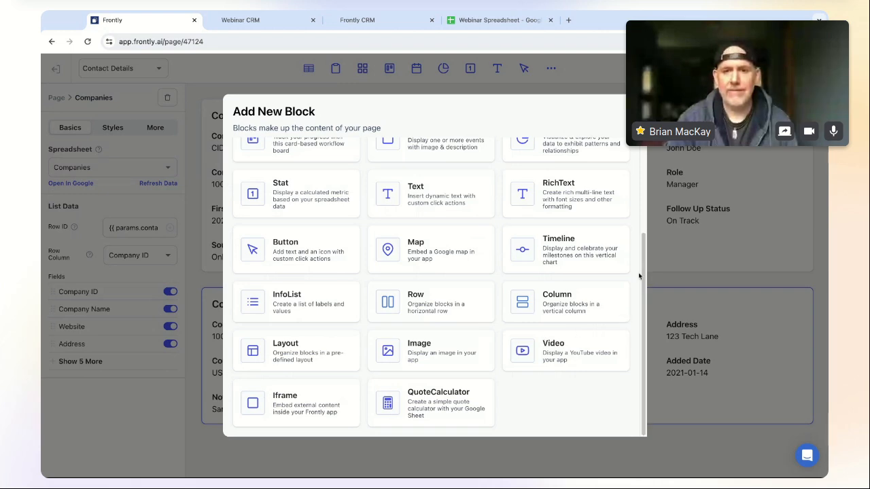
scroll(645, 280, up, 3)
scroll(644, 281, down, 2)
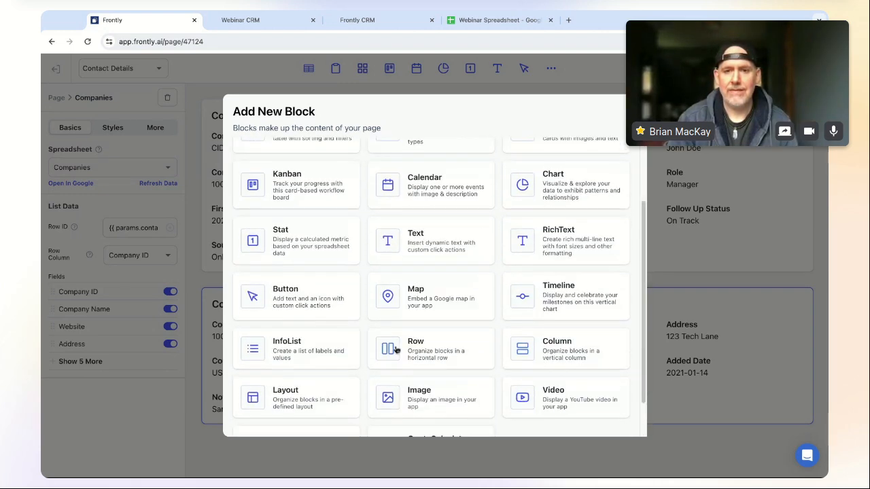
click(435, 345)
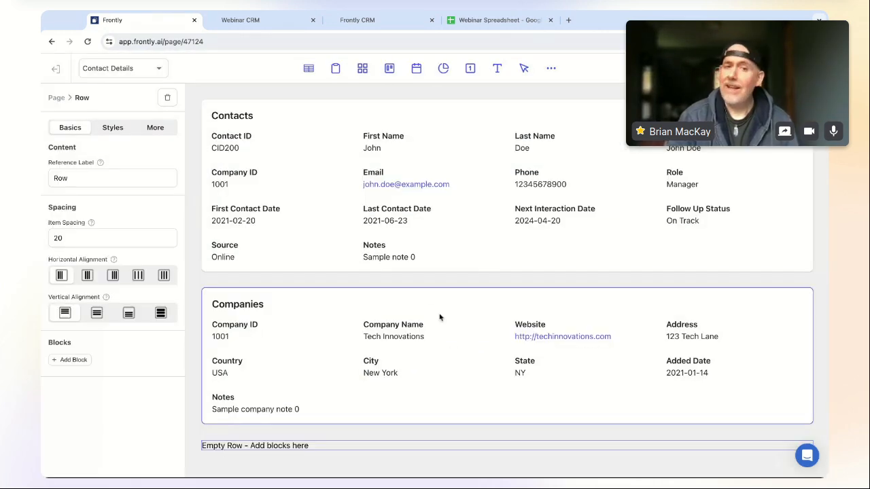
drag(333, 452, 348, 127)
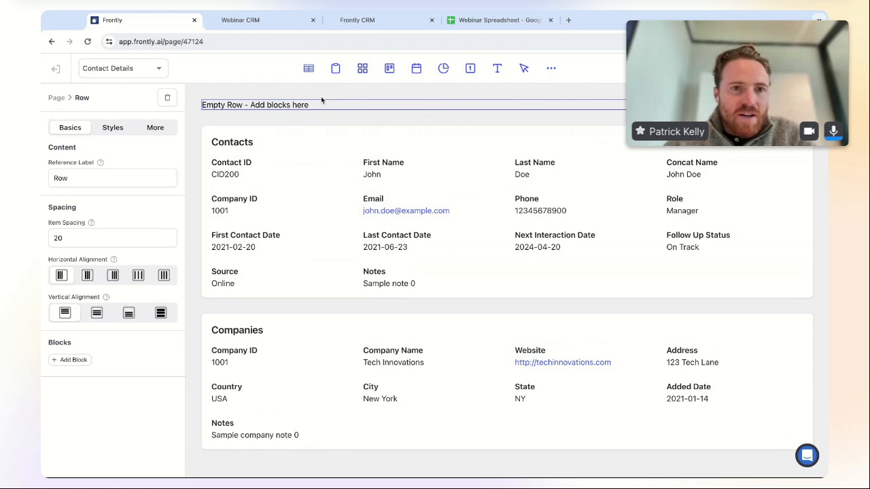
- Insert a Button block into the row and label it 'Contact Info'
click(72, 360)
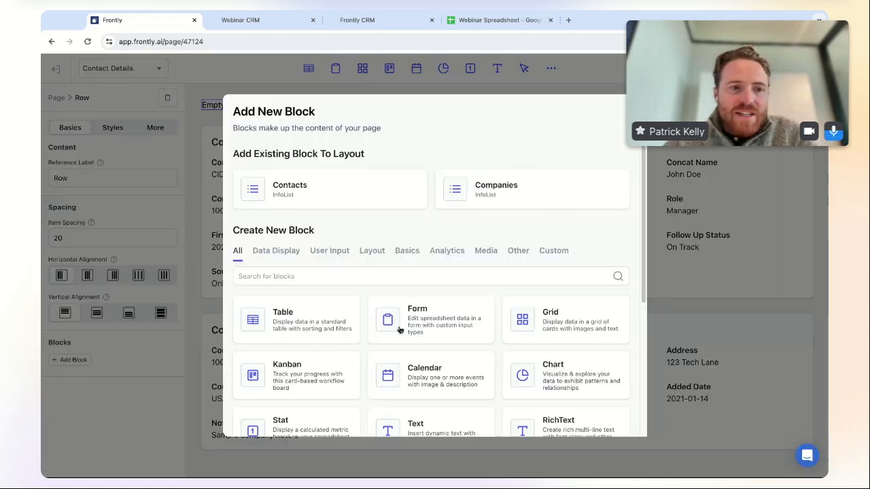
click(310, 275)
text(button)
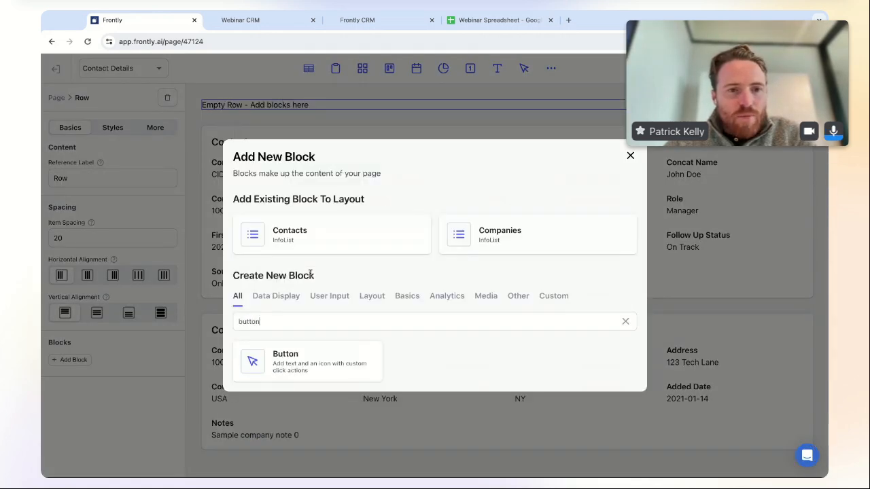
click(335, 365)
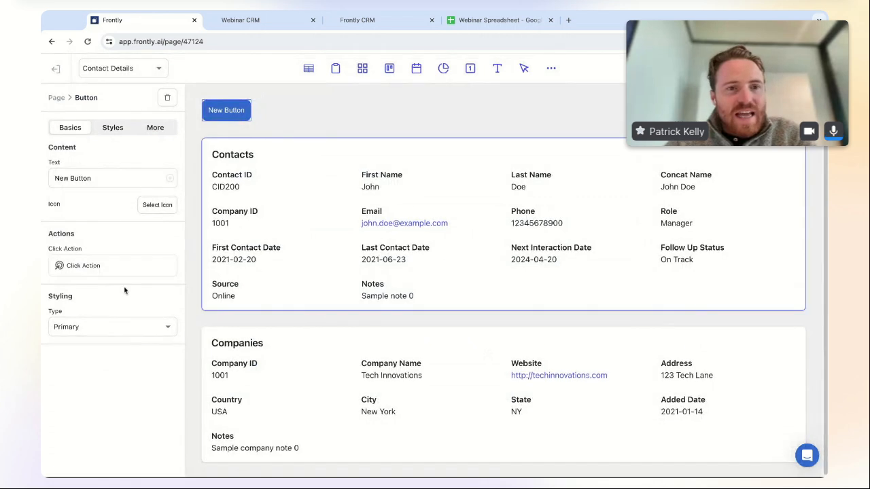
triple_click(98, 180)
text(Contact Info)
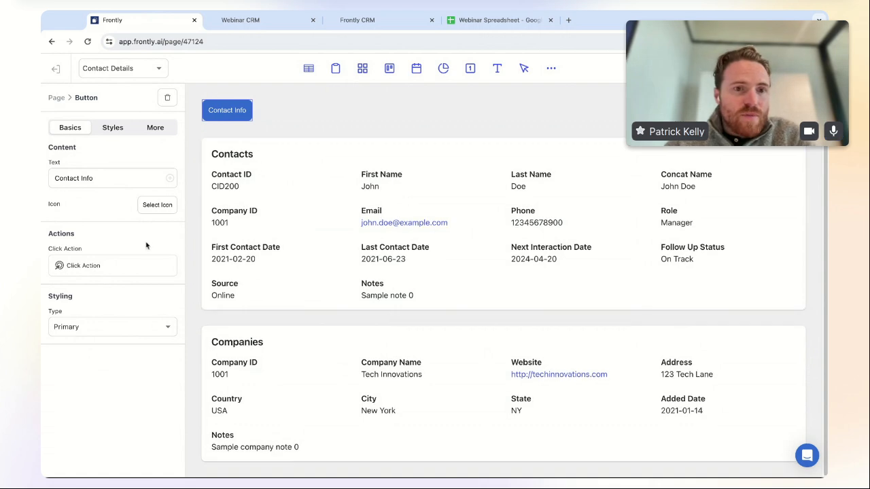
- Show the Styles options for the Contact Info button
click(113, 127)
click(73, 130)
click(110, 128)
click(72, 130)
click(106, 130)
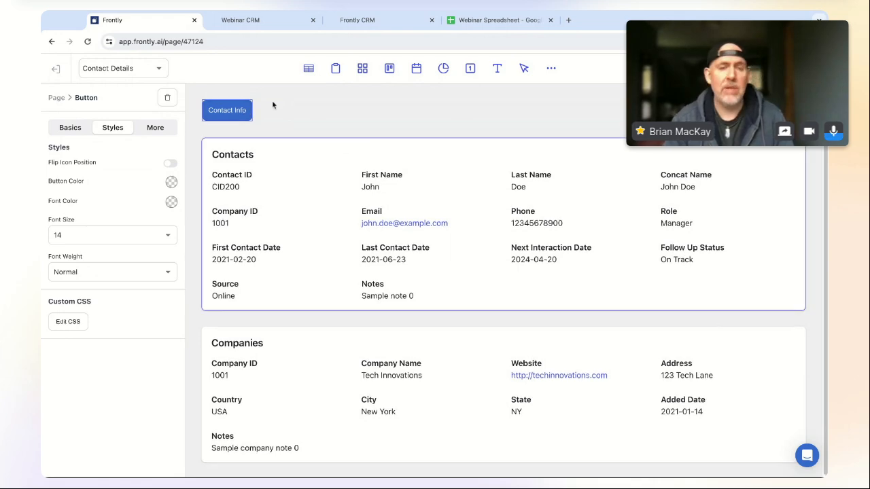
- Browse the Custom blocks category and close the block list without adding anything
click(548, 69)
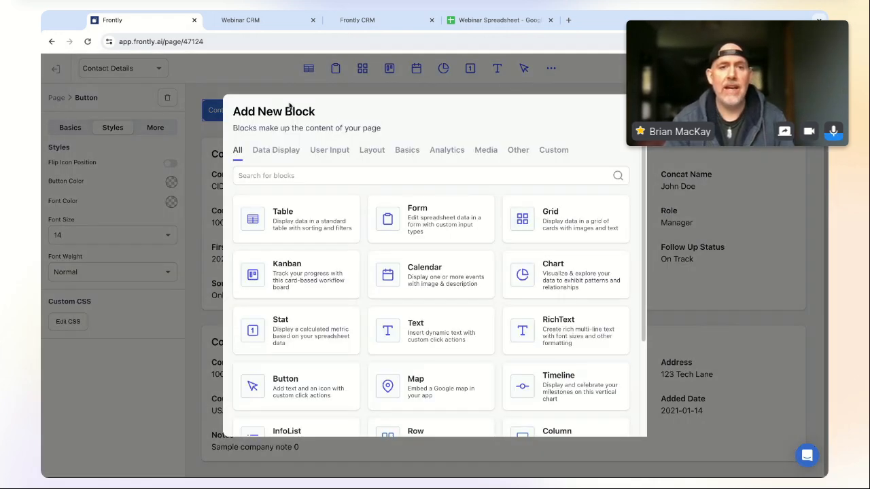
click(556, 151)
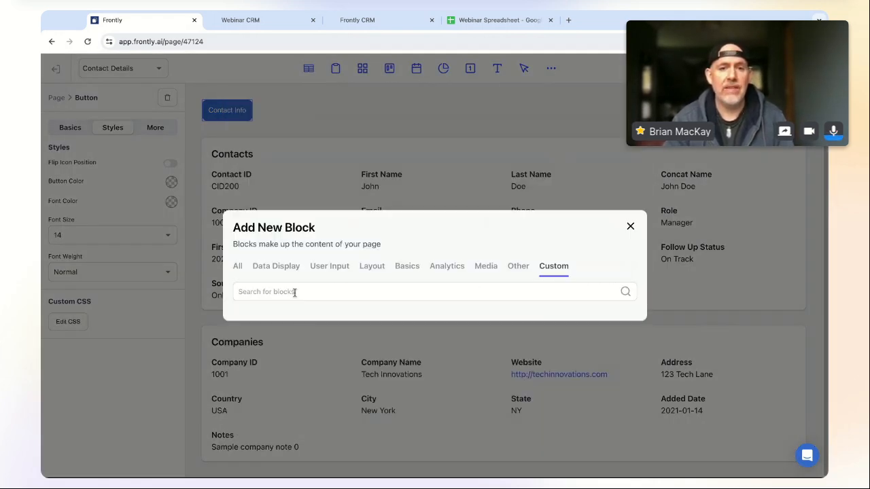
click(630, 227)
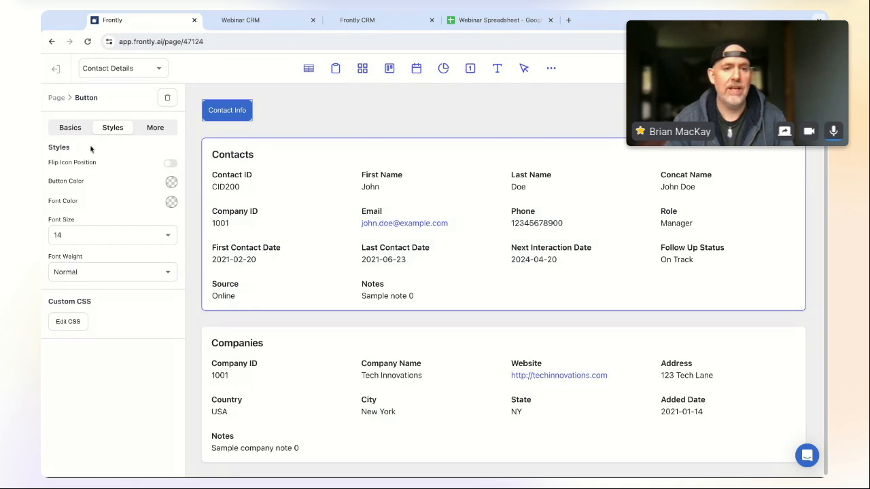
- Paste 'transition: transform 0.3s ease; &:hover {transform: scale(1.05);}' into the Contact Info button's custom CSS
click(68, 322)
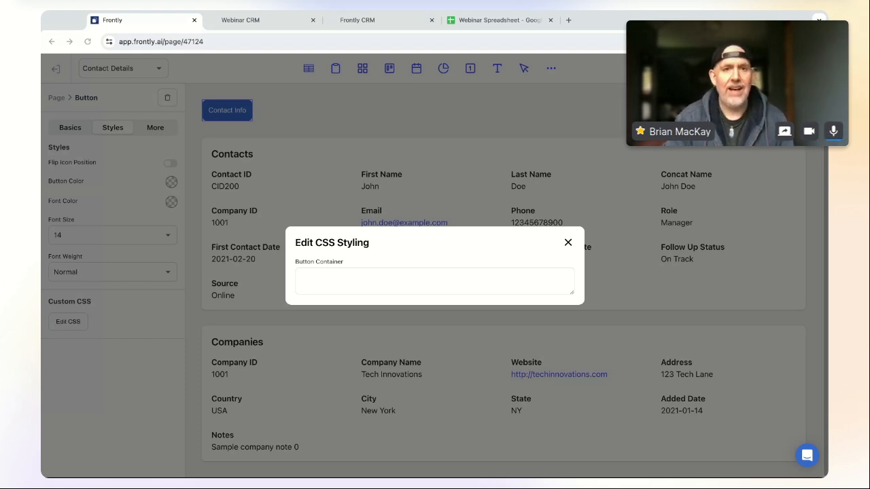
click(367, 281)
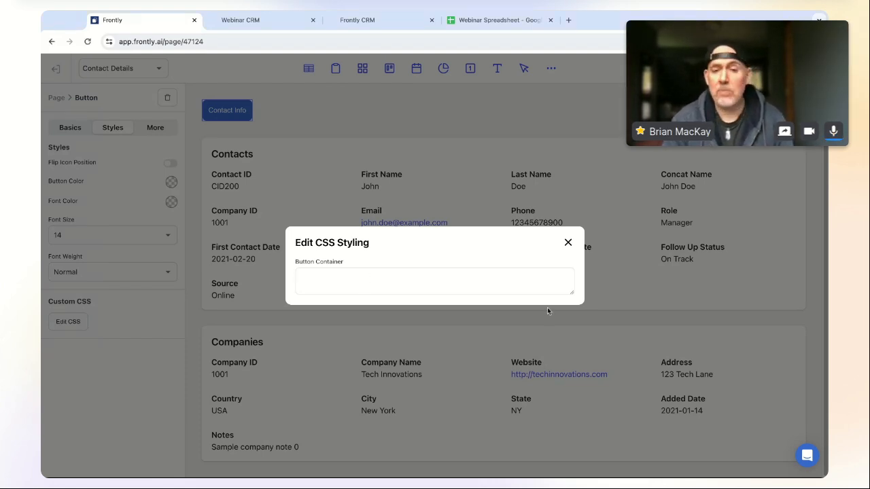
drag(570, 293, 571, 292)
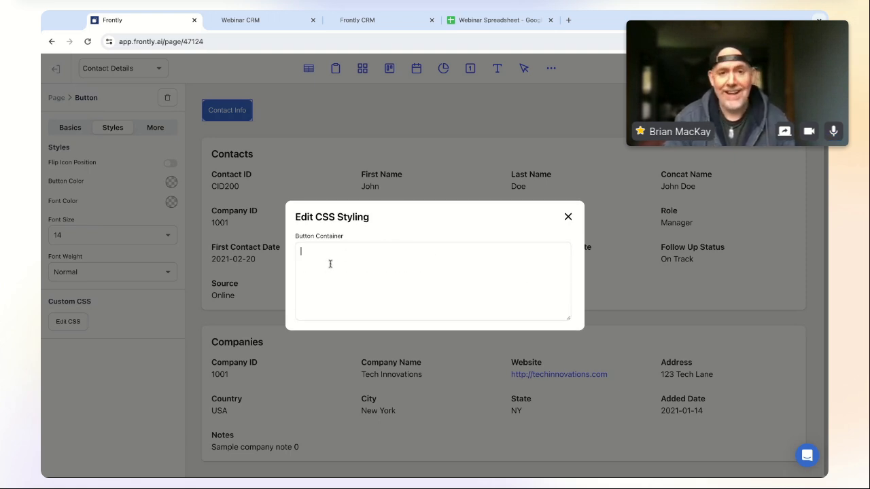
text(transition: transform 0.3s ease;  &:hover {transform: scale(1.05);})
key(BackSpace)
click(443, 261)
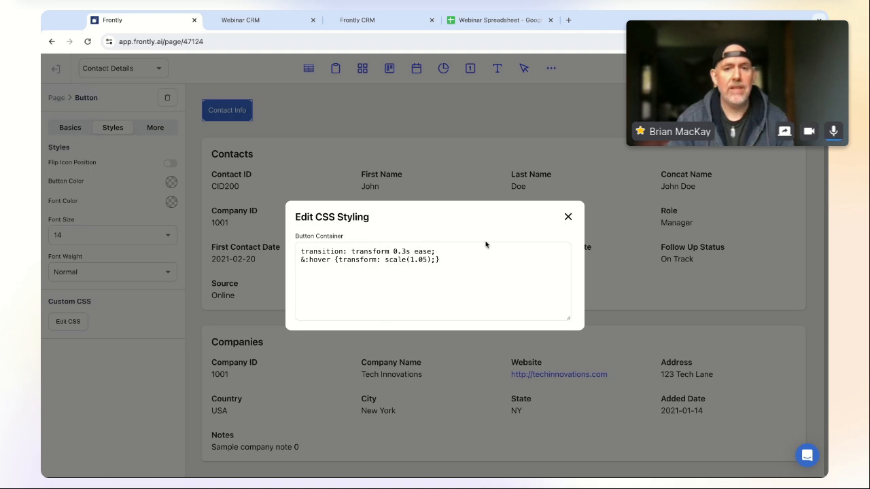
click(568, 218)
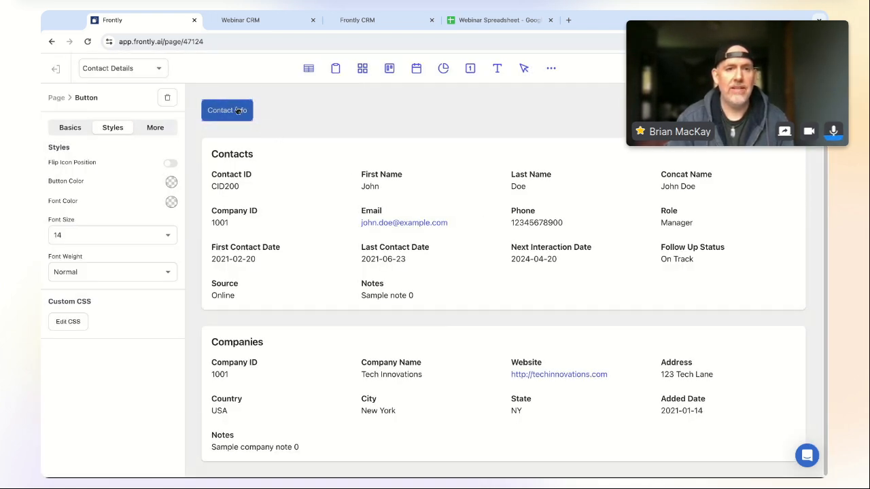
- Try a hover scale of 1.25, then settle on a hover scale of 1.1
click(70, 326)
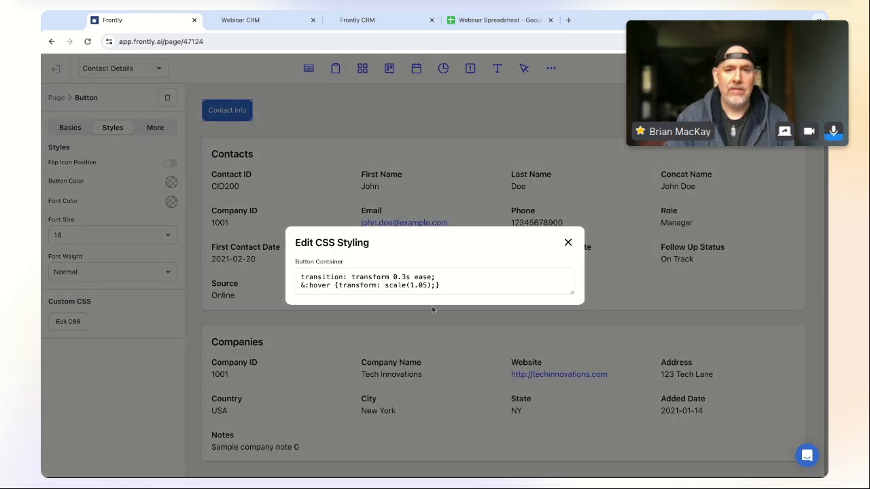
click(422, 285)
key(BackSpace)
text(2)
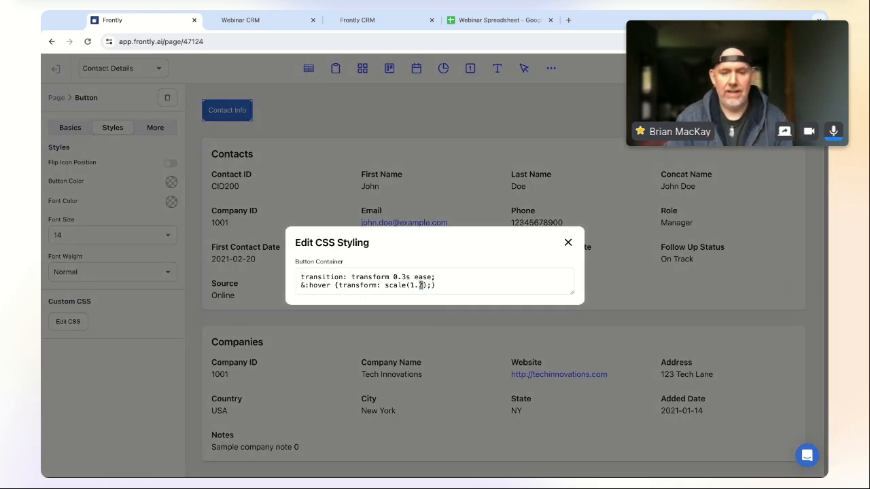
click(568, 243)
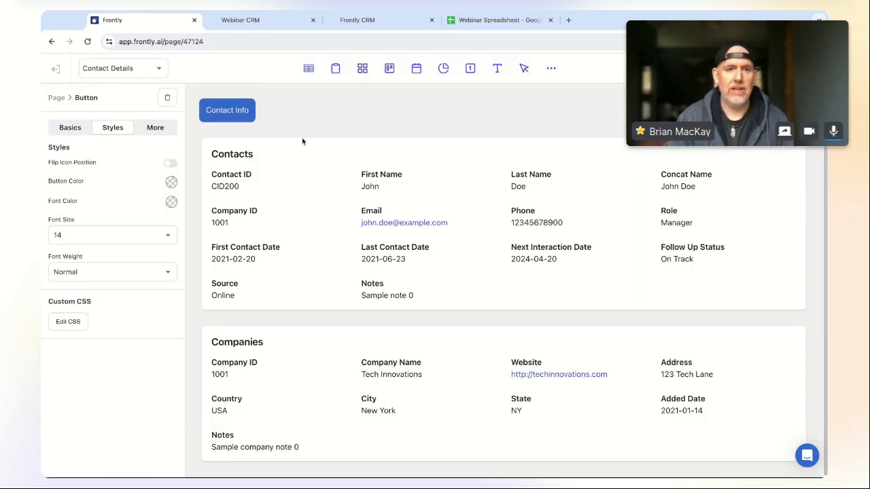
click(70, 325)
double_click(425, 285)
text(1)
click(567, 244)
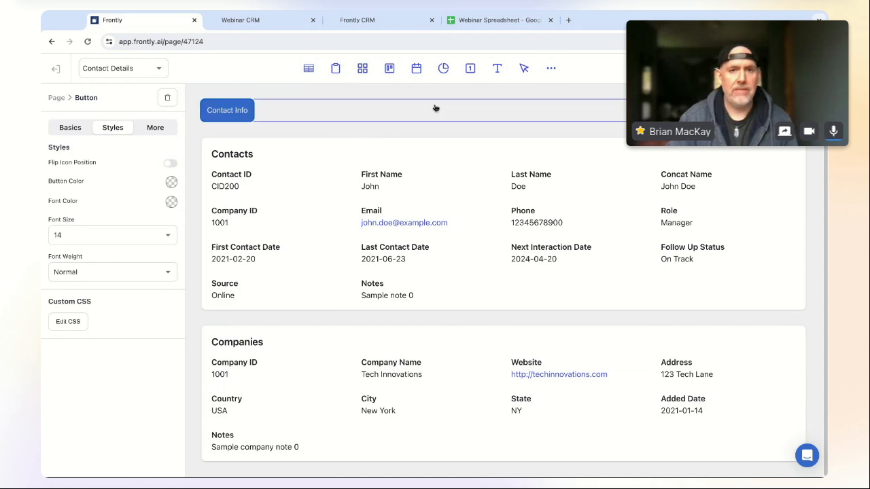
- Give the Contact Info button a click action of type Update Local State
click(333, 119)
click(238, 117)
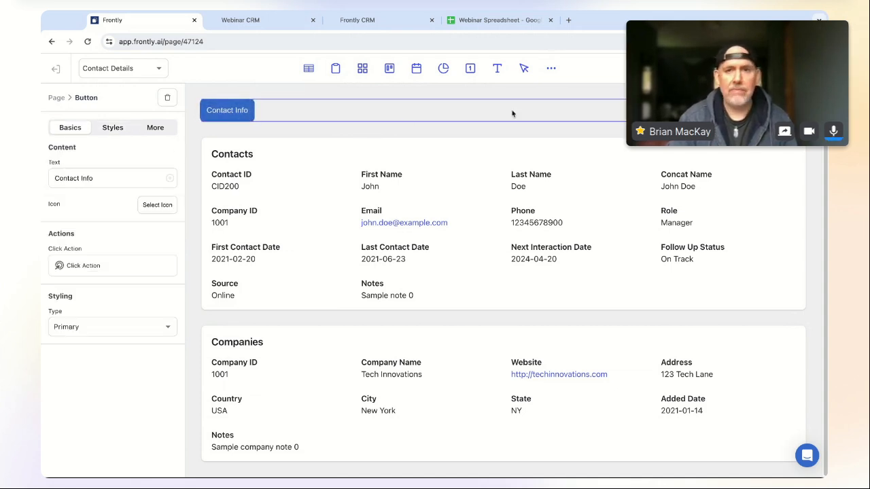
click(89, 266)
click(464, 110)
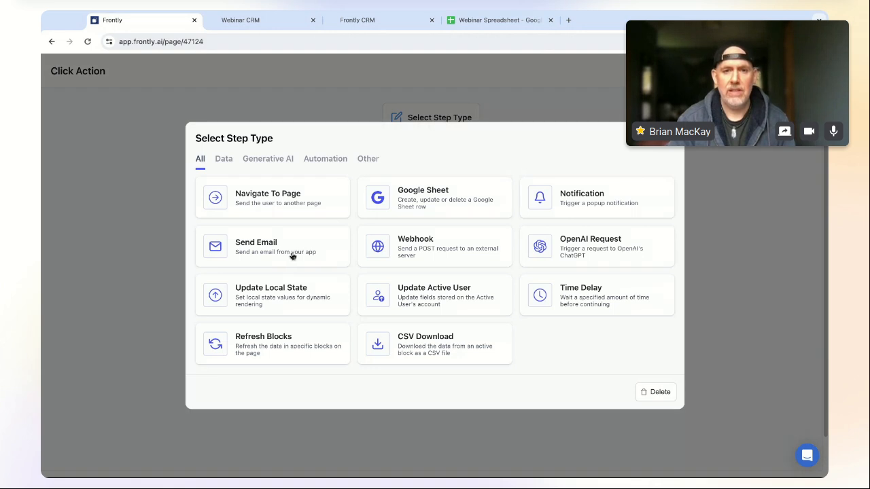
click(304, 299)
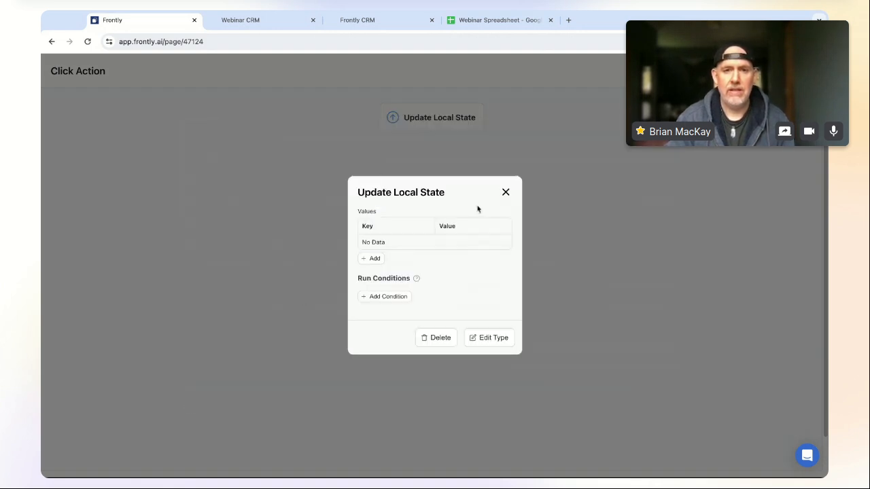
- Add the local state key contactDetailView with the value list
click(374, 258)
text(contactDetailV)
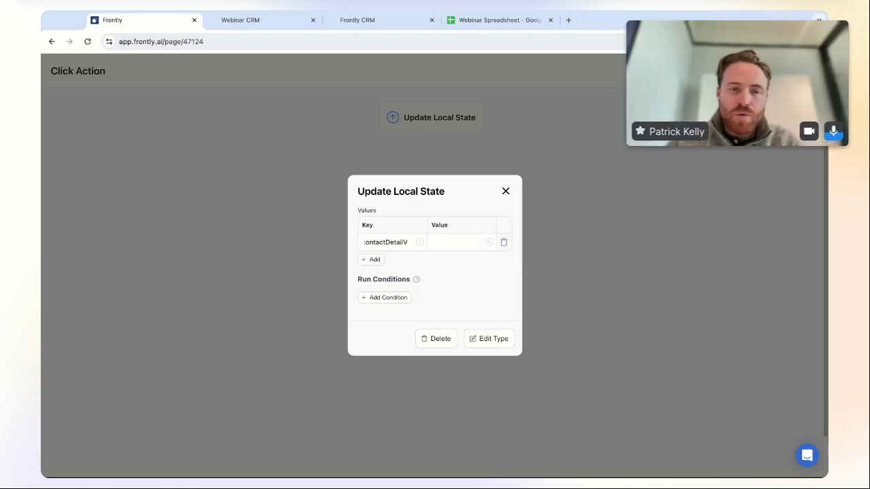
click(470, 247)
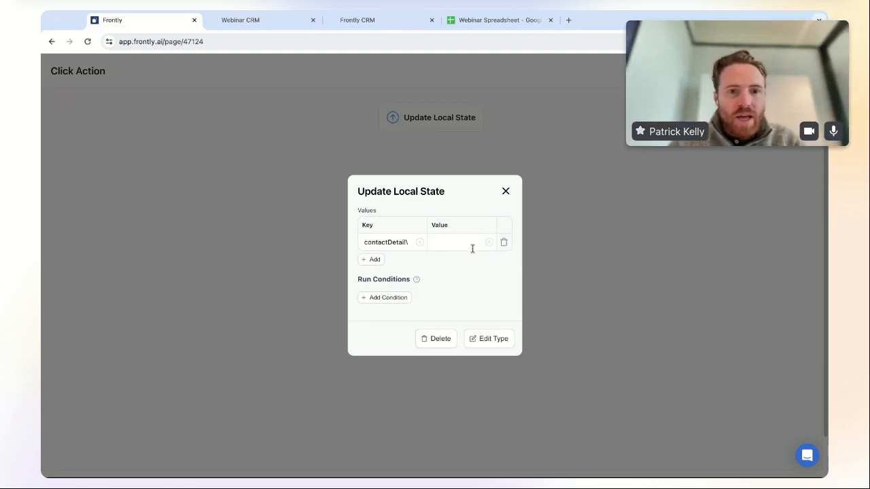
text(L)
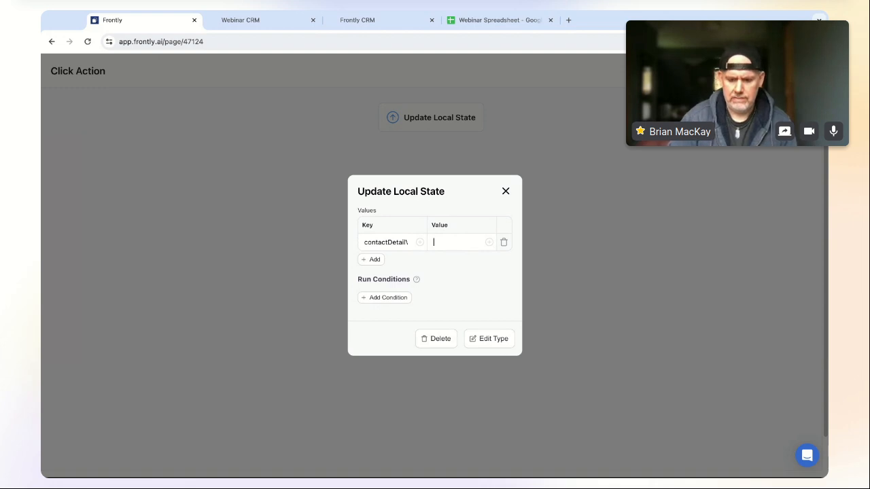
- Check the full contactDetailView key name, then close the state and click action editors
double_click(395, 243)
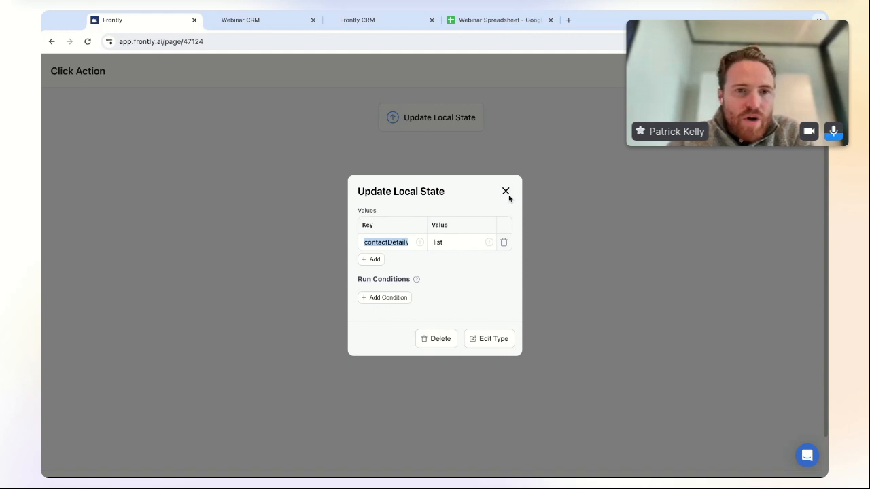
click(380, 242)
drag(367, 242, 420, 246)
click(379, 241)
double_click(378, 241)
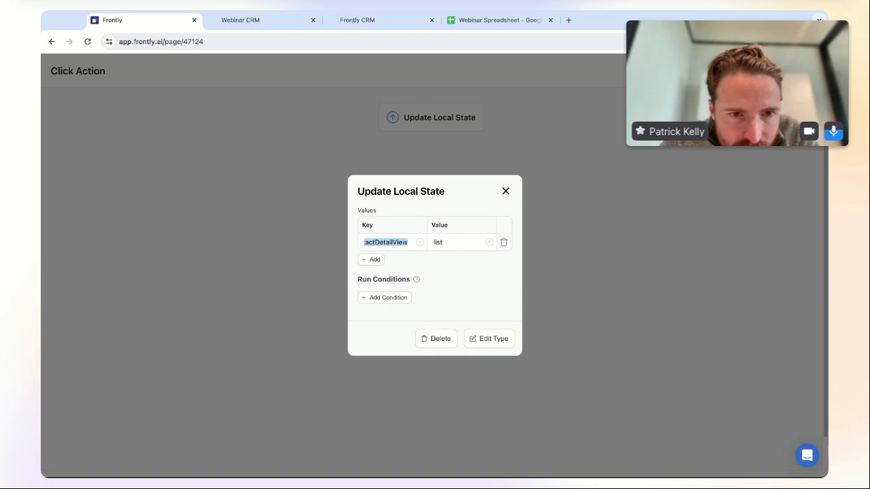
drag(395, 244, 360, 247)
click(377, 243)
double_click(370, 242)
key(ctrl+c)
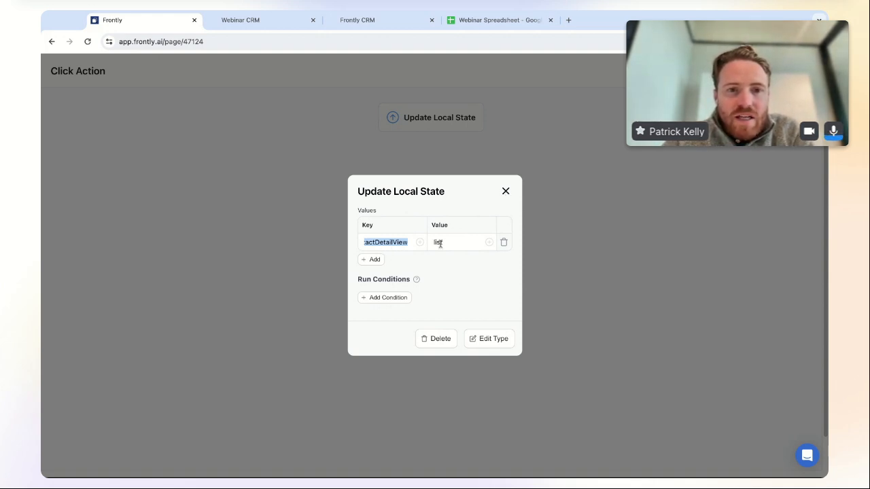
click(505, 192)
click(811, 71)
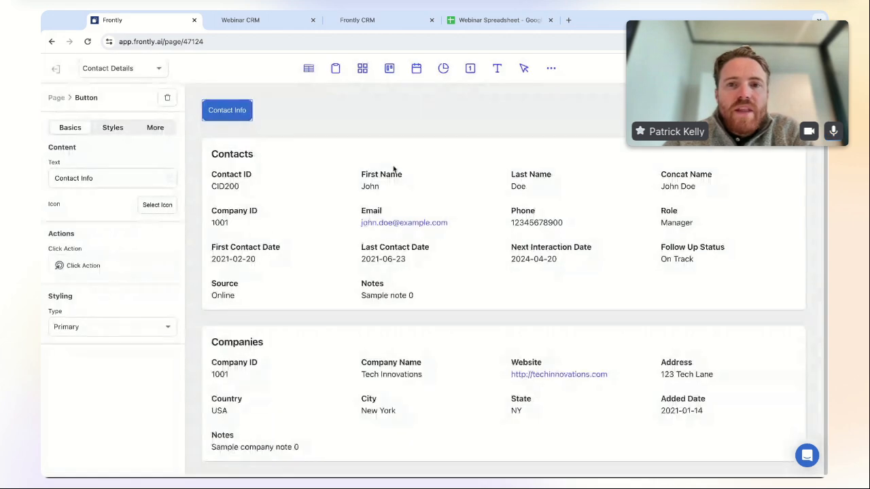
- Add a display condition to the Contacts list with local state contactDetailView as Value 1
click(311, 153)
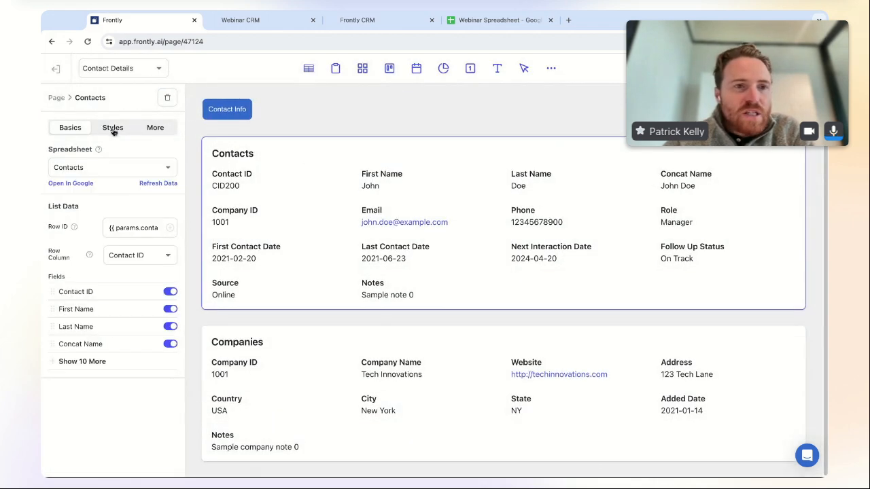
click(158, 128)
click(78, 221)
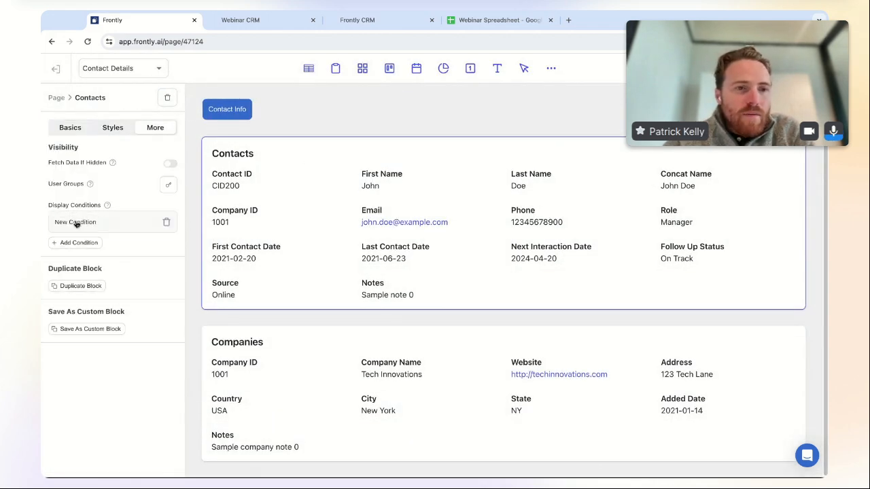
click(109, 222)
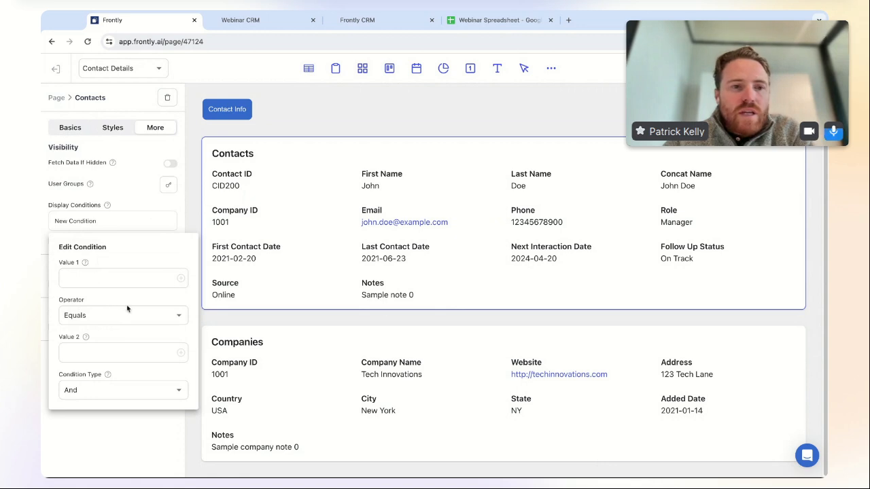
click(182, 281)
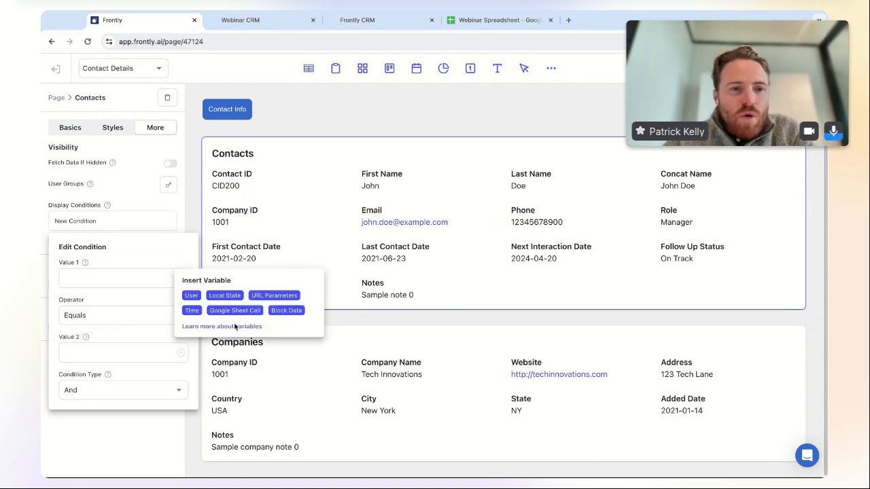
click(227, 297)
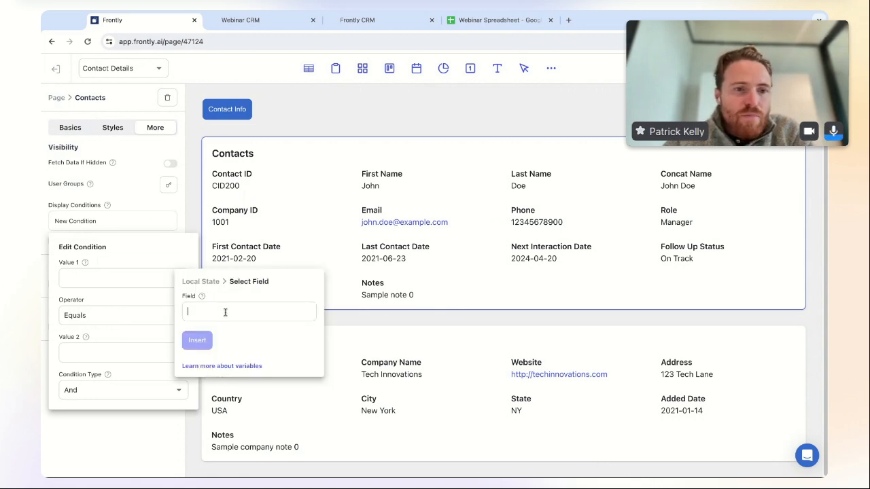
key(ctrl+v)
click(186, 311)
text(co)
click(197, 341)
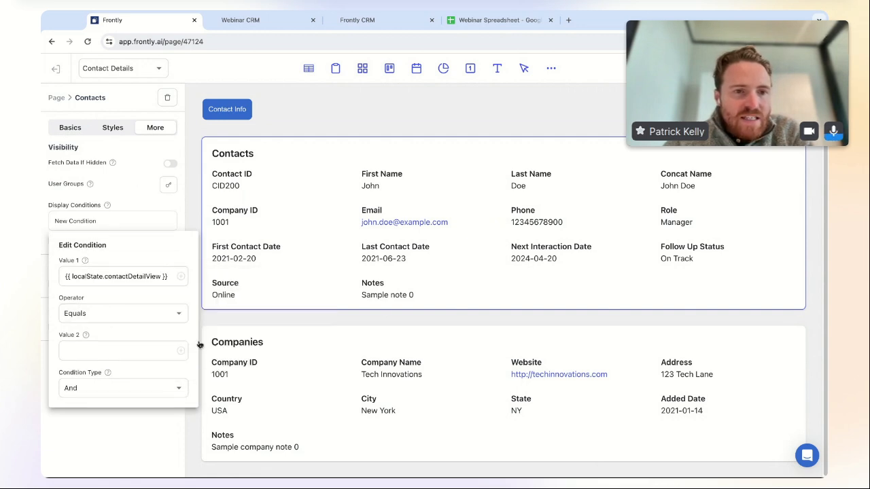
- Complete the condition as {{ localState.contactDetailView || list}} so it defaults to list
click(98, 348)
text({)
click(182, 221)
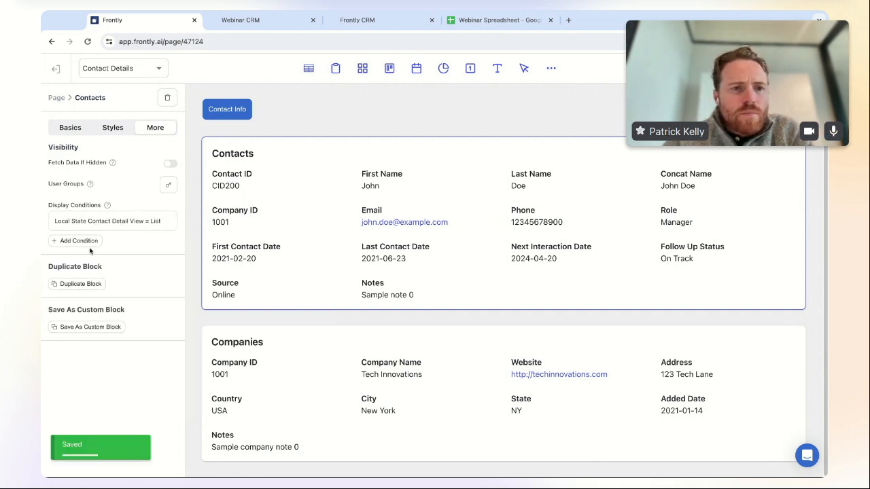
click(134, 227)
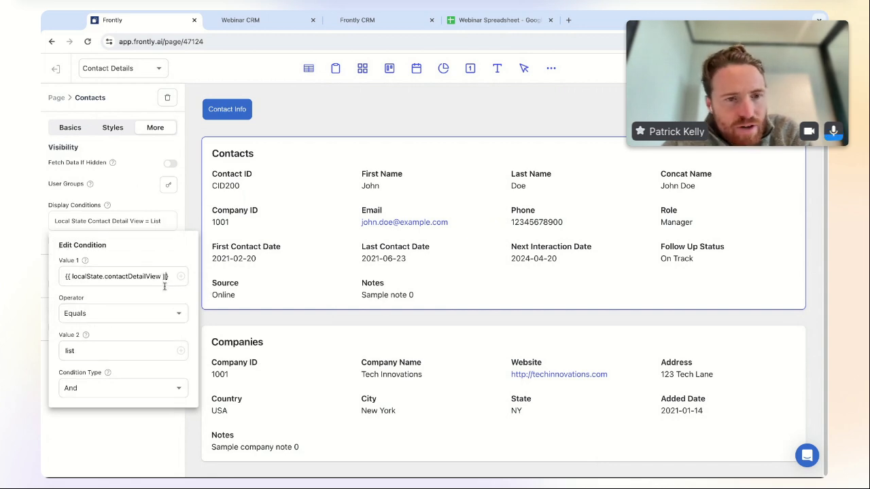
text(list)
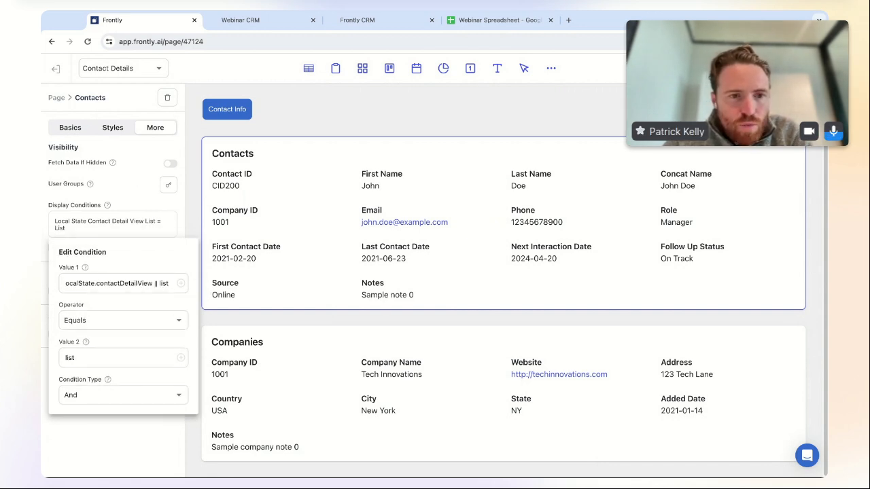
text(}})
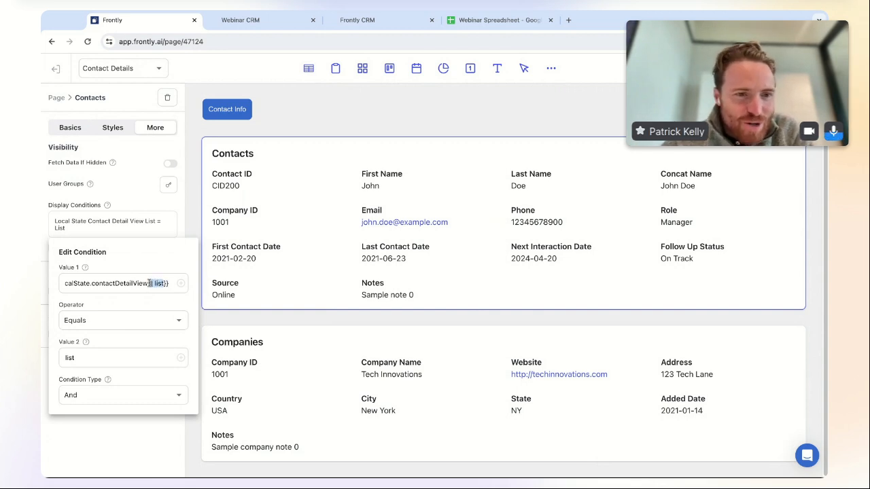
click(173, 200)
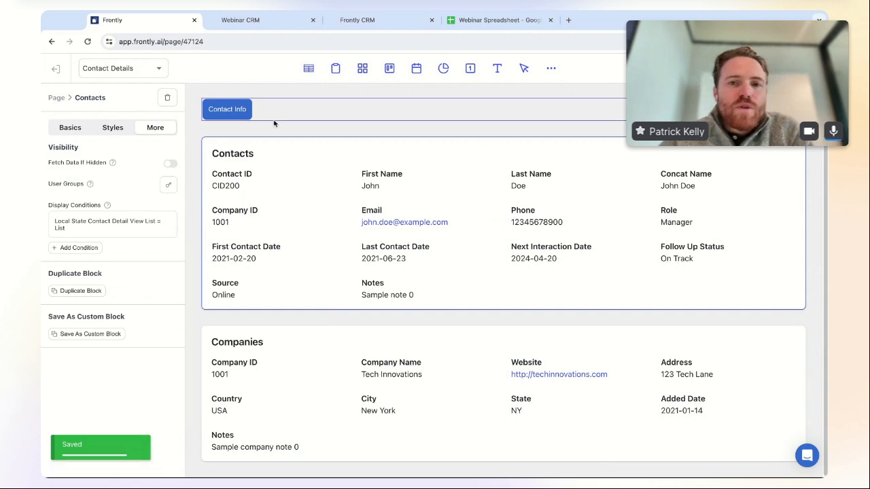
click(246, 109)
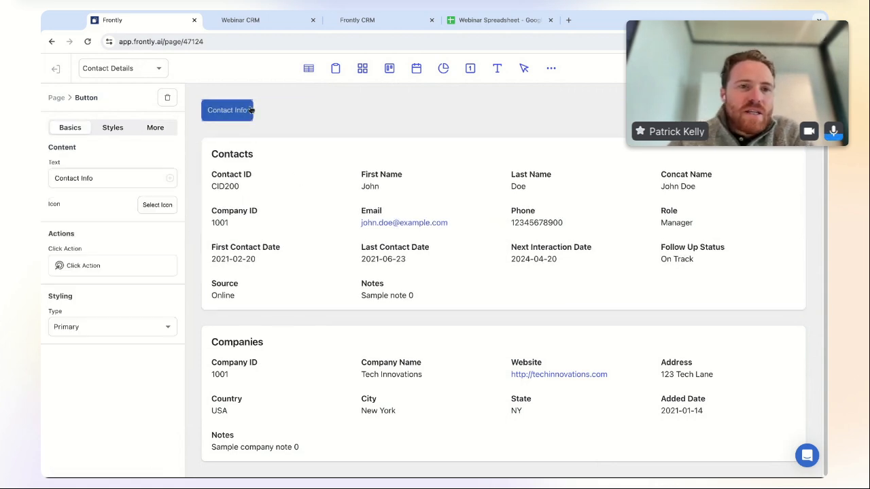
- Save the button as custom block 'Hover Button' with description 'It grows when you hover!'
click(153, 129)
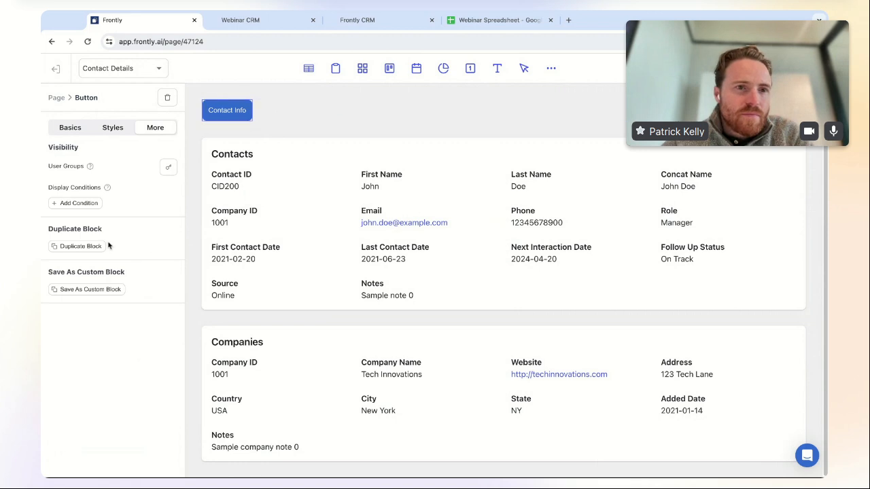
click(105, 291)
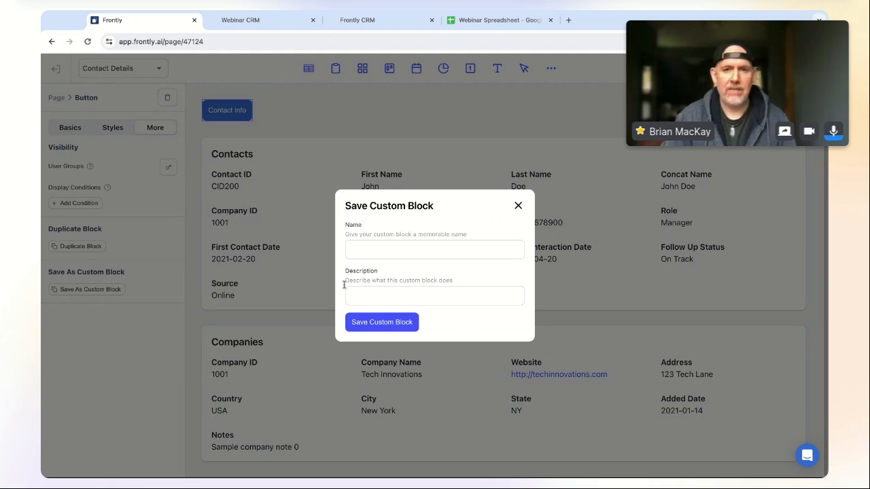
text(Hover Button)
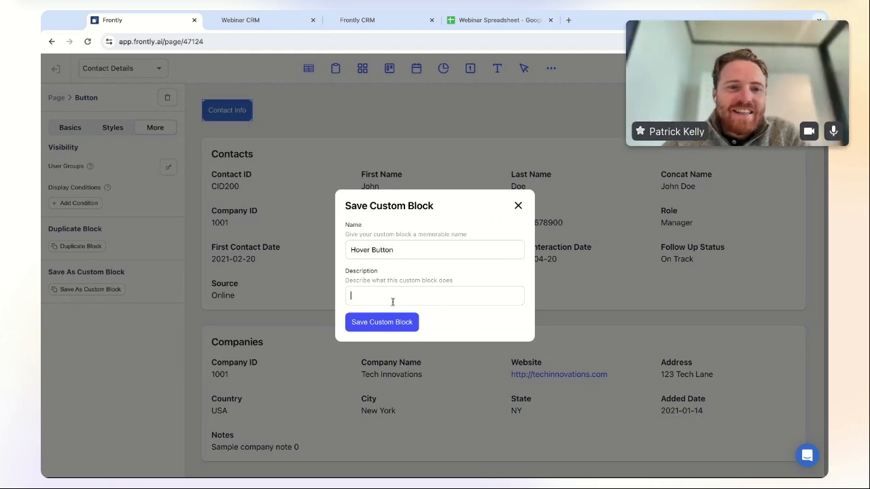
text(It grows when you hover!)
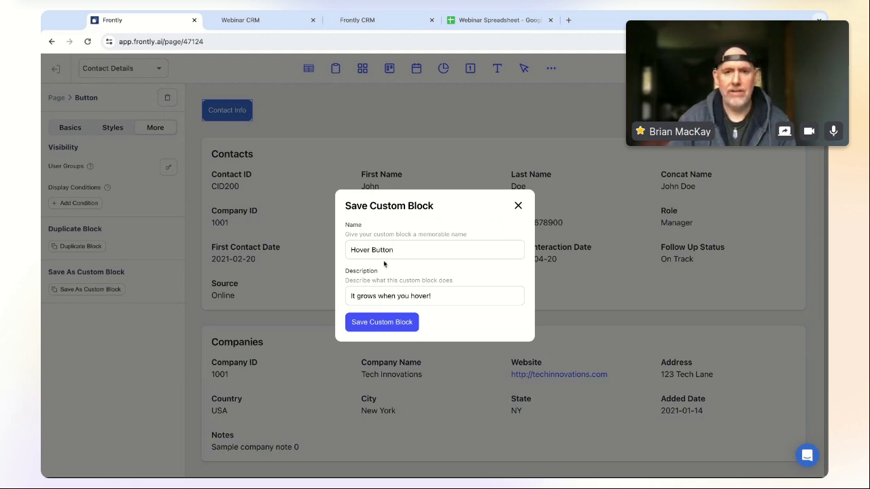
click(395, 322)
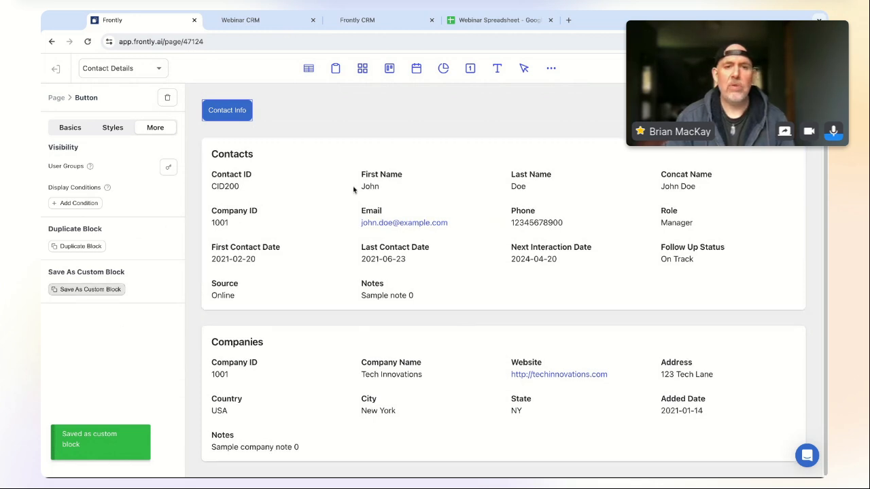
- Reload the editor and list the Custom blocks to find Hover Button
click(550, 69)
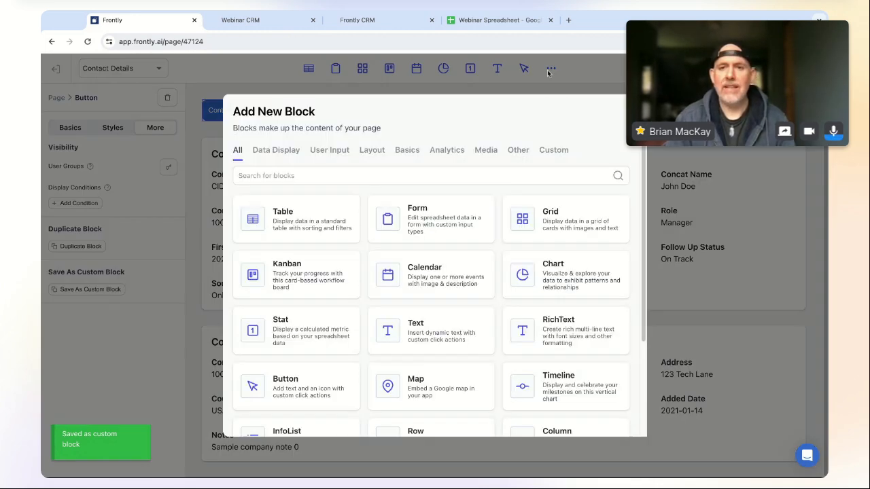
click(556, 150)
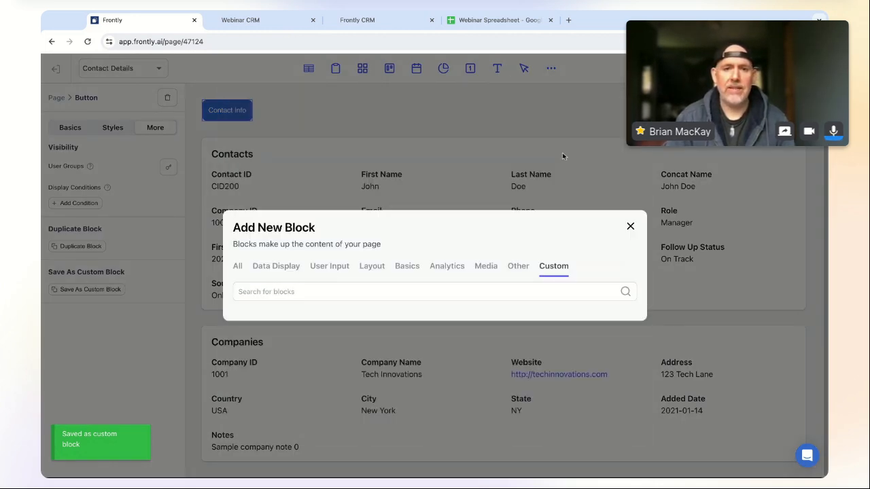
click(631, 226)
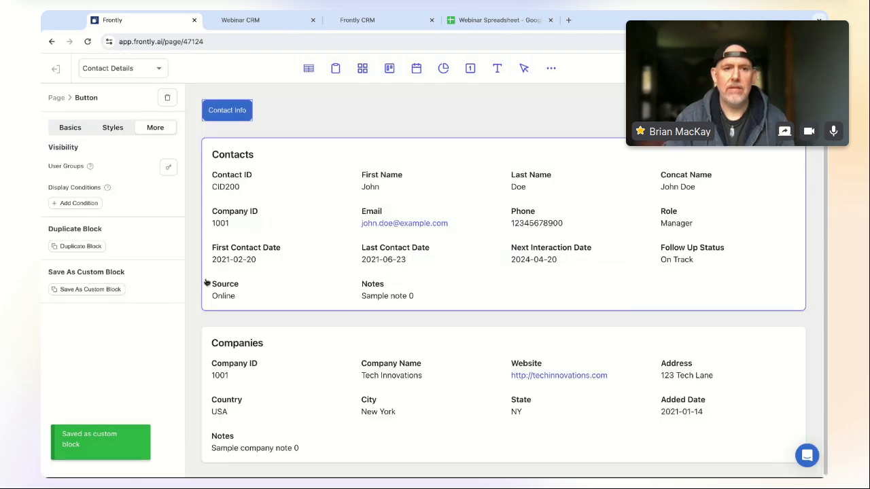
click(89, 42)
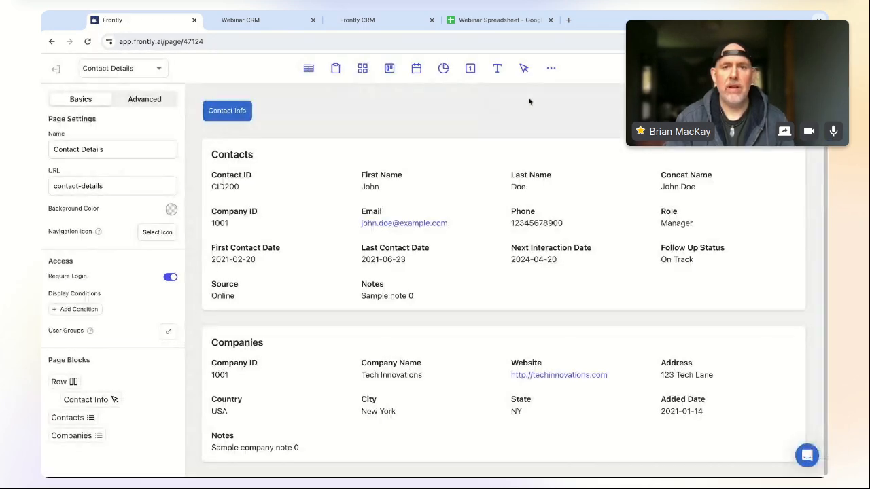
click(551, 68)
click(554, 152)
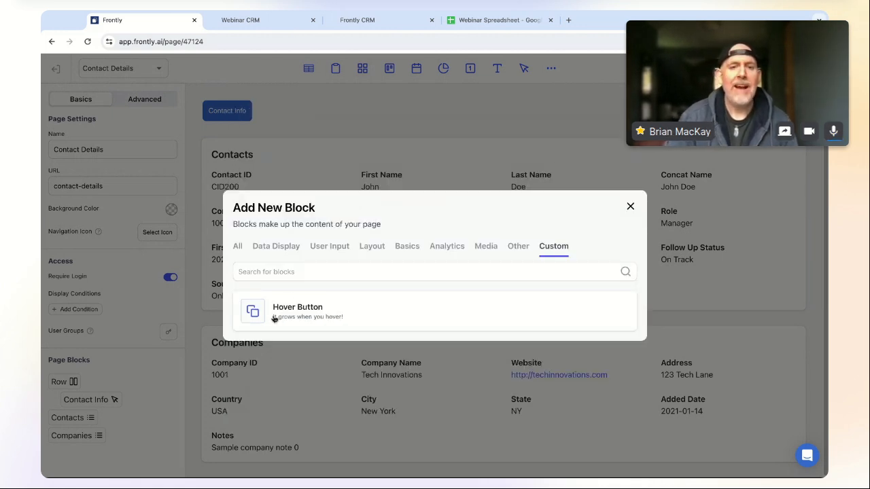
- Add the Hover Button block to the Contact Details page
click(314, 314)
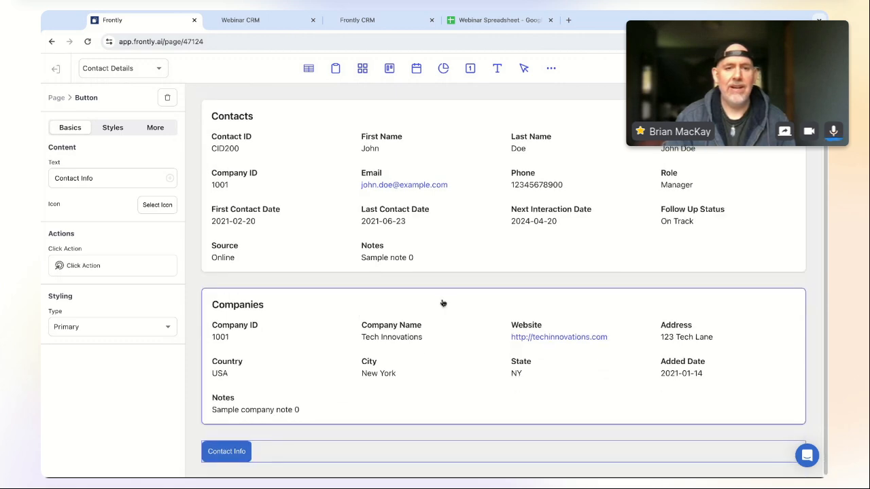
scroll(230, 430, up, 2)
scroll(230, 430, down, 2)
scroll(334, 295, up, 2)
scroll(287, 410, down, 2)
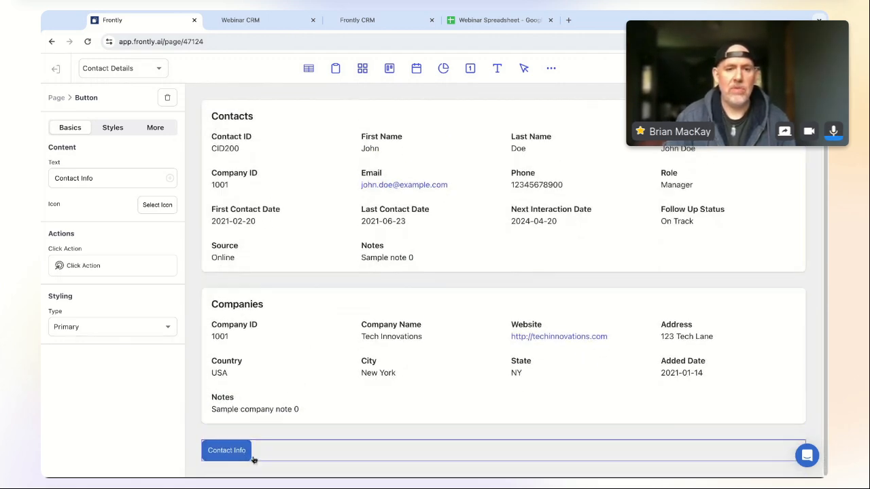
scroll(262, 360, up, 2)
- Add a copy of the Contact Info button to the top row and relabel it 'Company Info'
click(326, 113)
scroll(331, 112, down, 1)
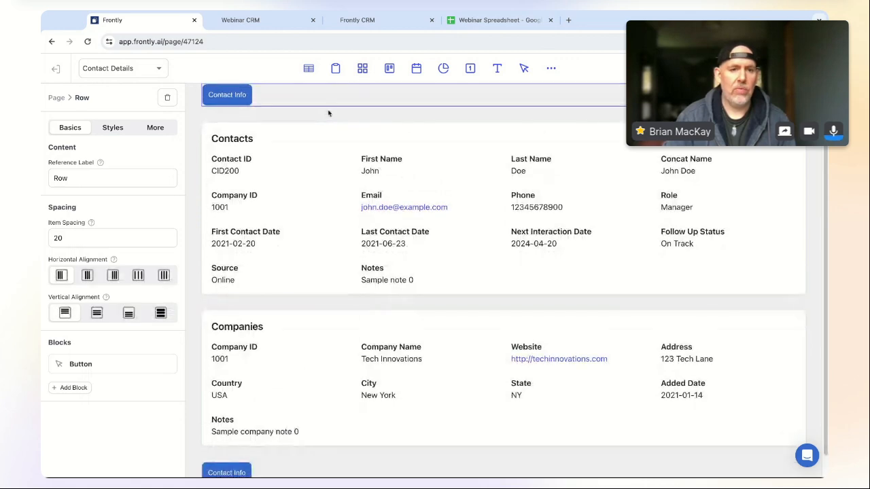
click(73, 388)
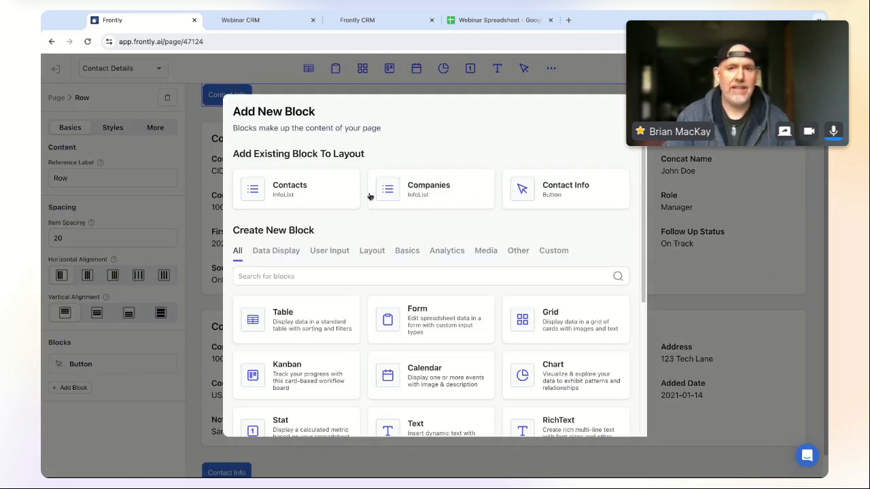
click(566, 189)
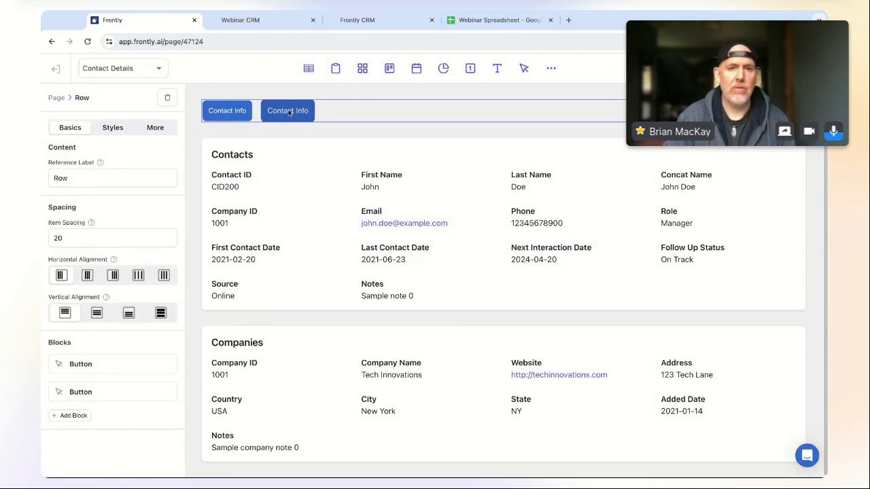
click(288, 111)
triple_click(103, 176)
text(Company Info)
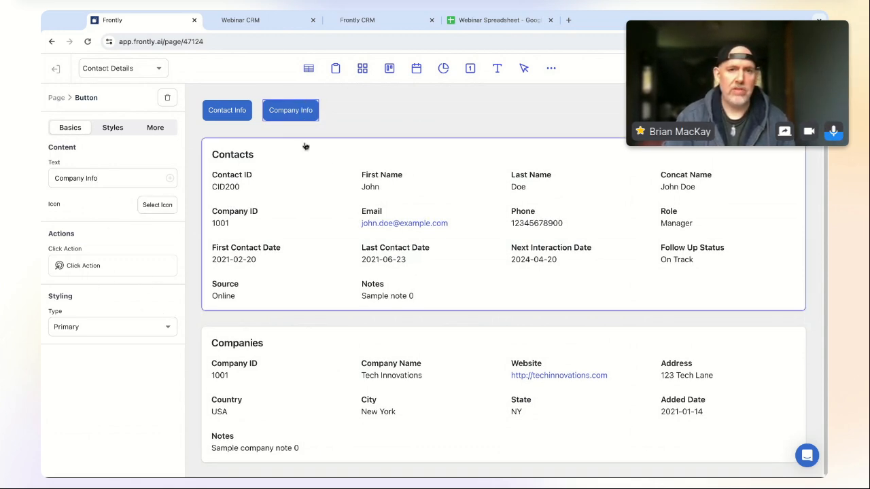
- Change the Company Info button's Update Local State value for contactDetailView from list to company
click(115, 265)
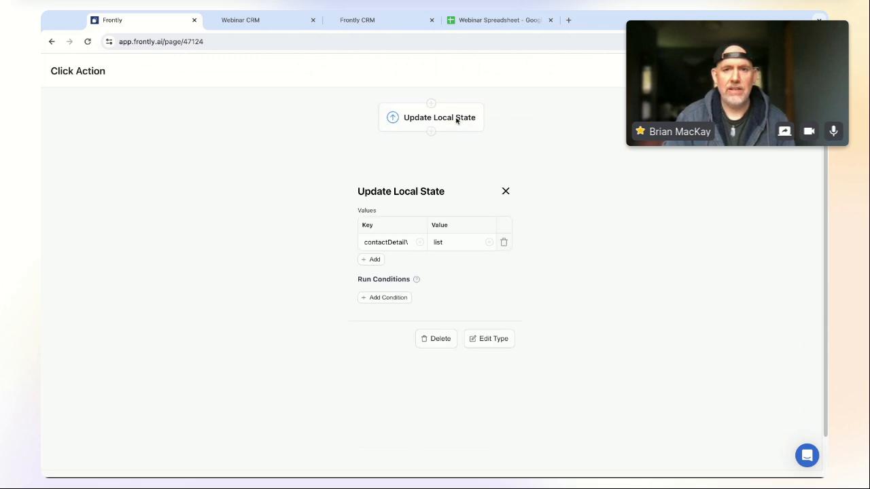
click(458, 118)
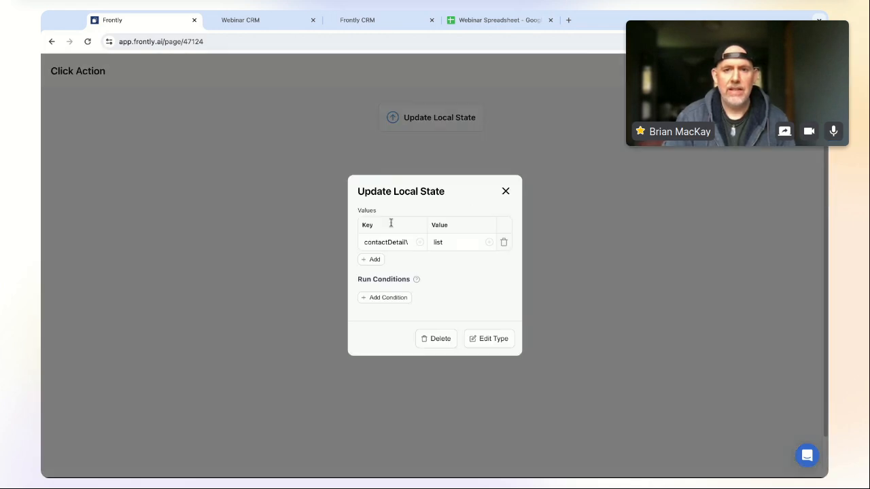
text(ny)
double_click(446, 242)
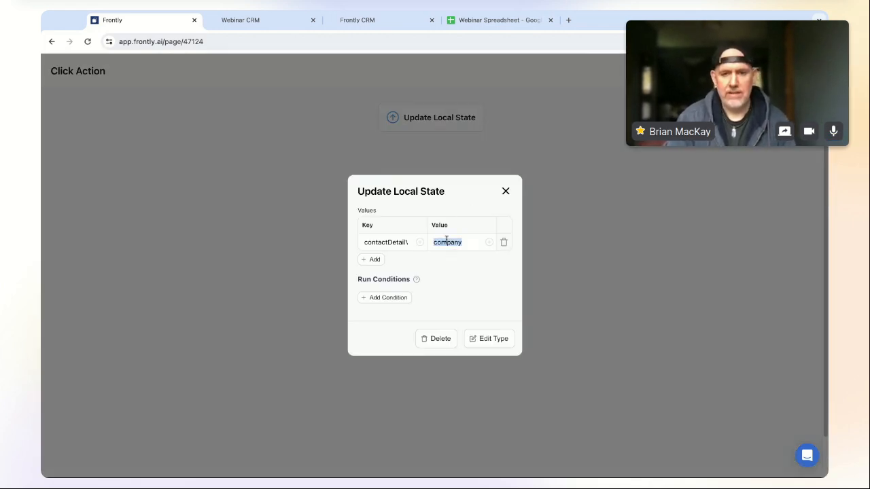
double_click(389, 242)
click(505, 192)
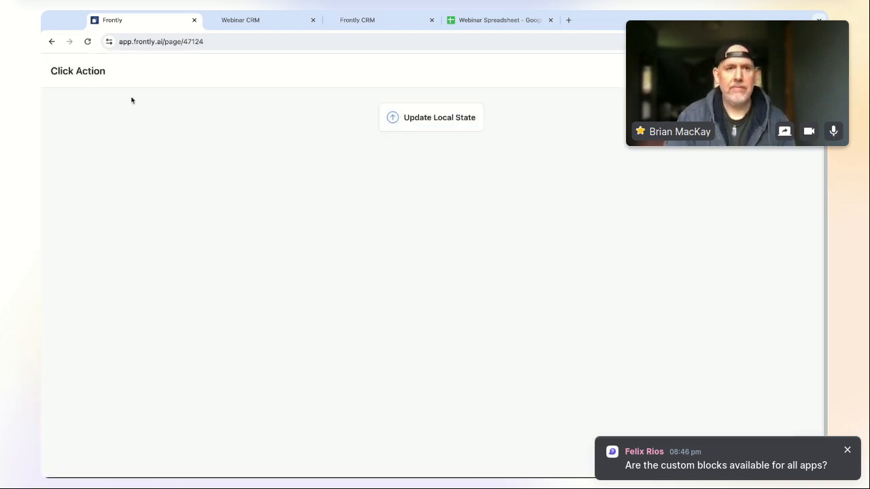
key(Escape)
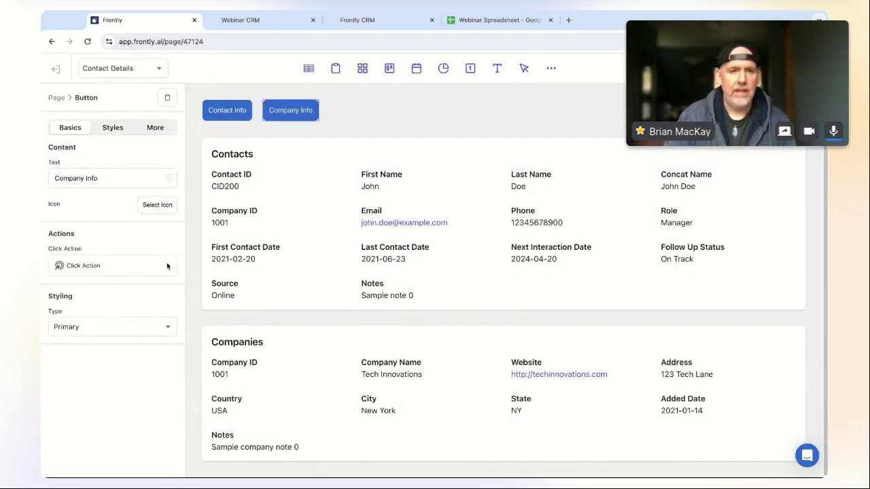
- Add a display condition to the Companies list: contactDetailView equals company
click(331, 344)
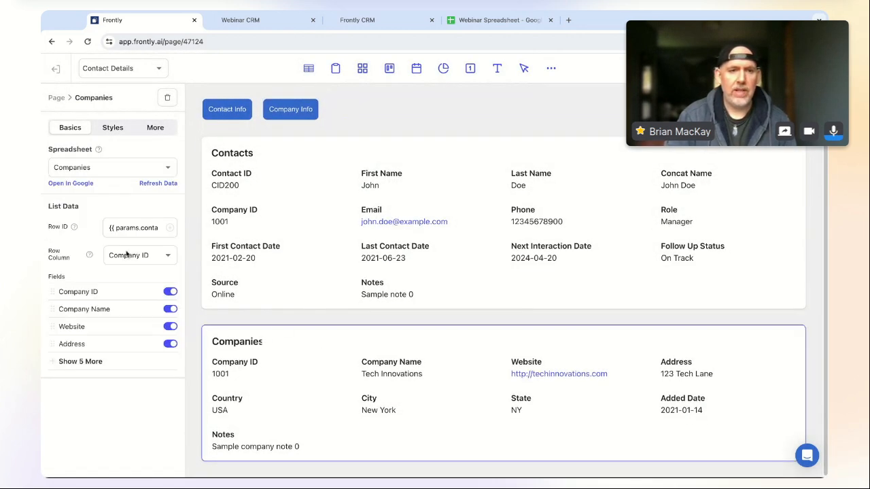
click(157, 129)
click(75, 221)
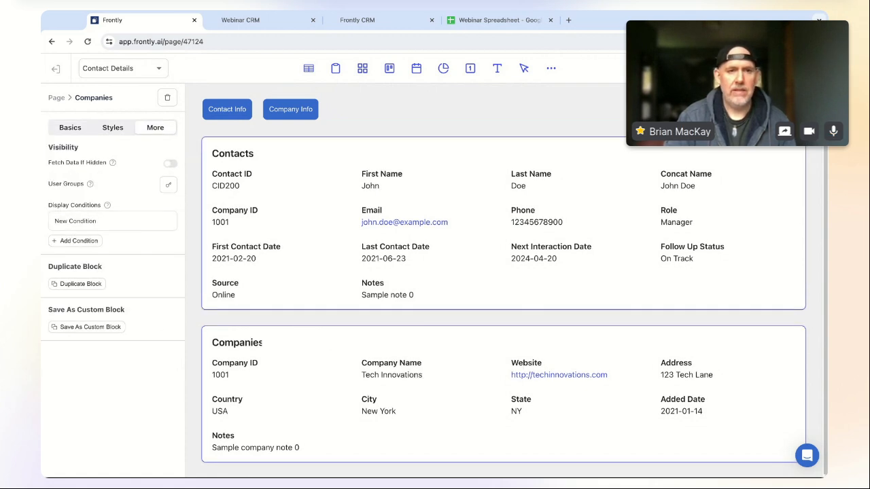
click(73, 222)
click(95, 279)
text(contactDetailView)
click(100, 352)
text(compan)
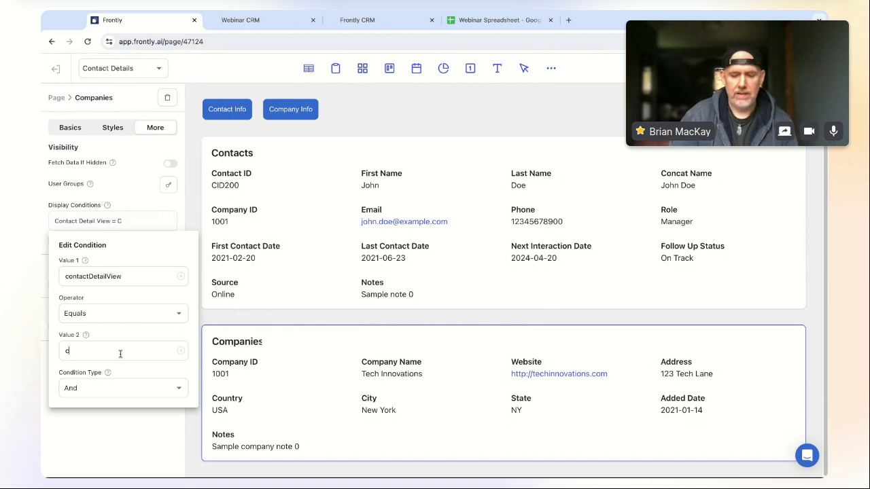
click(172, 208)
click(431, 206)
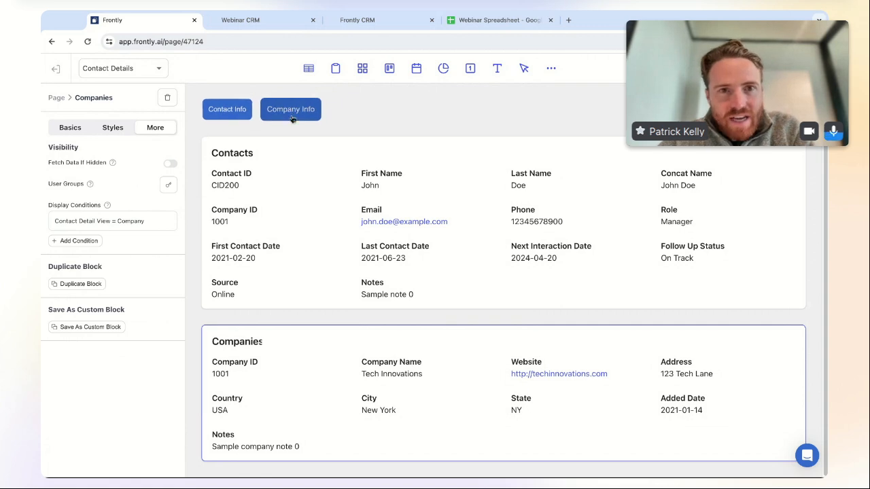
- Reload the live app, open the first contact's details and try Company Info
click(261, 20)
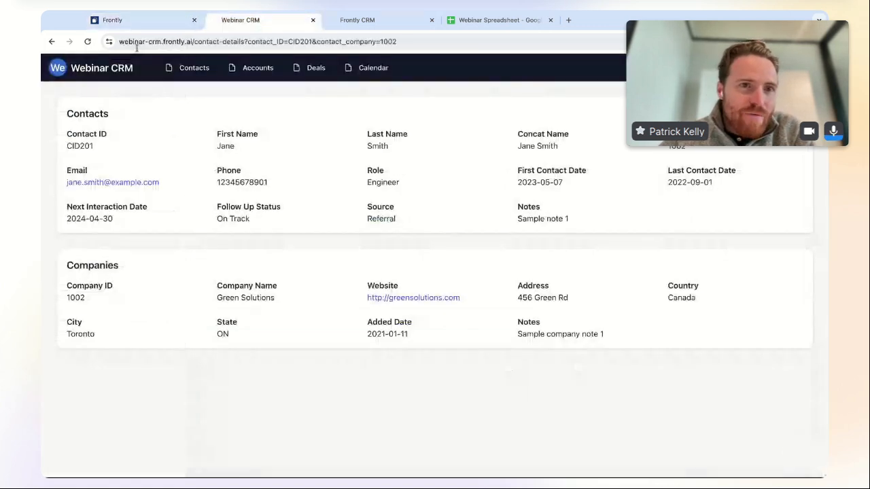
click(194, 70)
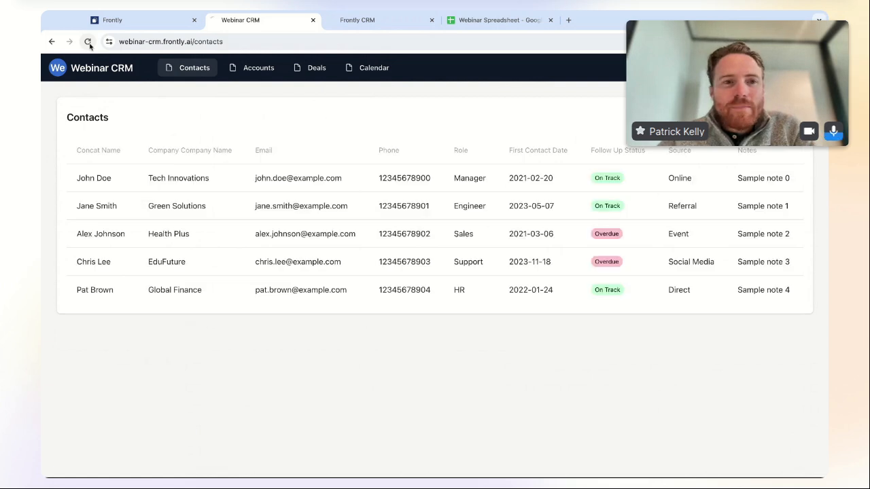
click(87, 42)
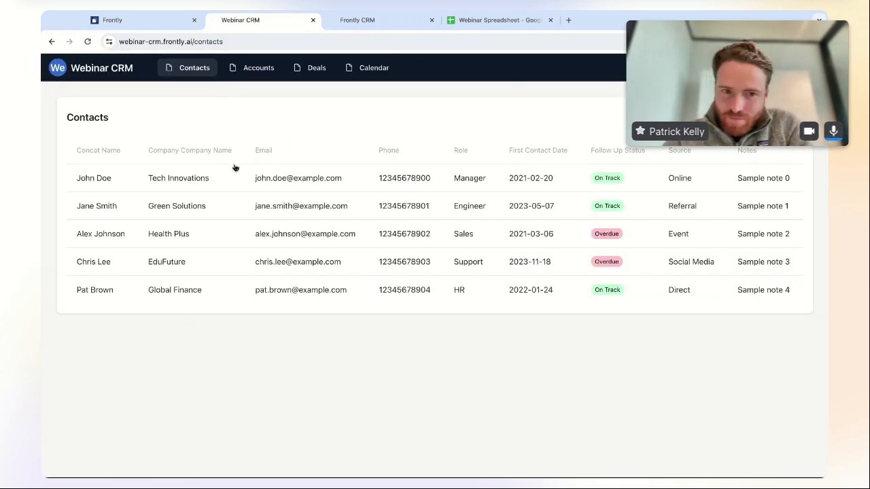
click(211, 180)
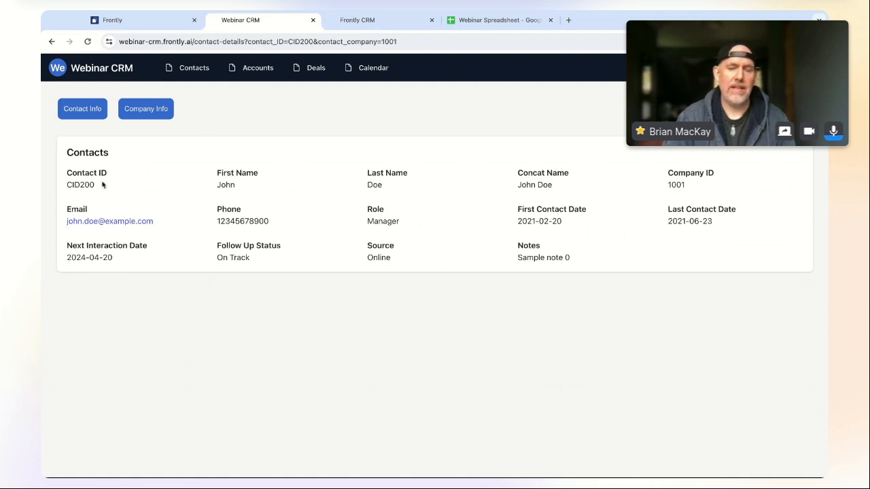
click(158, 110)
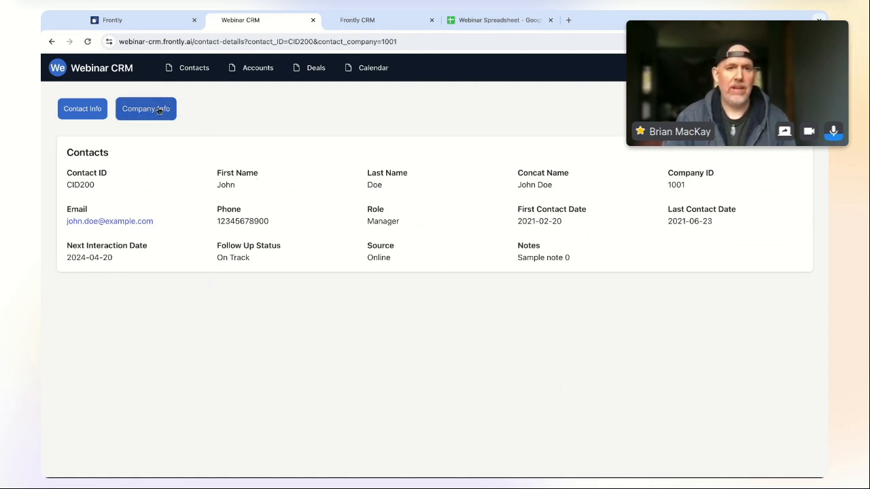
- Replace the Companies condition's Value 1 with the local state variable contactDetailView
click(159, 23)
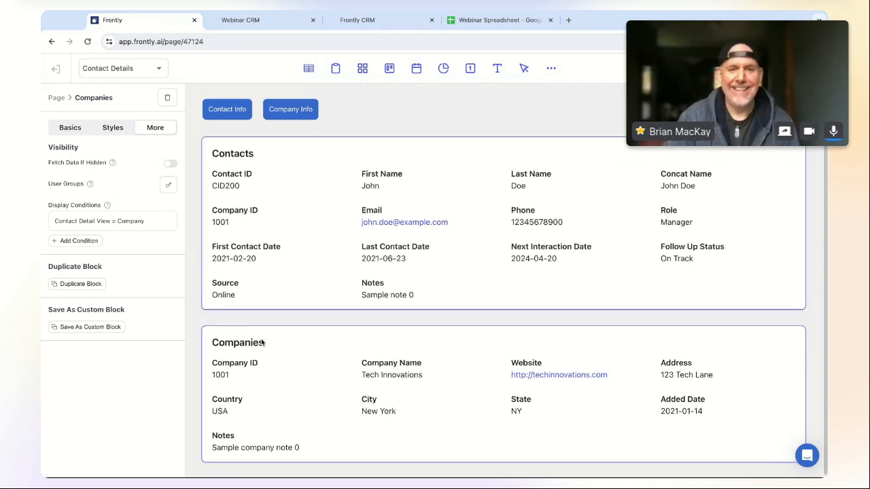
click(155, 222)
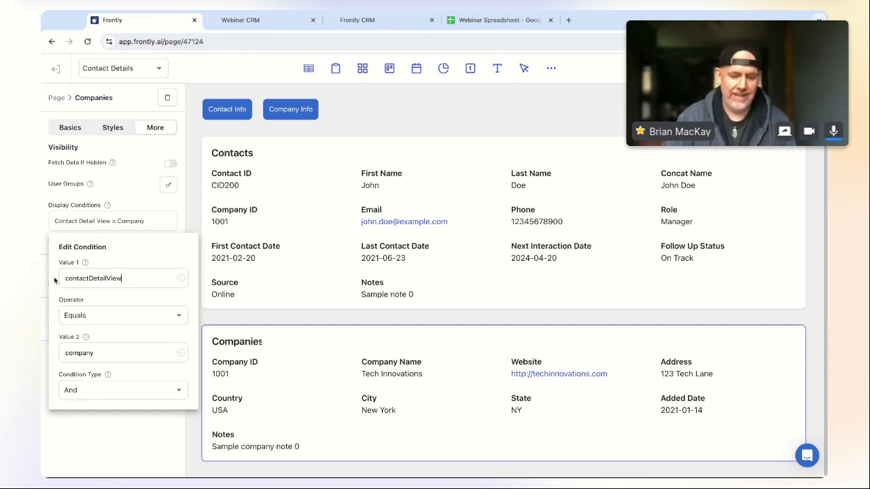
double_click(160, 283)
key(ctrl+c)
key(BackSpace)
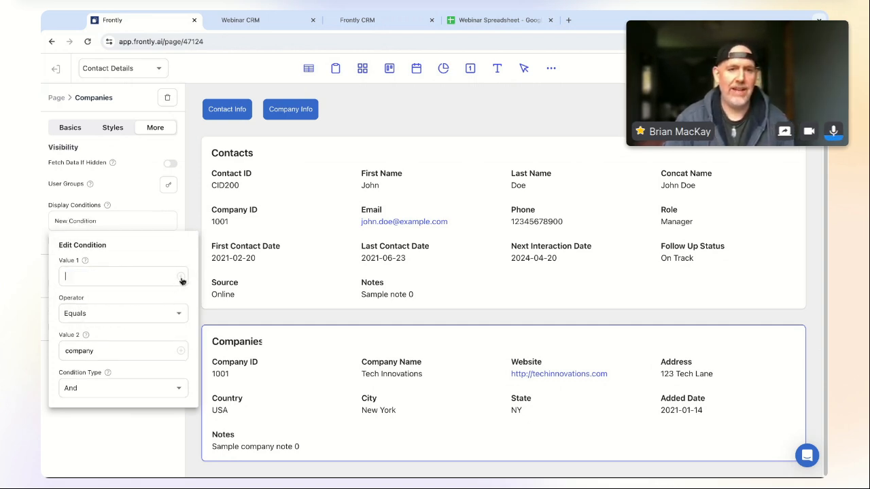
click(180, 279)
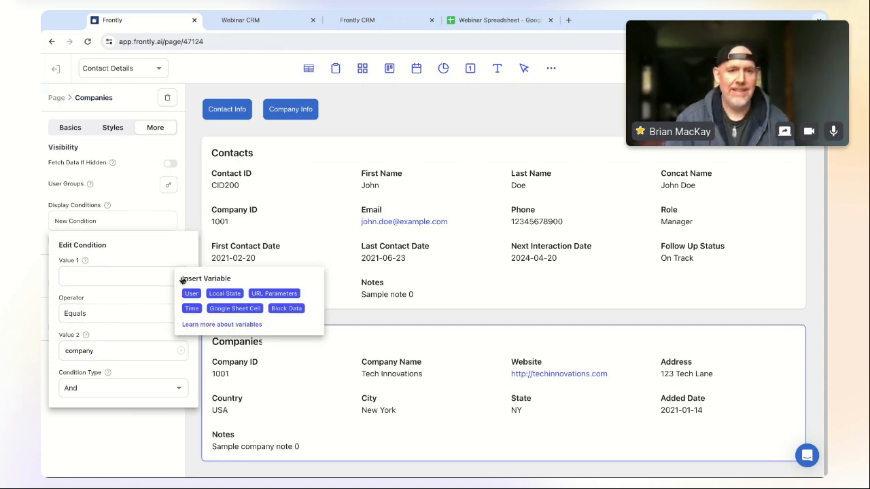
click(226, 294)
click(241, 313)
key(ctrl+v)
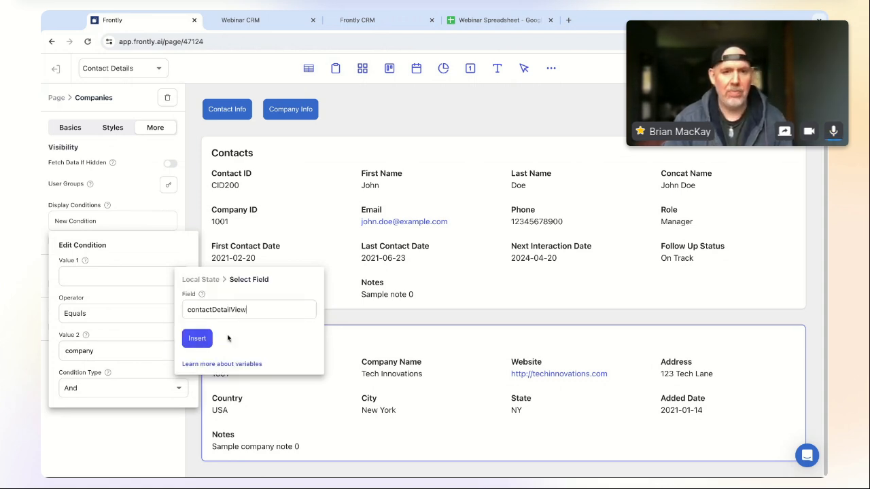
click(197, 339)
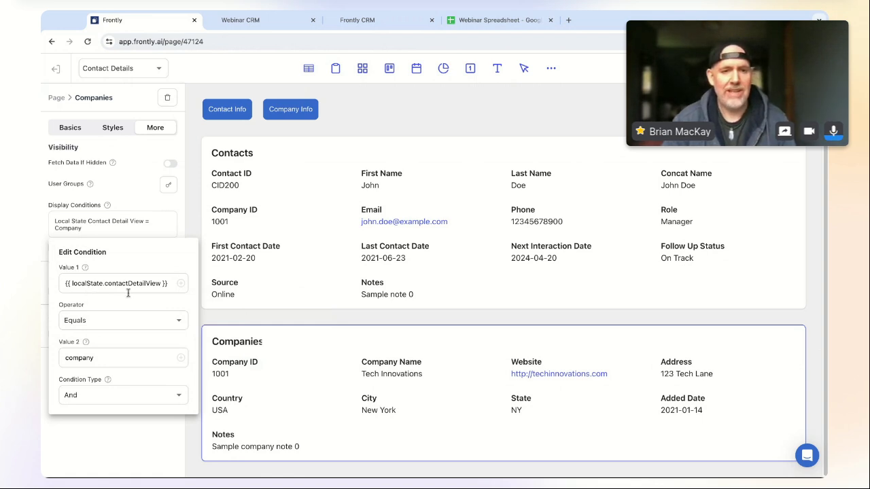
click(181, 285)
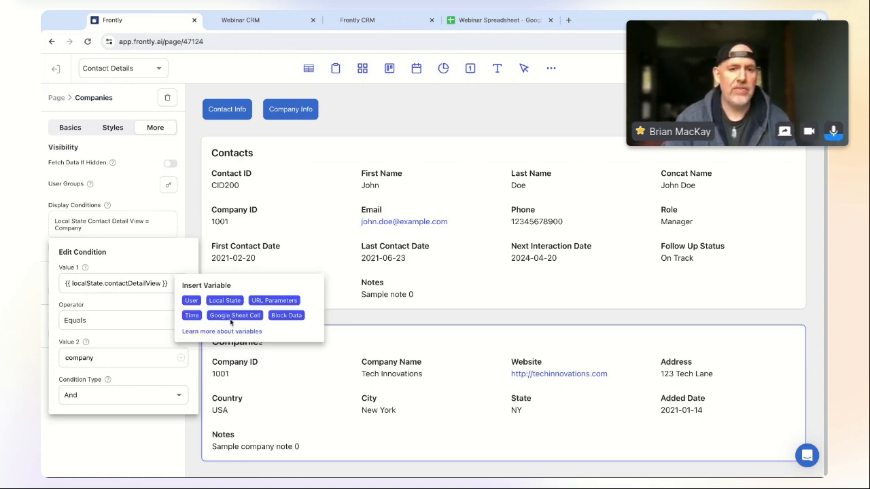
click(78, 297)
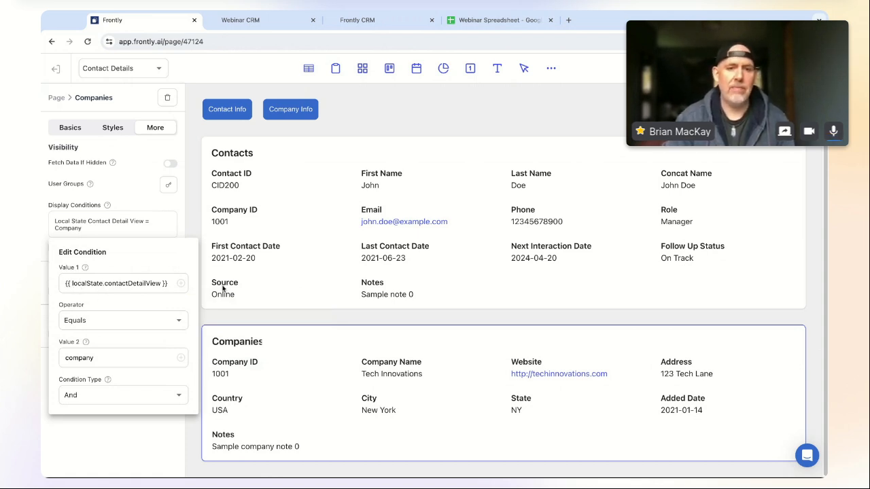
click(187, 209)
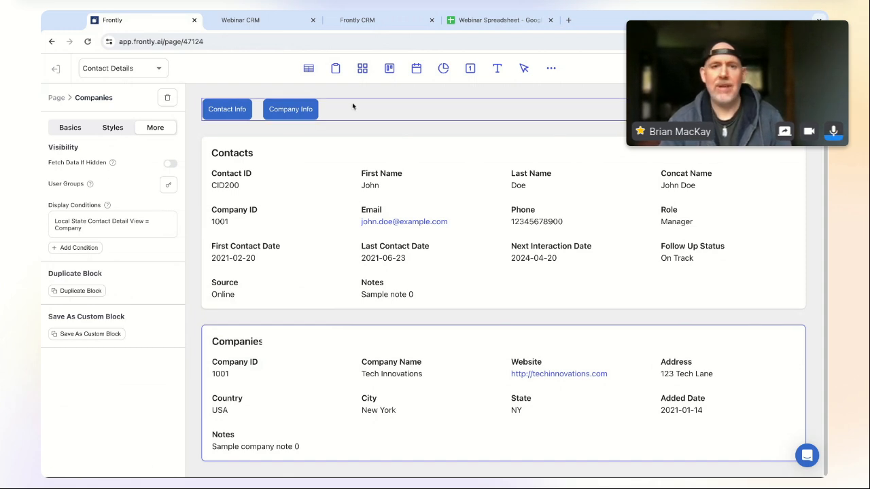
- Reload the live app, open the first contact and show its company, Tech Innovations
click(241, 21)
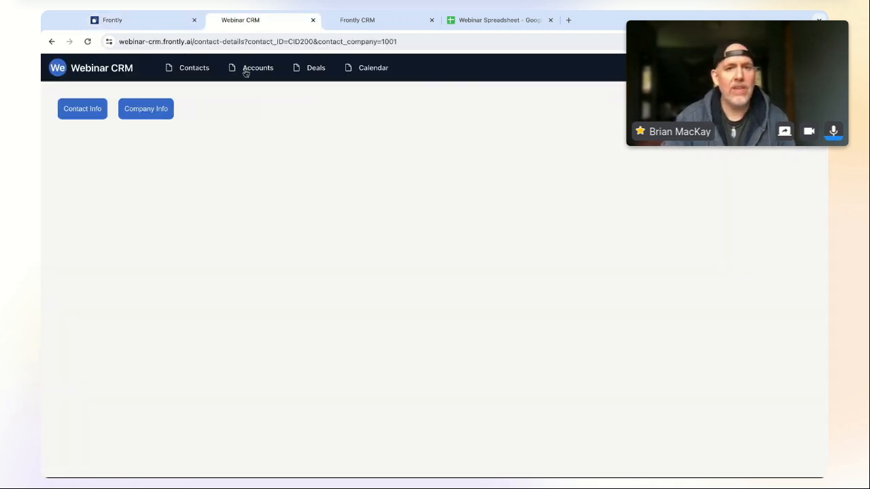
click(198, 70)
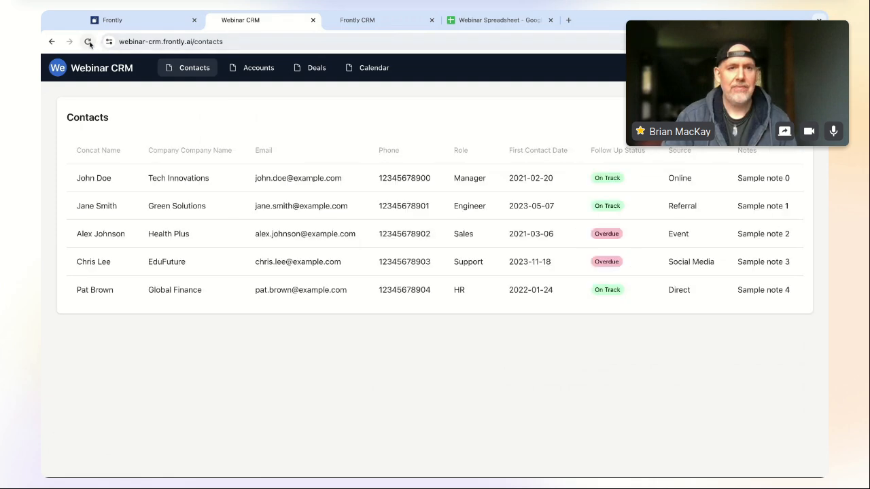
click(88, 43)
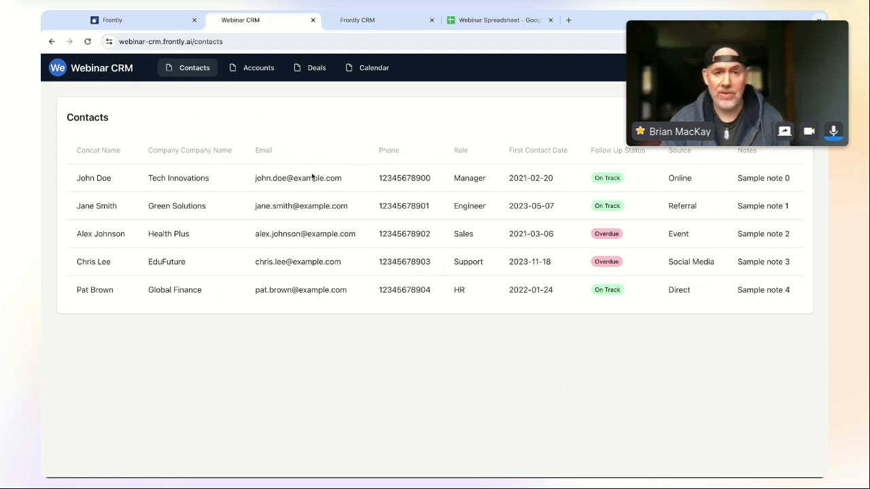
click(312, 179)
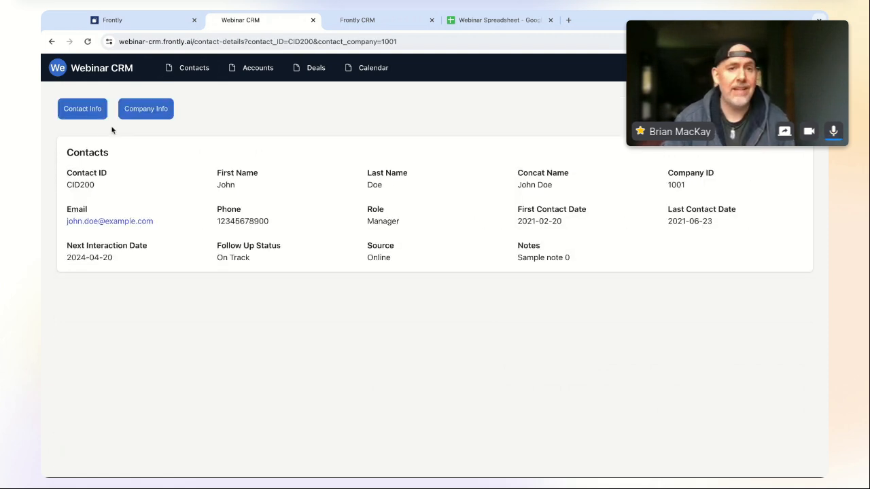
click(142, 110)
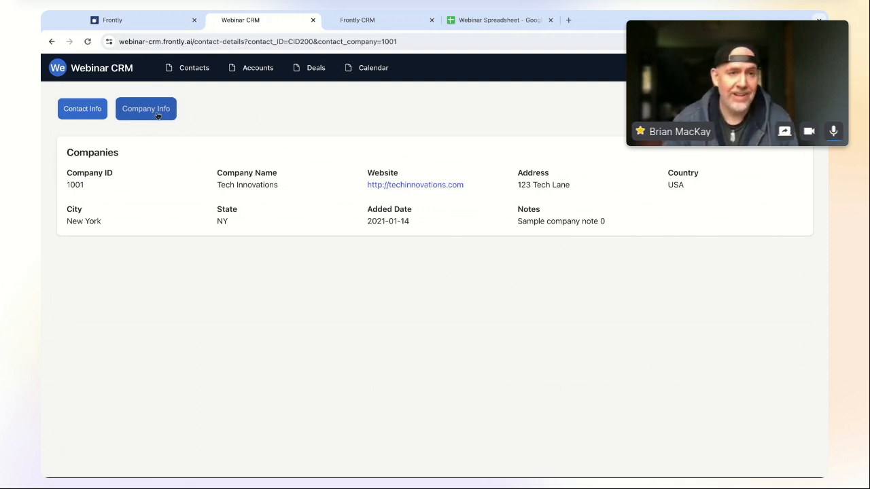
- Toggle repeatedly between Contact Info and Company Info, ending on the contact details
click(92, 113)
click(142, 114)
click(91, 113)
click(141, 114)
click(92, 112)
click(148, 110)
click(82, 110)
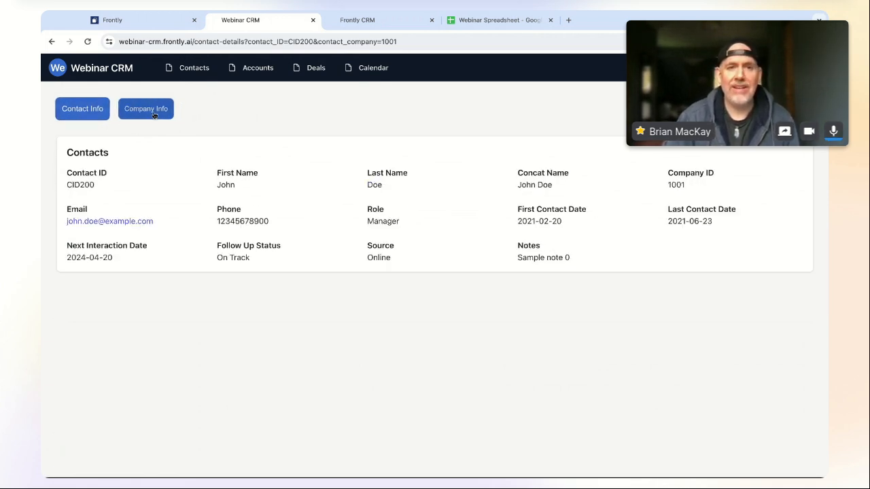
click(146, 110)
click(83, 110)
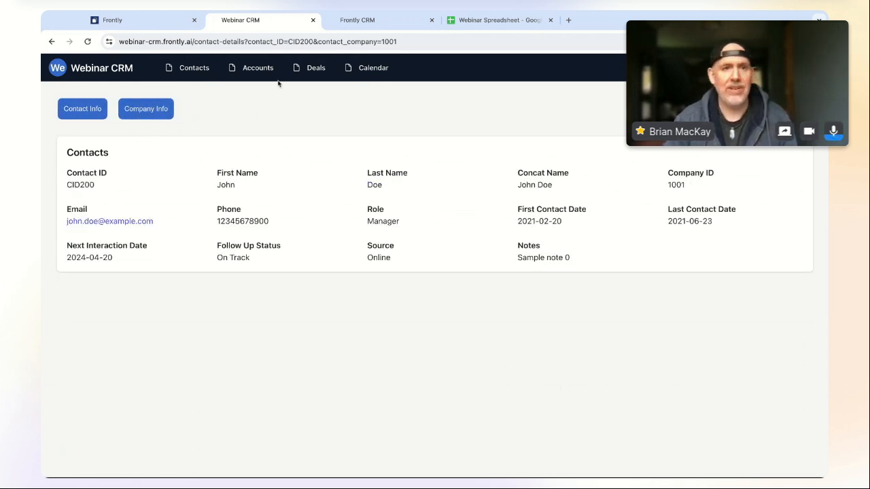
click(139, 113)
click(82, 112)
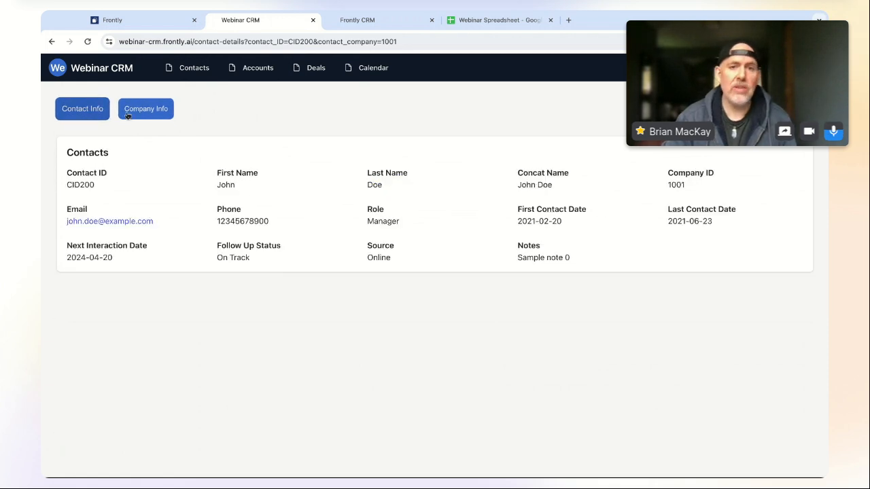
click(129, 114)
click(78, 111)
click(132, 114)
click(83, 111)
click(143, 110)
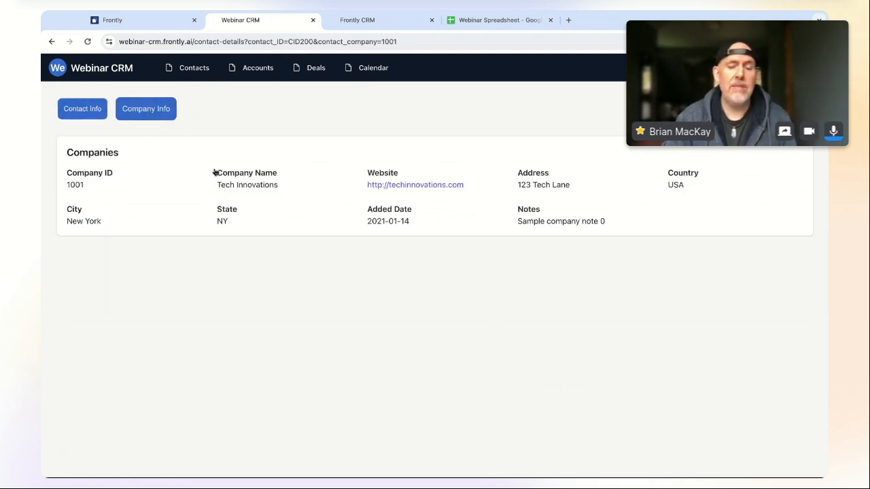
click(82, 111)
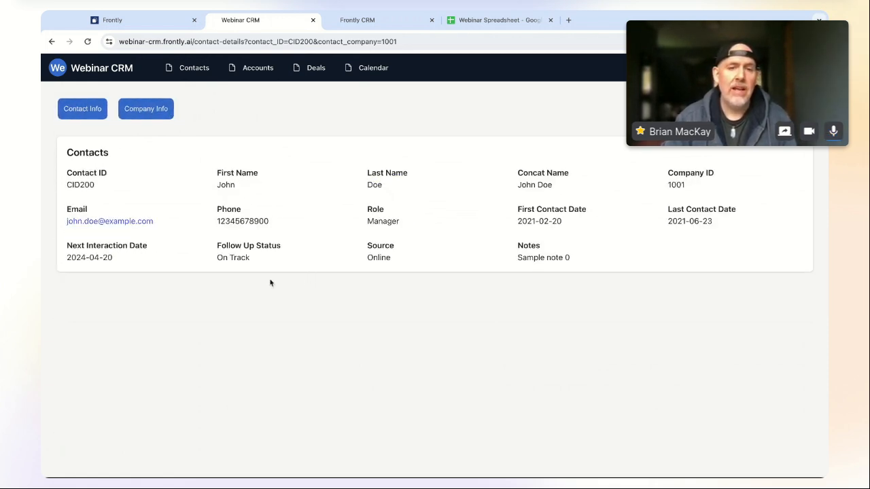
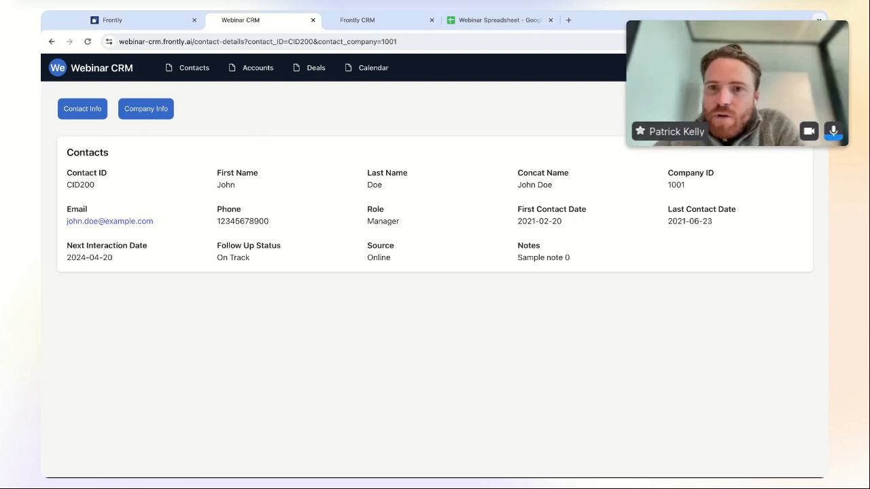
- Glance at the CRM calendar and contact tabs, then return to Frontly's Contact Details page editor
click(375, 22)
click(269, 22)
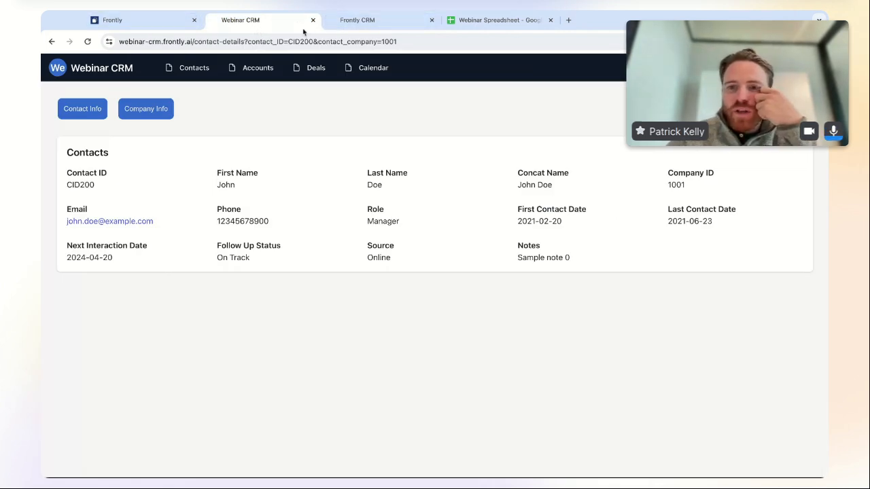
click(161, 24)
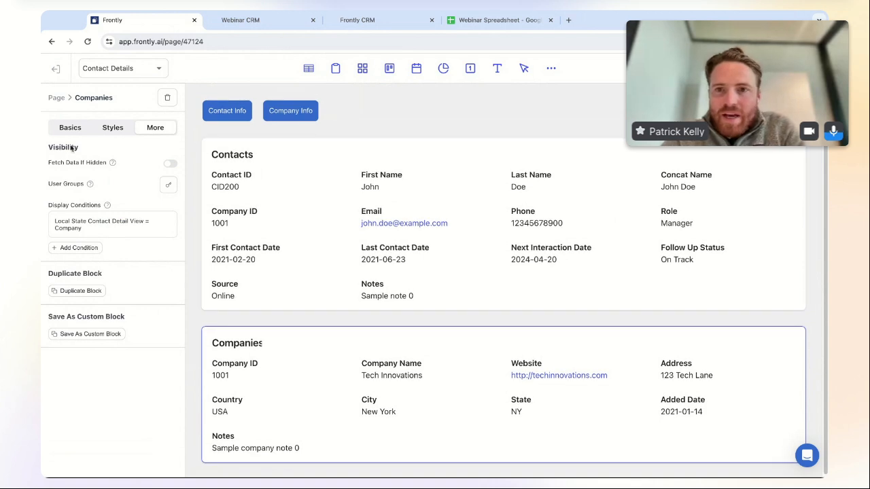
- Switch the editor to the Deals page and select the deals kanban block
click(142, 74)
click(97, 162)
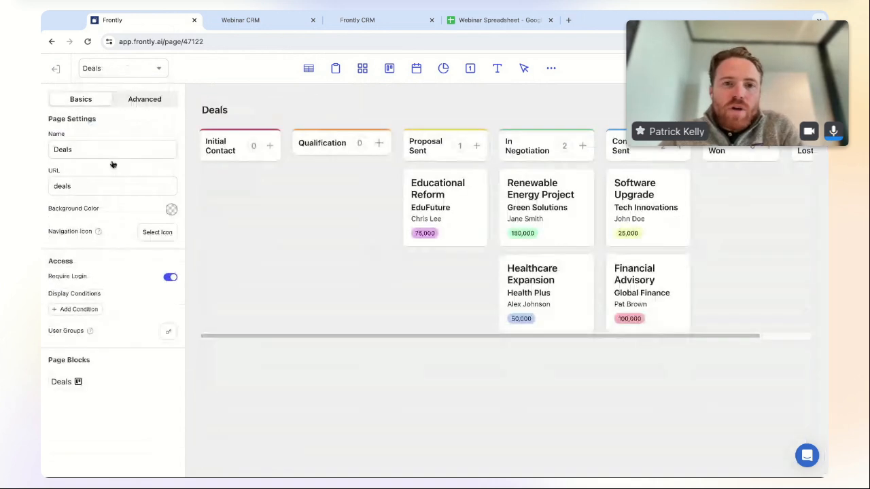
click(469, 180)
click(124, 435)
click(146, 417)
click(373, 250)
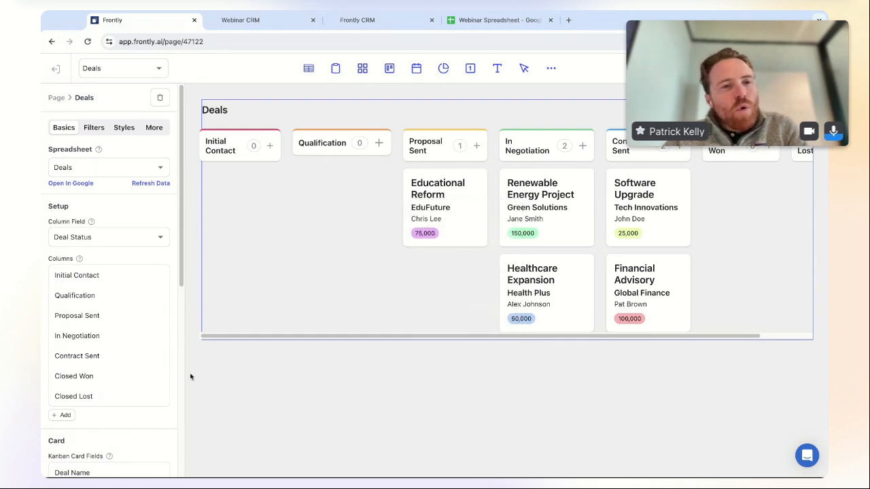
- Open the kanban block's empty Item Move Action workflow from its extra settings
scroll(136, 380, down, 5)
scroll(140, 332, up, 6)
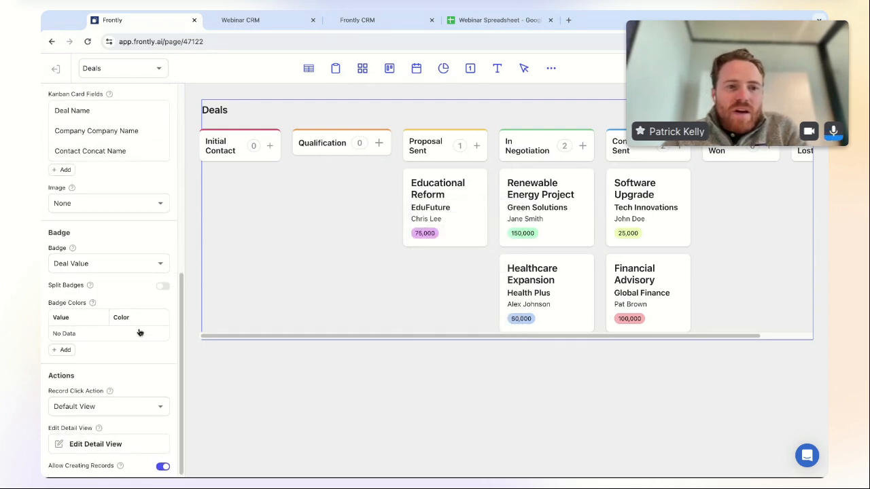
click(156, 128)
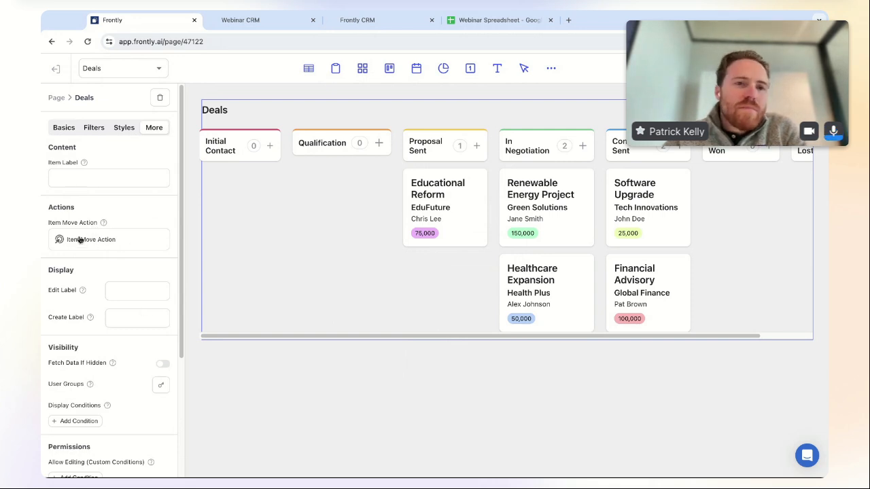
click(124, 244)
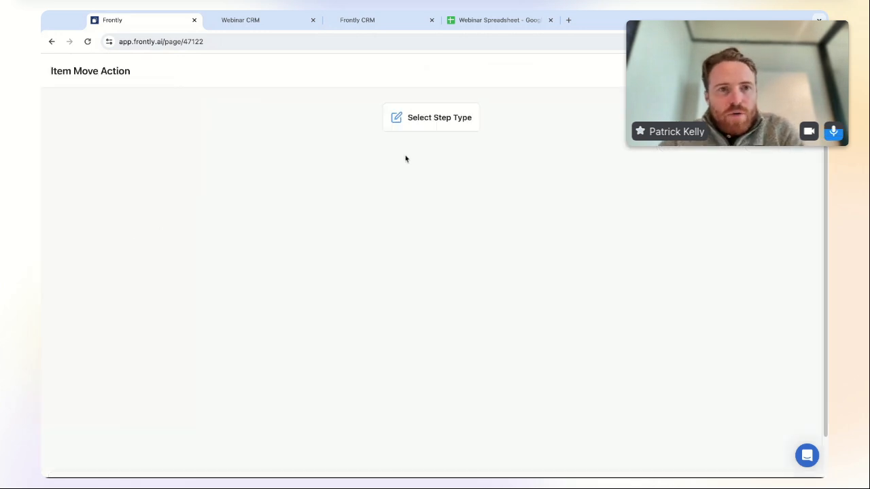
- Add a Success notification step reading 'You did it!' to the Item Move Action
click(442, 119)
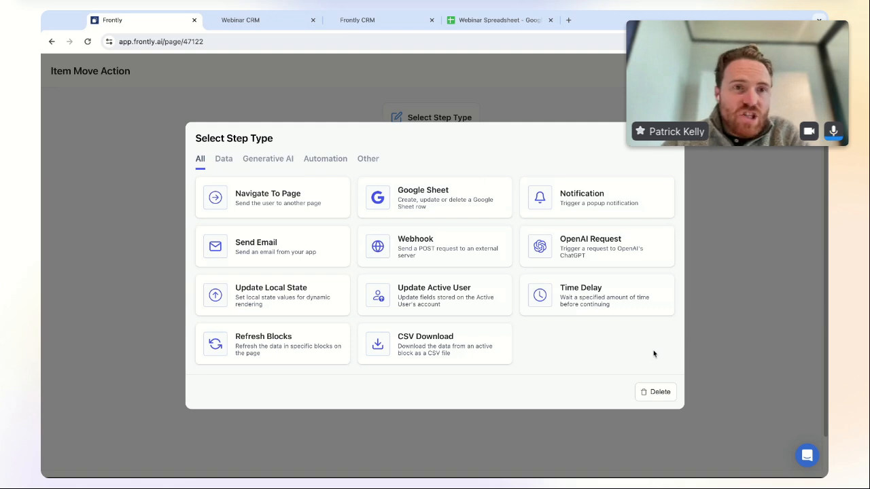
click(588, 203)
text(You did it!)
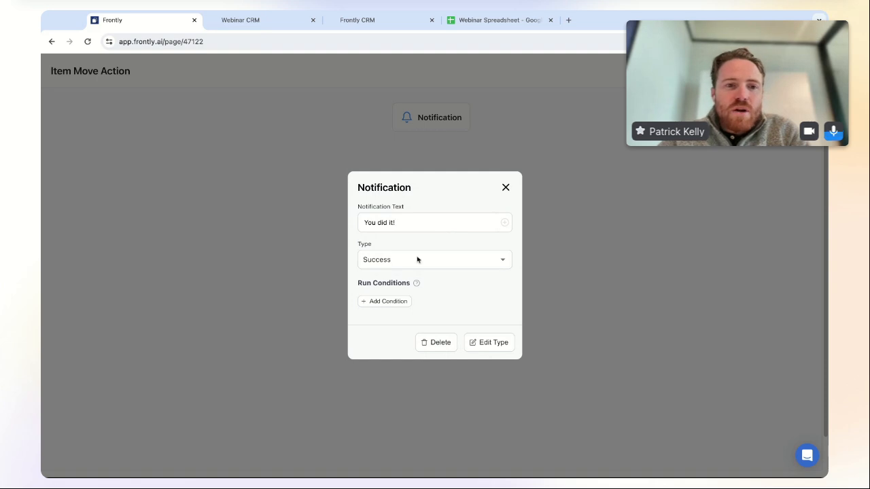
click(450, 260)
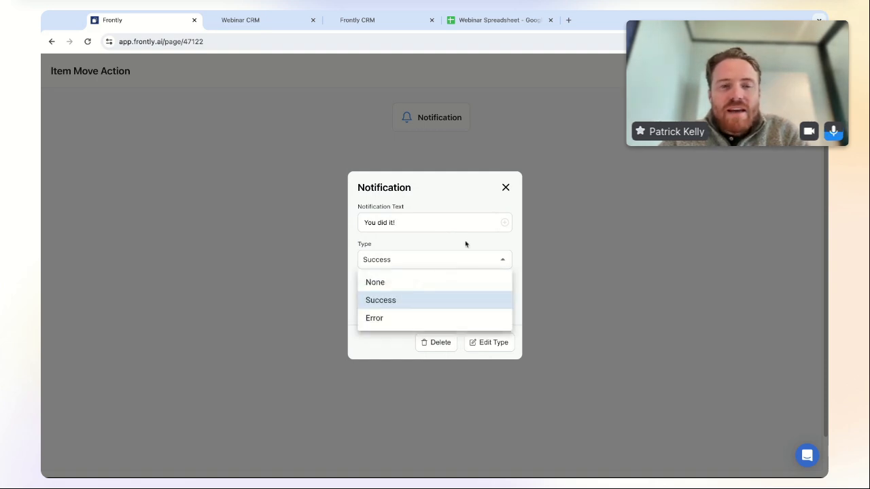
click(458, 267)
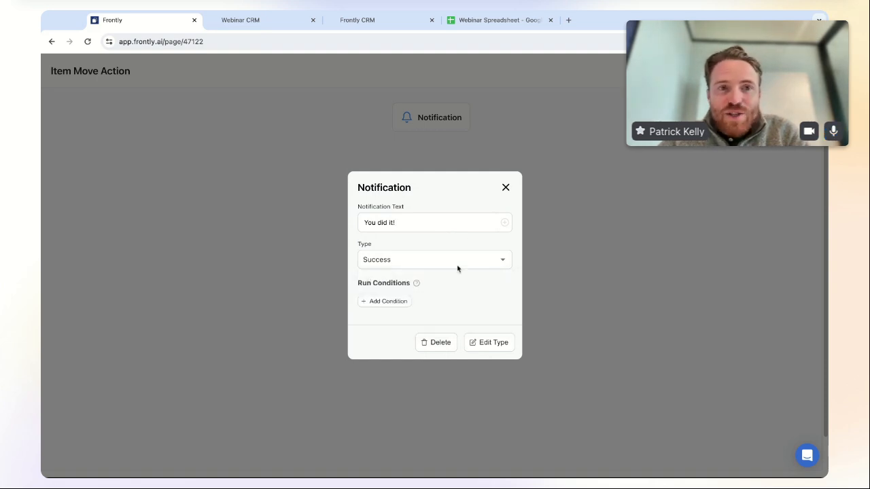
click(506, 189)
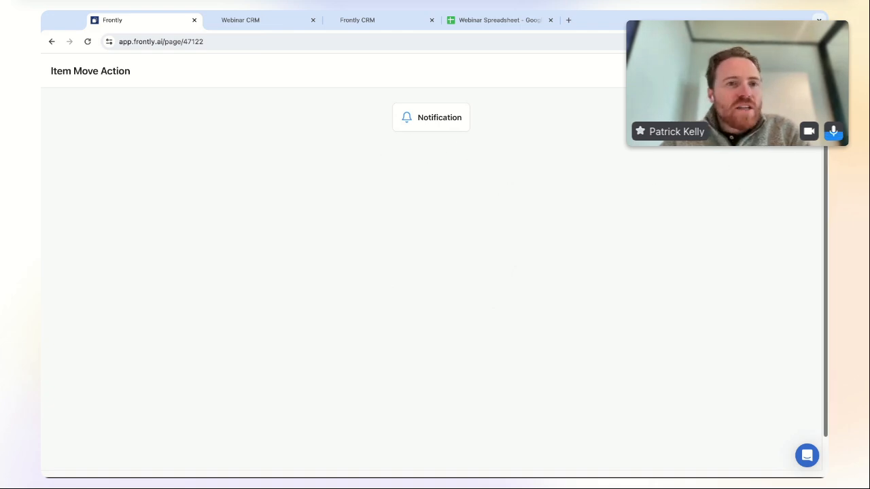
click(806, 71)
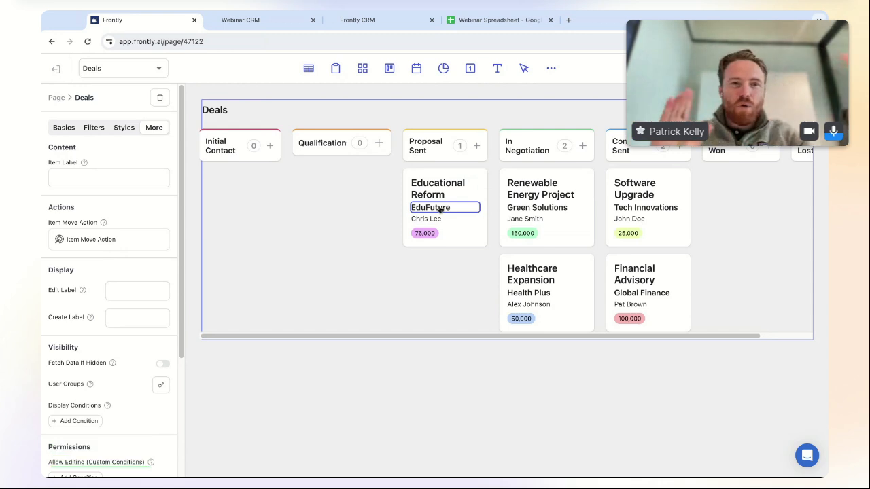
- Drag Educational Reform between Proposal Sent and Qualification on the live board to trigger 'You did it!'
click(806, 68)
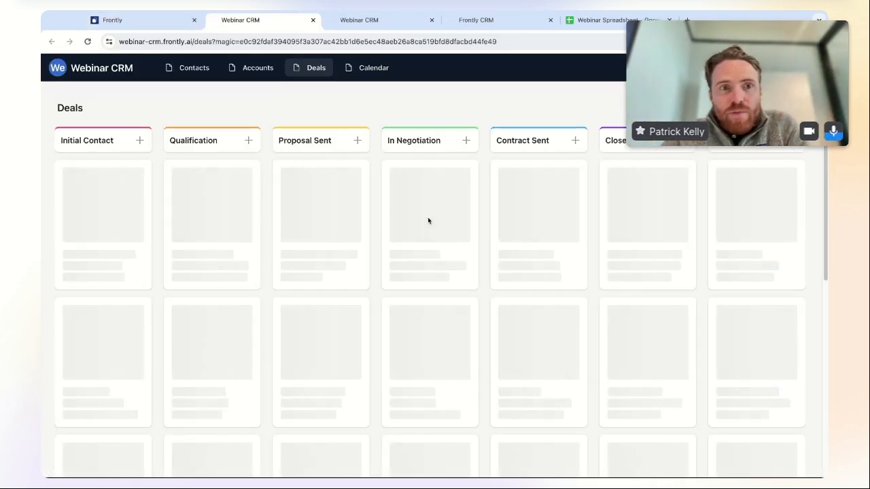
drag(457, 200, 316, 200)
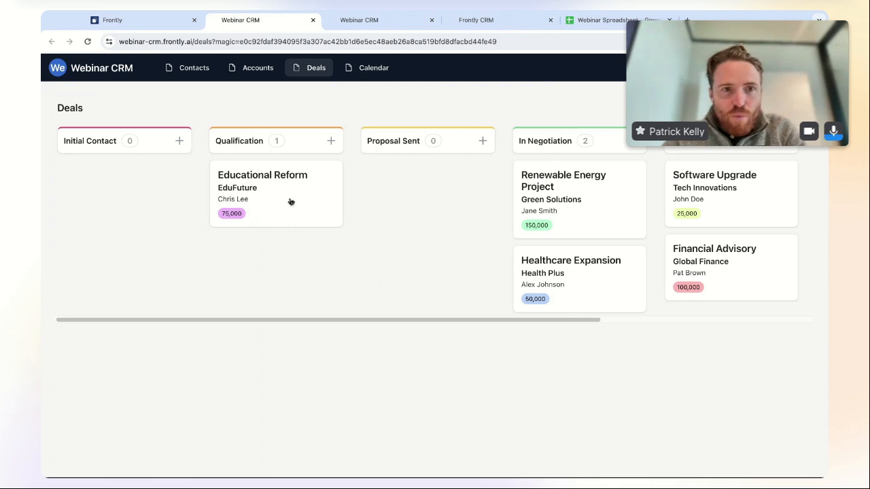
drag(289, 201, 440, 199)
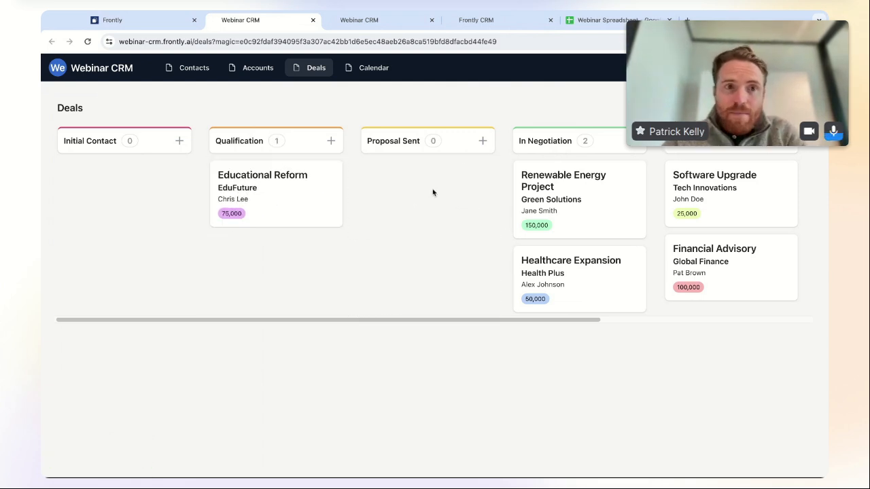
drag(316, 194, 468, 197)
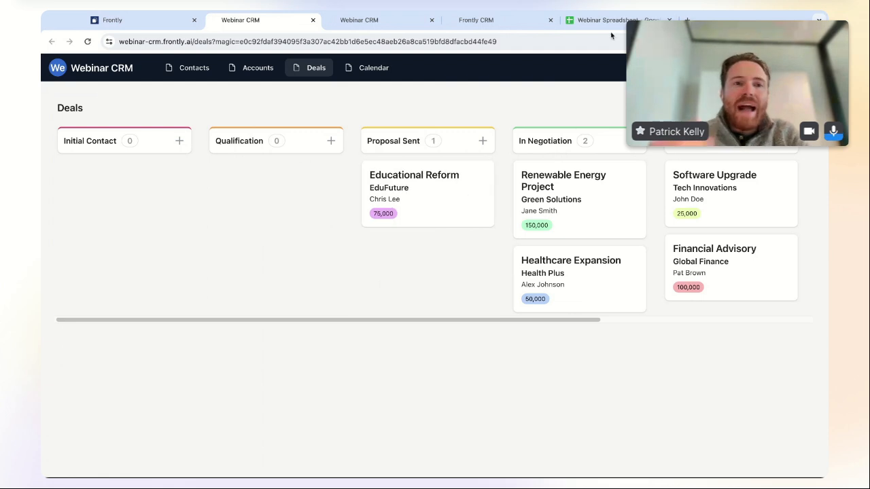
click(139, 21)
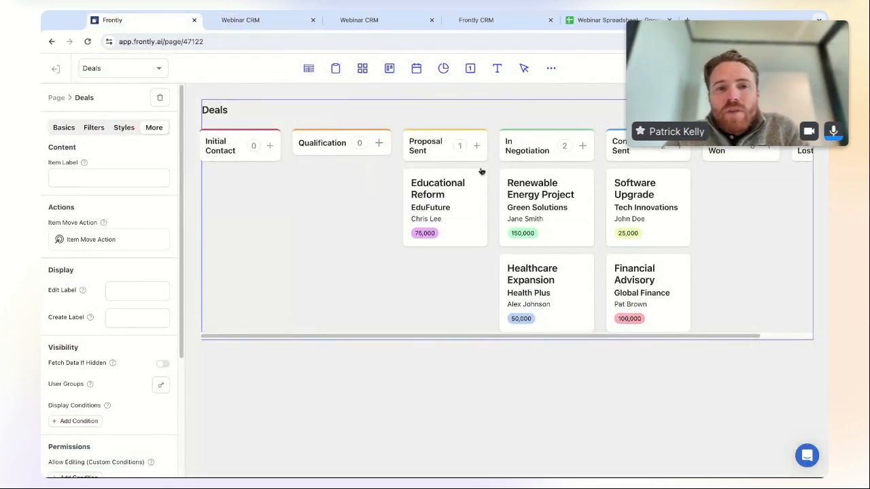
- Split the workflow into two branches after the first notification, making the left branch a Success notification
click(142, 239)
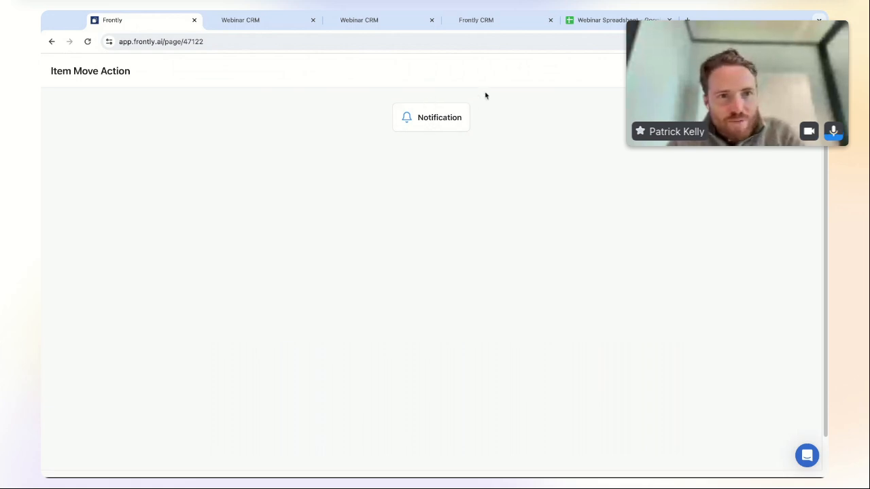
click(431, 134)
click(432, 134)
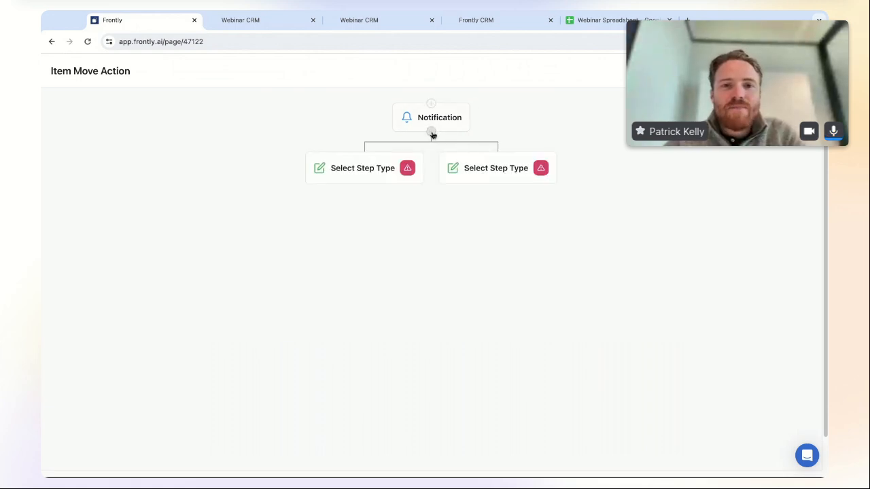
click(365, 169)
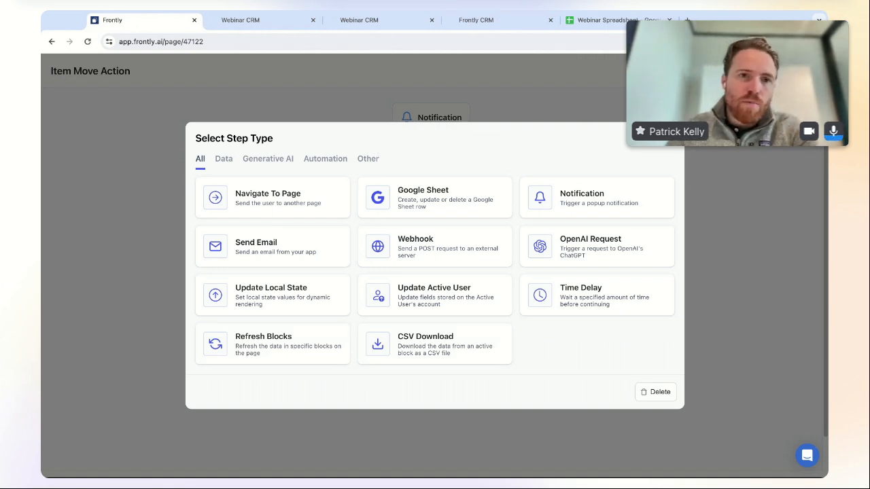
click(616, 200)
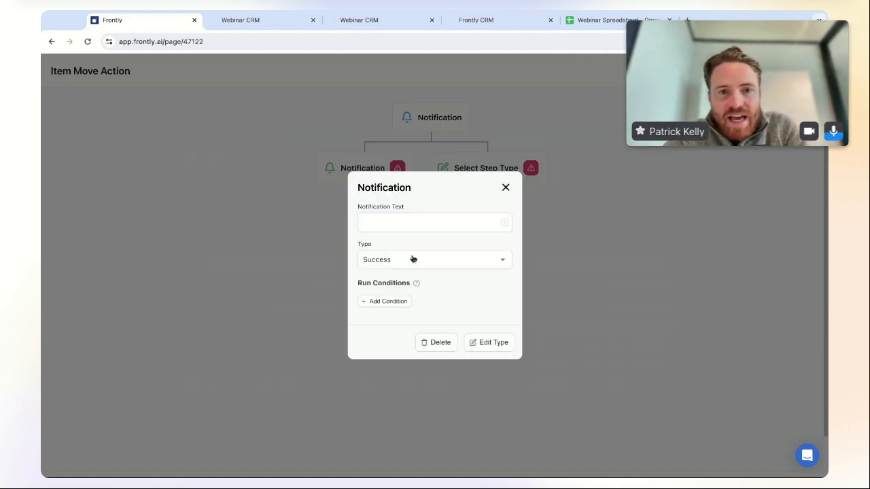
click(438, 258)
click(441, 259)
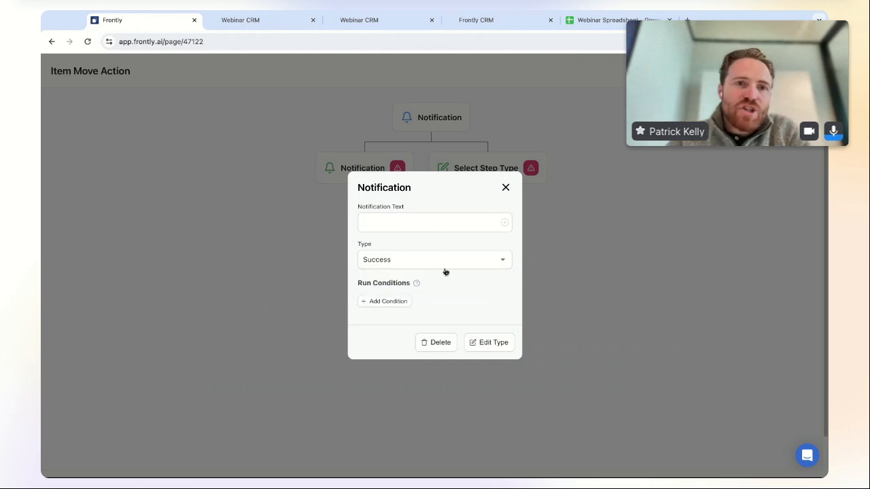
- Give that notification a run condition on record.deal_status, then check the live board's stage names
click(387, 302)
click(412, 294)
click(435, 338)
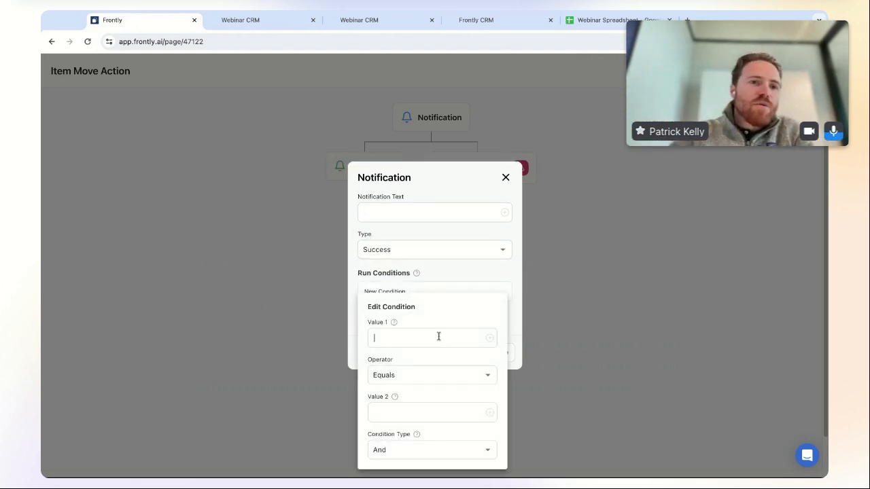
click(488, 340)
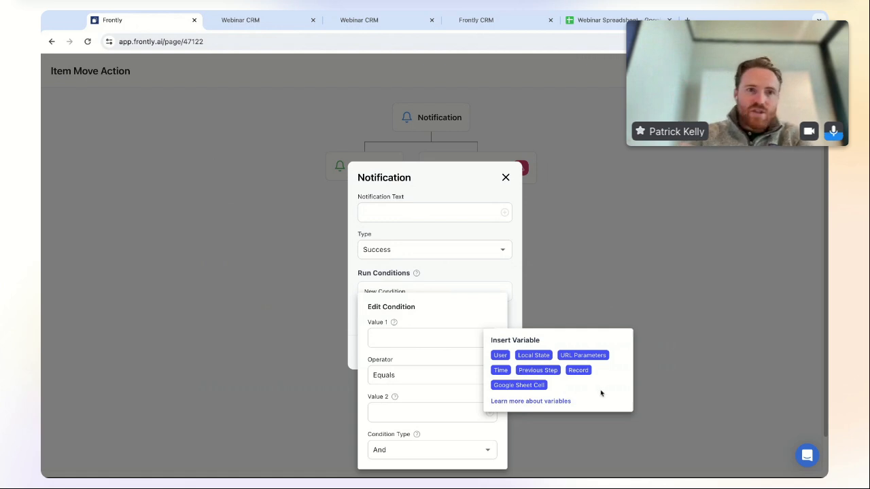
click(580, 372)
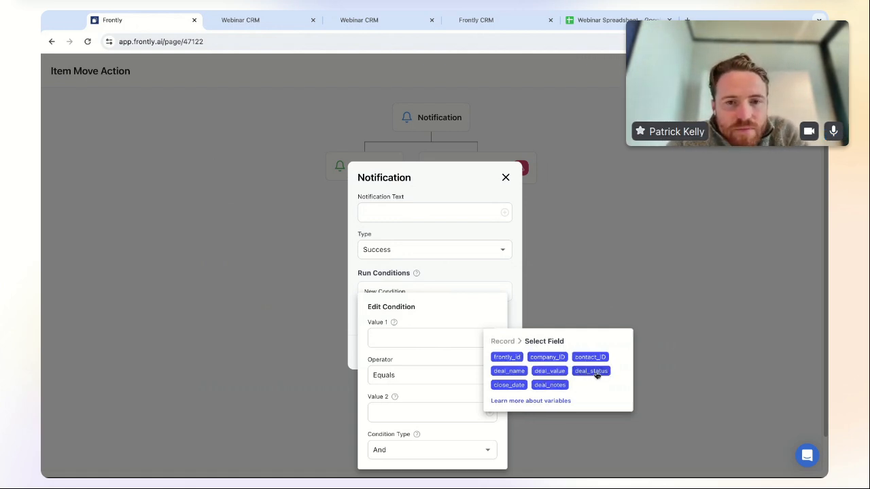
click(592, 371)
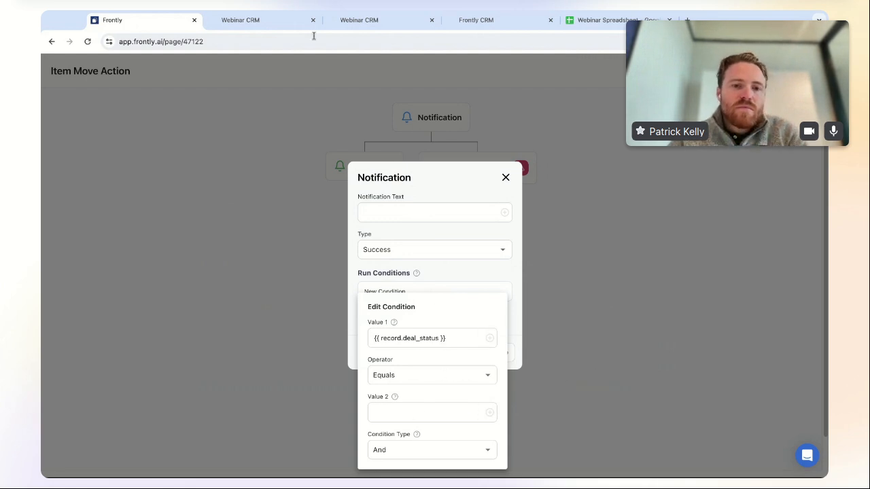
click(287, 25)
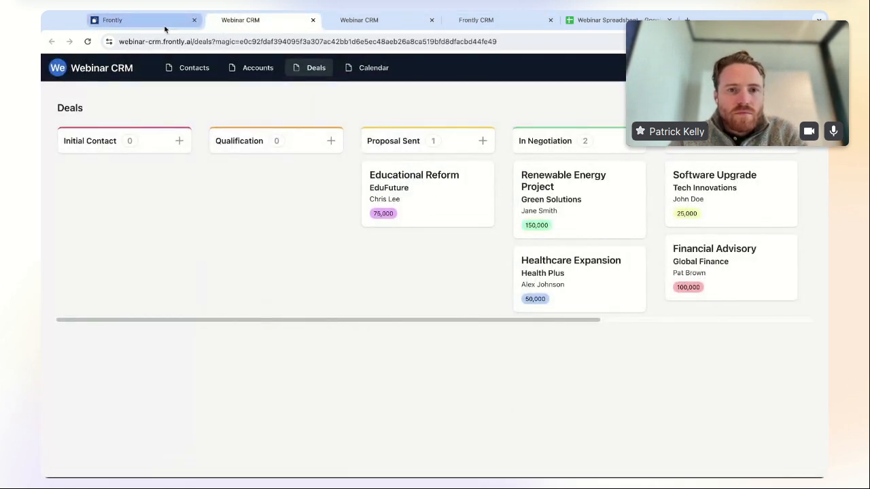
- Finish the left branch: condition equals Proposal Sent, message 'You sent the proposal!'
click(164, 25)
text(Proposal Sent)
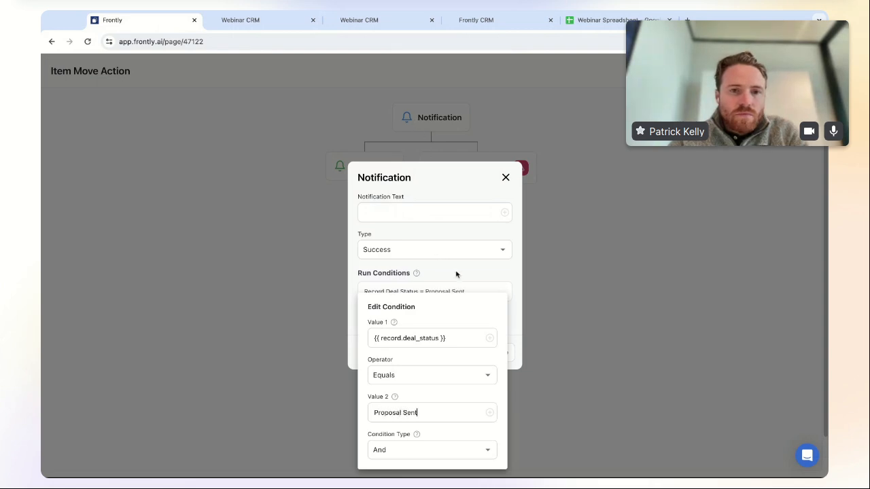
click(455, 277)
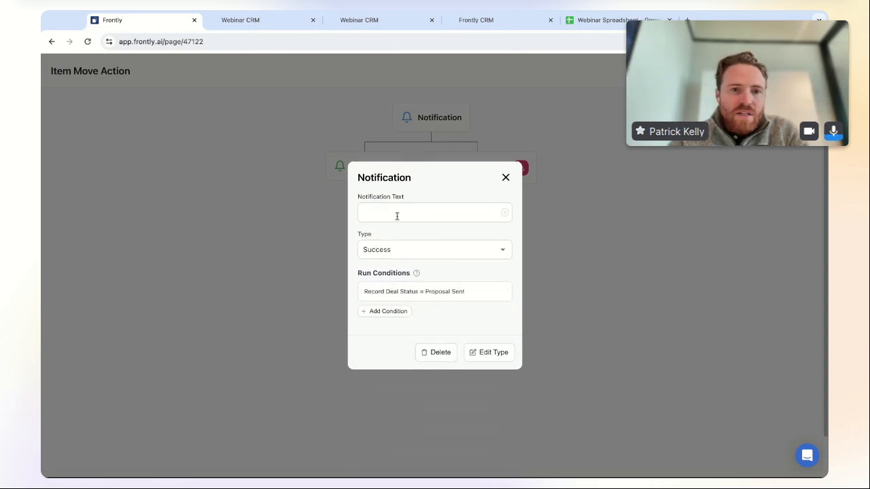
text(You sent)
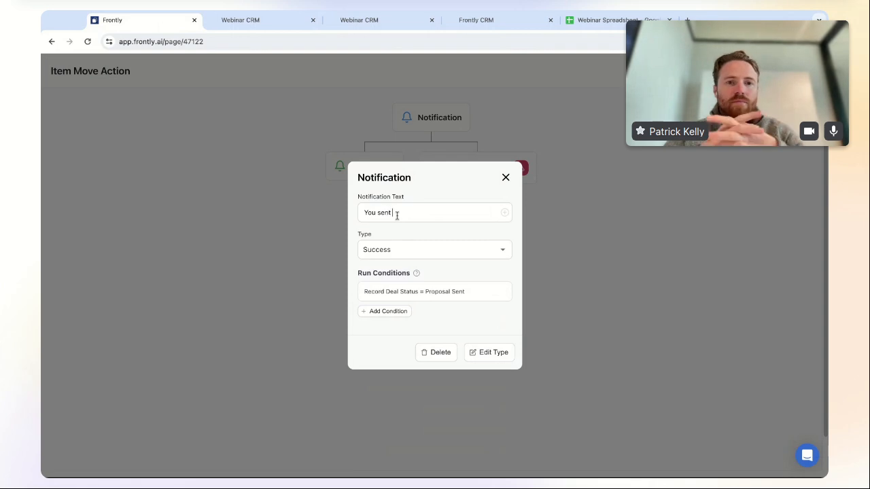
text( the proposal!)
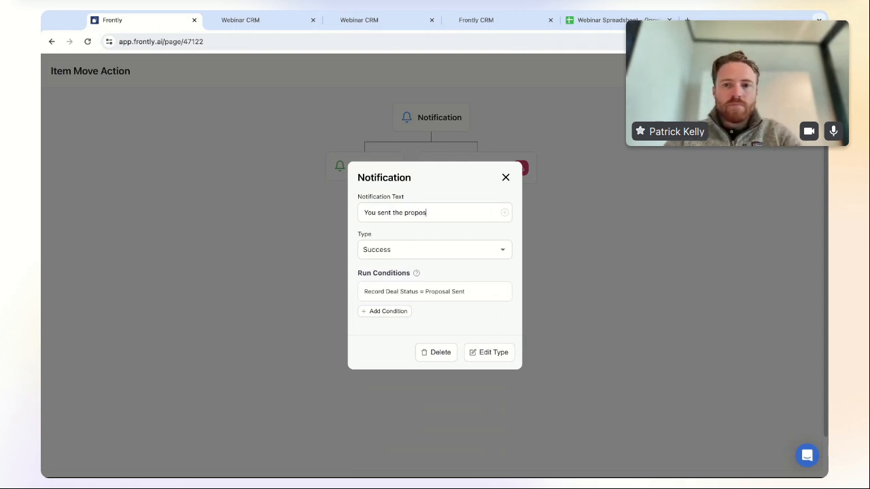
click(505, 177)
- Add a second notification of type Error reading 'You didn't send the proposal'
click(485, 170)
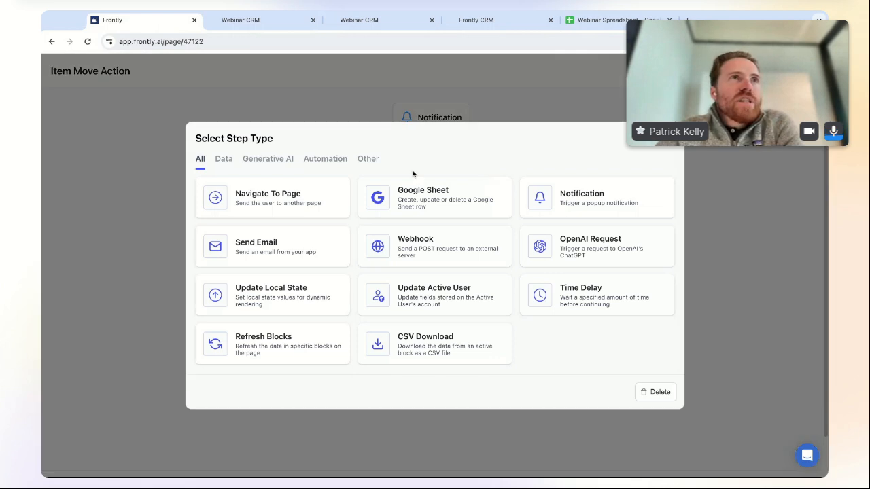
click(610, 197)
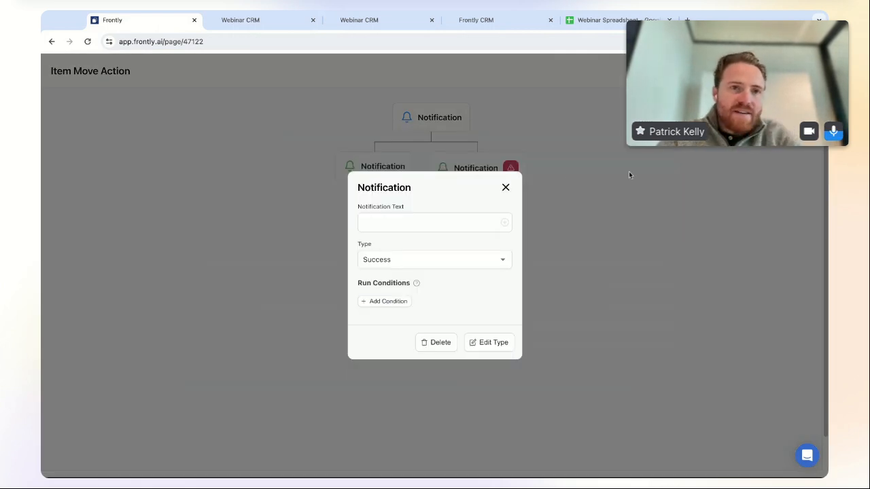
click(437, 263)
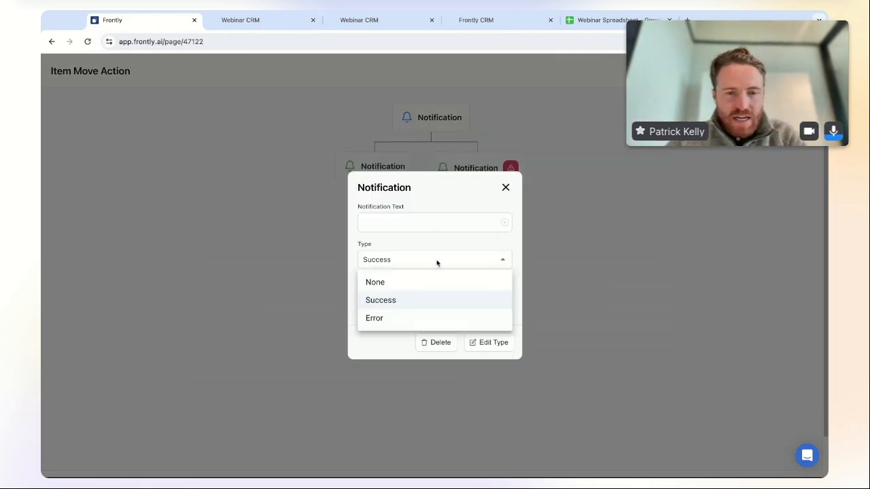
click(409, 320)
click(403, 223)
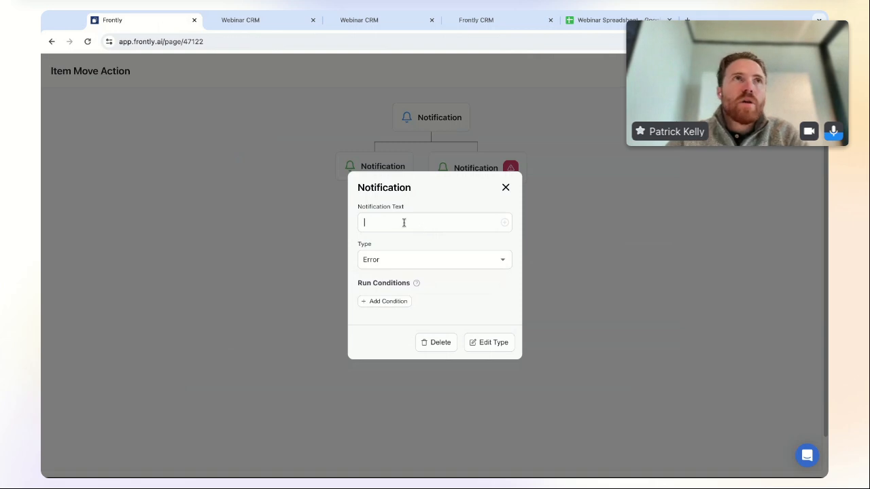
text(You didn't send the)
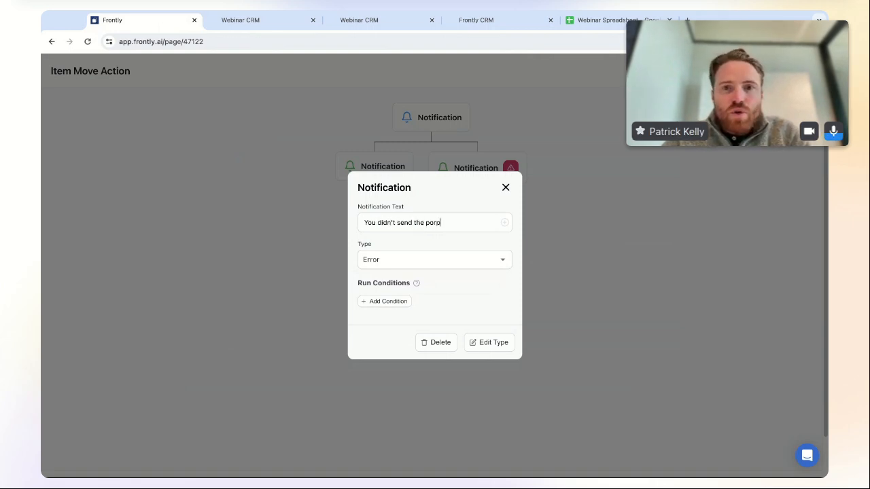
text( proposal)
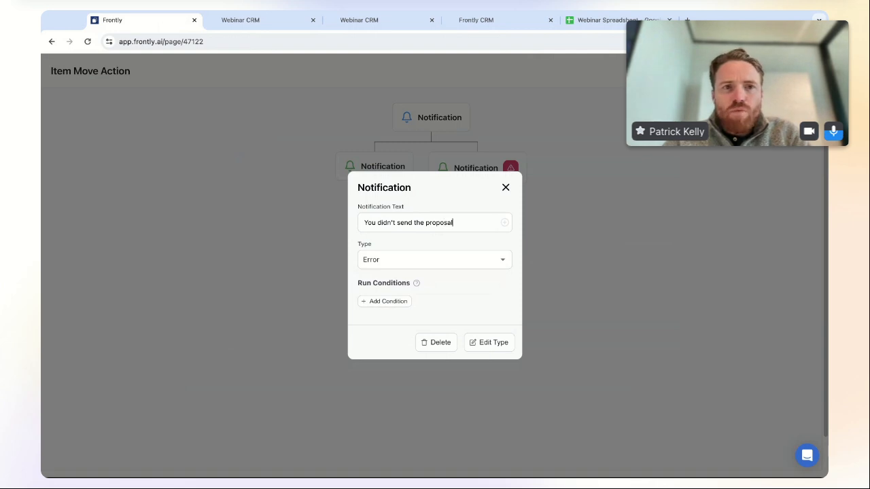
- Run the error notification only when deal_status Does Not Equal Proposal Sent
click(383, 302)
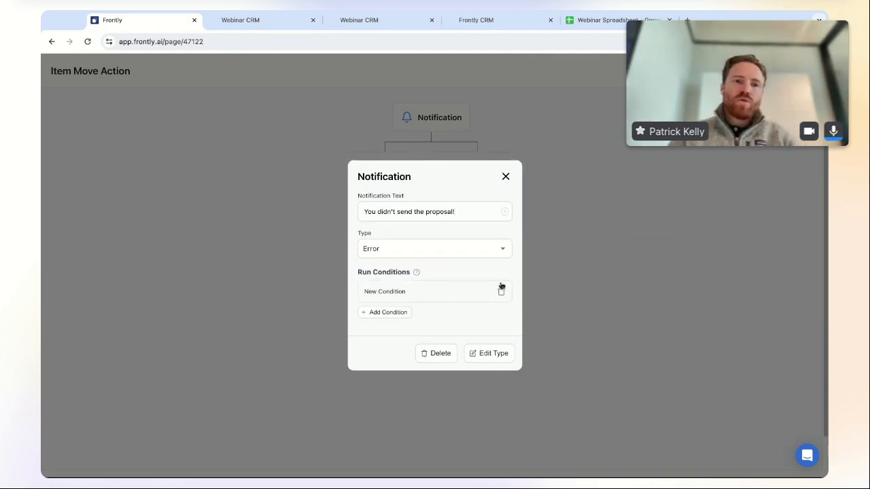
click(420, 292)
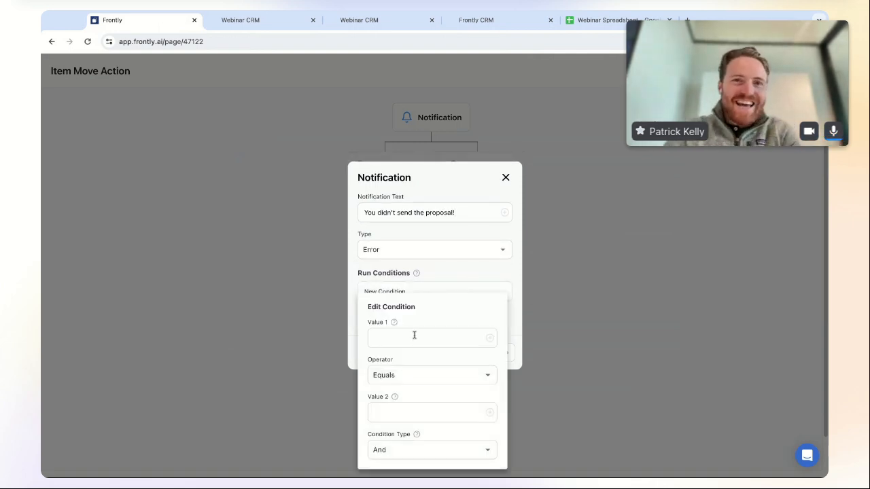
click(489, 338)
click(583, 371)
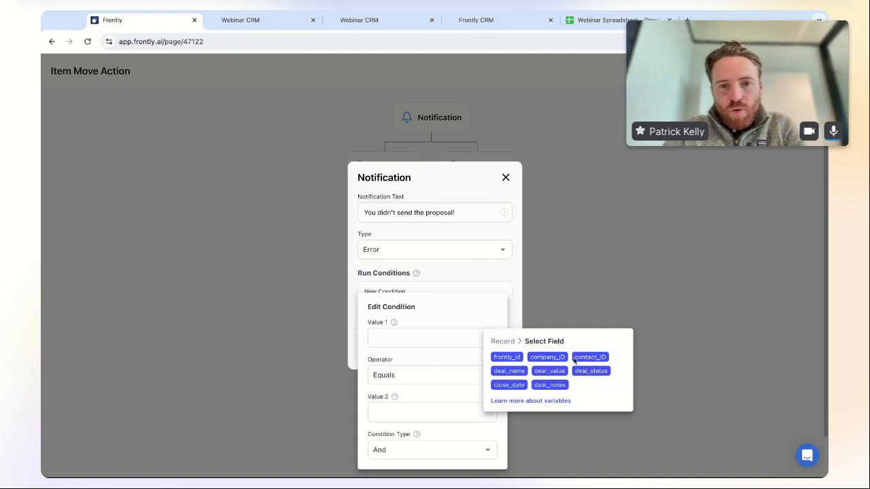
click(596, 373)
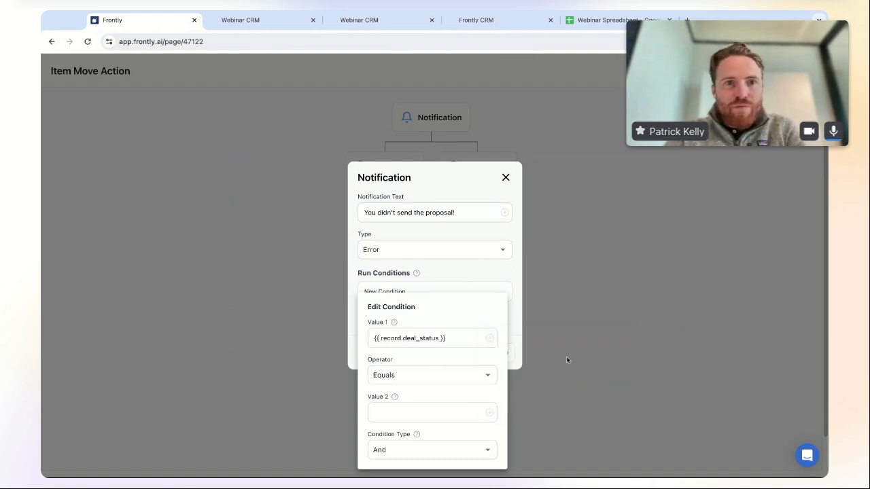
click(430, 373)
click(423, 204)
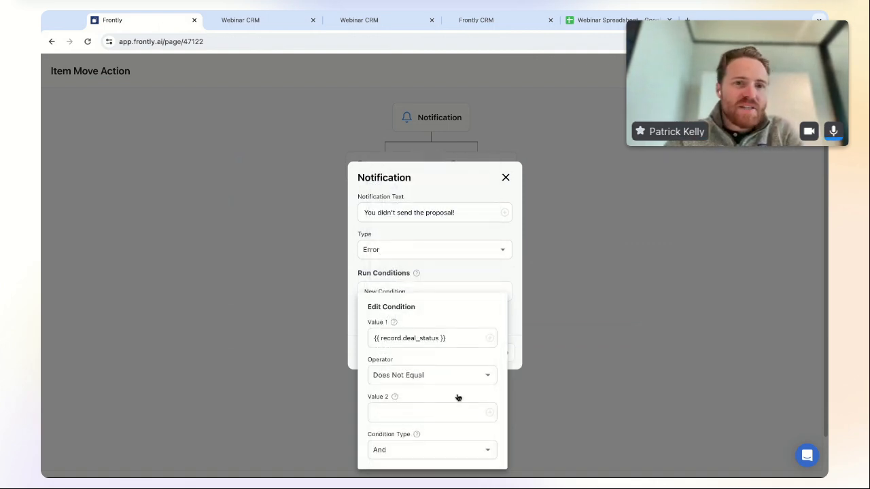
click(411, 411)
text(Pr)
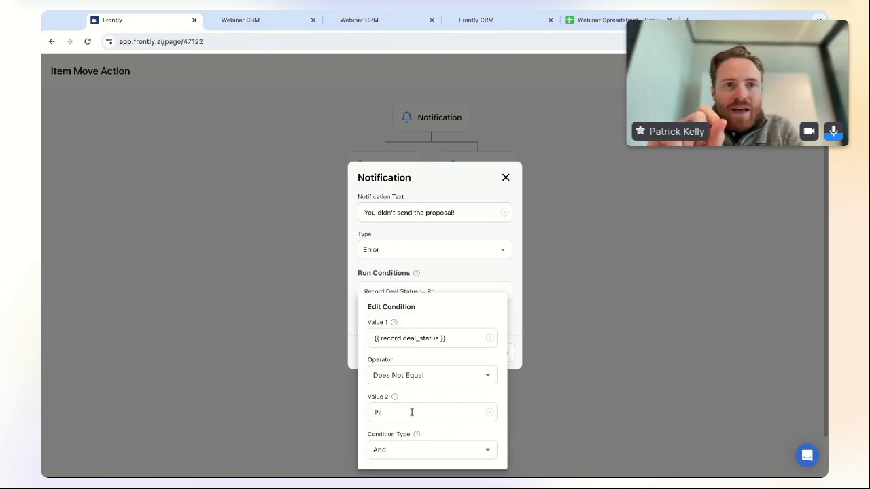
text(oposal Sent)
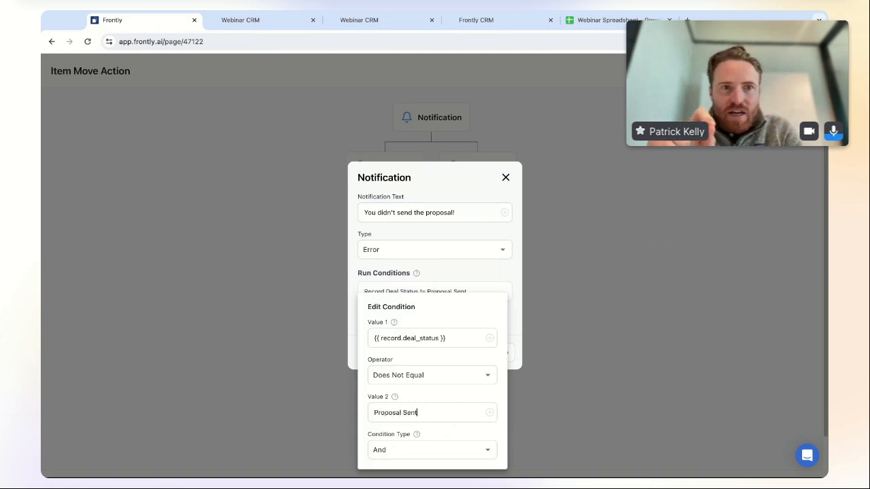
click(475, 234)
click(505, 178)
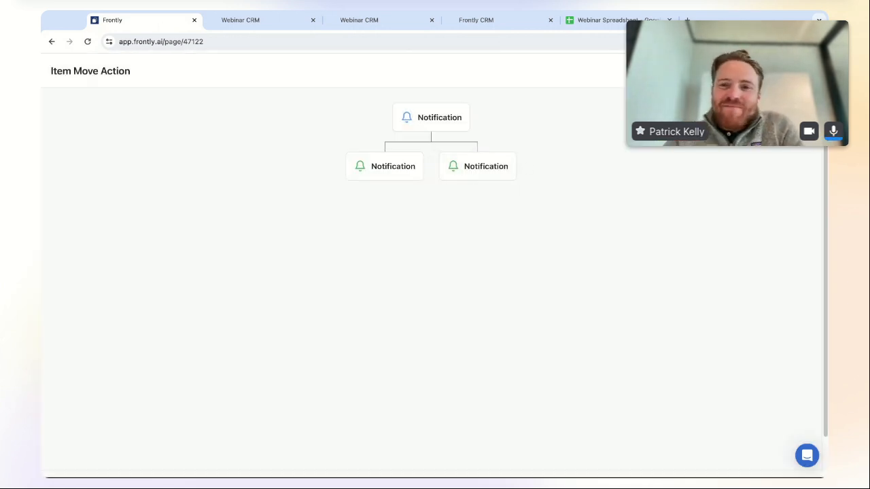
- Close the workflow and reload the live Webinar CRM Deals page
click(804, 71)
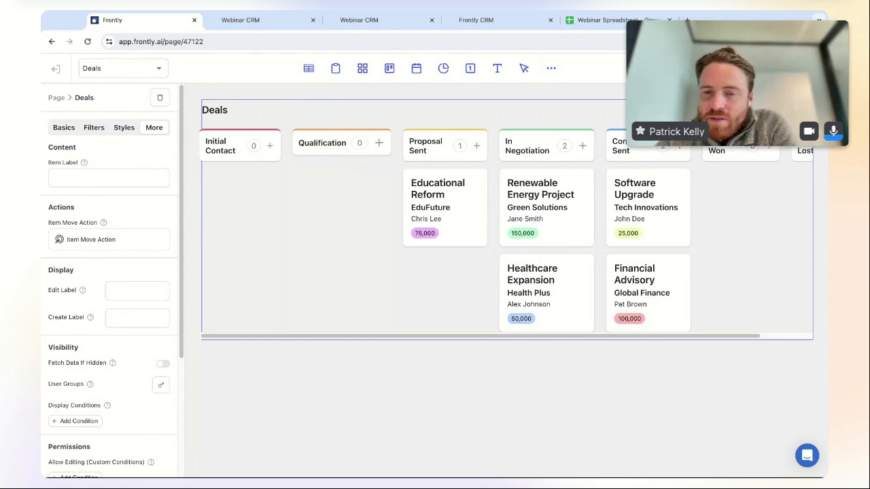
click(258, 20)
click(87, 42)
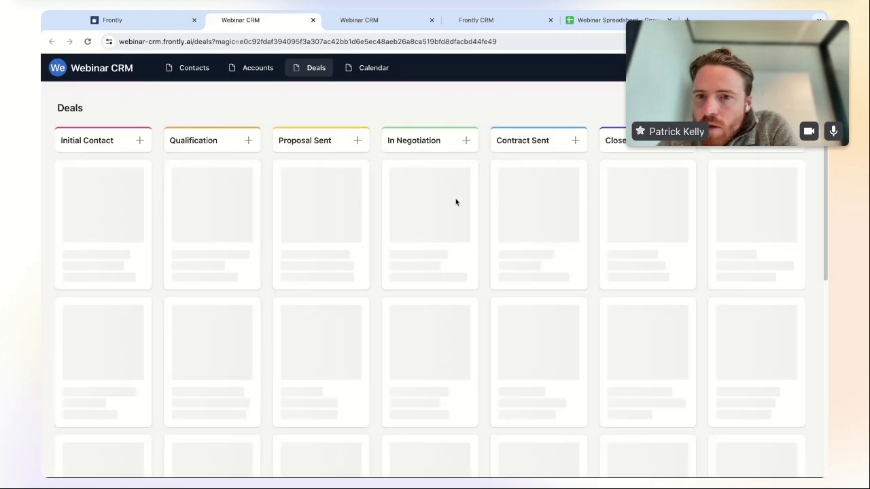
- Move Educational Reform to Qualification and back twice to test both branch notifications
drag(479, 196, 326, 199)
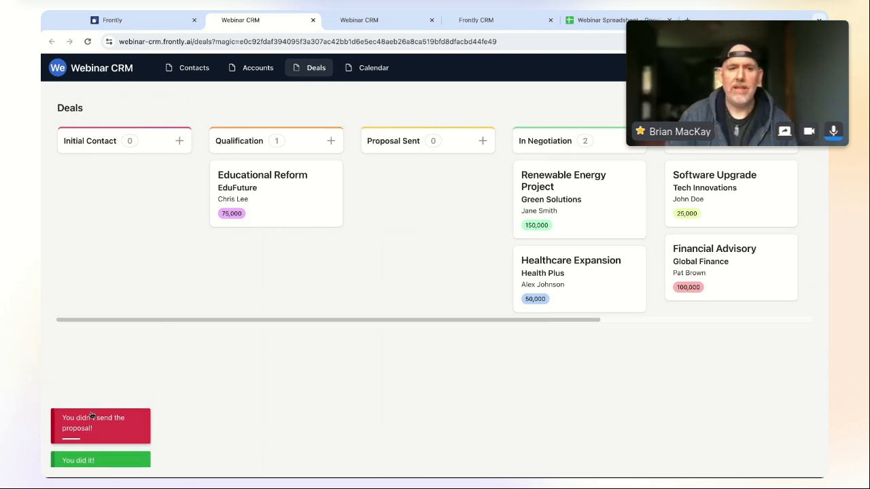
drag(267, 202, 450, 196)
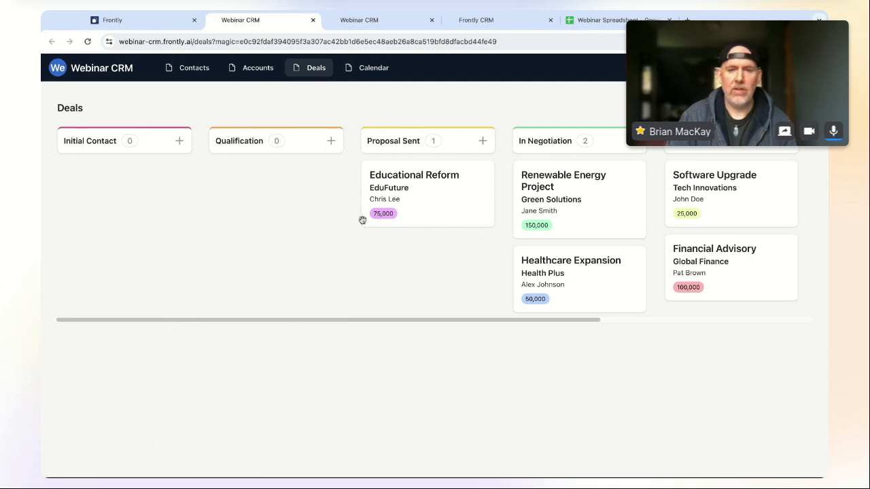
drag(459, 206, 316, 199)
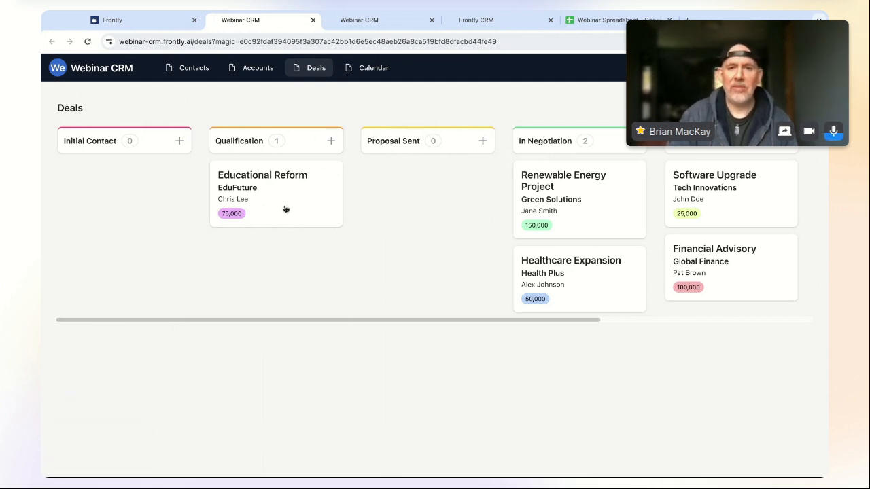
drag(286, 209, 437, 204)
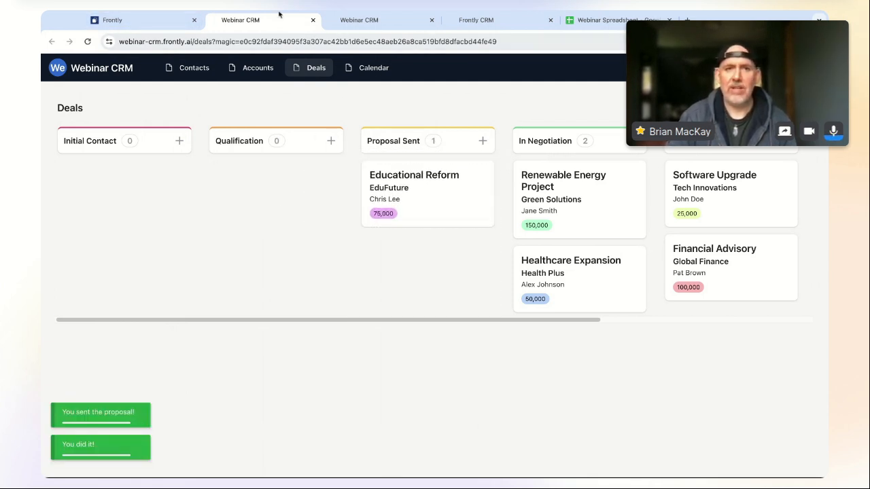
click(142, 20)
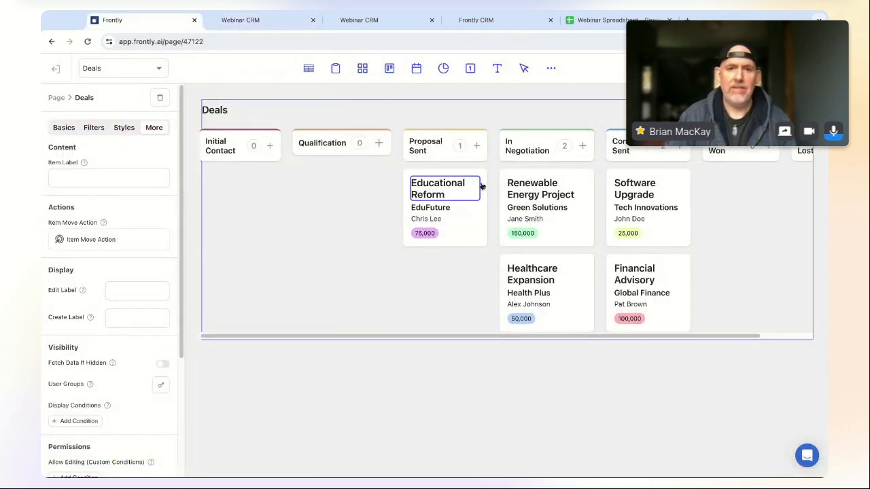
- Add and then delete two misplaced empty steps under the first notification
click(117, 245)
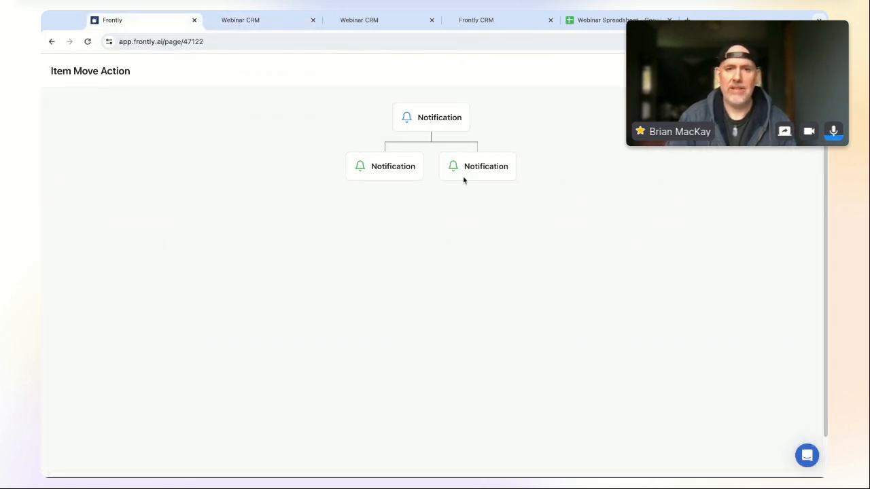
click(431, 132)
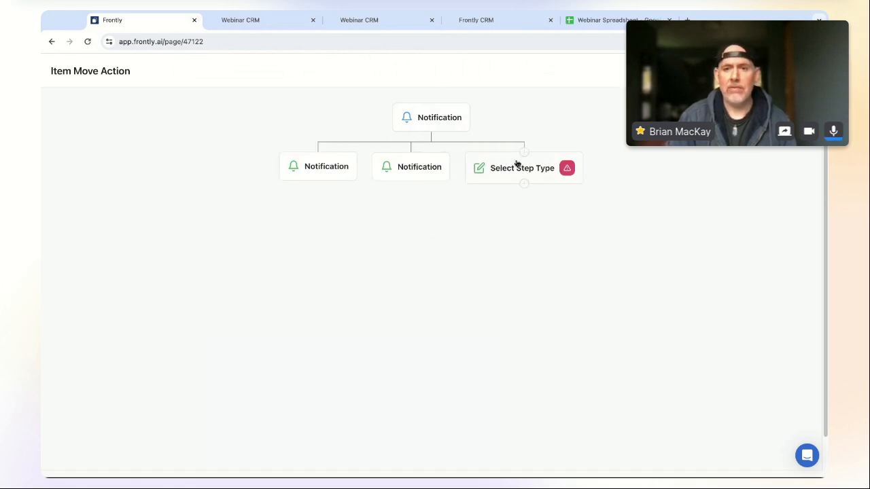
click(540, 168)
click(658, 392)
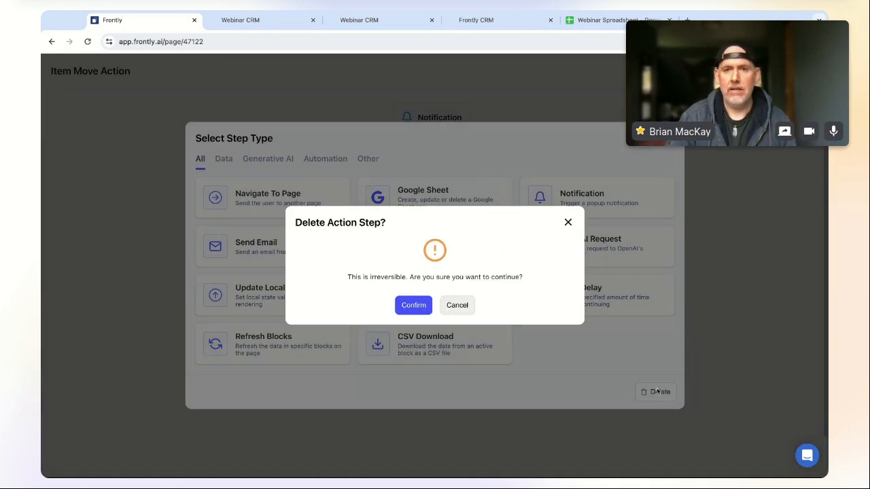
click(413, 305)
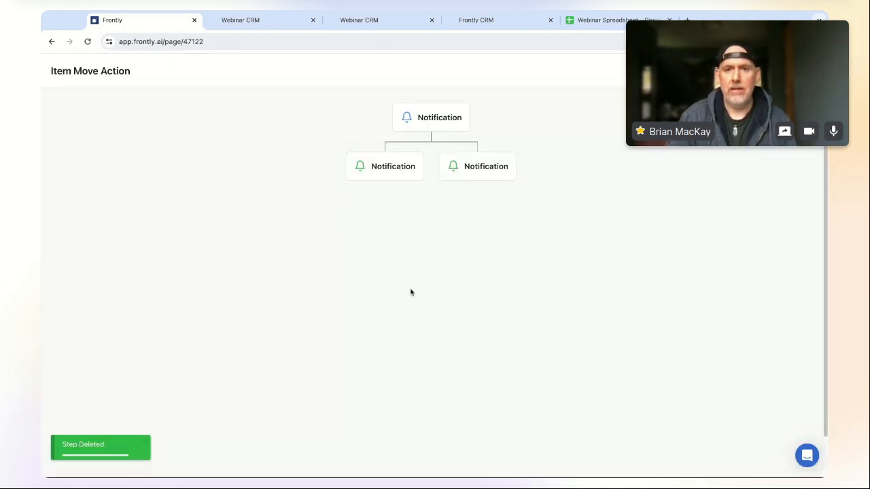
click(431, 131)
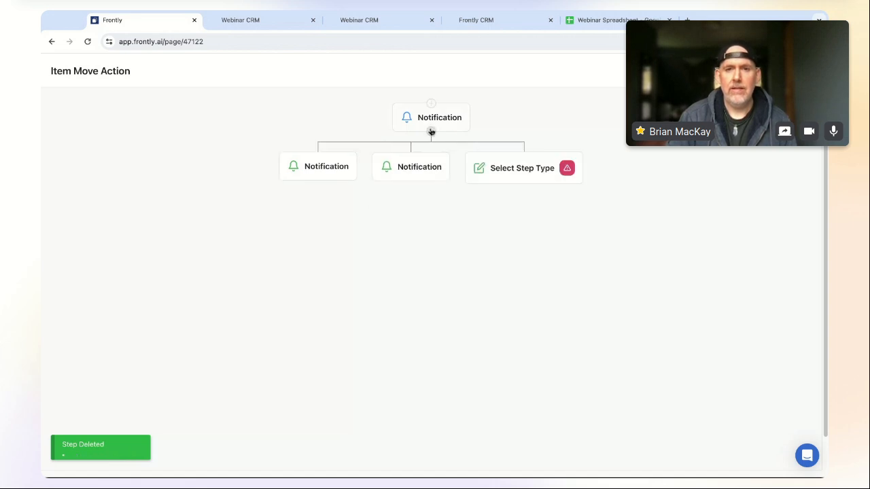
click(523, 156)
click(658, 392)
click(414, 305)
- Insert a 1-second Time Delay between the first notification and the two branches
click(479, 155)
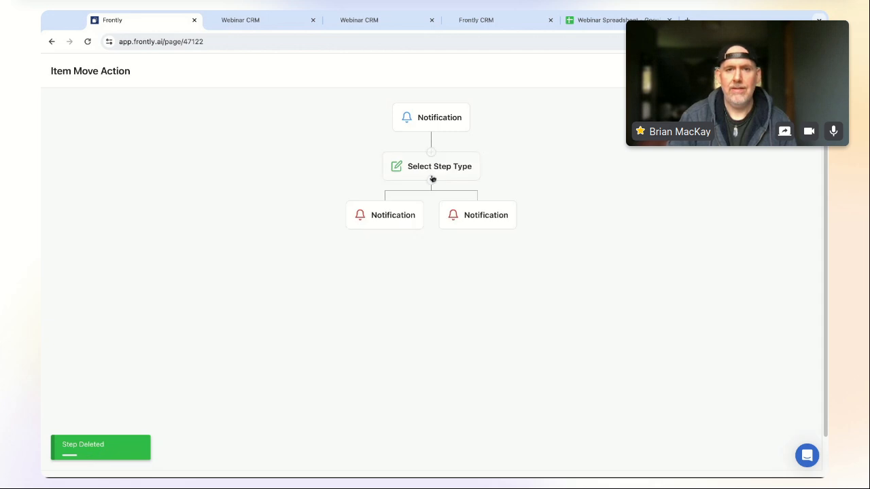
click(471, 166)
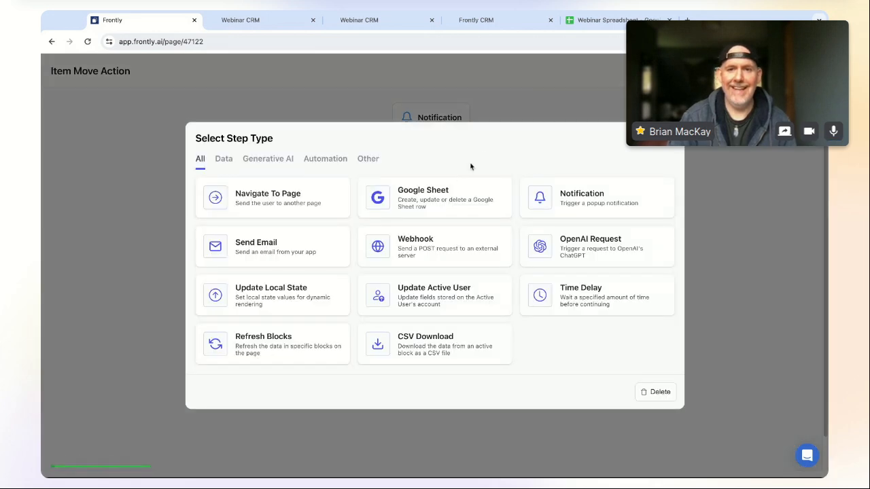
click(624, 299)
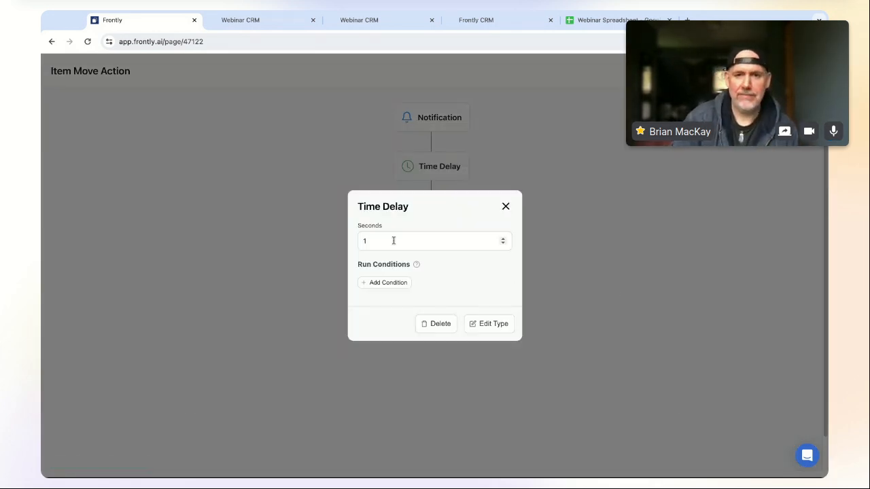
click(507, 207)
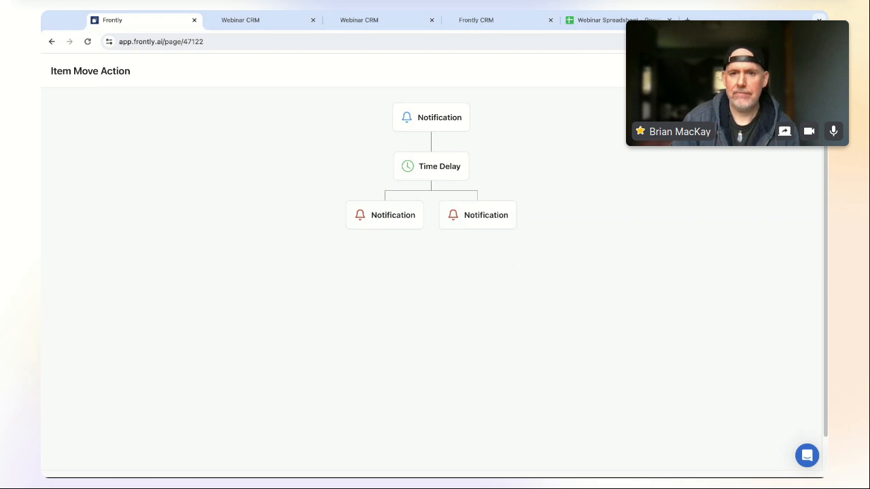
click(805, 70)
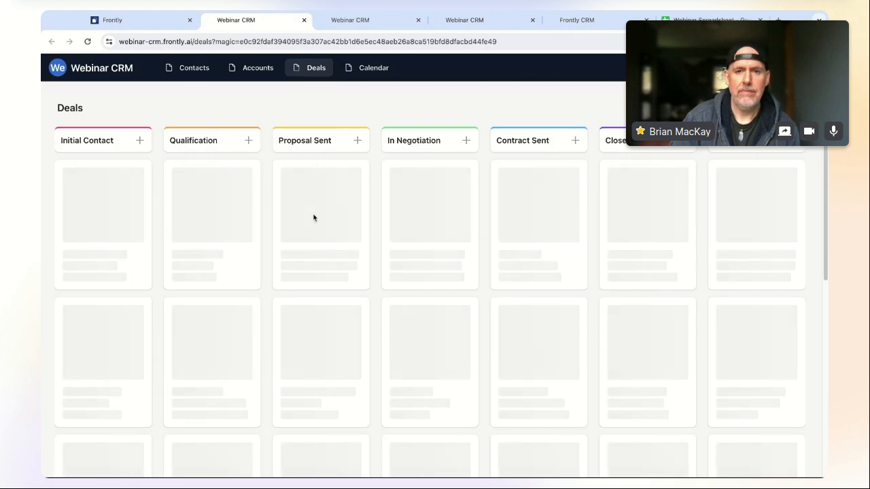
- Retest by moving Educational Reform into Qualification, then check Frontly is still on Deals
drag(449, 198, 307, 201)
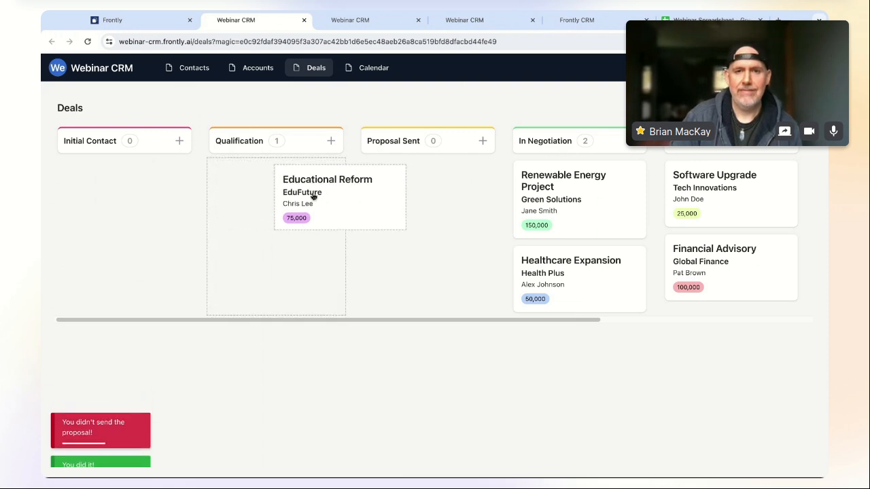
click(141, 21)
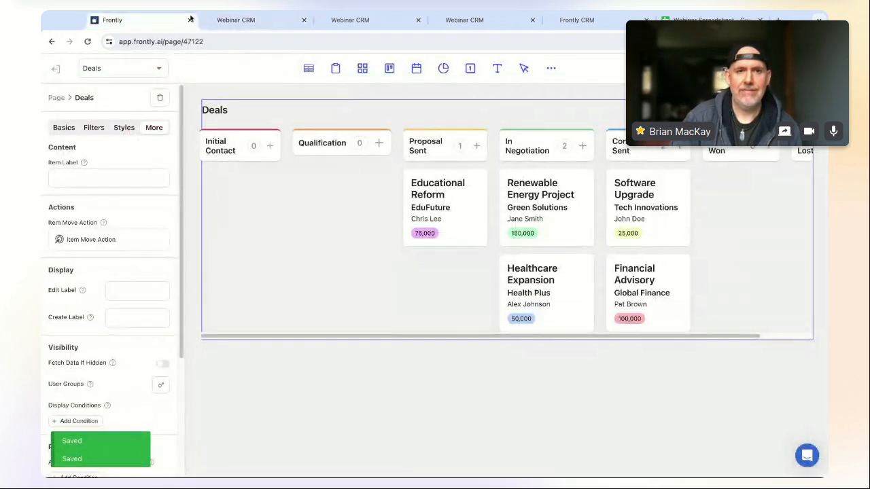
click(133, 70)
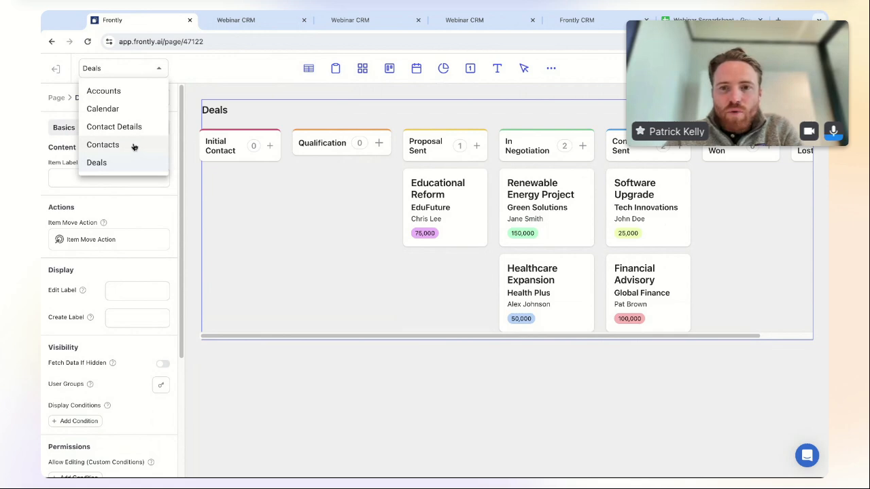
click(97, 163)
- Close the duplicate and contact-details Webinar CRM tabs and return to the Frontly editor
click(371, 20)
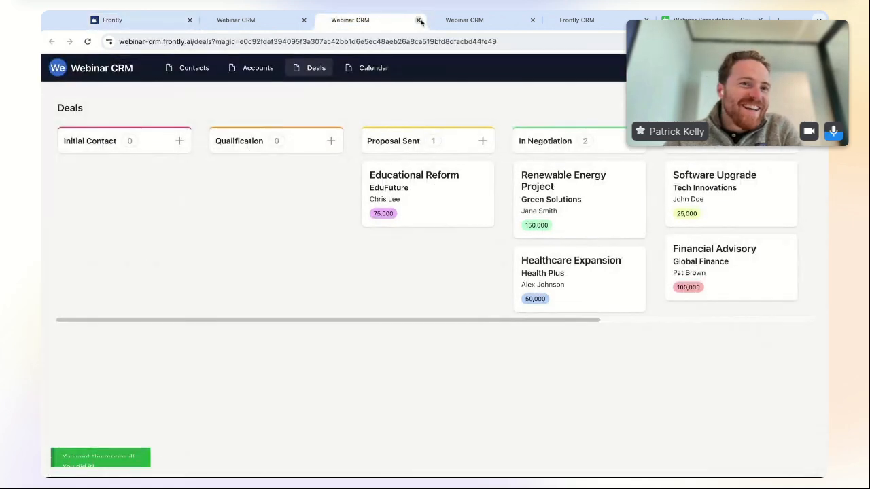
click(418, 20)
click(418, 21)
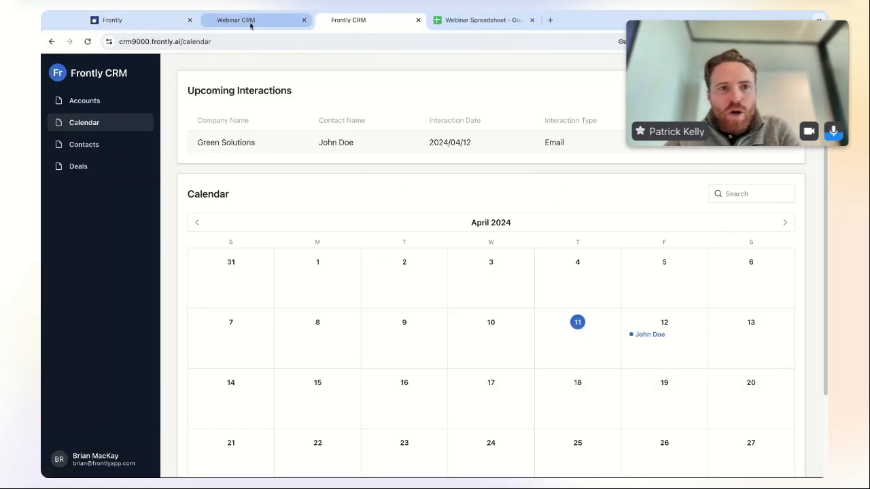
click(249, 23)
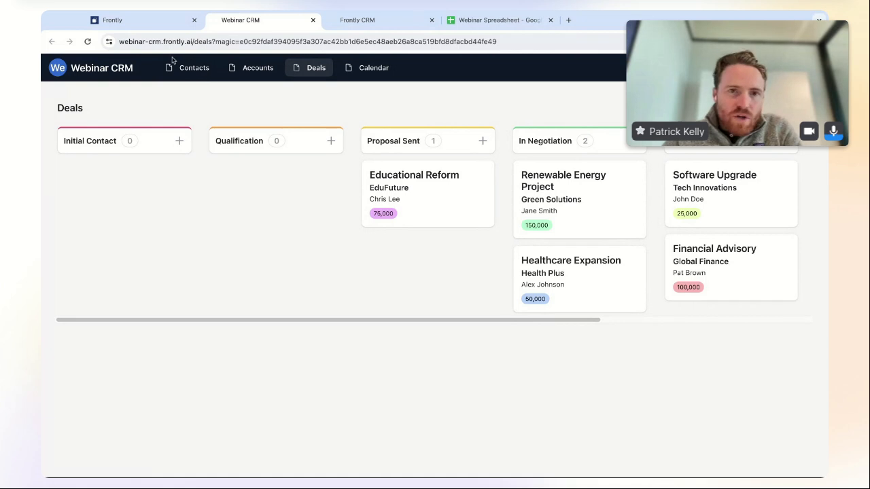
click(136, 20)
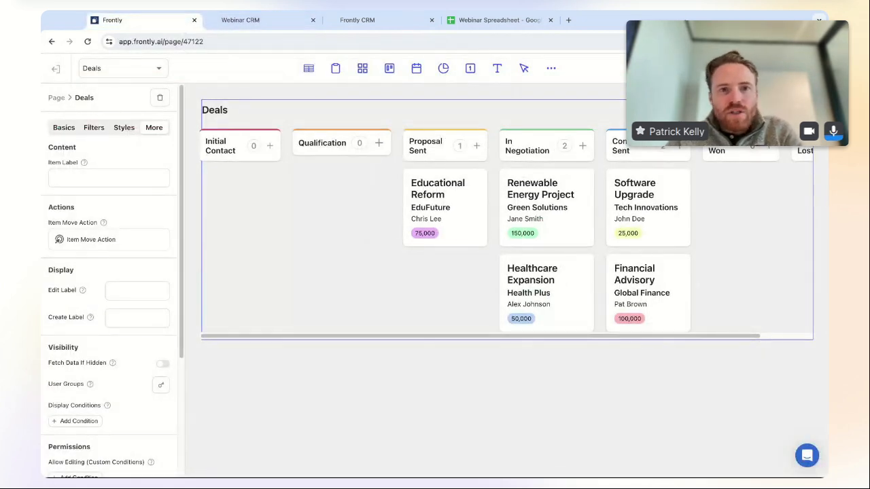